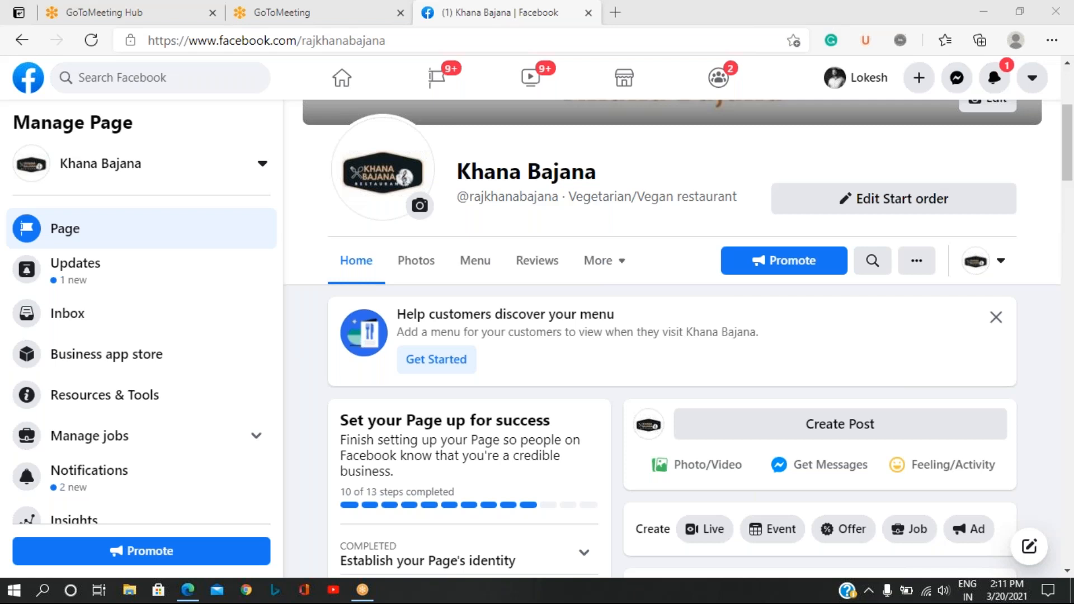
Open the Khana Bajana page from the managed pages, view its friend invitation dialog and close it without sending invitations.
click(429, 79)
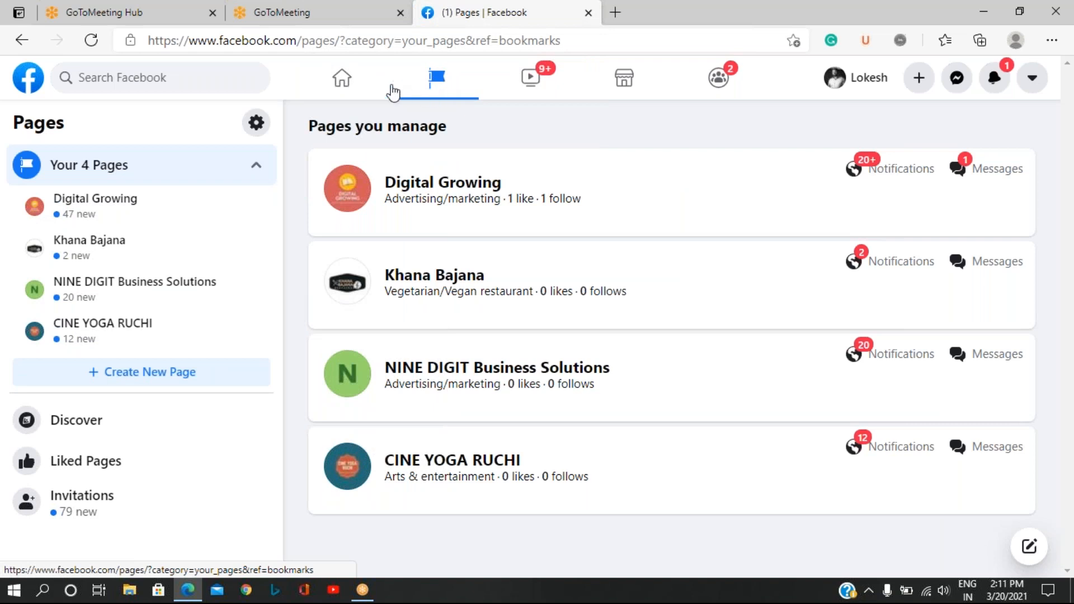
click(432, 283)
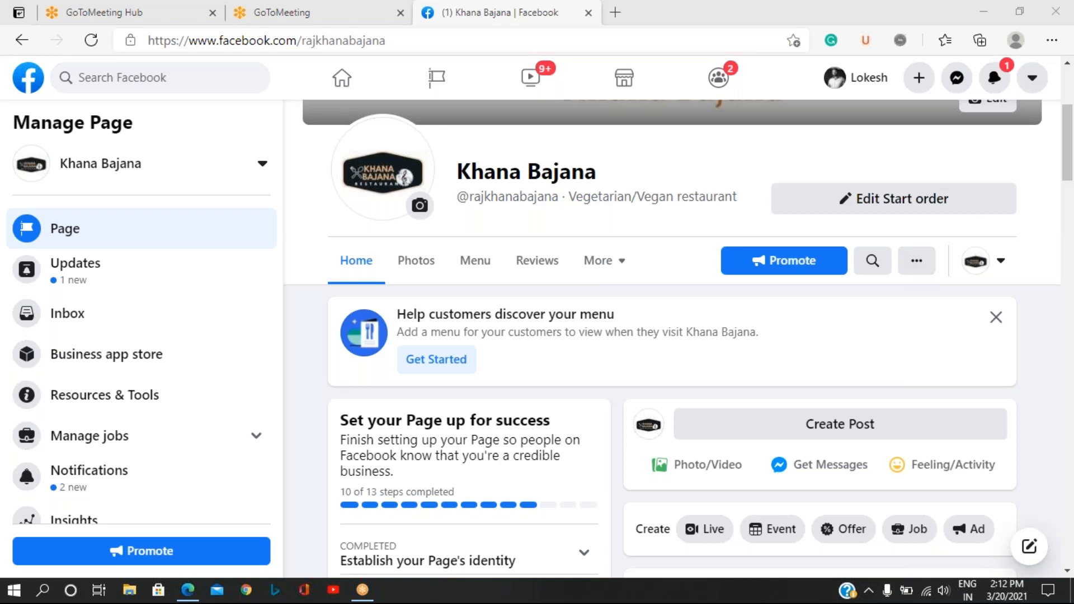
click(913, 272)
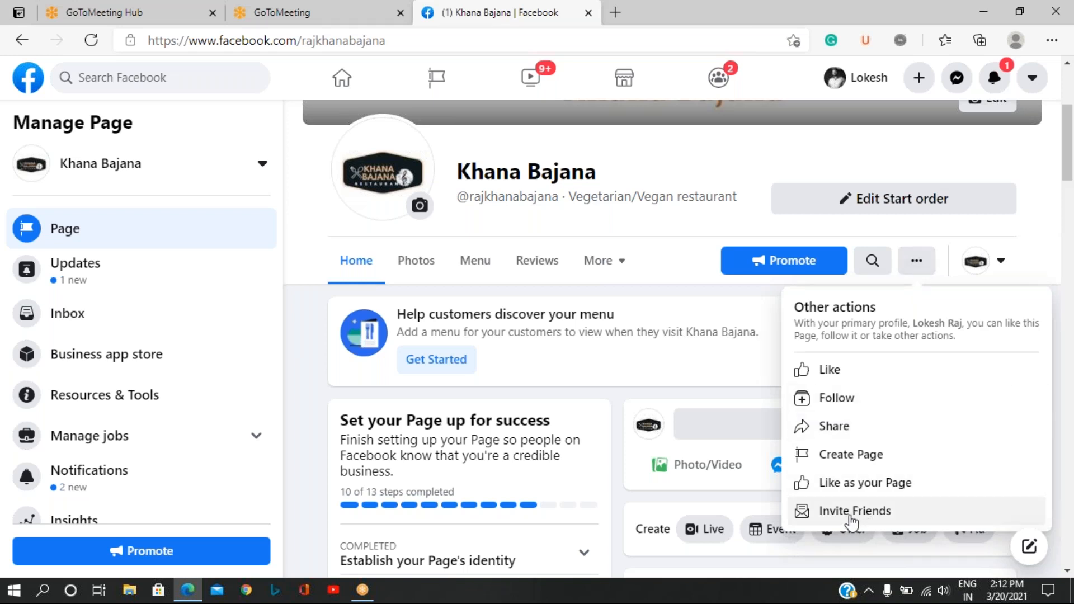
click(855, 519)
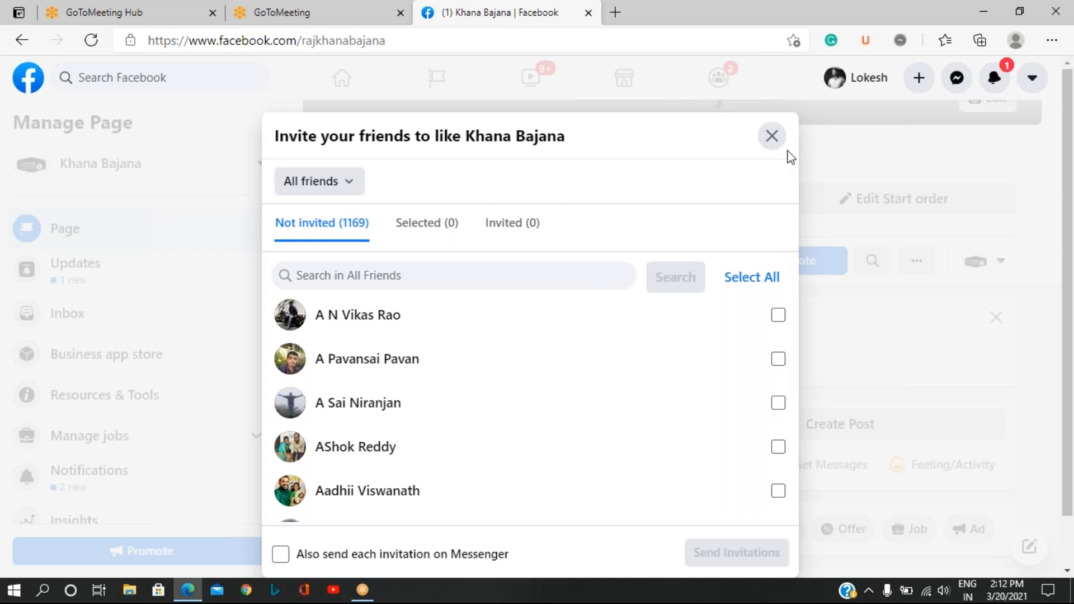
click(770, 143)
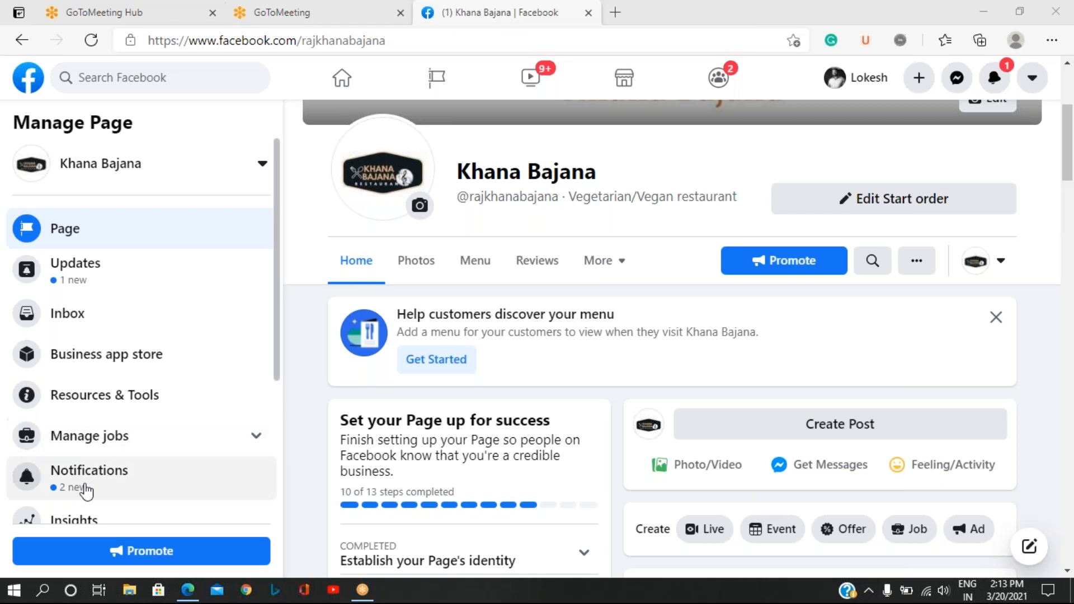
Open the page's Publishing Tools and start a new post with the photo/video formats listed.
scroll(127, 432, down, 3)
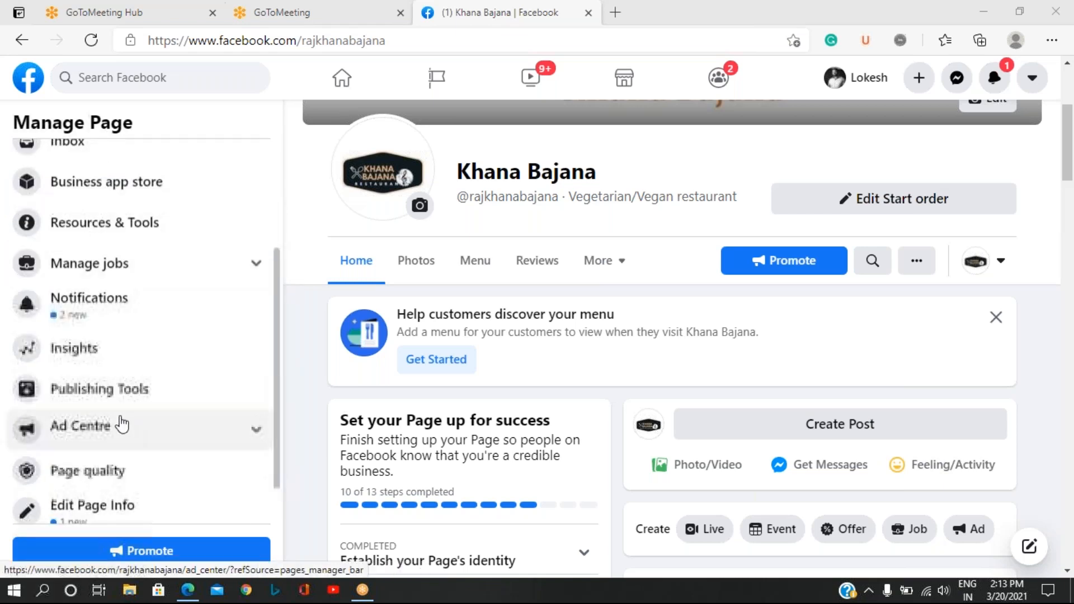
click(101, 396)
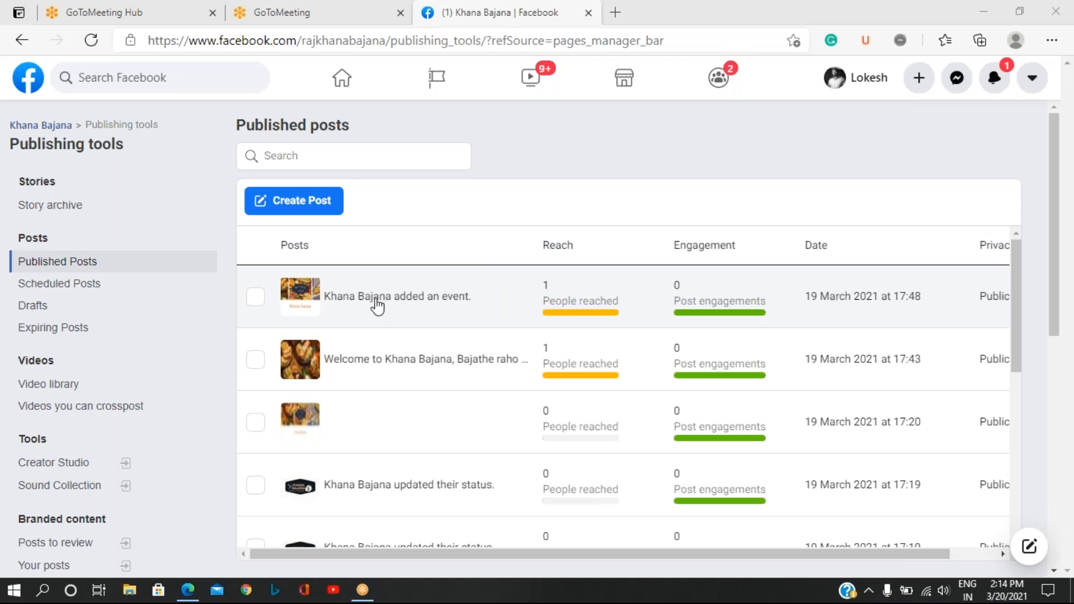
click(291, 205)
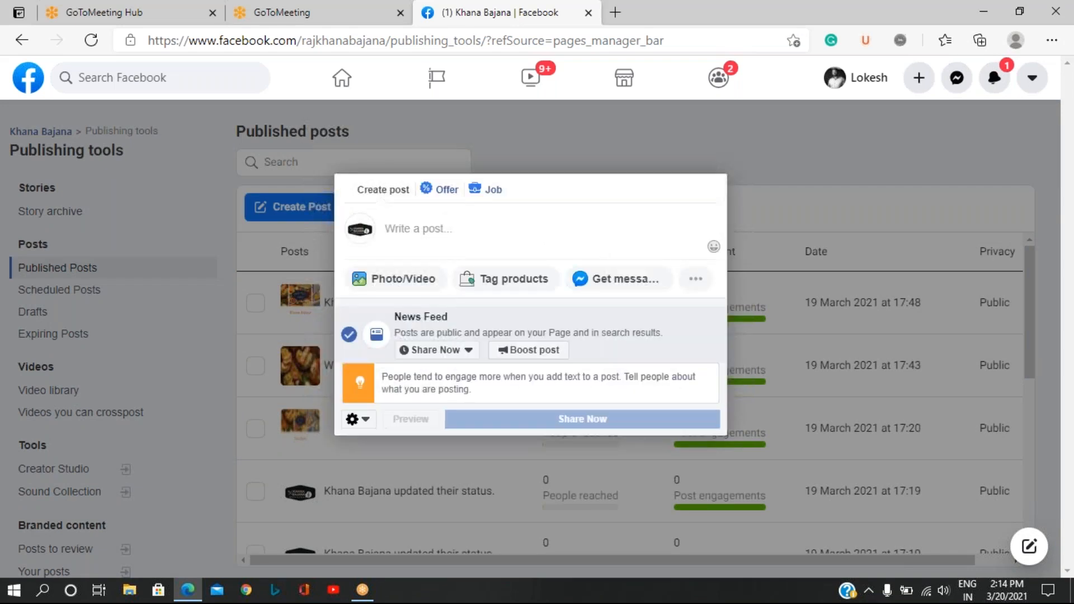
click(383, 288)
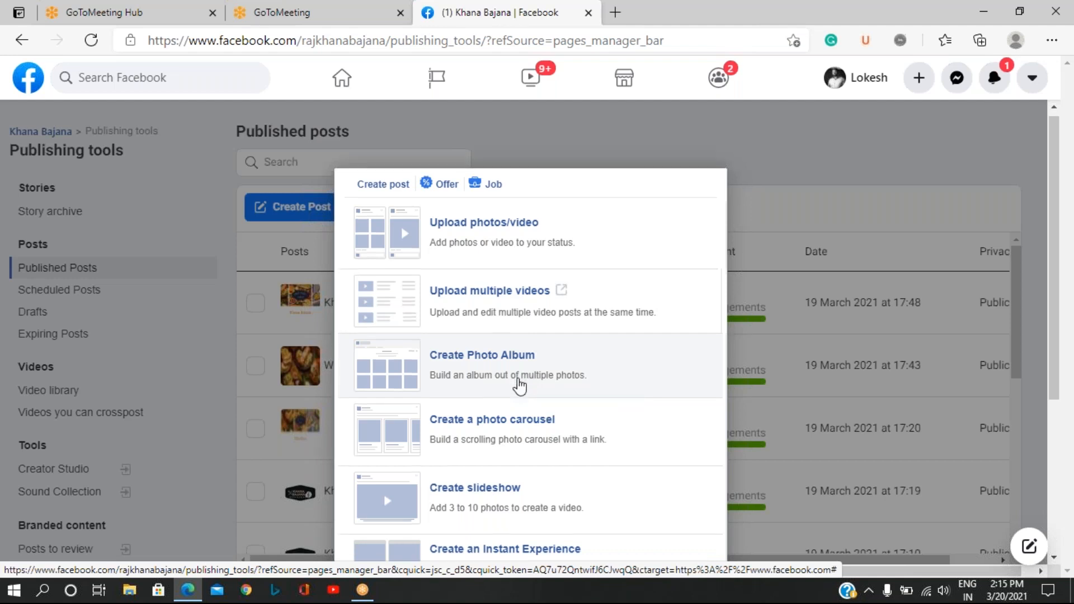
scroll(519, 380, down, 1)
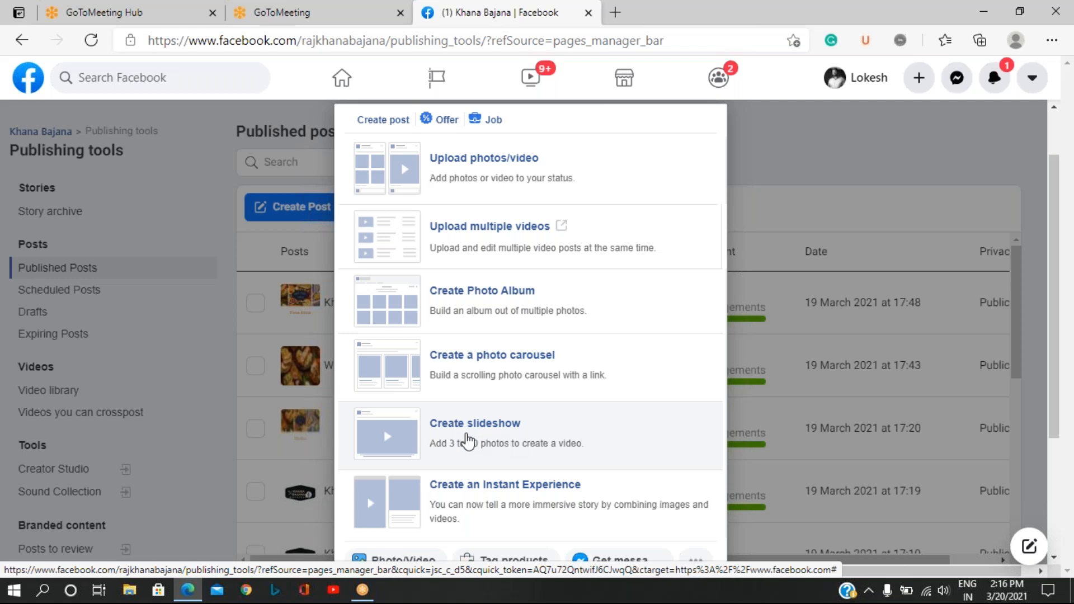
Examine the slideshow creator's aspect ratio, image duration, transition and photo options, and cancel it.
click(466, 442)
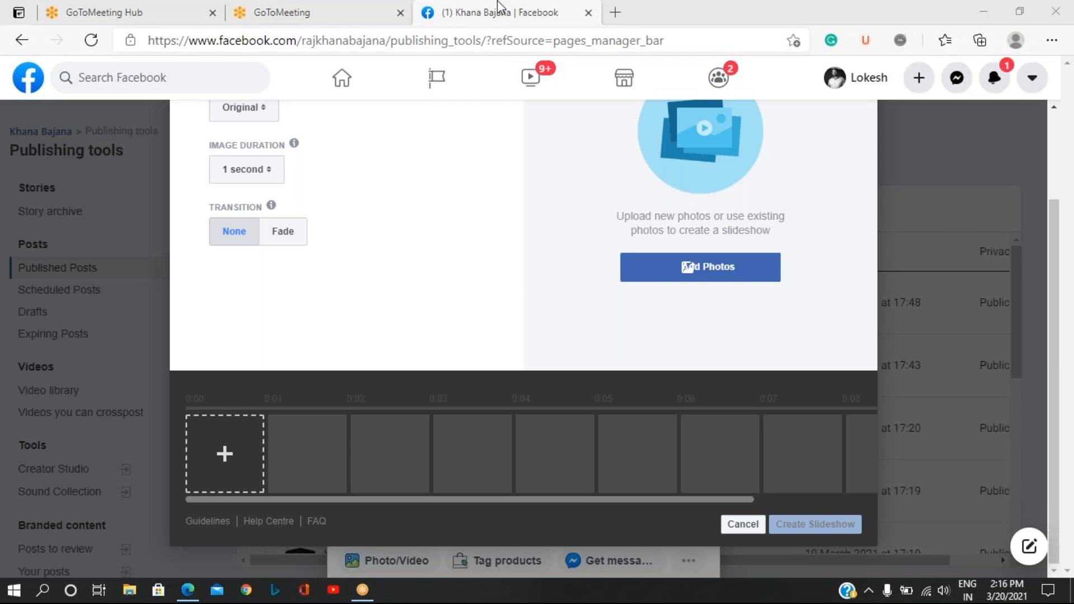
click(438, 271)
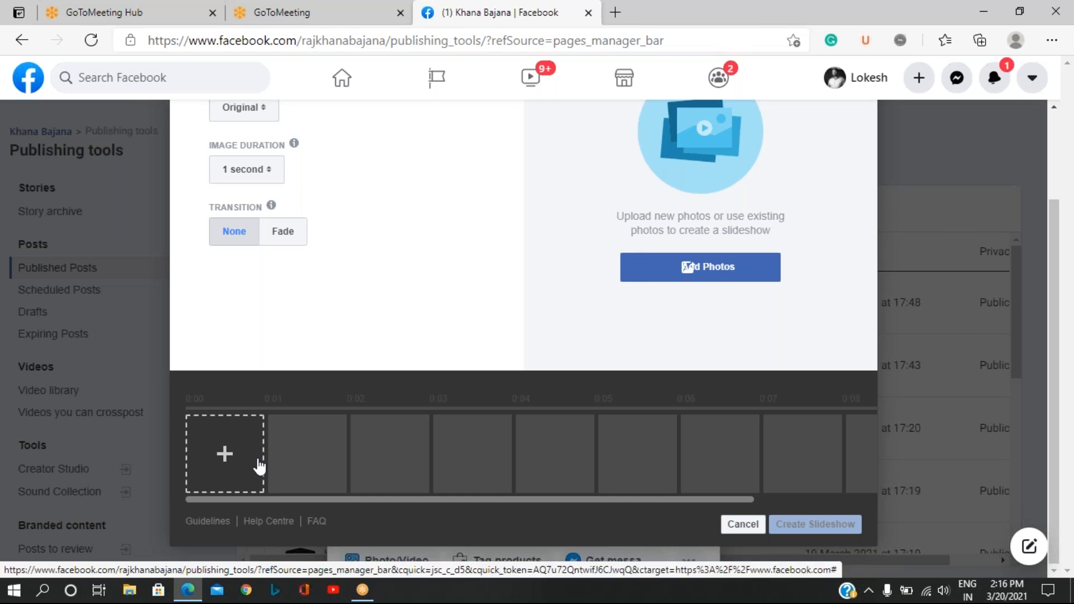
click(163, 21)
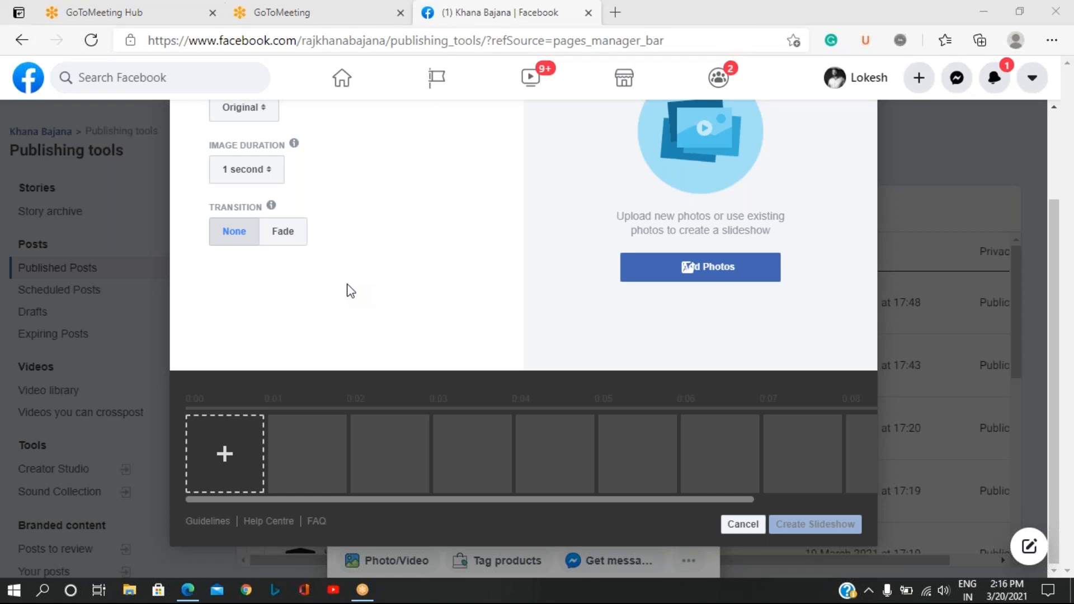
scroll(347, 291, up, 2)
scroll(351, 292, down, 2)
click(639, 272)
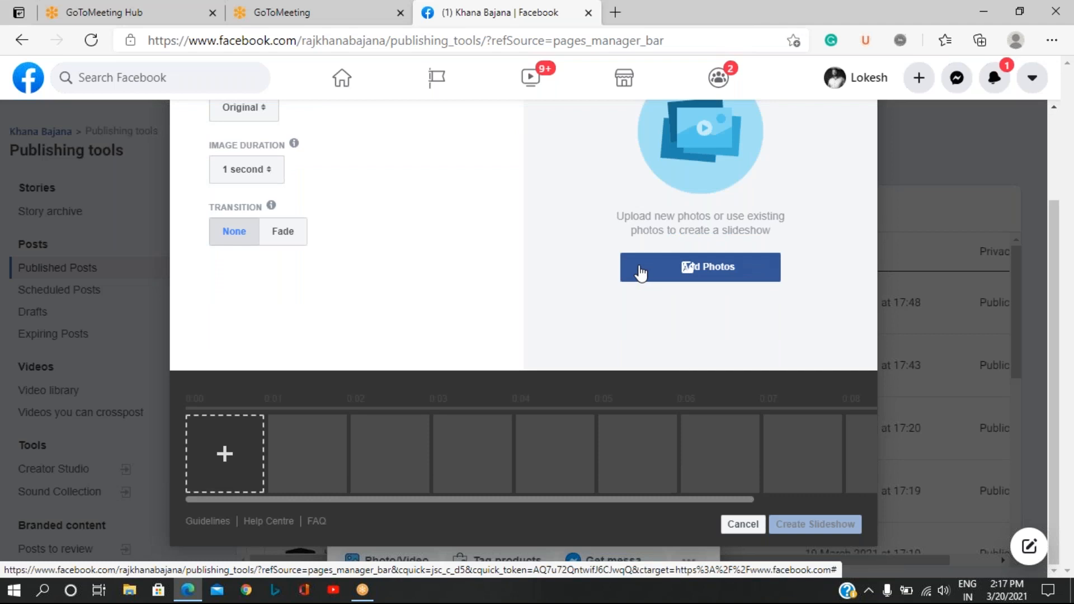
click(641, 273)
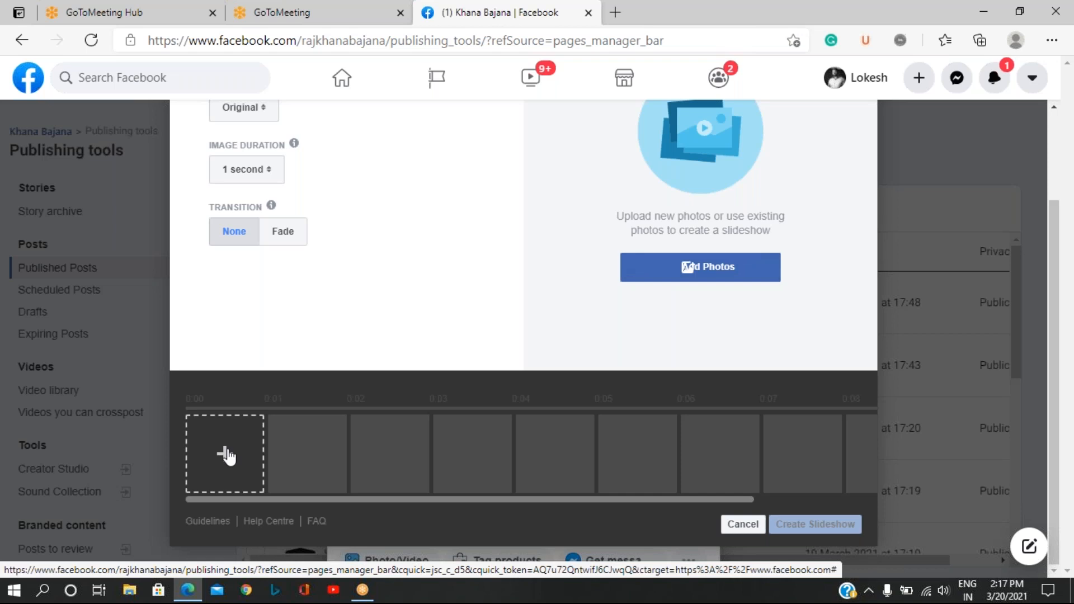
scroll(394, 257, up, 1)
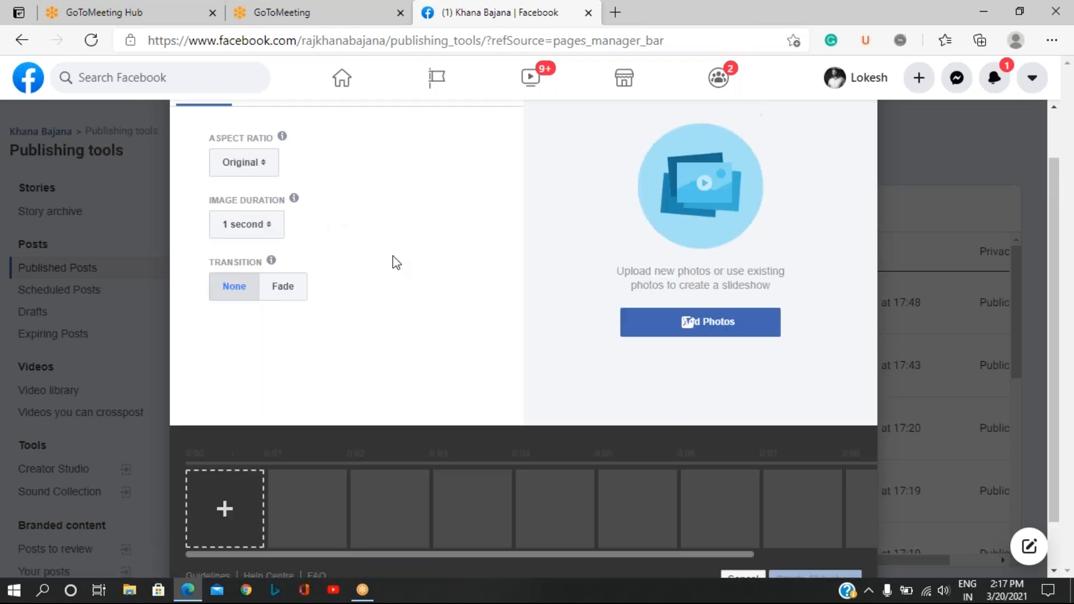
scroll(392, 257, up, 1)
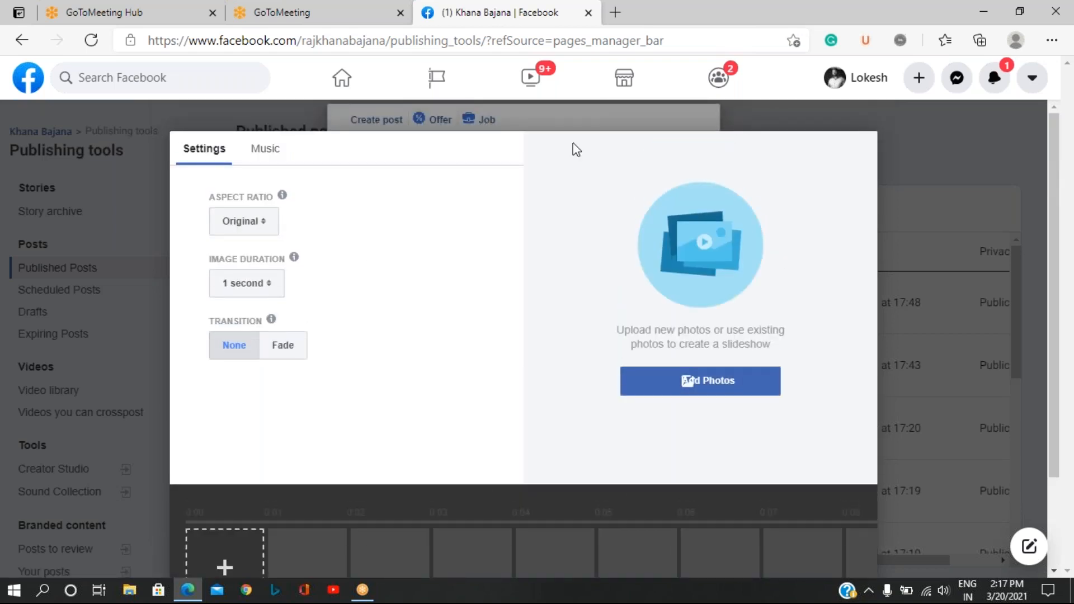
scroll(366, 304, down, 2)
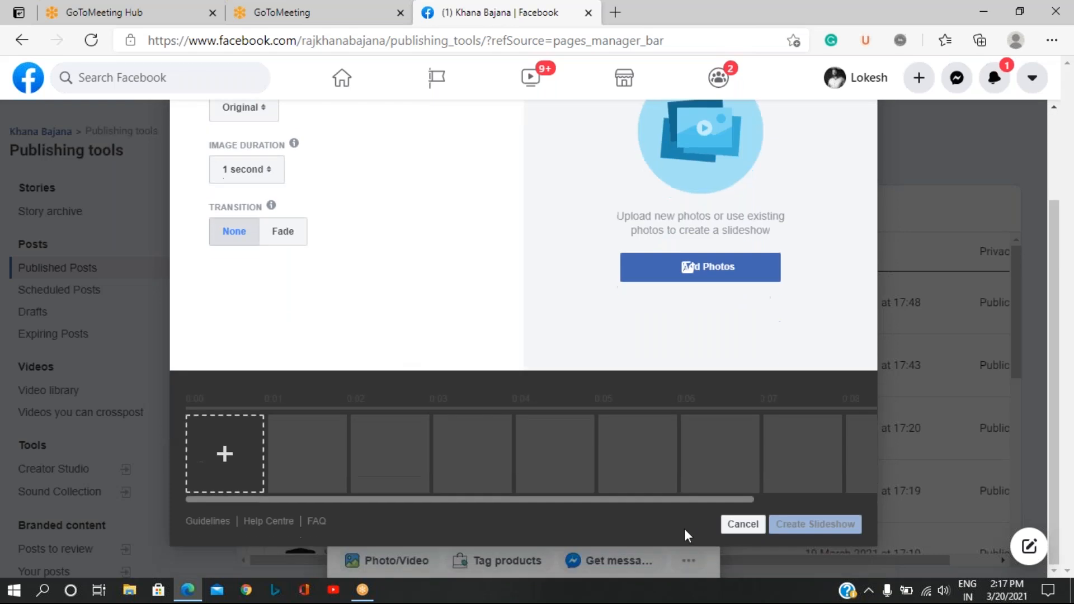
click(741, 524)
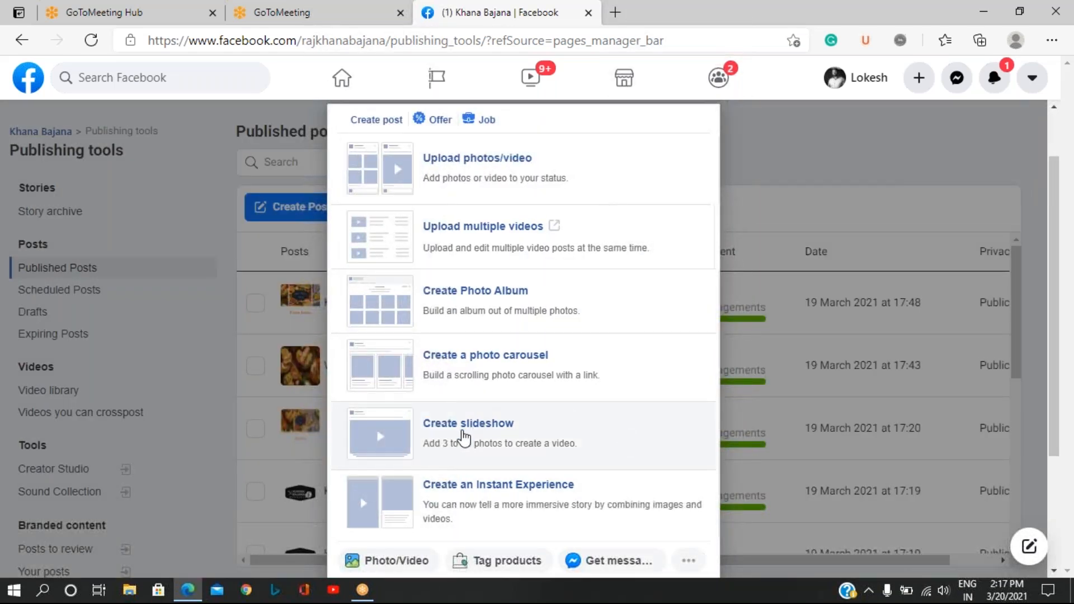
click(462, 435)
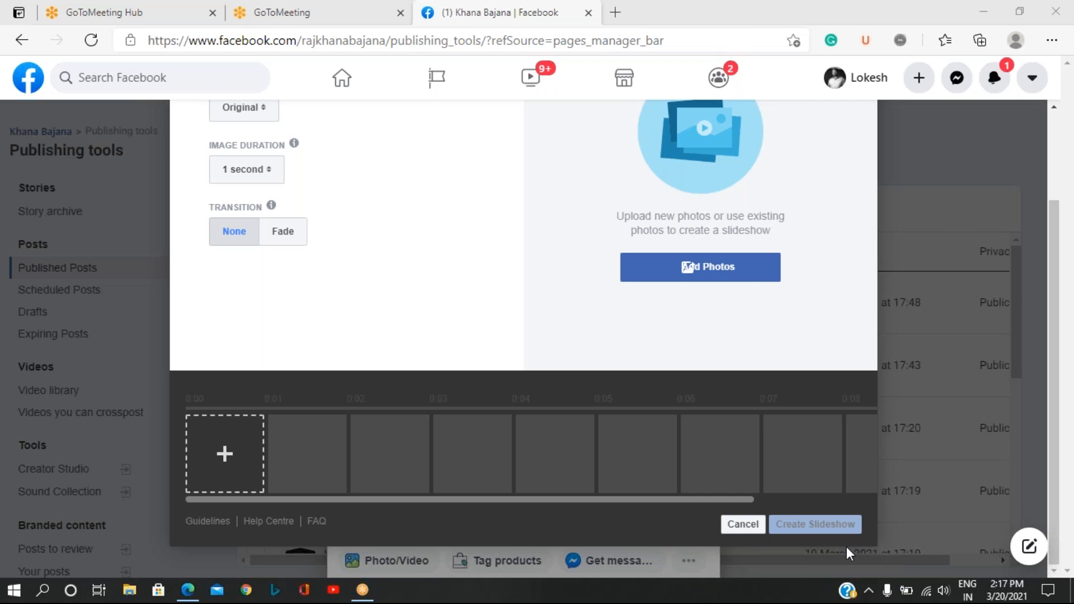
click(220, 447)
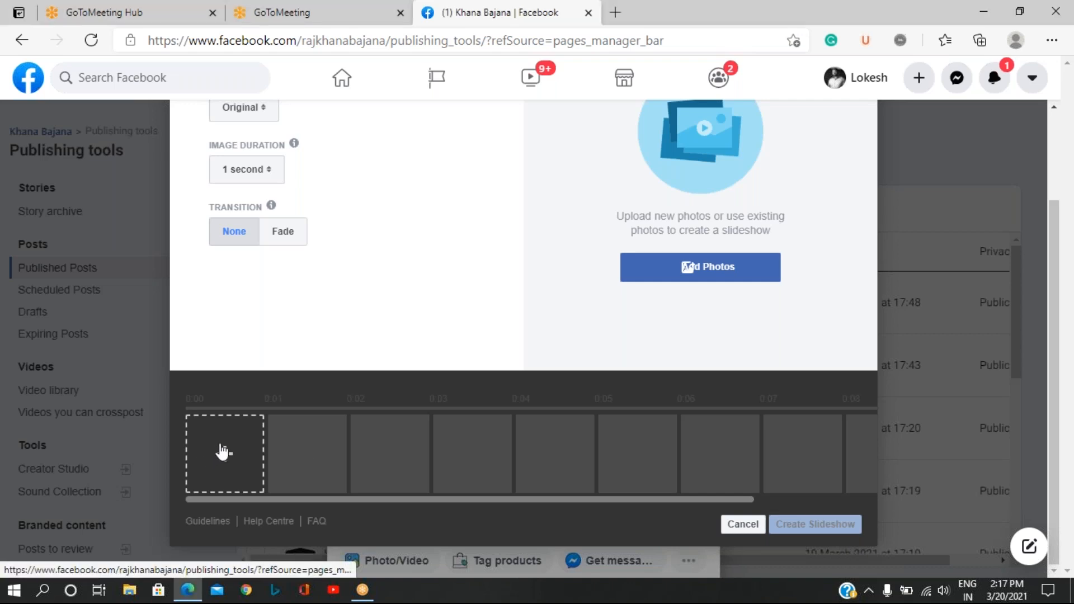
click(726, 273)
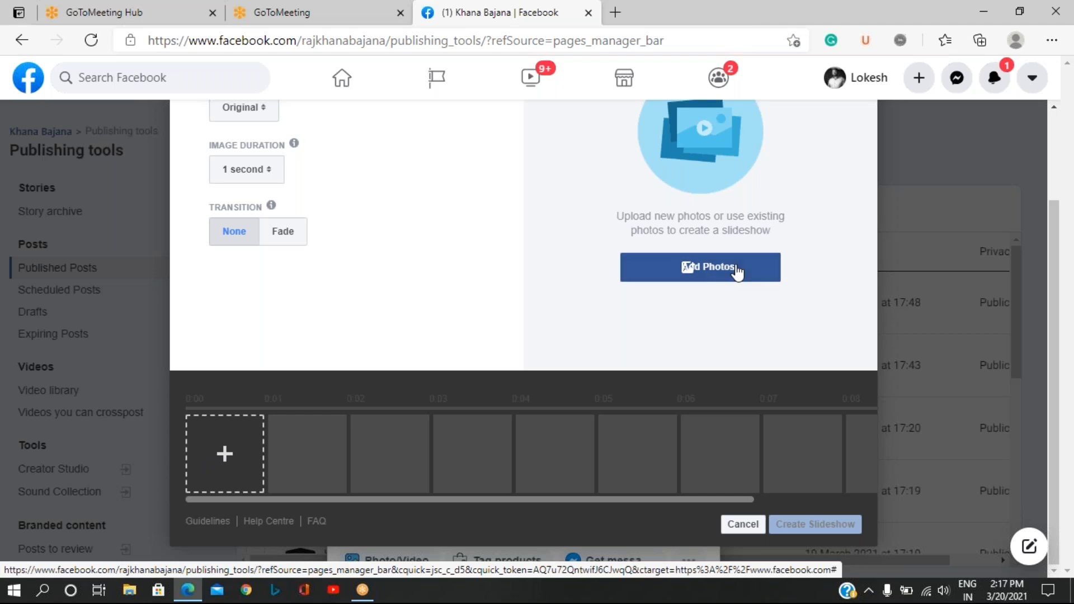
click(742, 525)
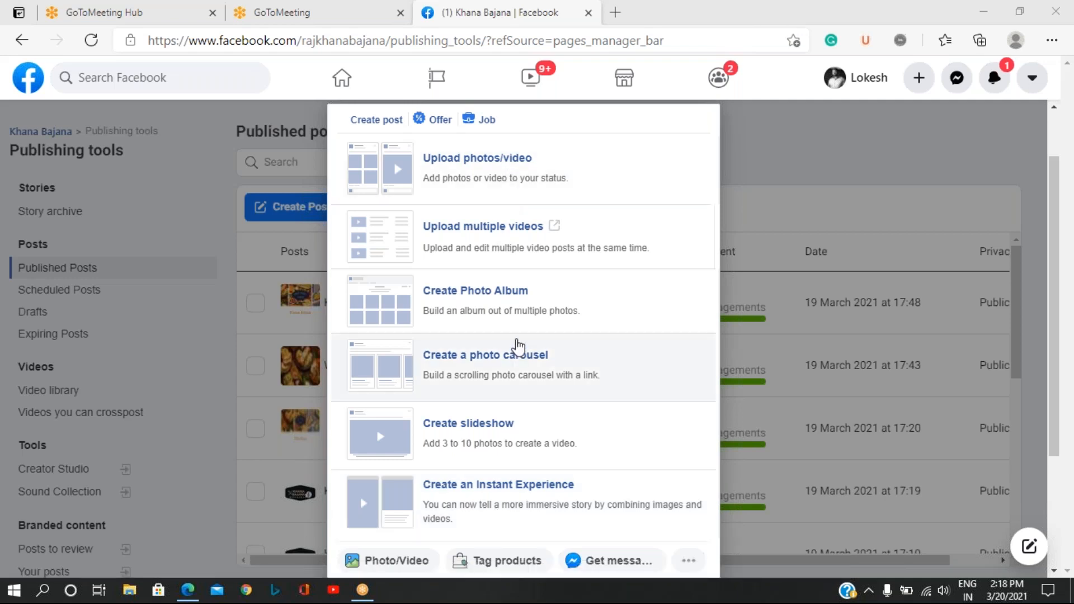
Examine the additional post options in the composer and close the post without sharing it.
scroll(516, 302, down, 1)
scroll(519, 302, down, 2)
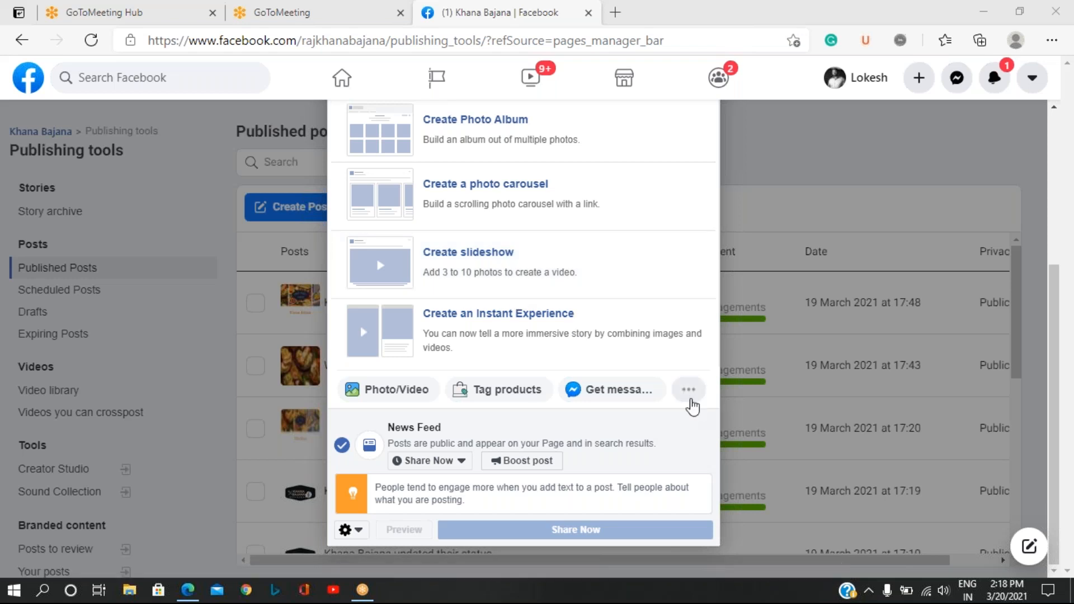
click(689, 391)
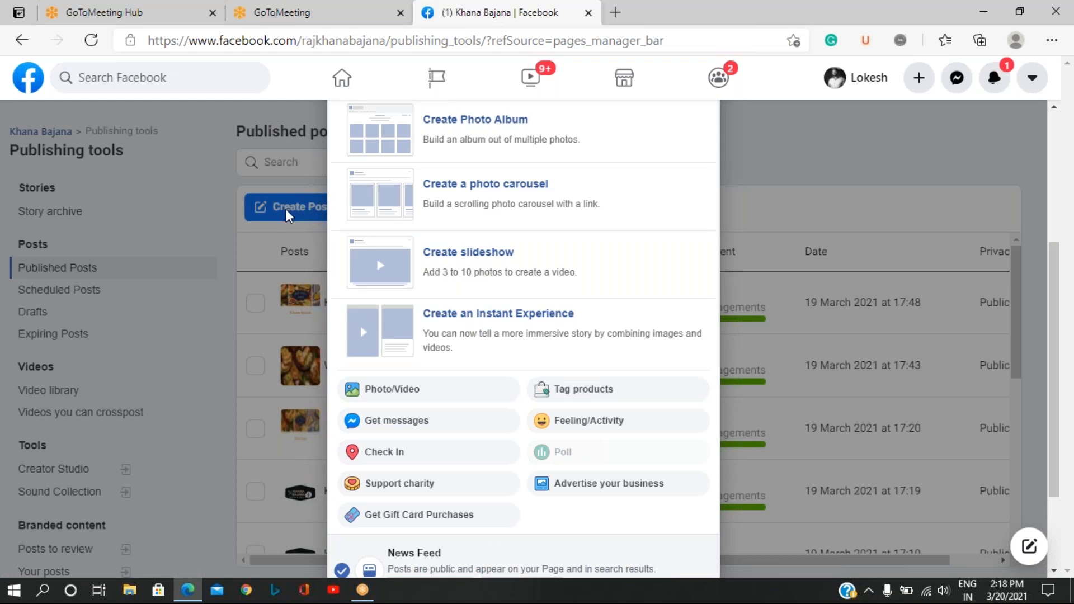
click(287, 189)
scroll(484, 196, down, 10)
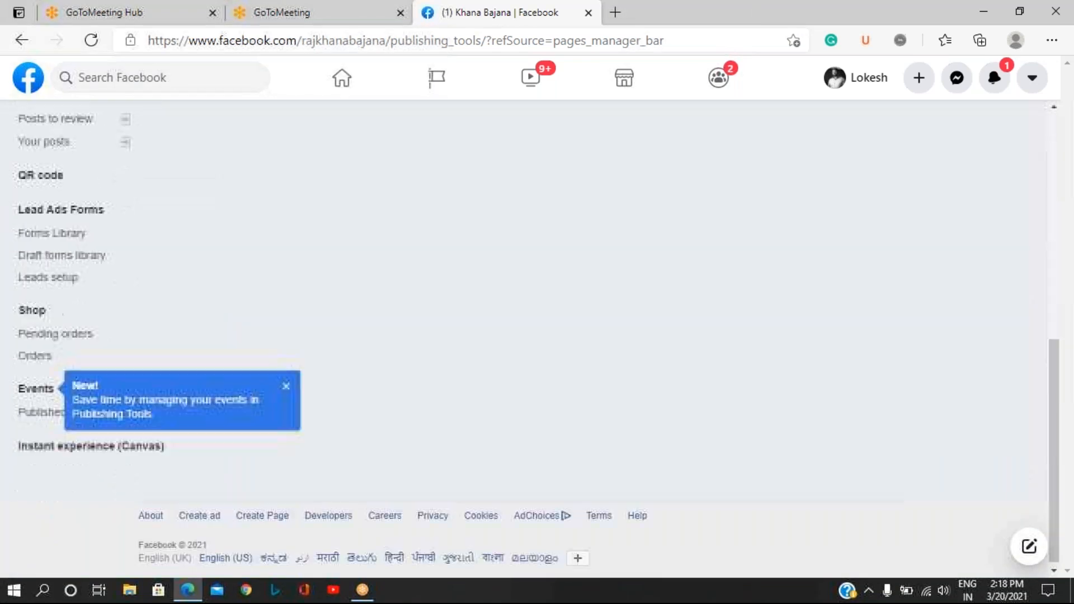
scroll(453, 196, up, 10)
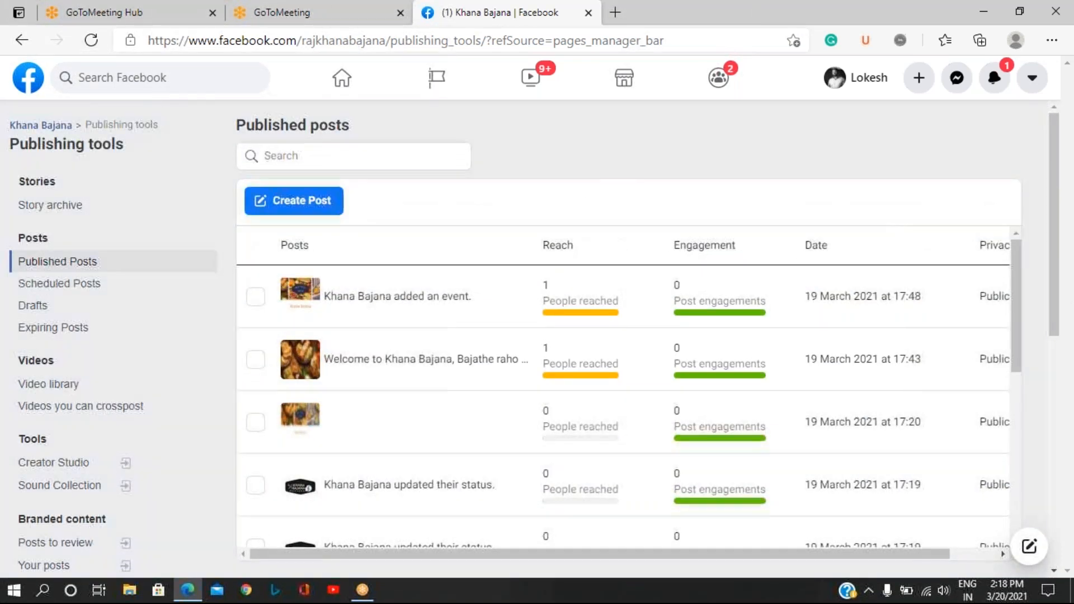
Start a new post from the published posts list and add a poll to it.
click(312, 203)
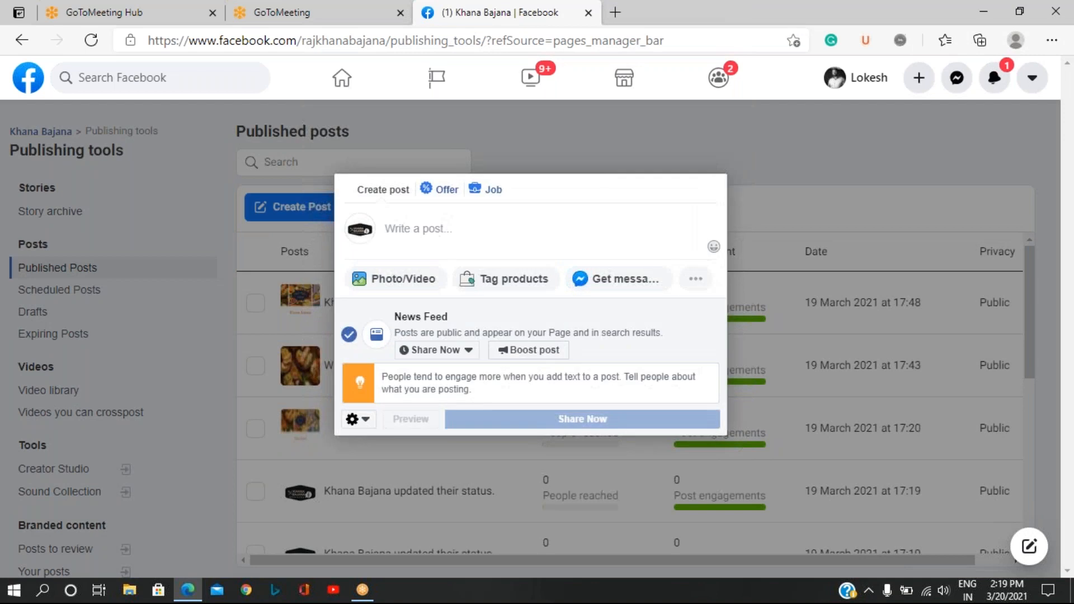
click(695, 279)
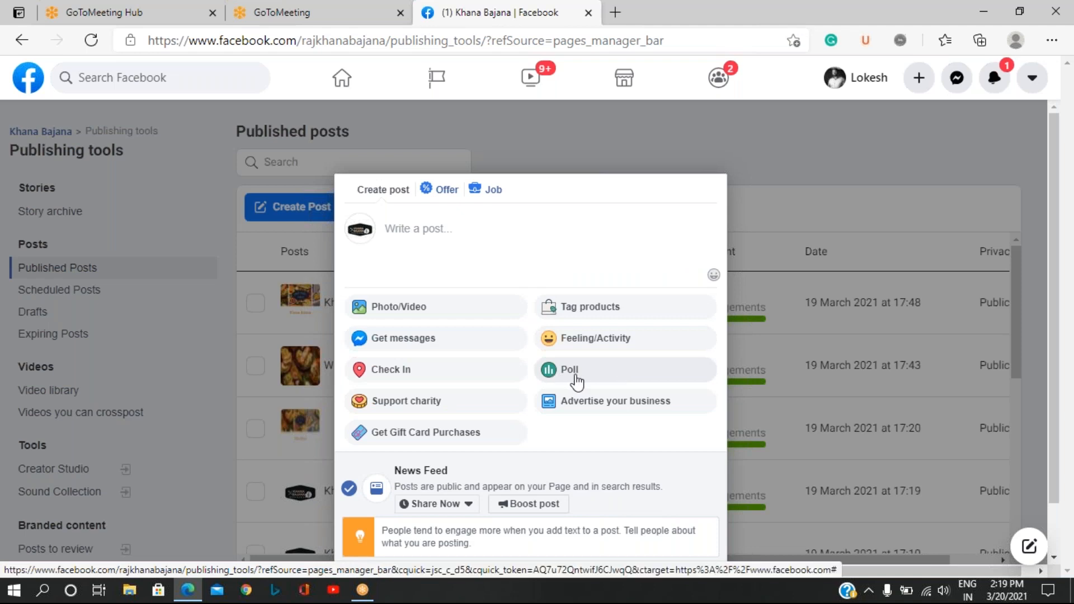
click(576, 377)
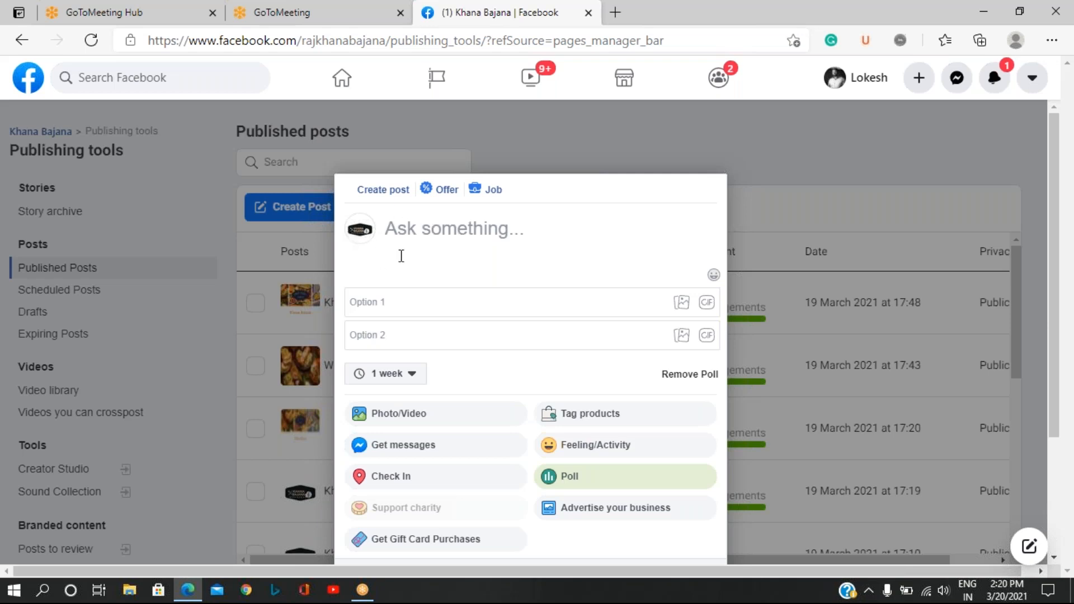
Enter the poll question "Which is the best combo dish at evening?".
click(419, 227)
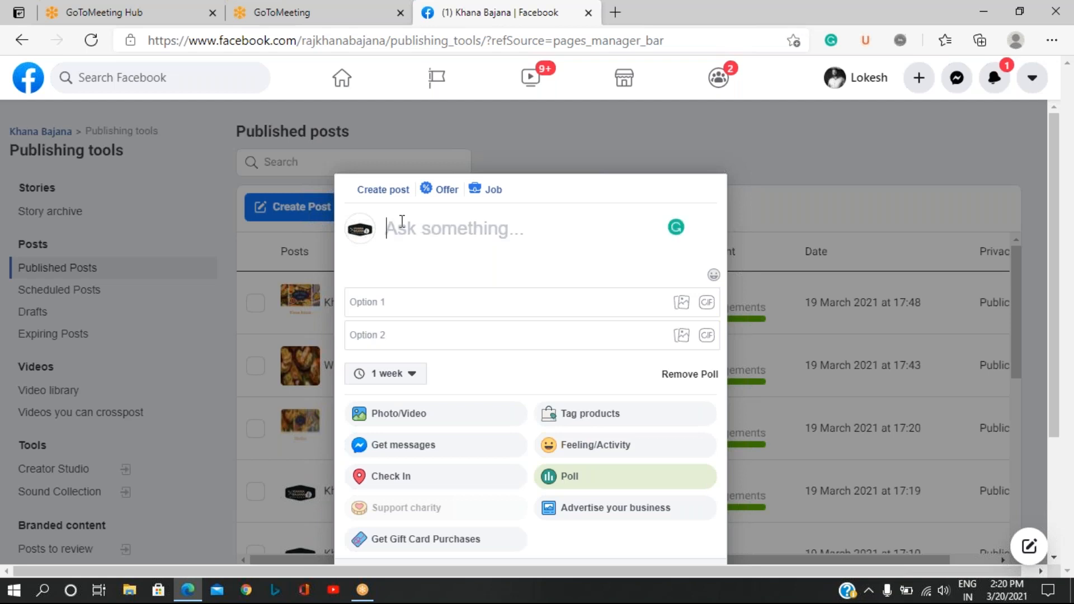
text(Whi)
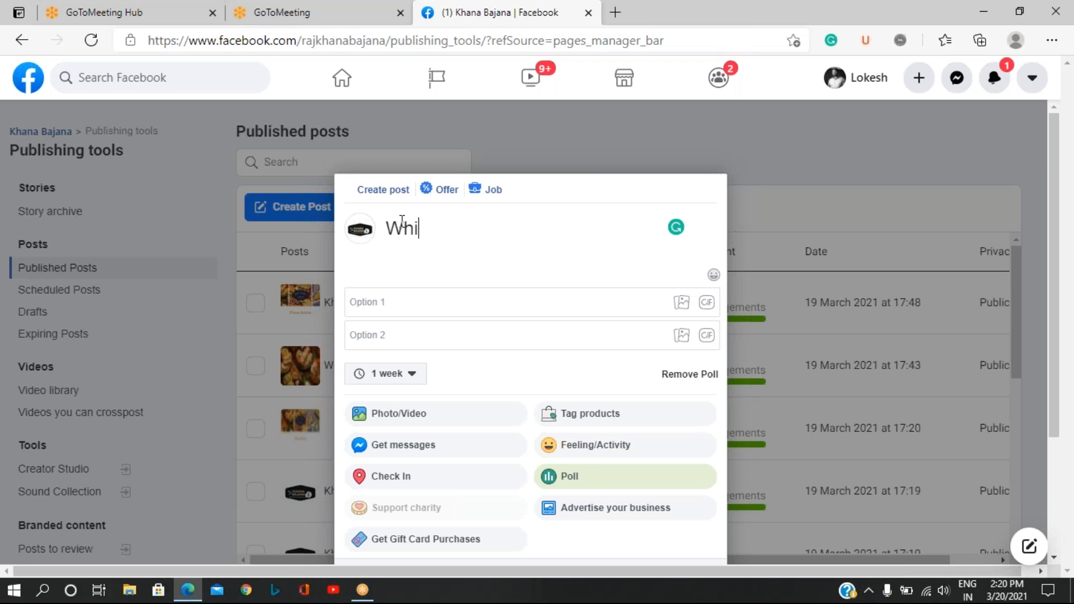
text(ch is the b)
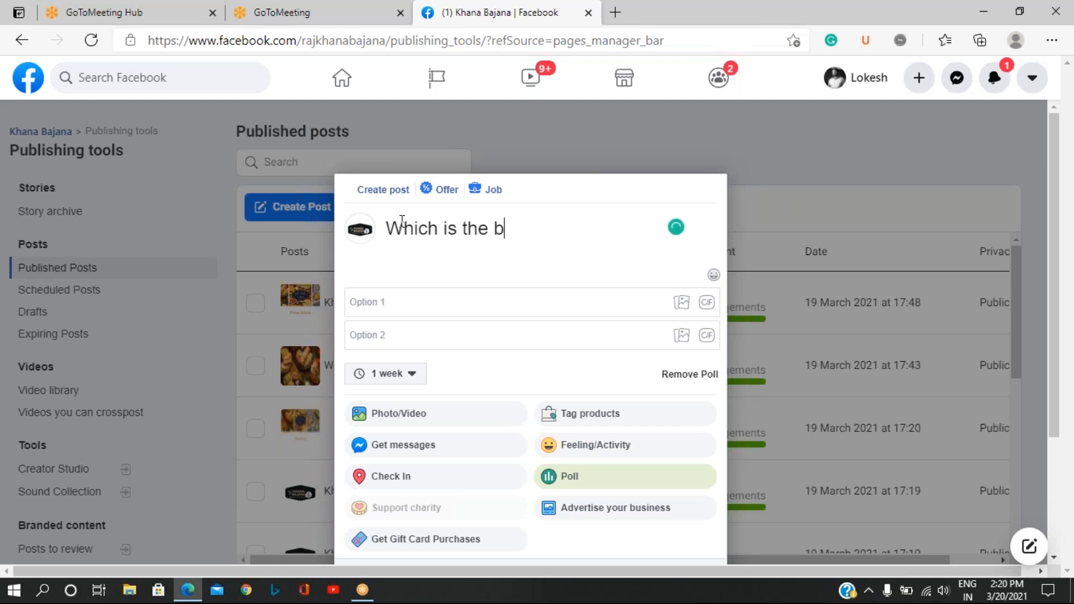
text(est com)
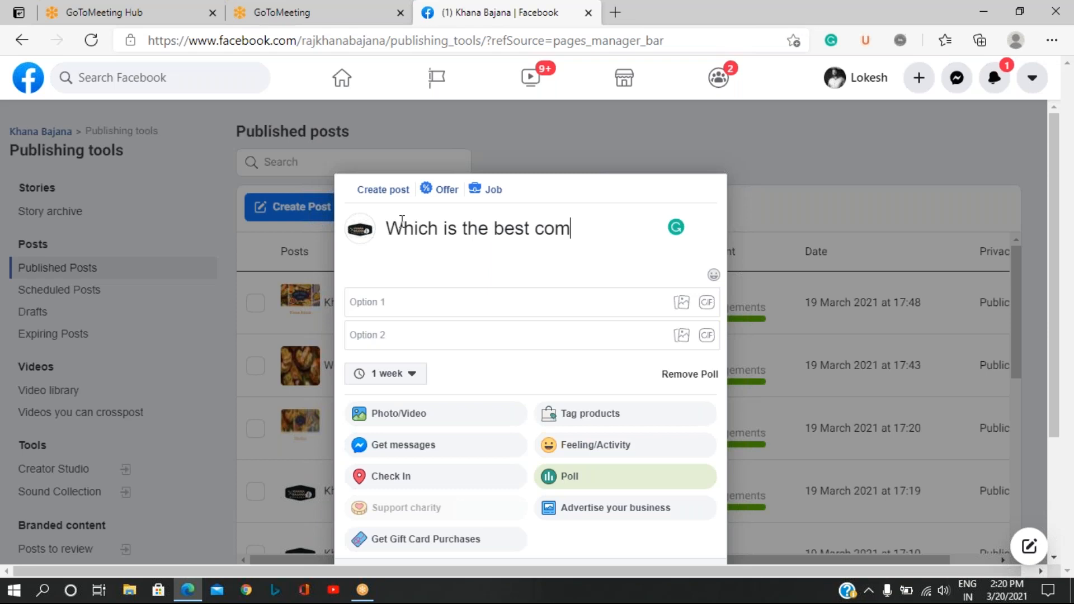
text(bo dish)
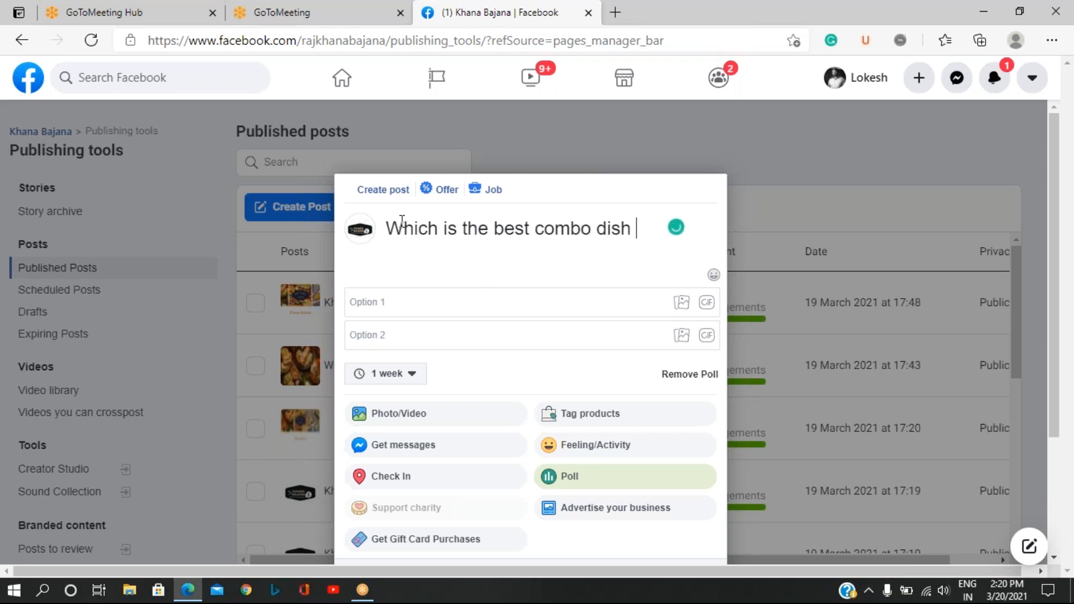
text(at evening)
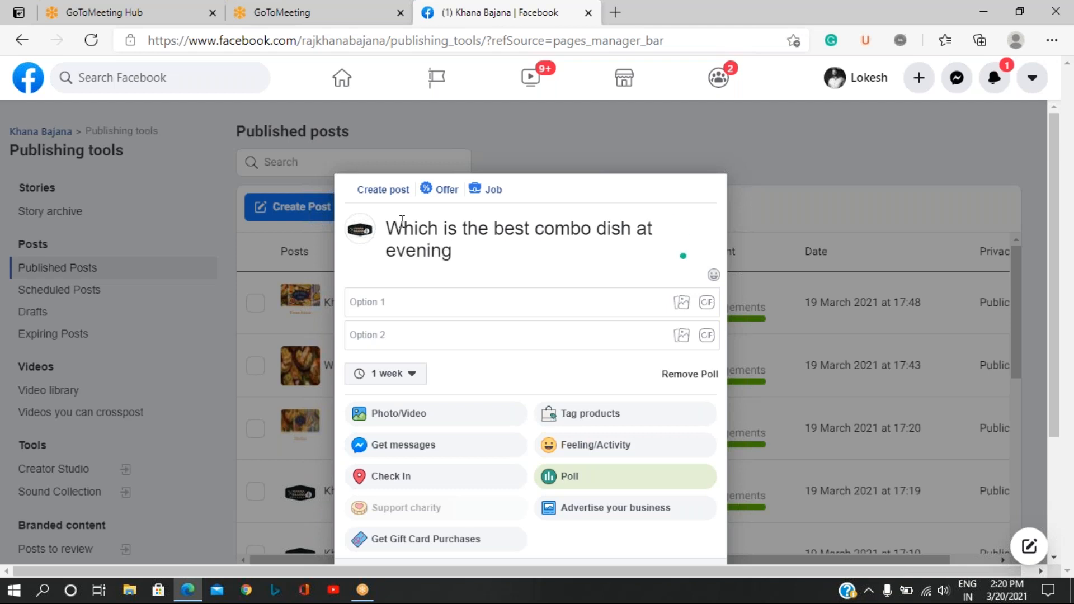
text(?)
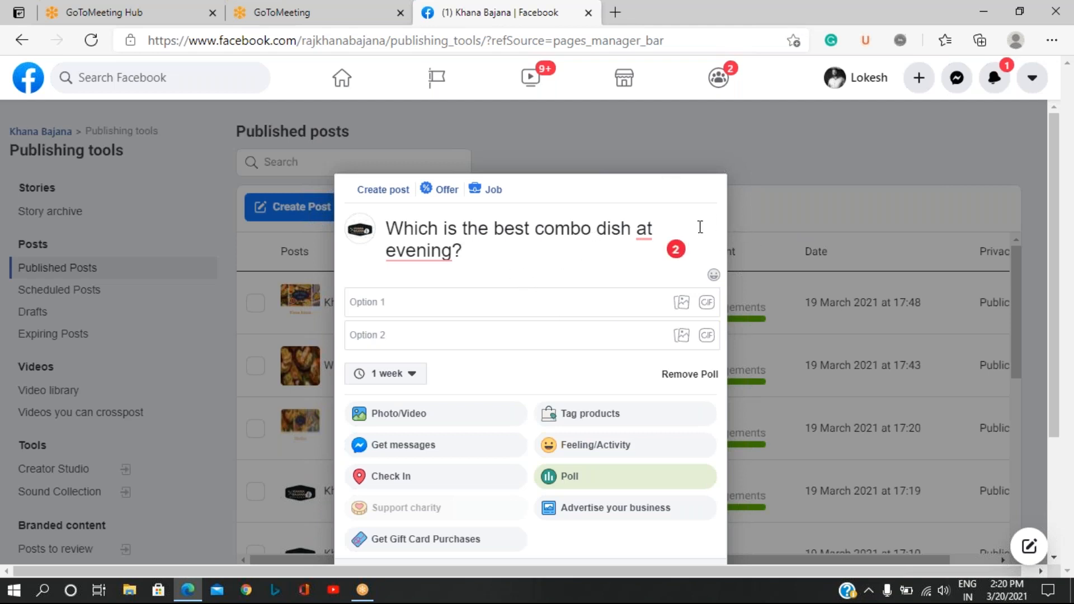
Accept the grammar suggestions so the poll question ends with "in the evening?".
mouse_move(643, 230)
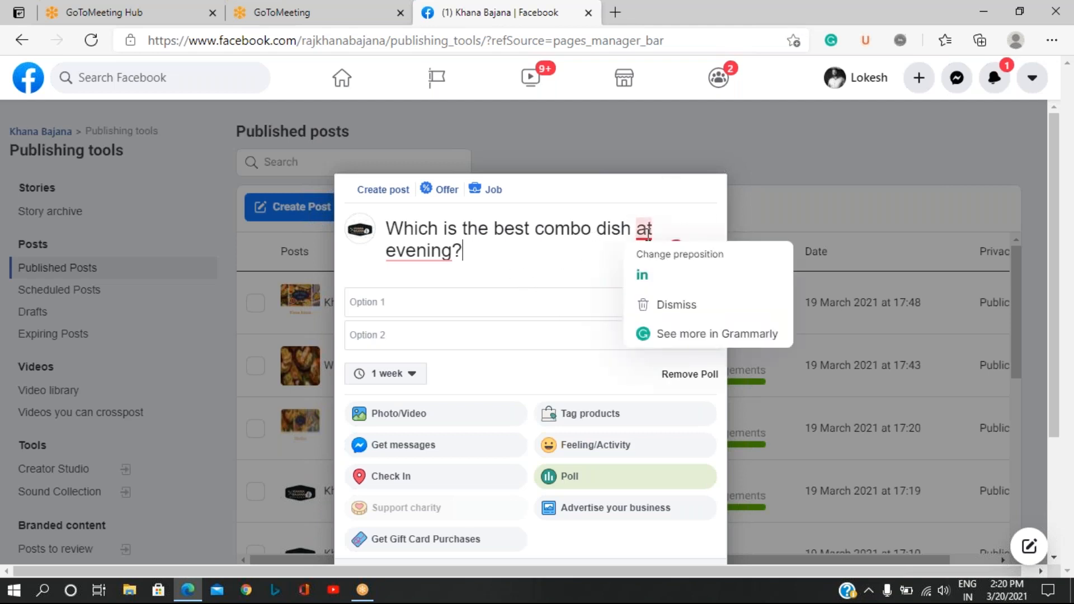
click(656, 282)
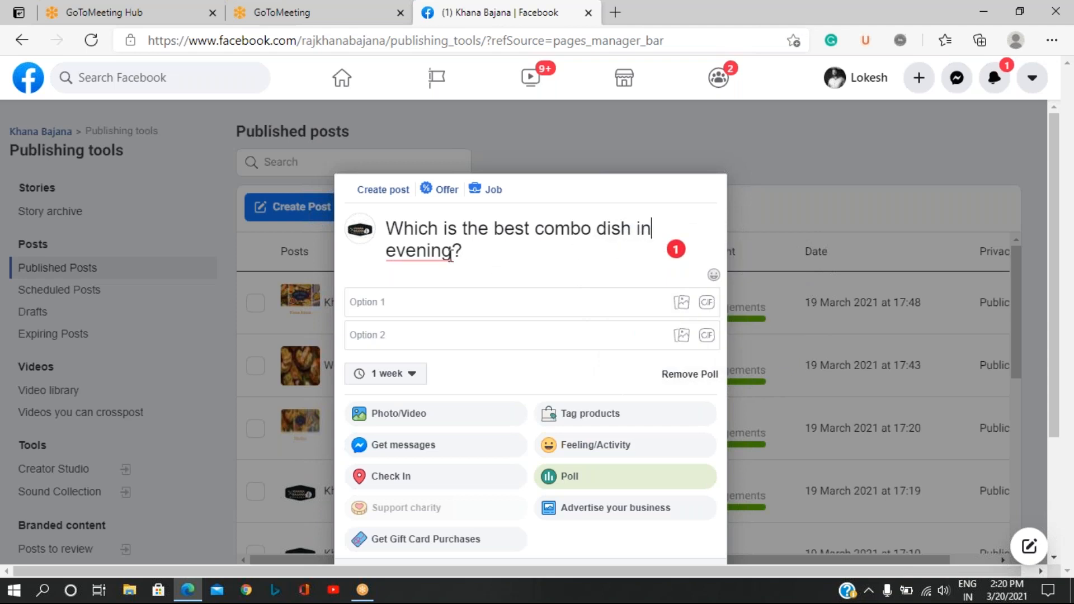
mouse_move(451, 256)
click(436, 294)
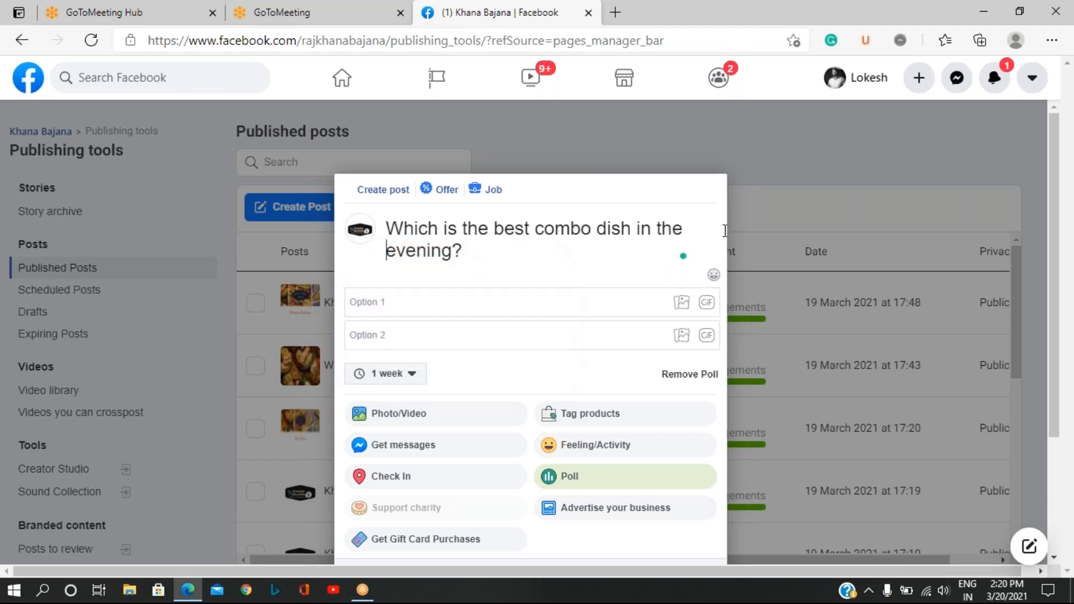
Fill in the two poll options as "chai and pakoda" and "coffee and cookies".
click(422, 301)
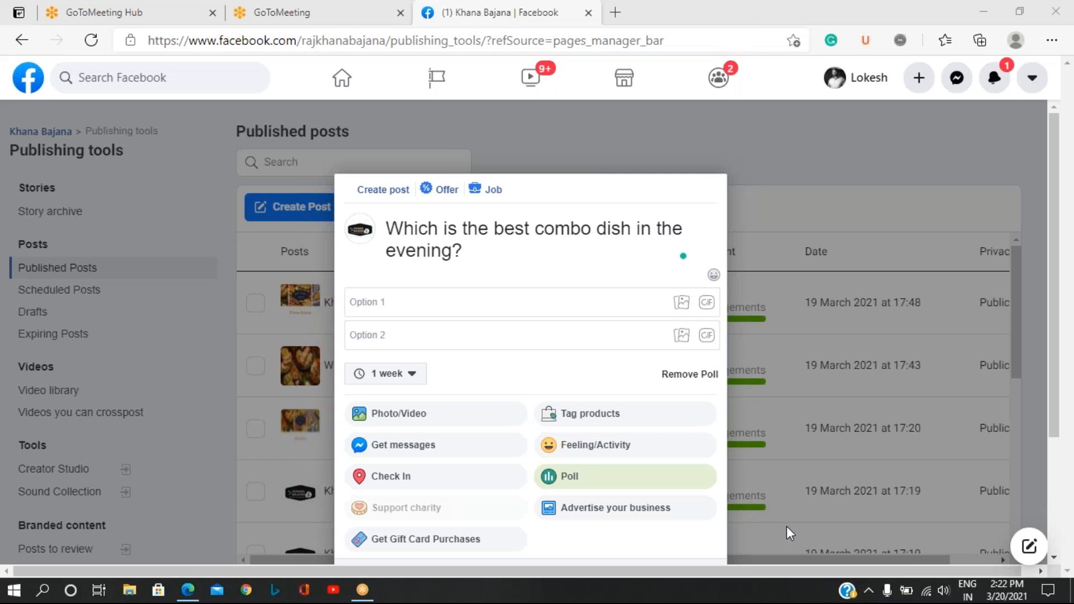
click(452, 300)
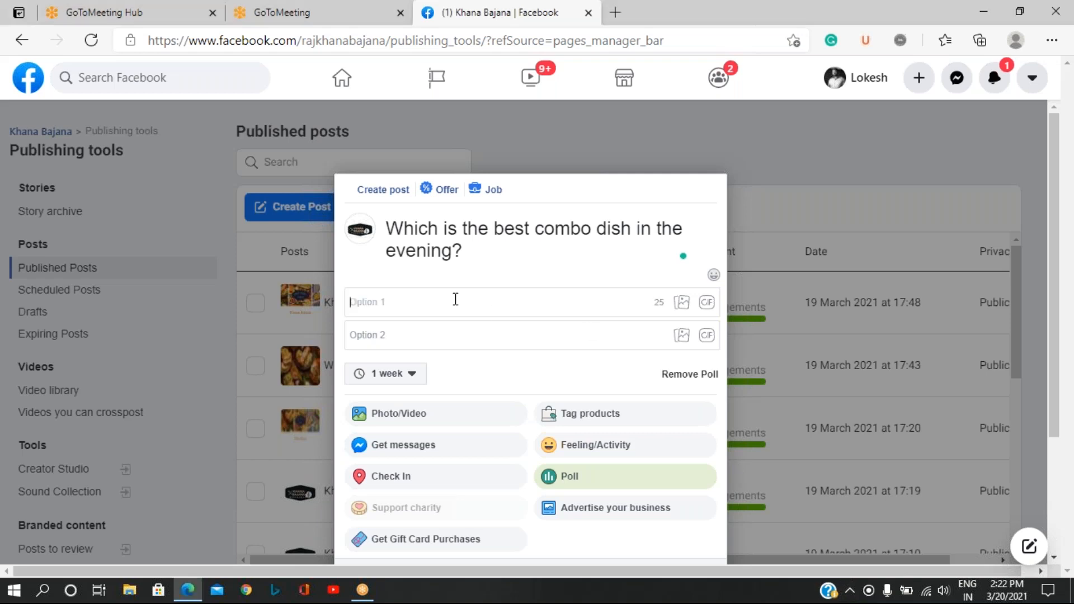
text(chai and pakoda)
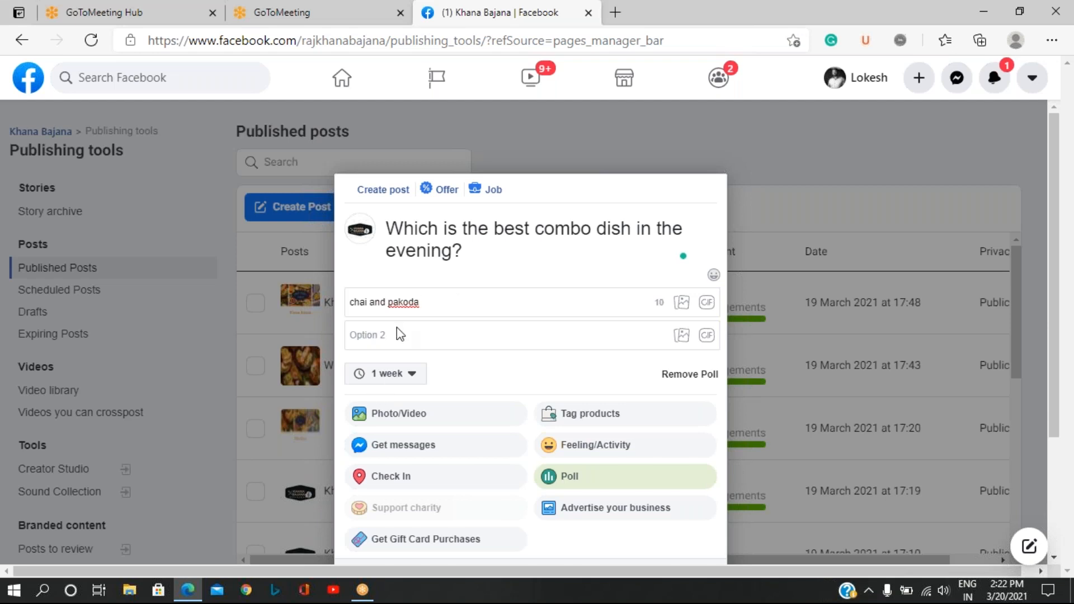
drag(907, 516, 803, 516)
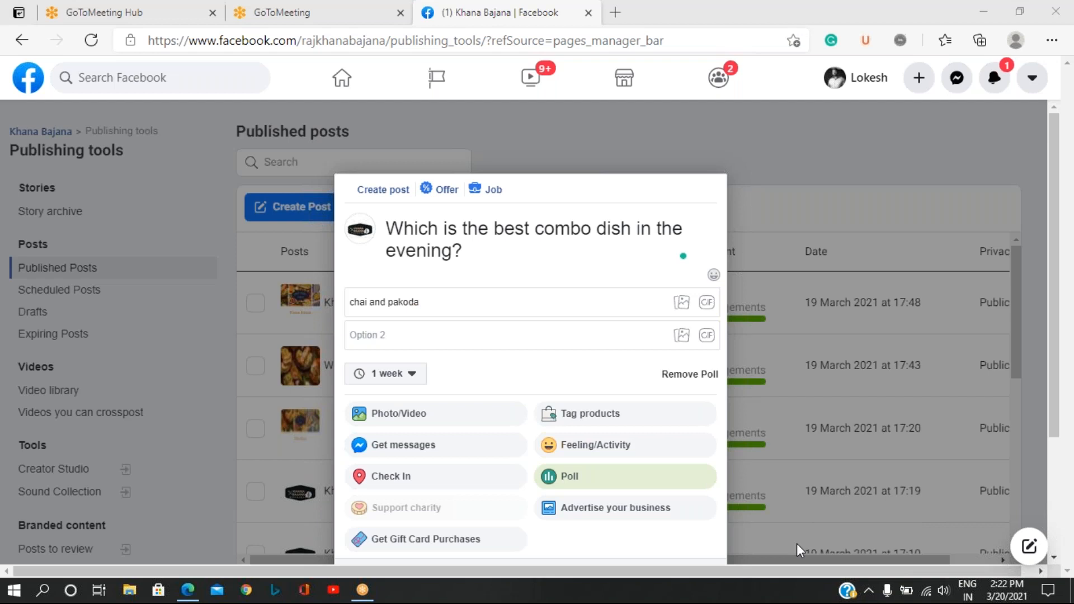
click(452, 335)
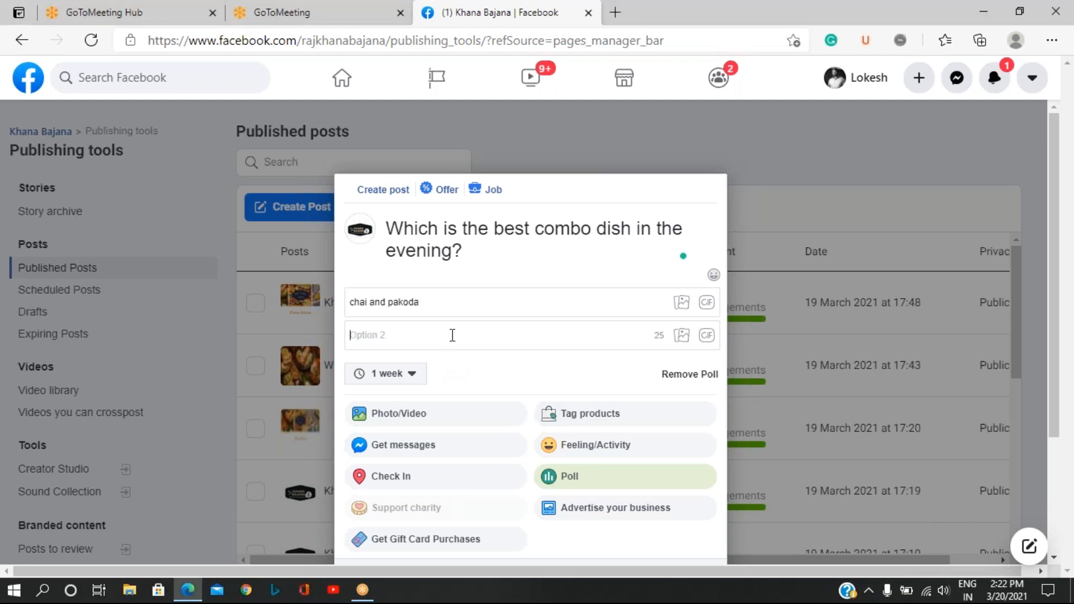
text(coffee and cookies)
Review the poll post's options and share it immediately to the News Feed.
scroll(537, 321, down, 3)
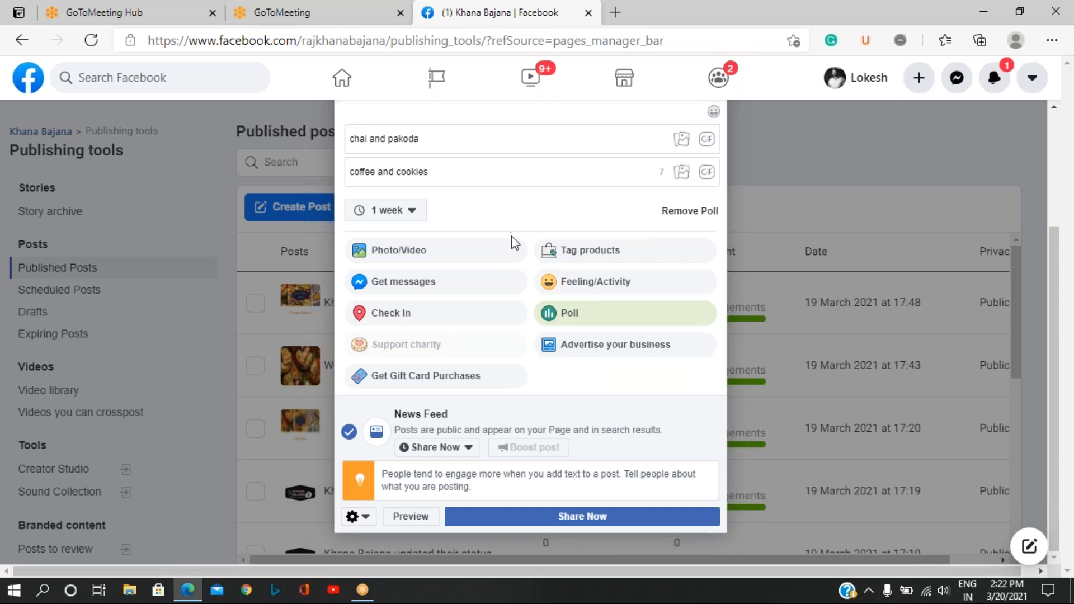
scroll(510, 261, up, 3)
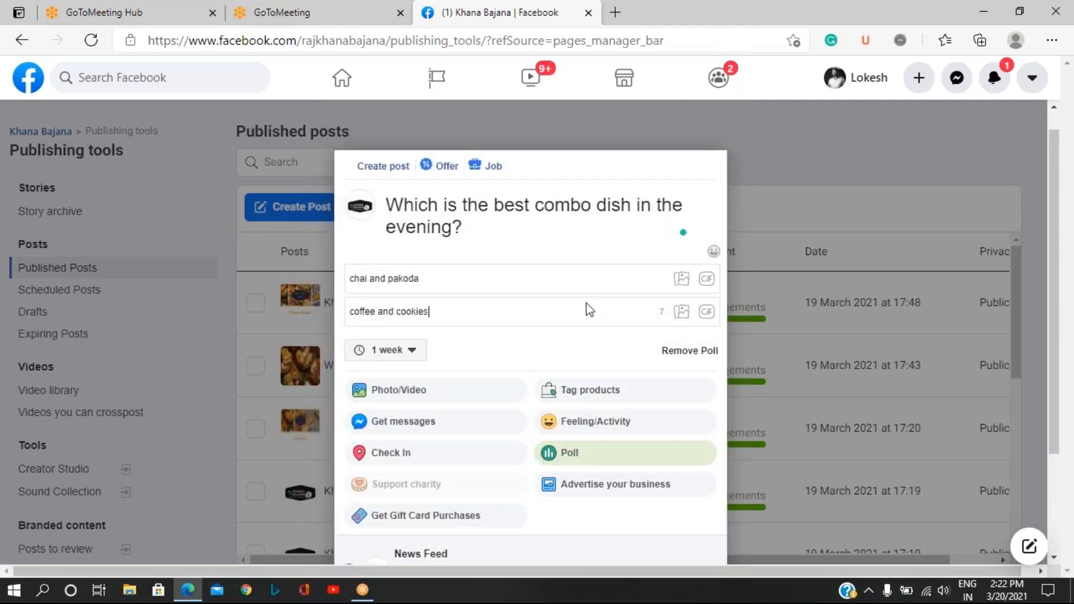
scroll(524, 314, down, 1)
scroll(525, 314, down, 2)
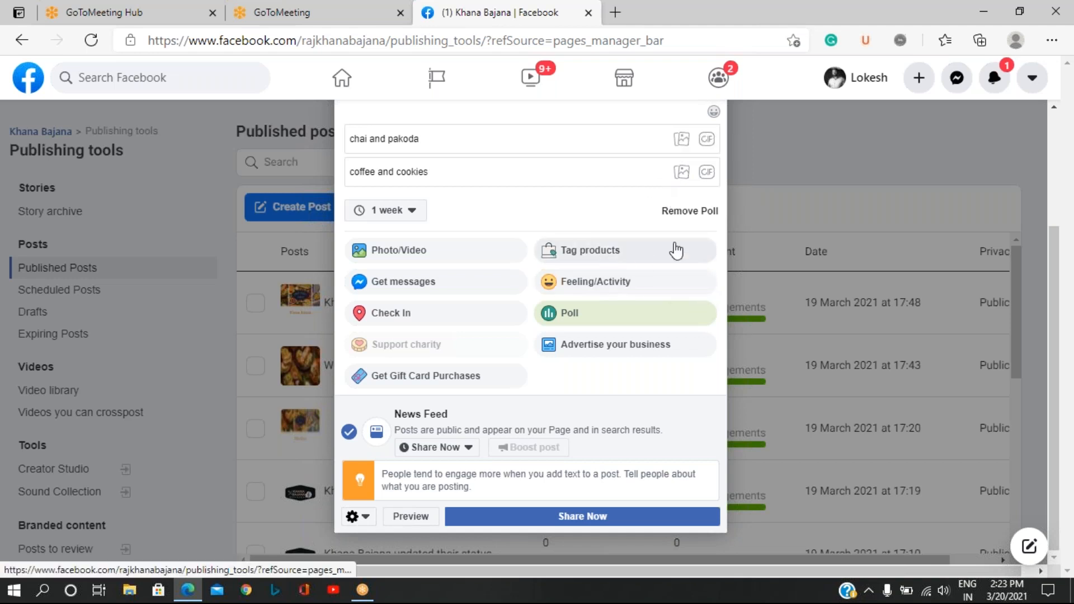
click(581, 517)
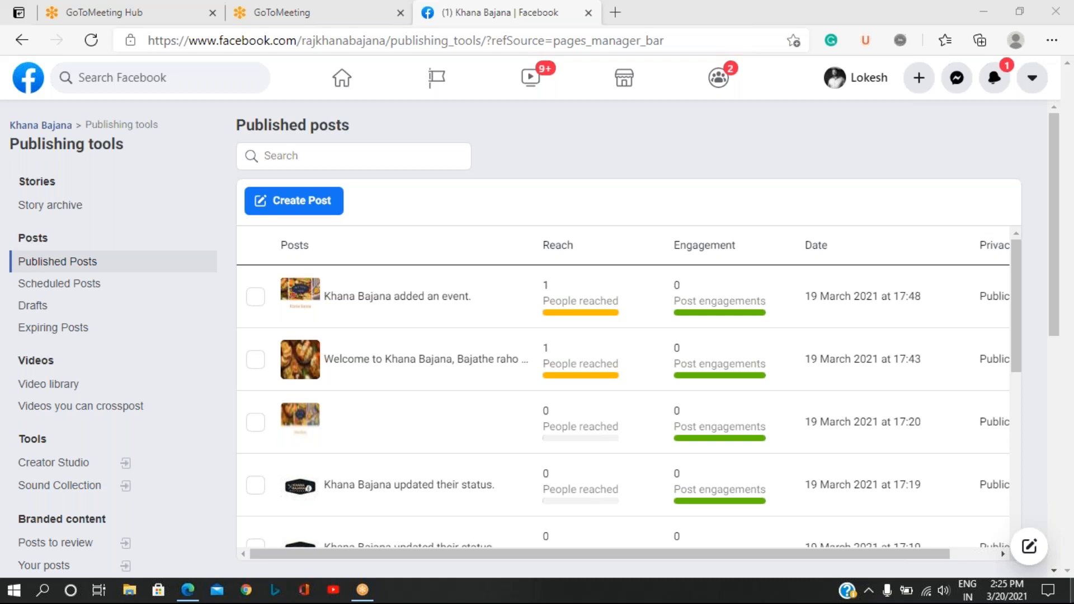
Check the sharing options of a new empty post, close it and open the Khana Bajana page's settings.
click(294, 203)
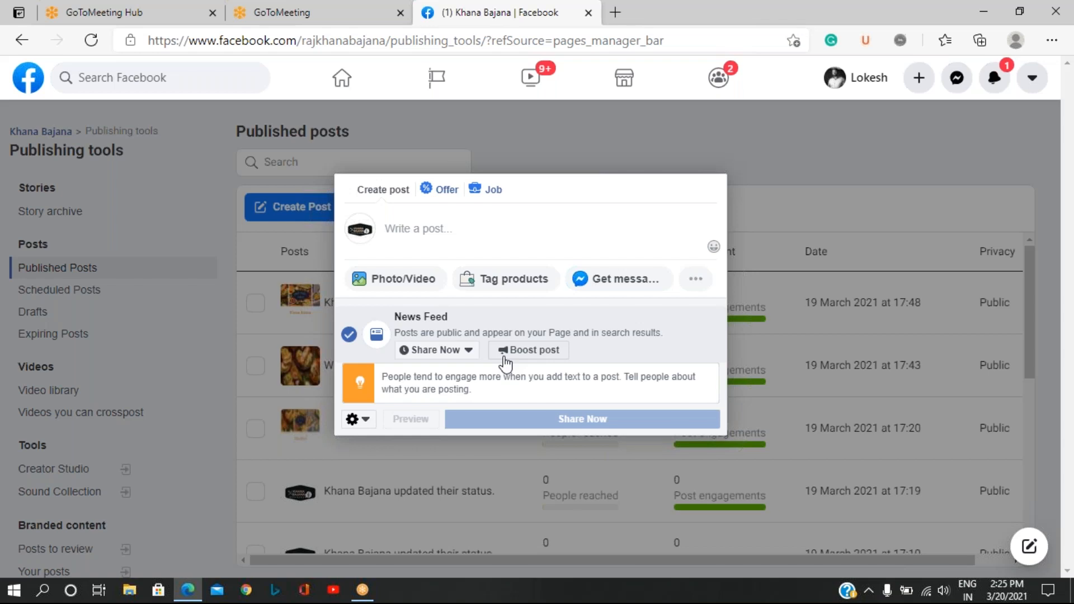
click(569, 133)
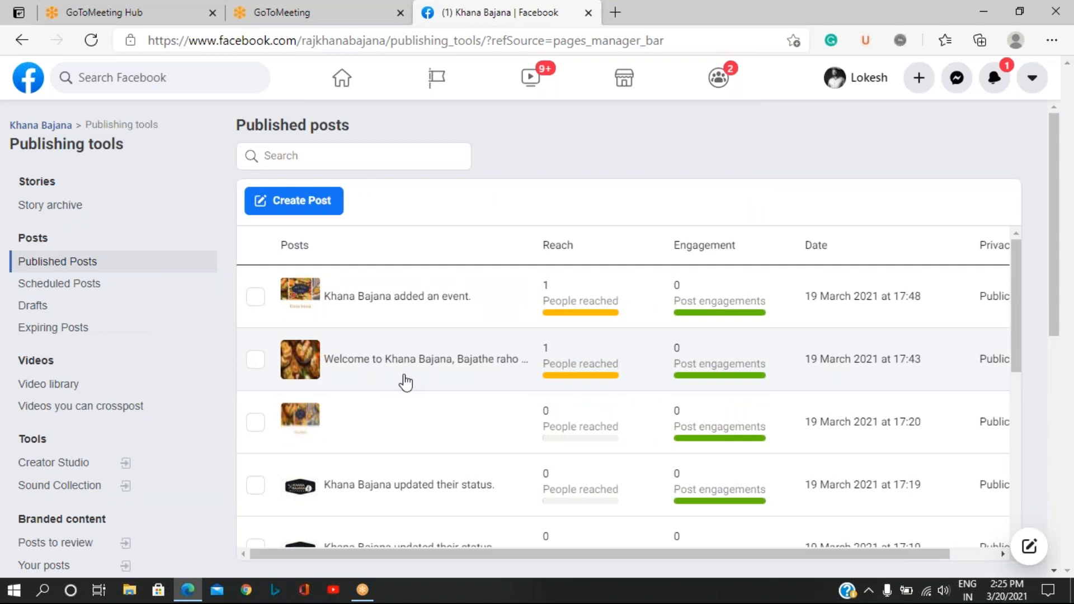
click(54, 126)
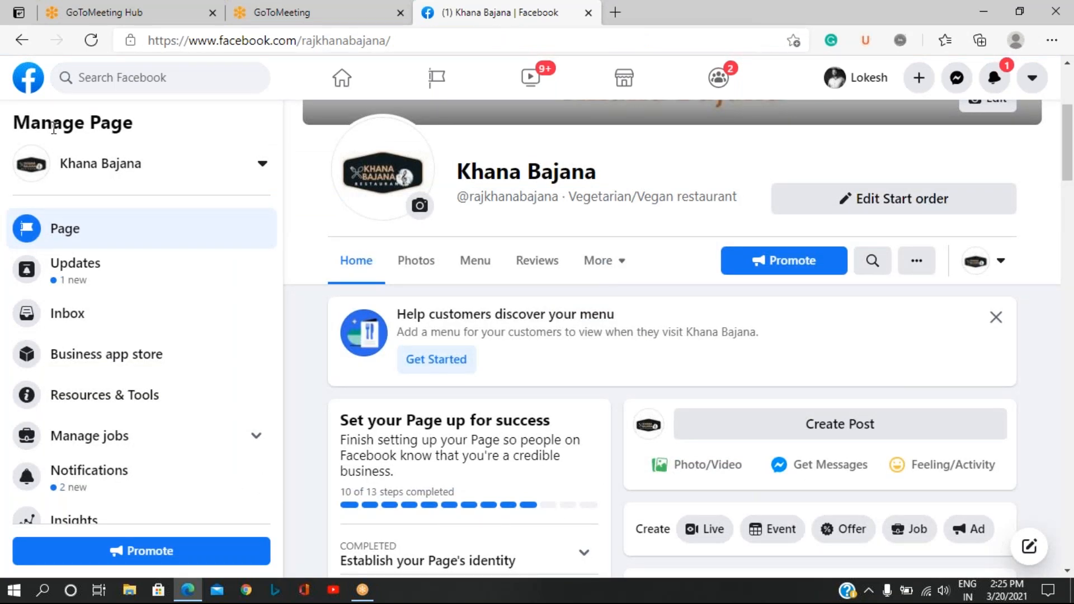
scroll(124, 450, down, 4)
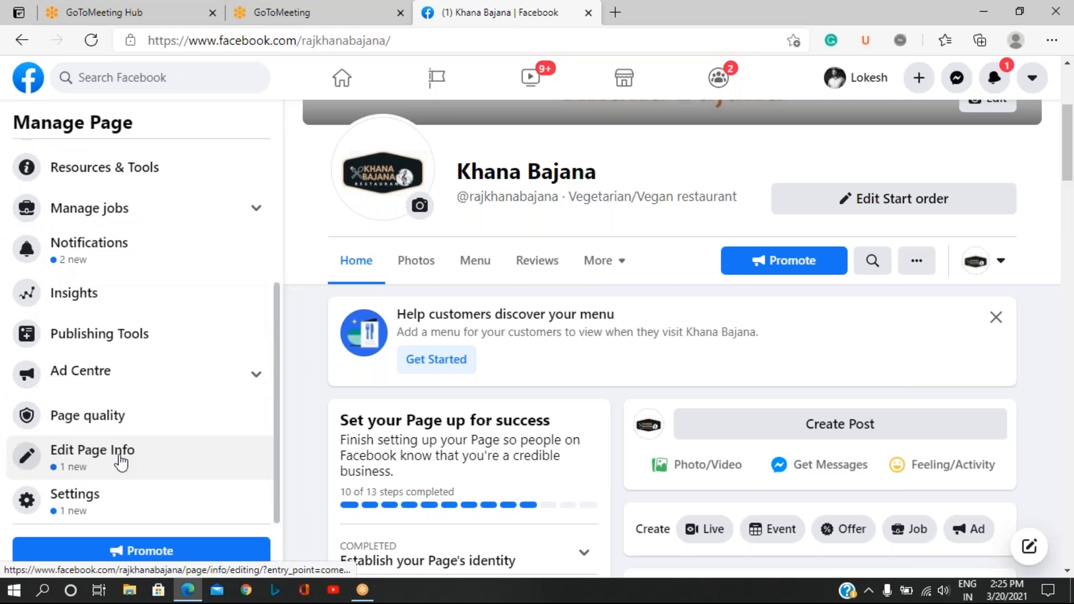
click(76, 502)
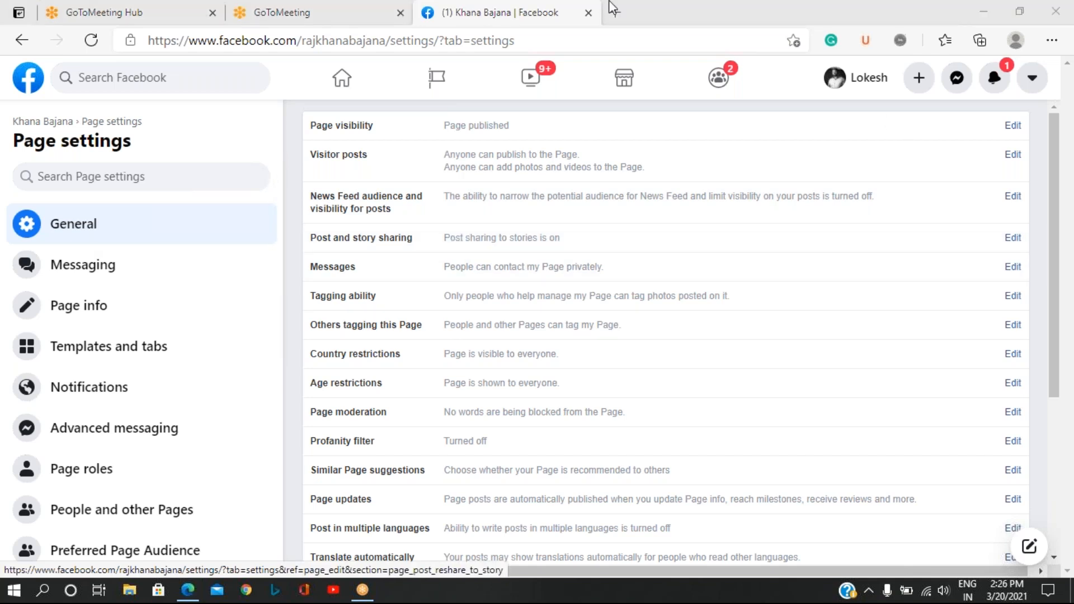
Allow News Feed audience selection and post visibility options for the page and save the change.
click(1014, 197)
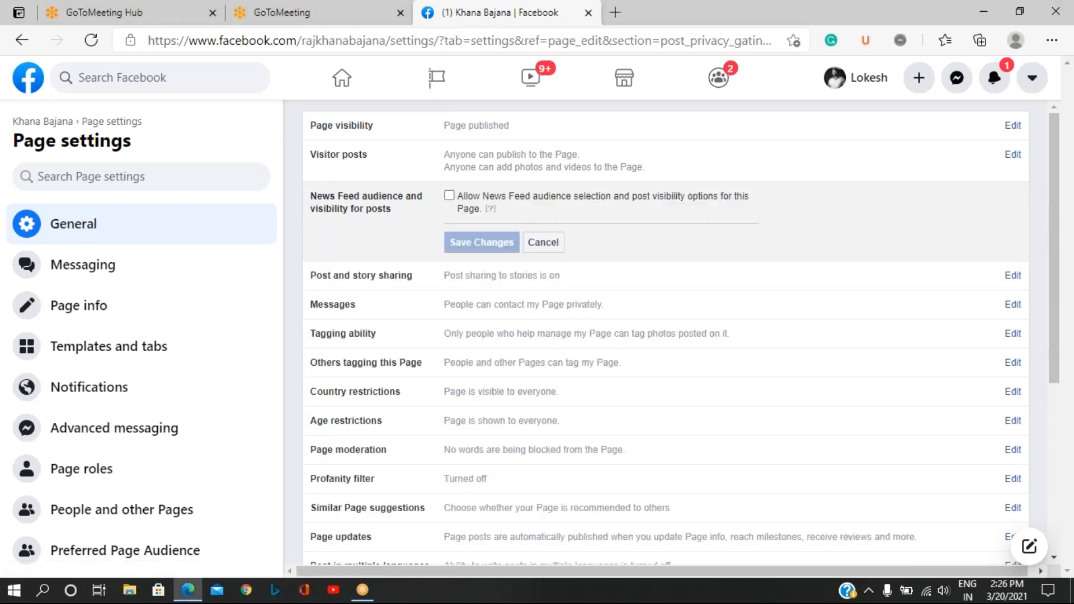
click(450, 197)
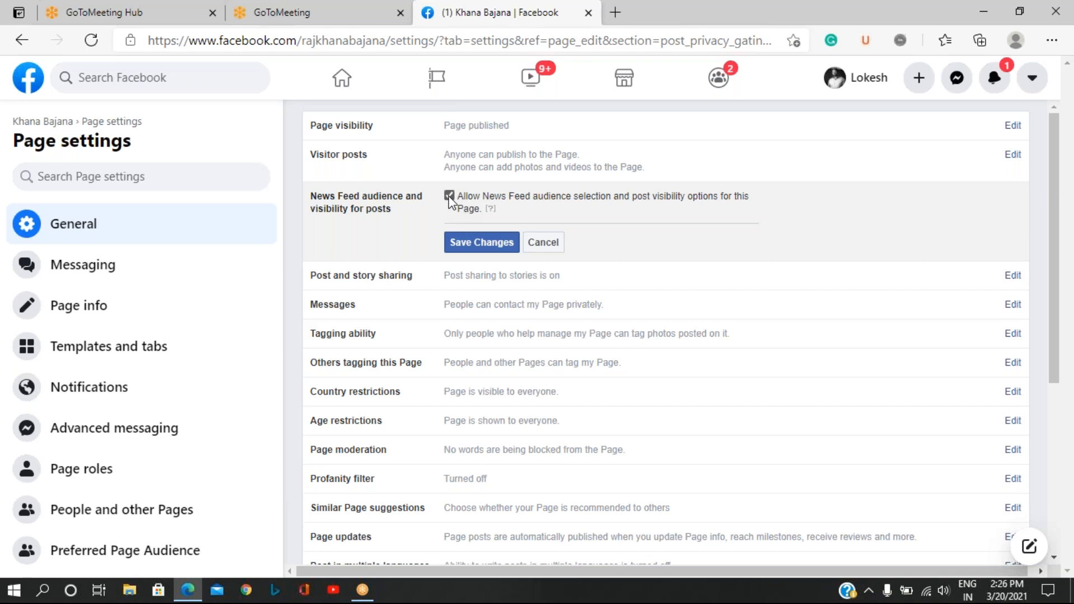
click(478, 244)
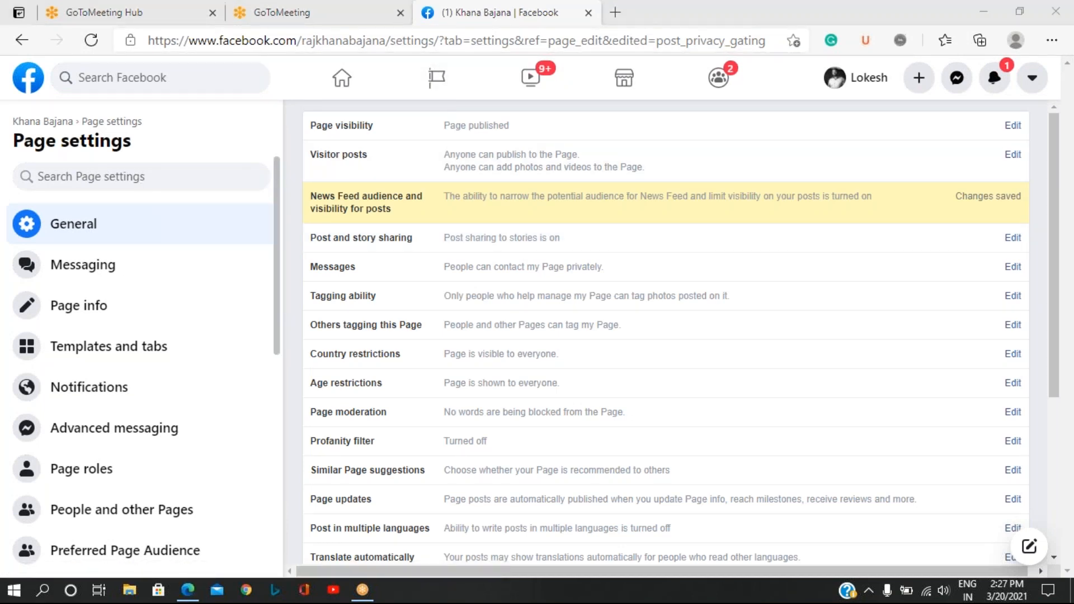
Return to the Khana Bajana page and open its Publishing Tools.
click(34, 124)
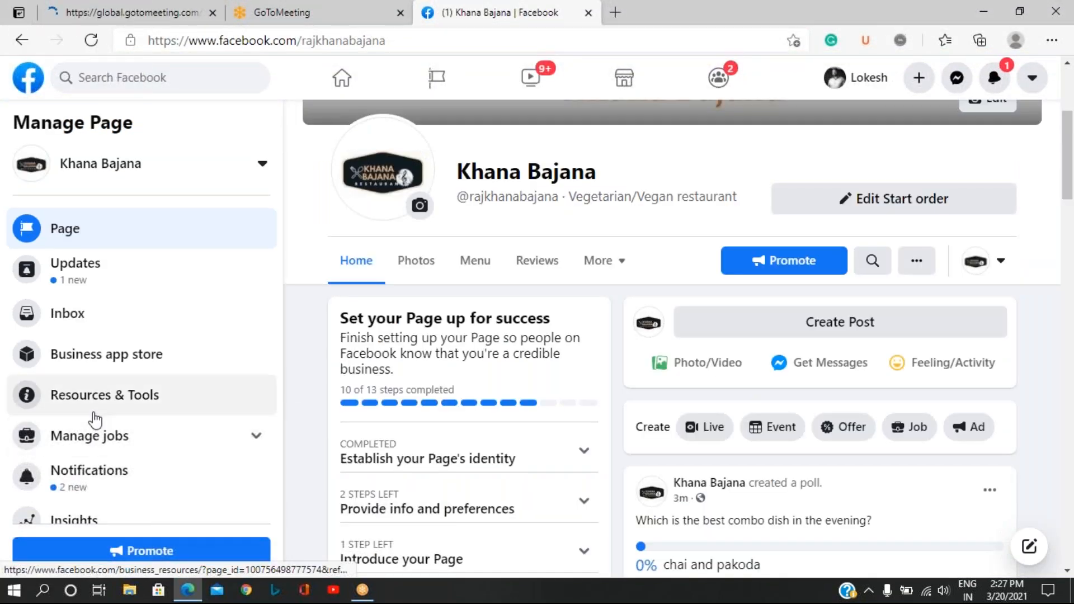
scroll(97, 417, down, 4)
click(106, 339)
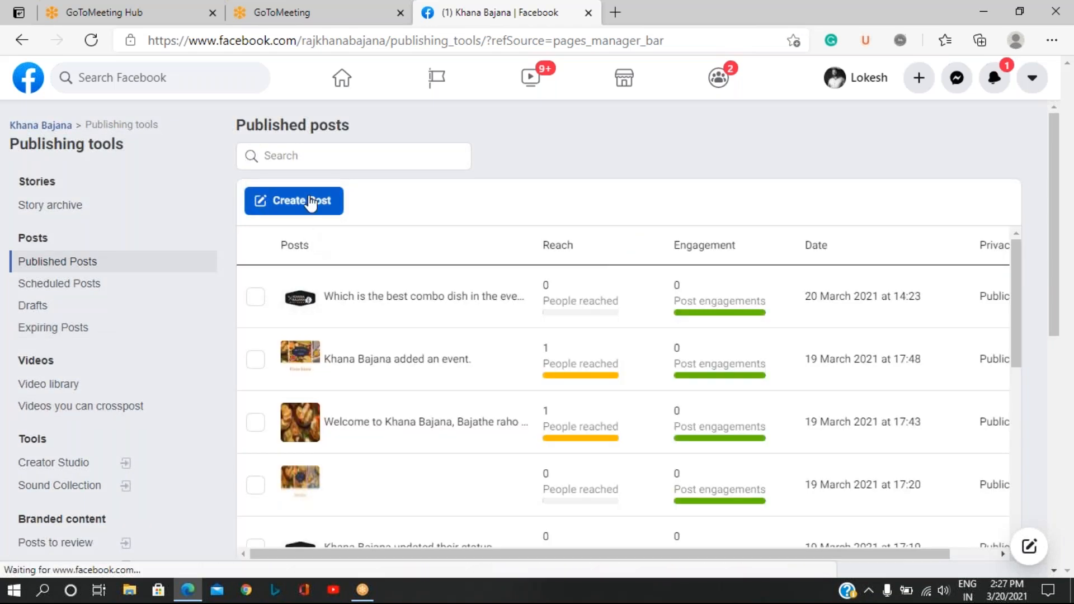
Start a new post and examine its share timing choices, leaving it on Share Now.
click(311, 203)
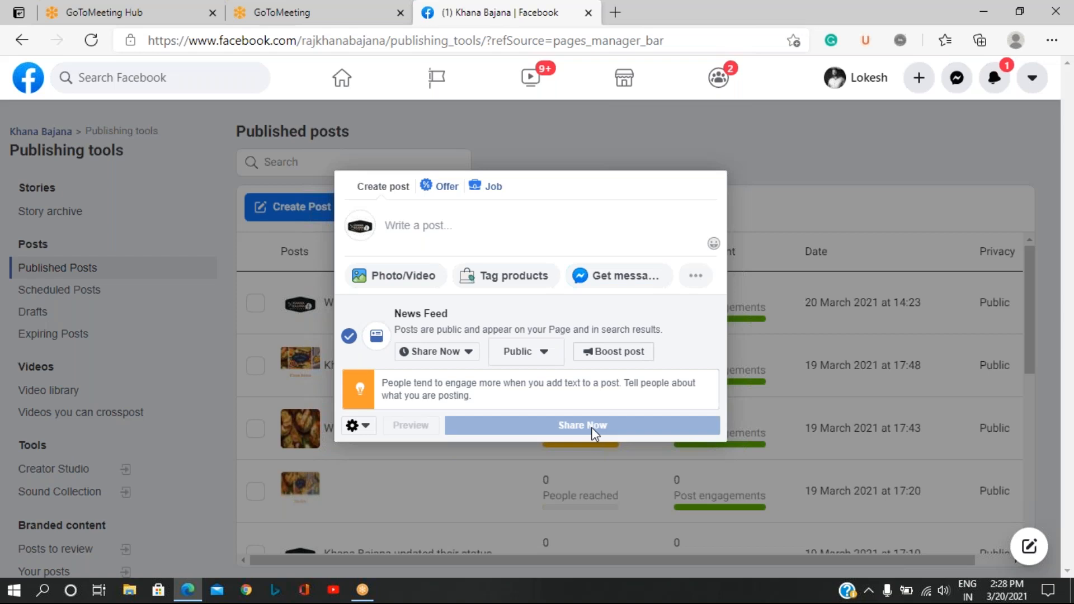
click(448, 351)
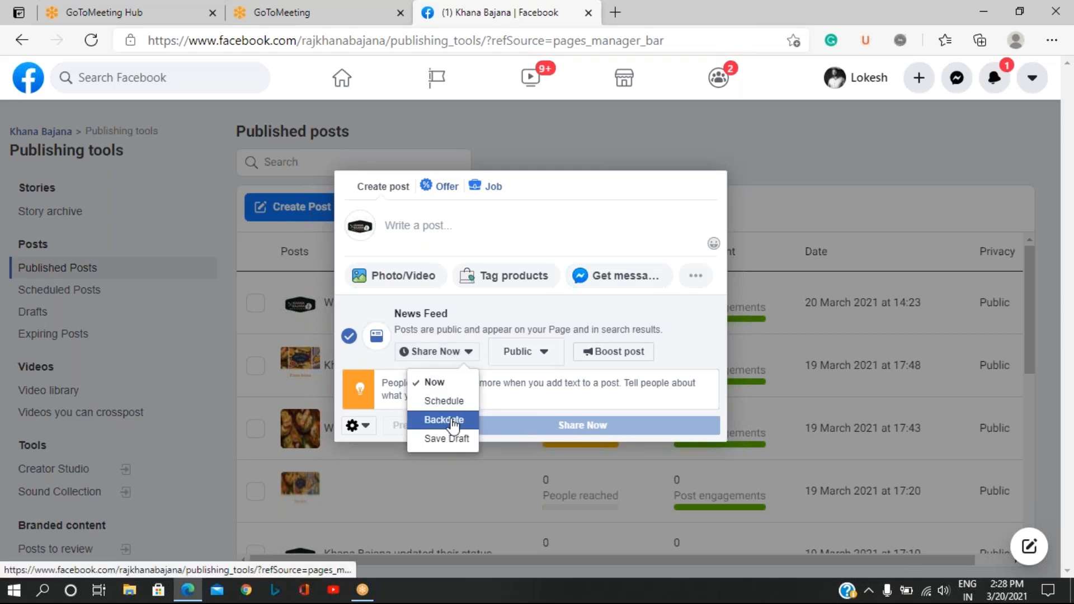
click(563, 406)
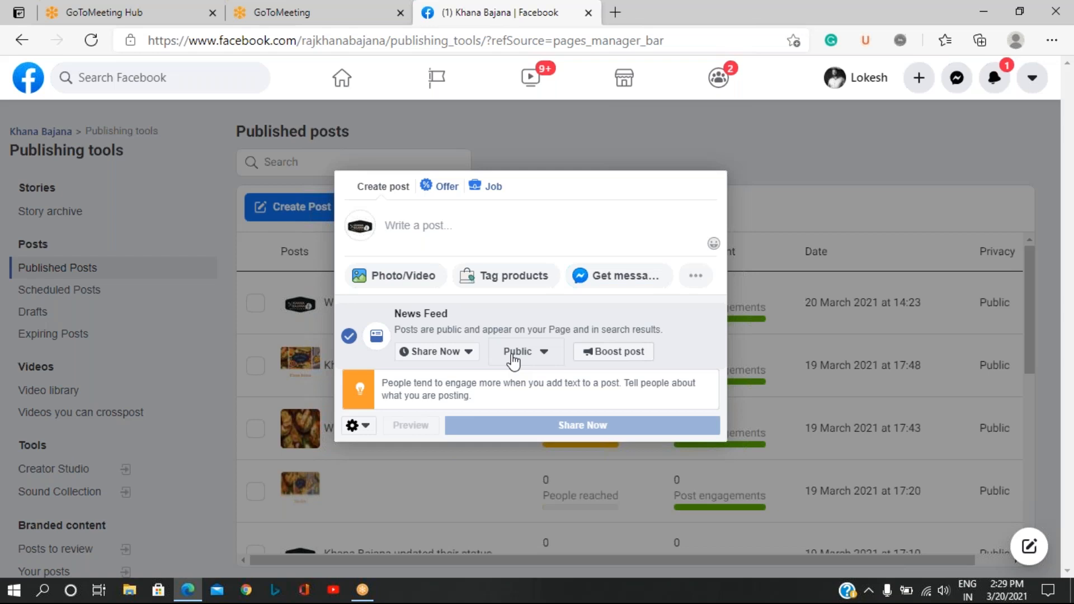
Choose News Feed targeting as the post's audience and browse the available interest categories.
click(513, 358)
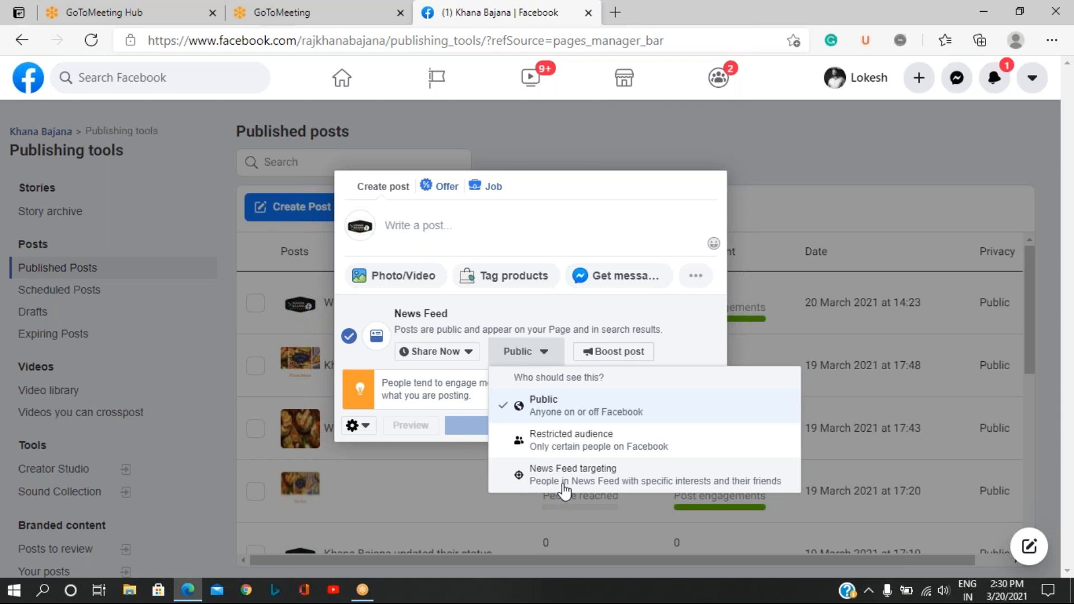
click(540, 482)
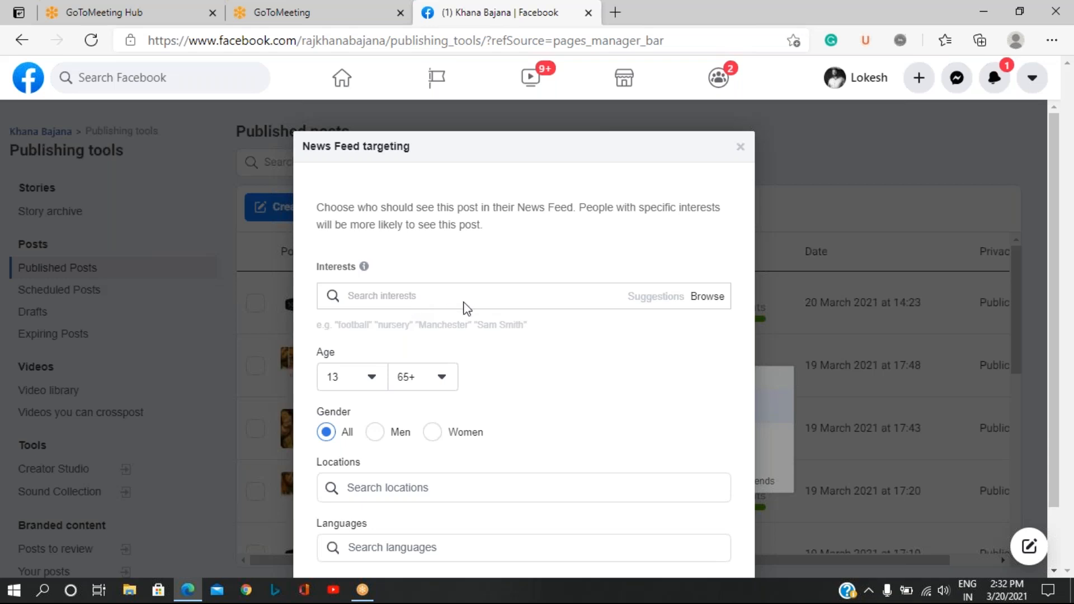
click(712, 301)
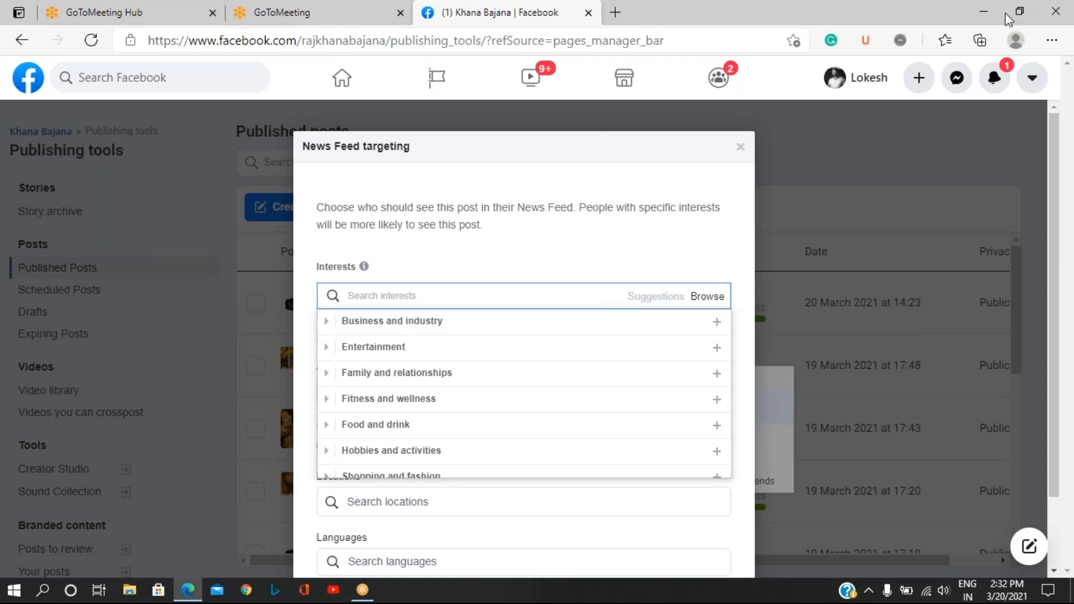
mouse_move(629, 333)
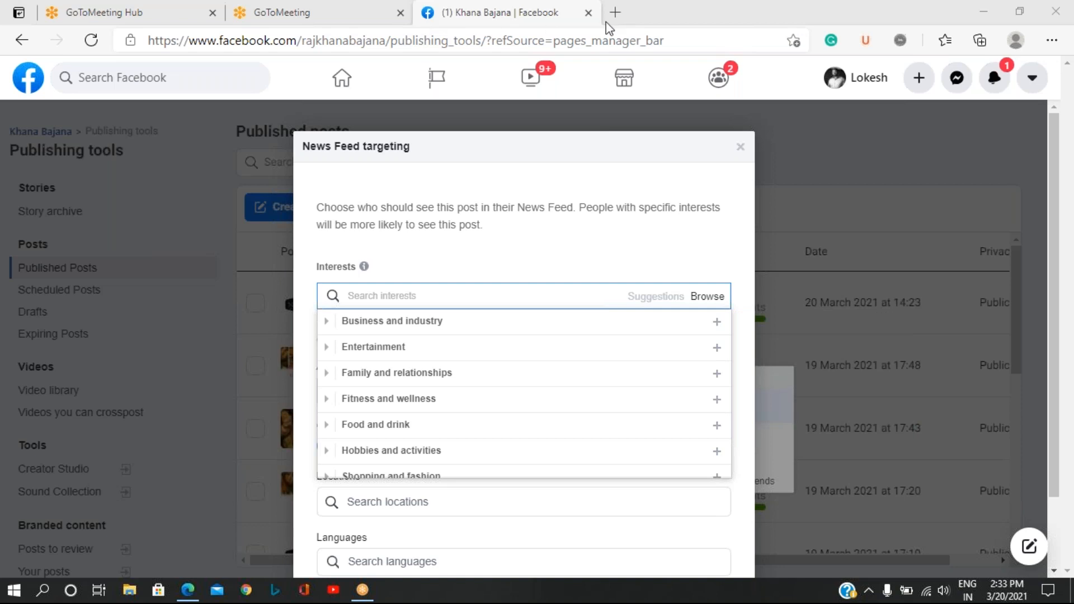
Examine the interests listed under Business and industry and collapse that category again.
mouse_move(714, 411)
mouse_move(354, 336)
click(327, 323)
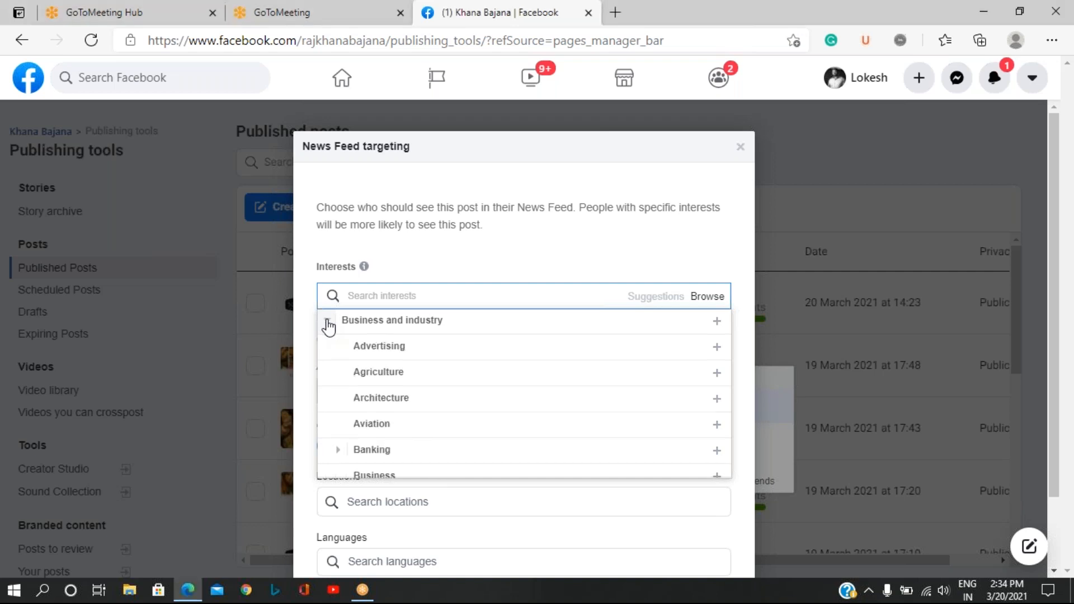
mouse_move(418, 354)
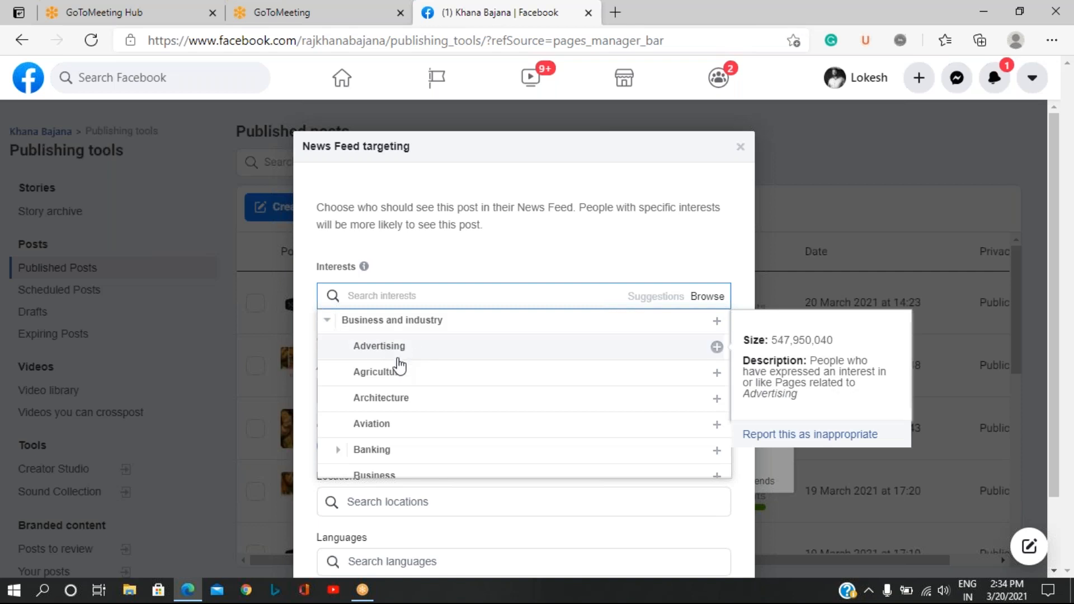
scroll(402, 356, down, 4)
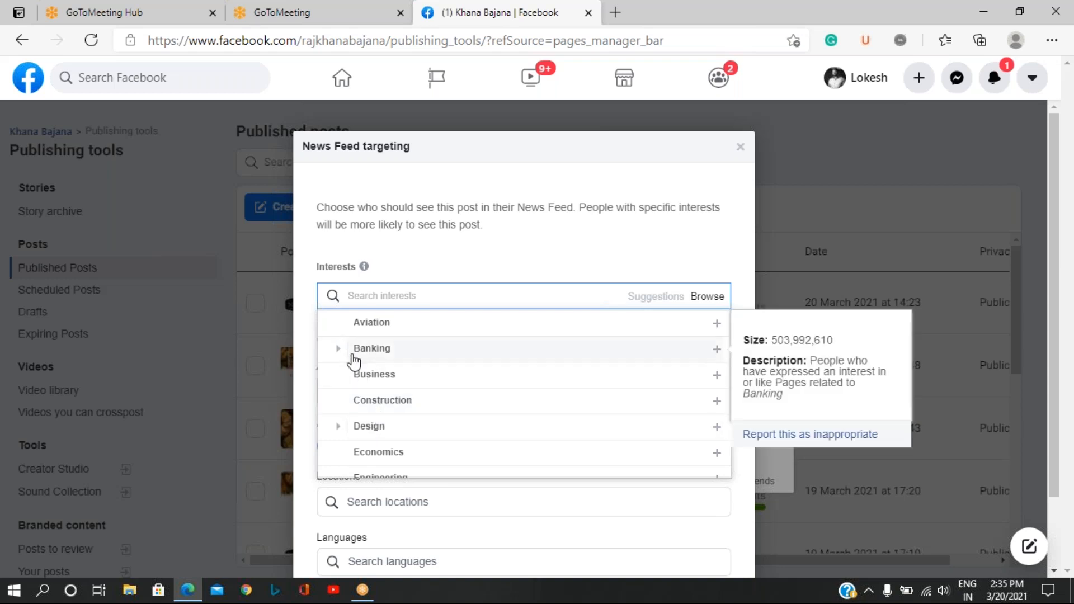
scroll(355, 361, up, 2)
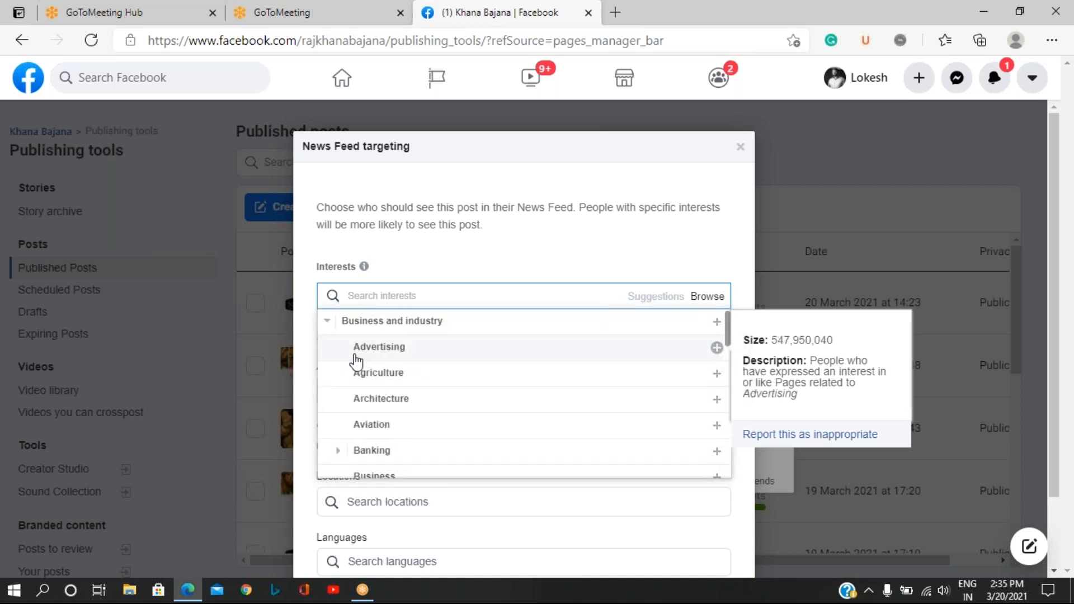
click(327, 321)
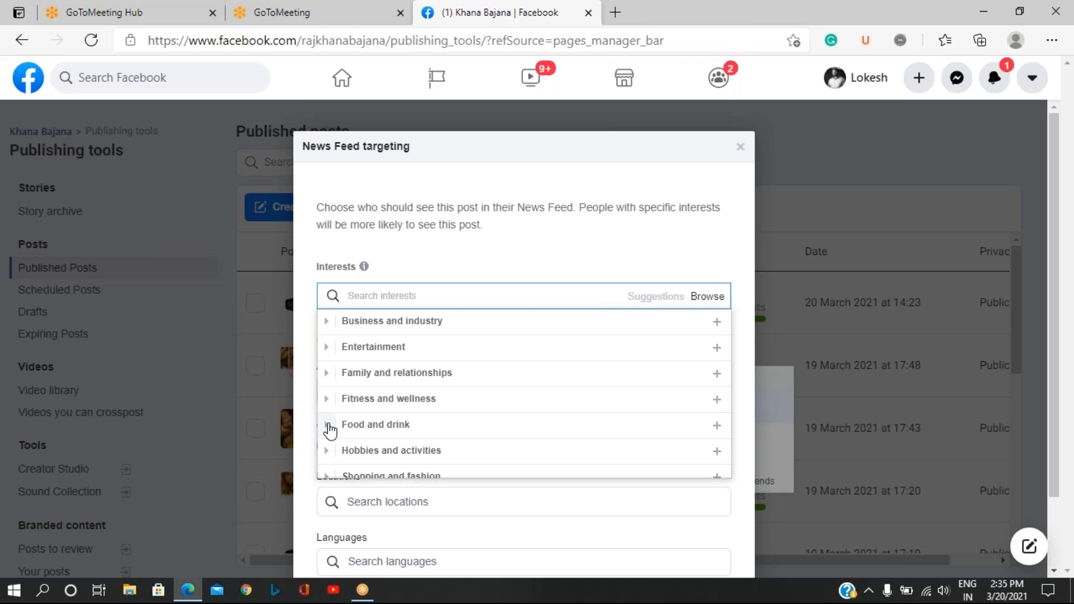
Add Indian cuisine, Mexican Cuisine and Thai cuisine from the Cuisine group of Food and drink as targeted interests.
click(329, 425)
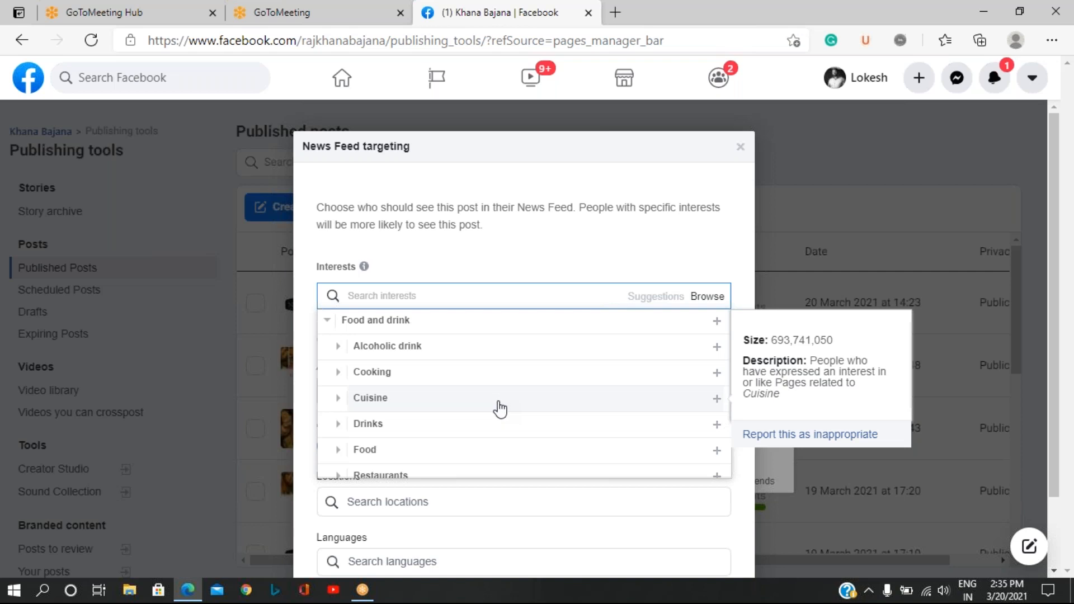
click(339, 400)
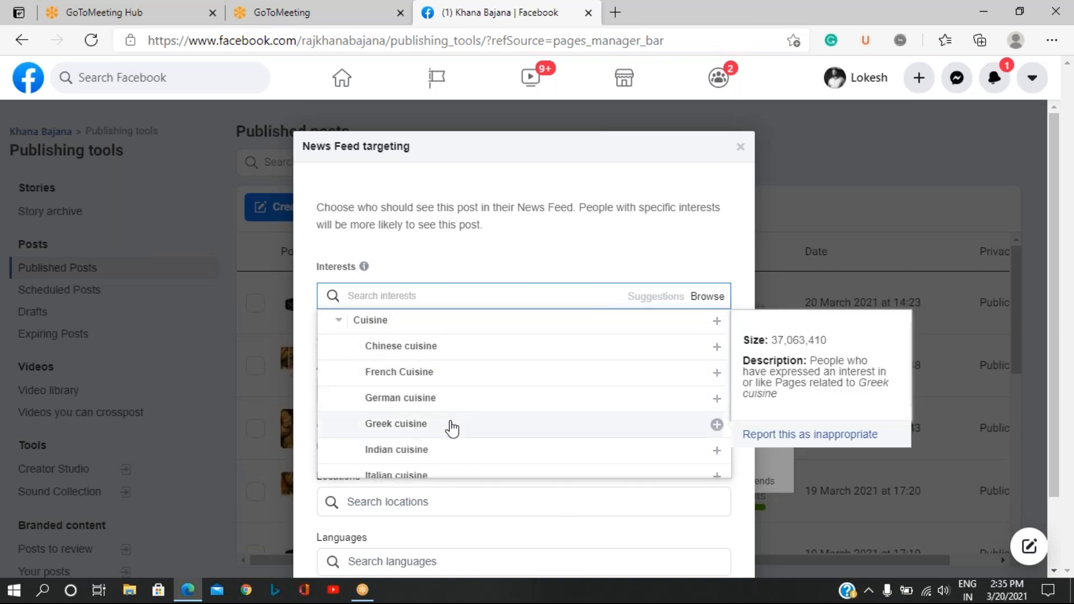
click(396, 456)
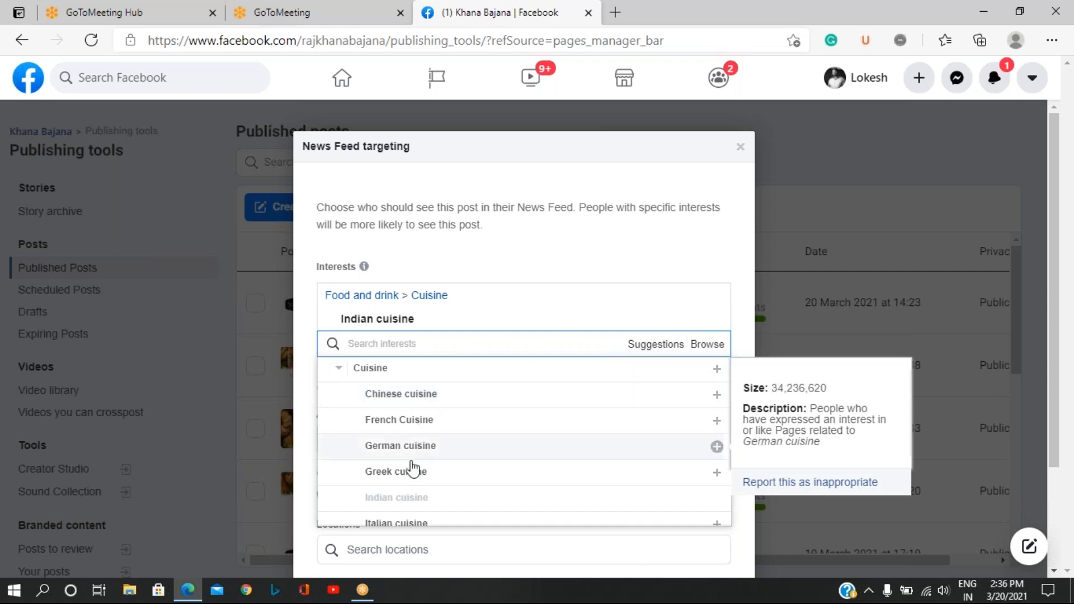
scroll(412, 472, down, 3)
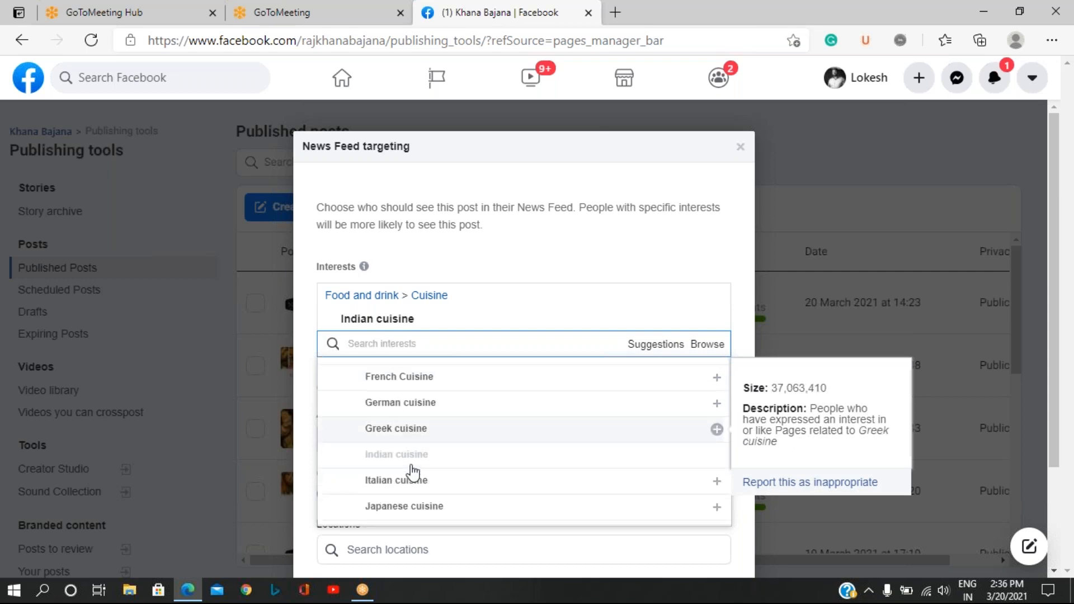
scroll(417, 467, down, 3)
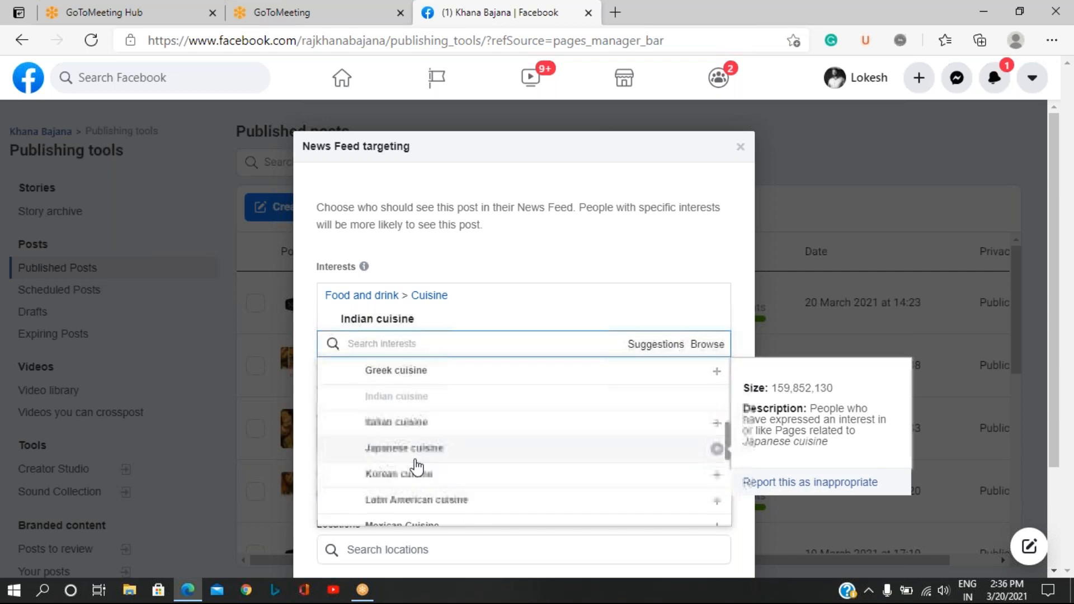
scroll(416, 467, down, 1)
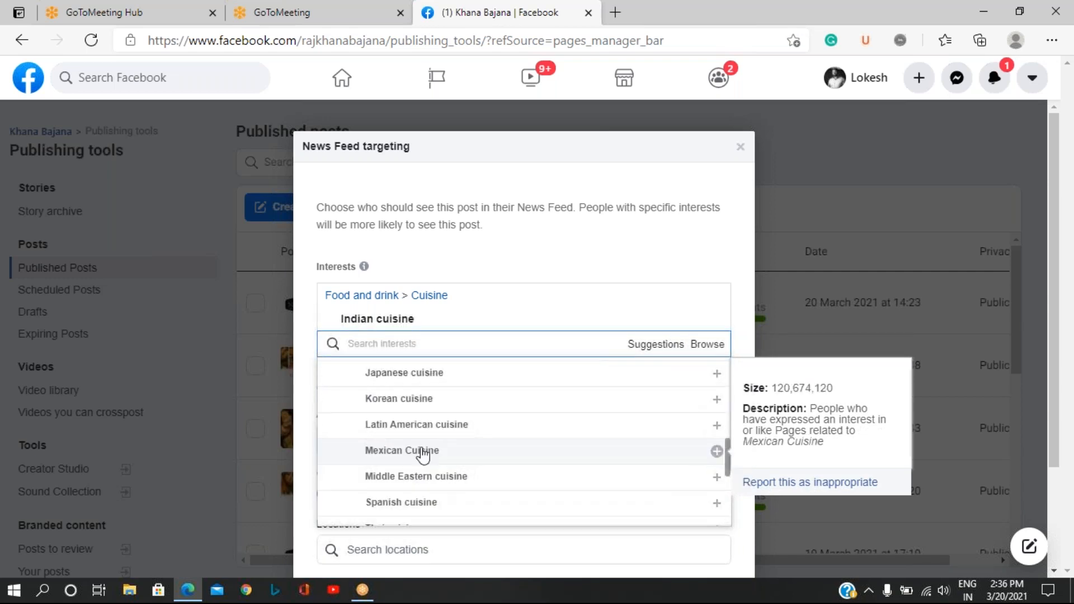
click(421, 450)
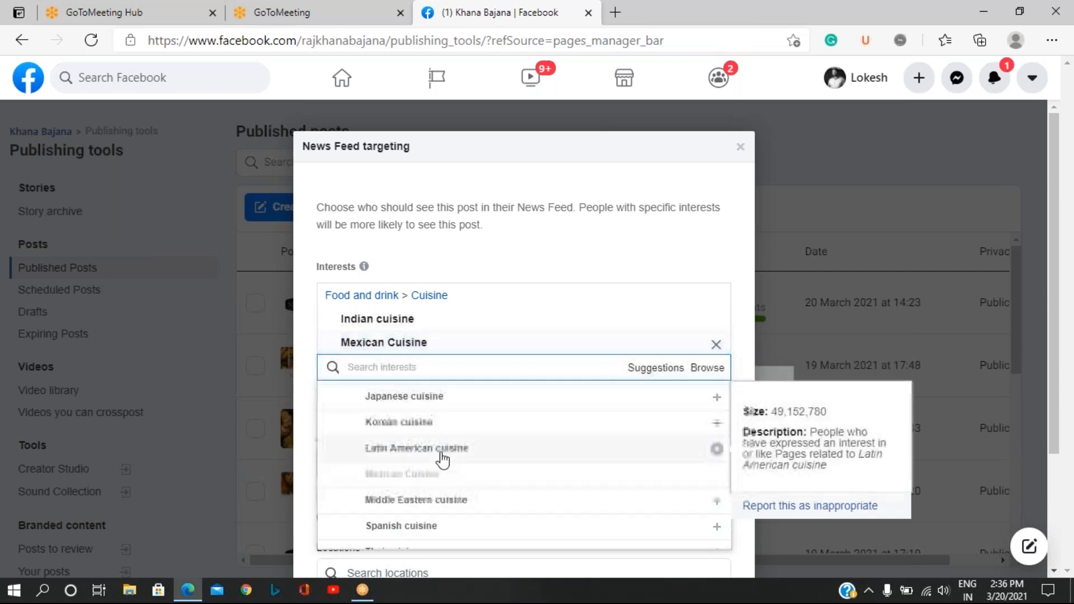
scroll(406, 449, down, 4)
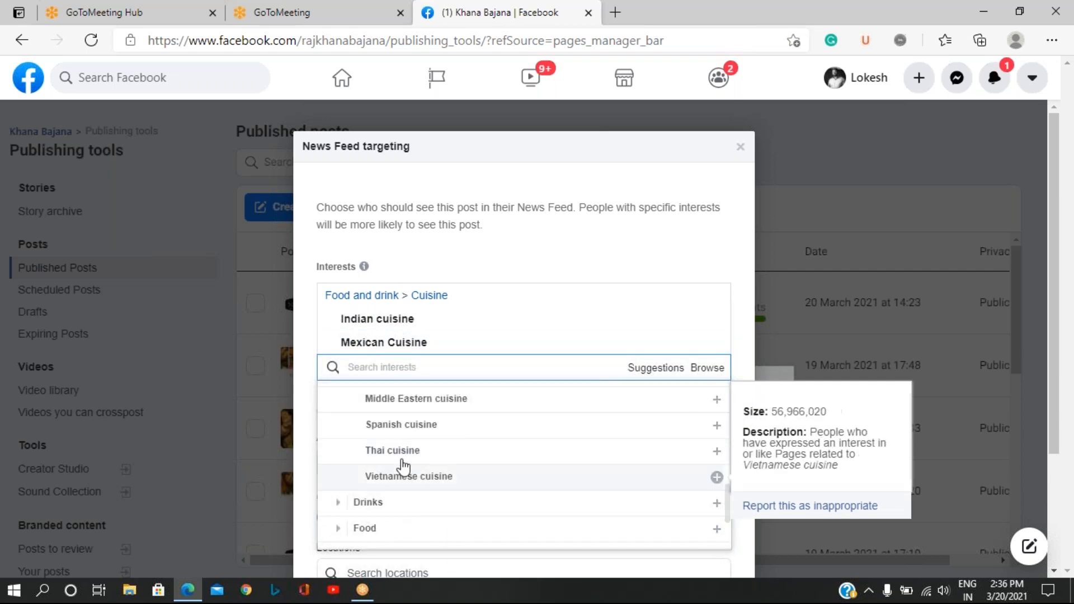
click(409, 483)
Add Barbecue, Fast food, Pizza, Veganism and Vegetarianism from the Food group as targeted interests and close the interest list.
scroll(414, 479, down, 2)
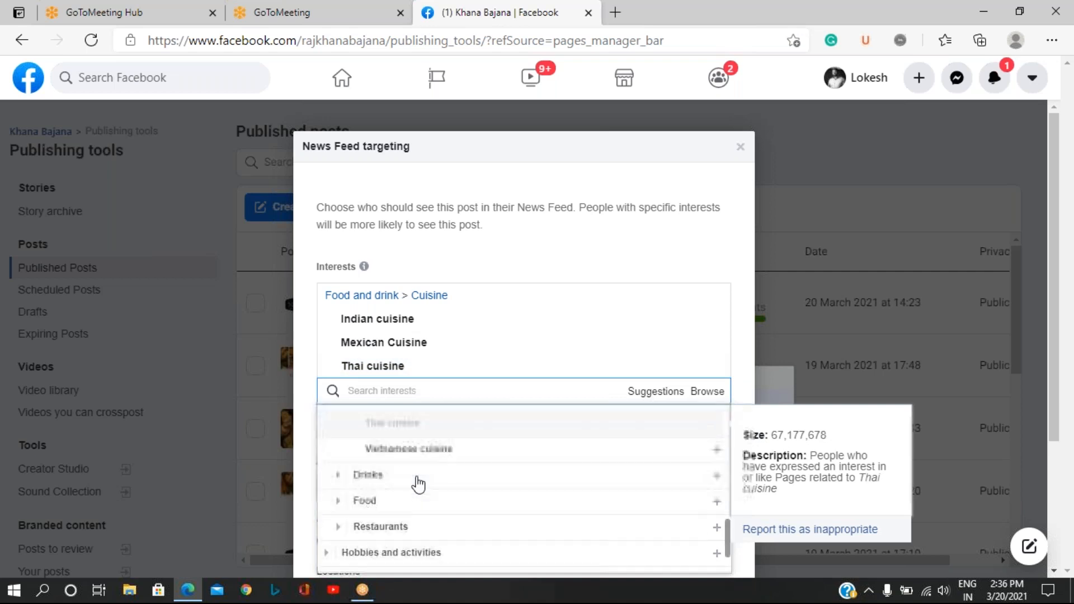
scroll(420, 470, down, 3)
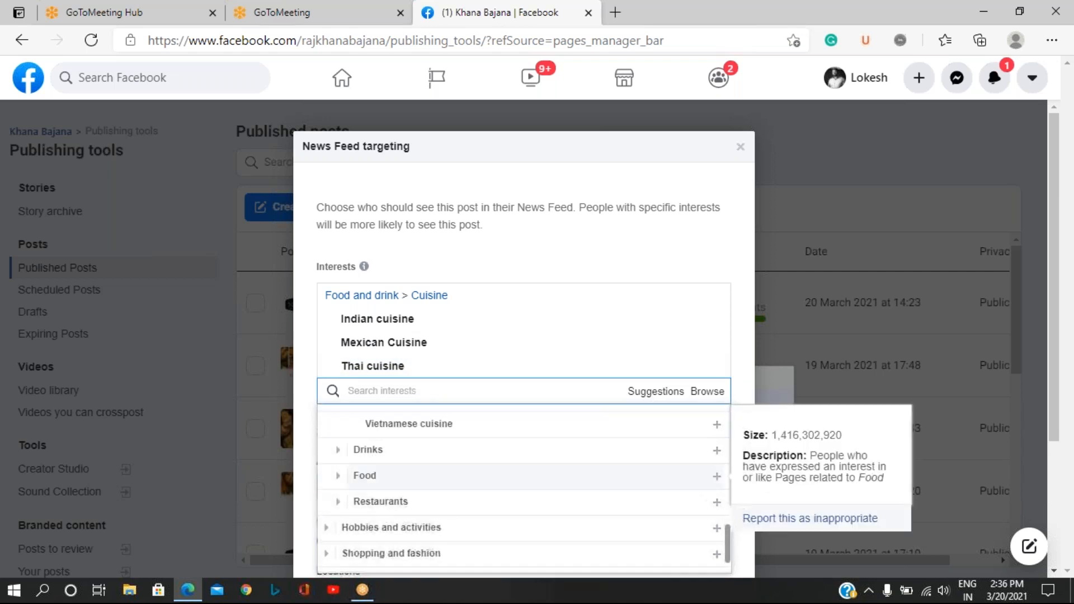
click(339, 429)
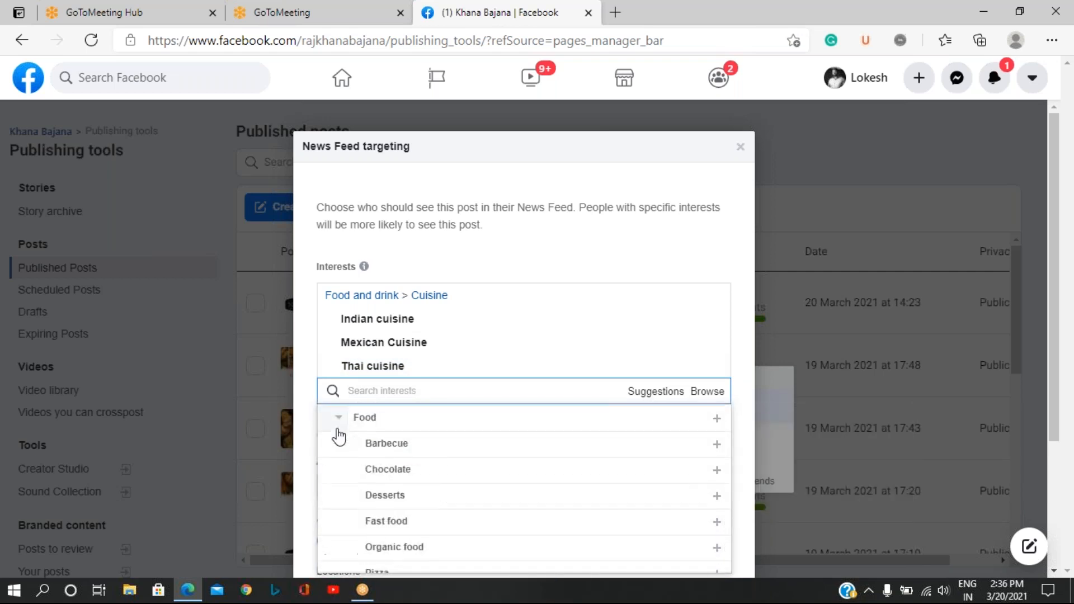
click(368, 441)
scroll(422, 503, down, 3)
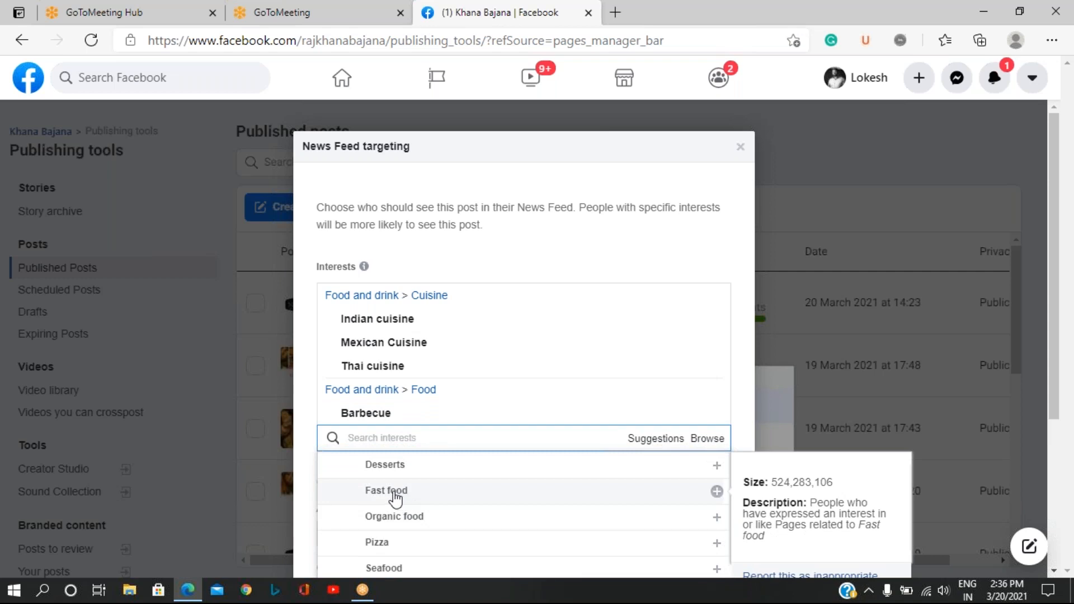
click(395, 498)
scroll(432, 522, down, 2)
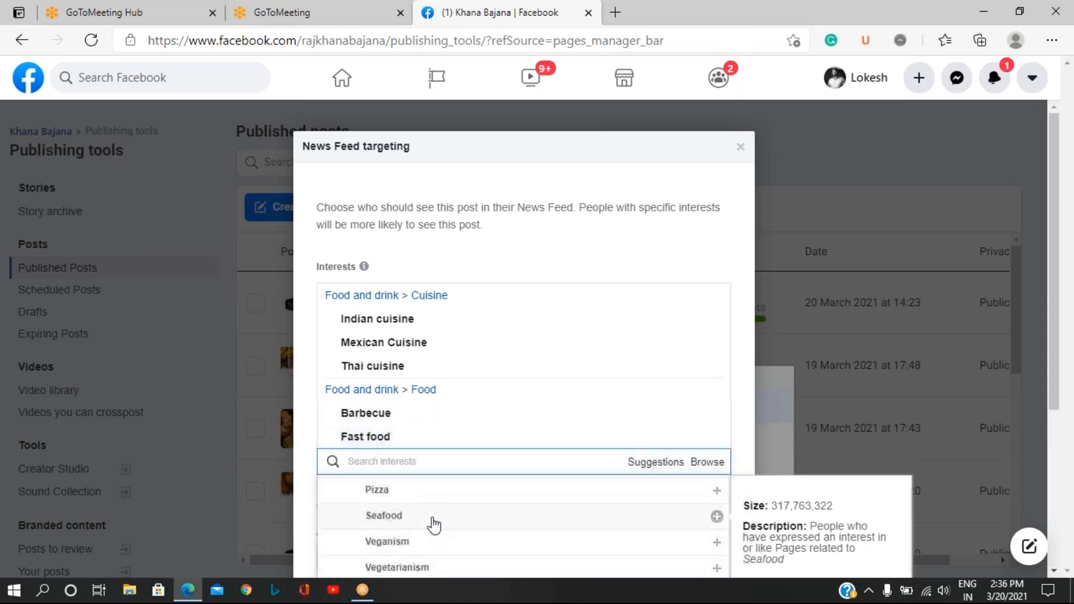
click(369, 499)
scroll(434, 523, down, 2)
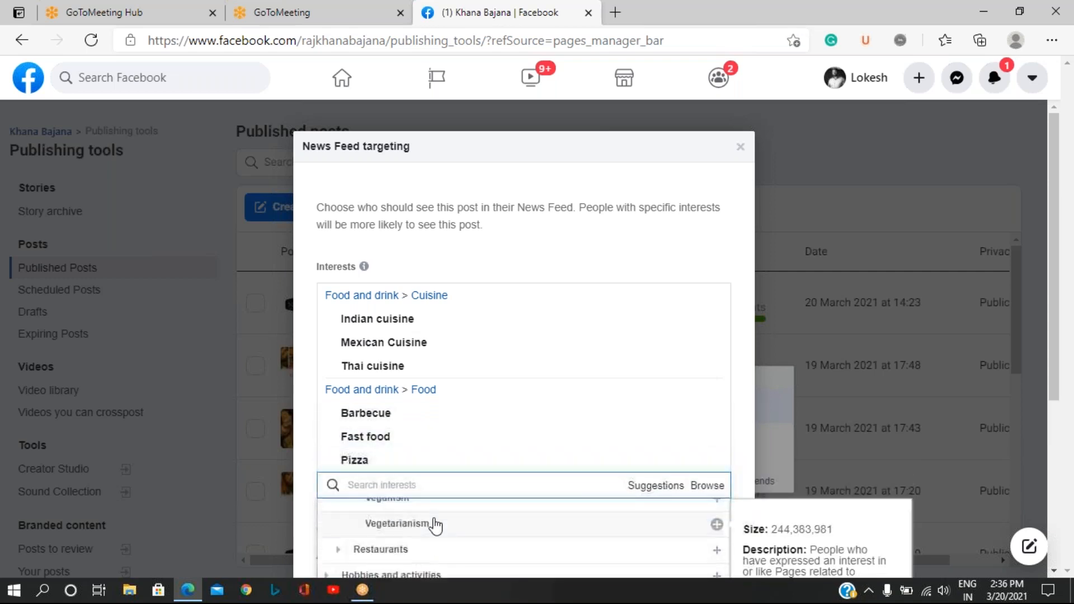
scroll(436, 525, up, 1)
click(427, 528)
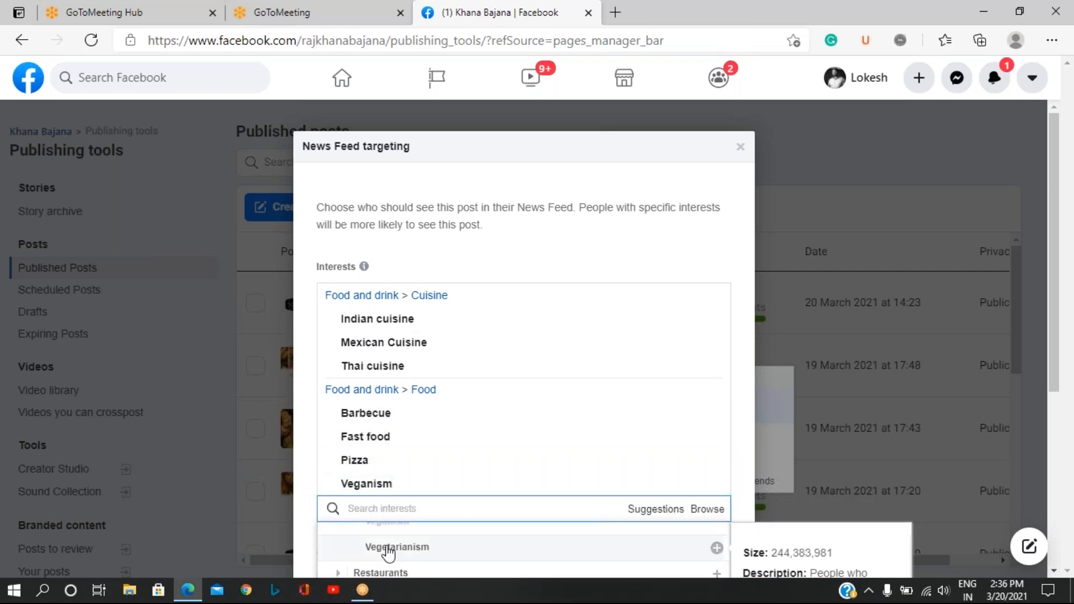
click(413, 551)
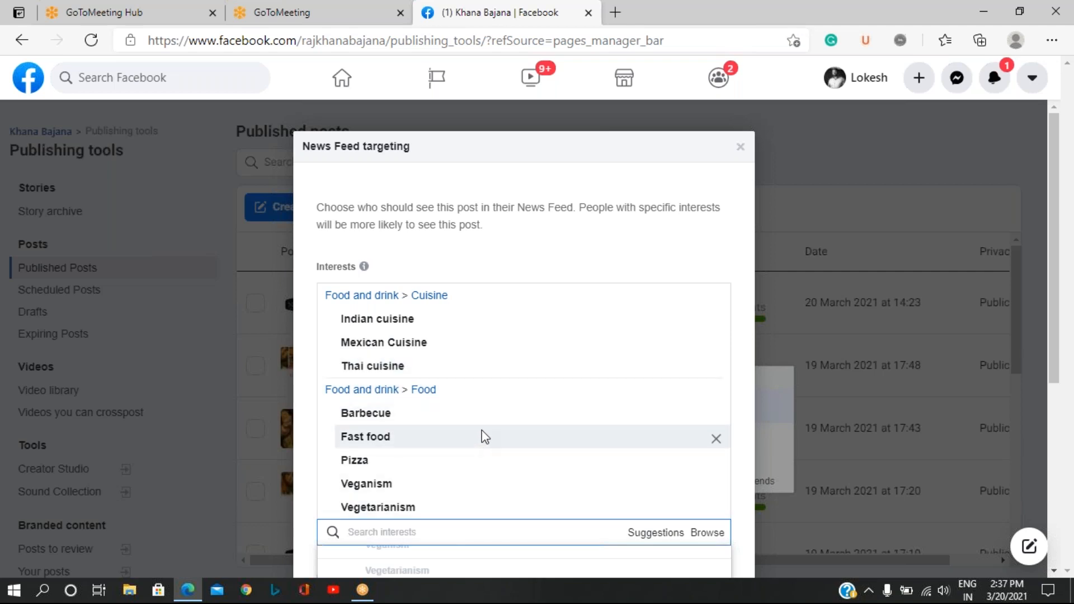
scroll(486, 435, down, 3)
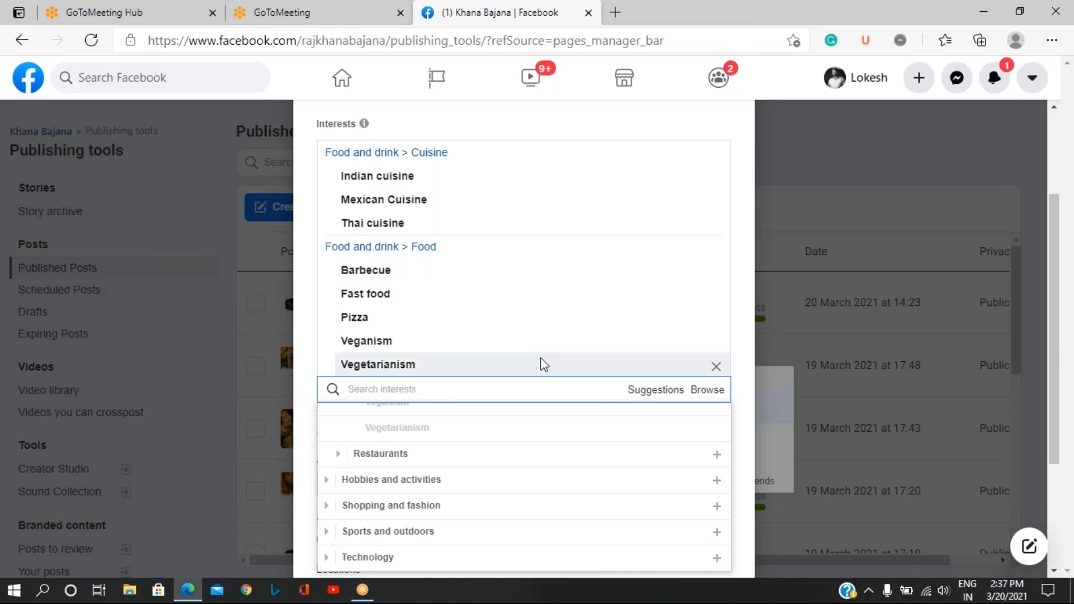
scroll(622, 401, down, 3)
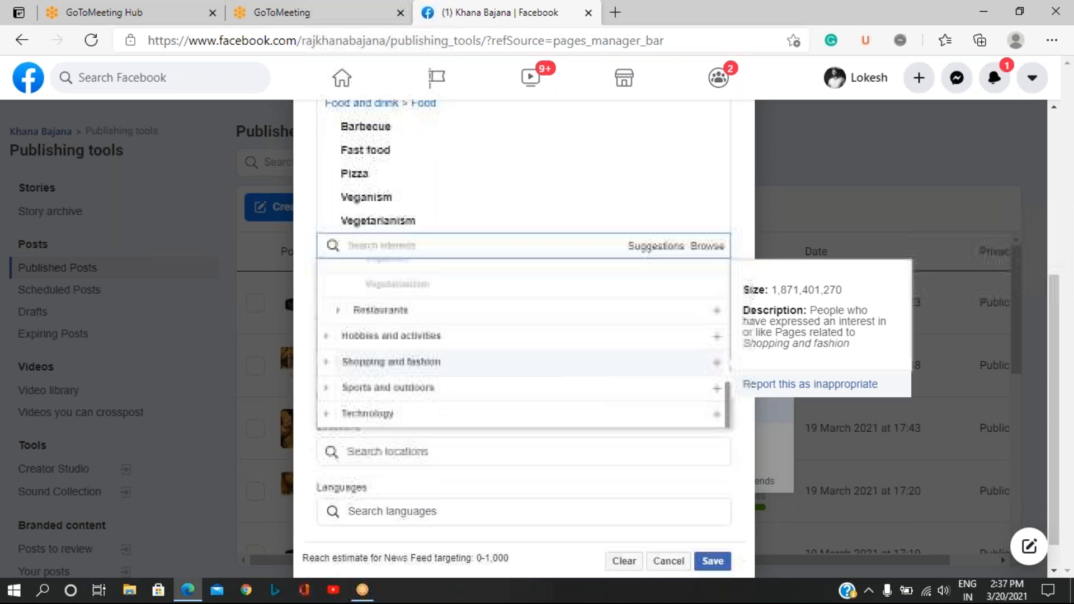
click(708, 246)
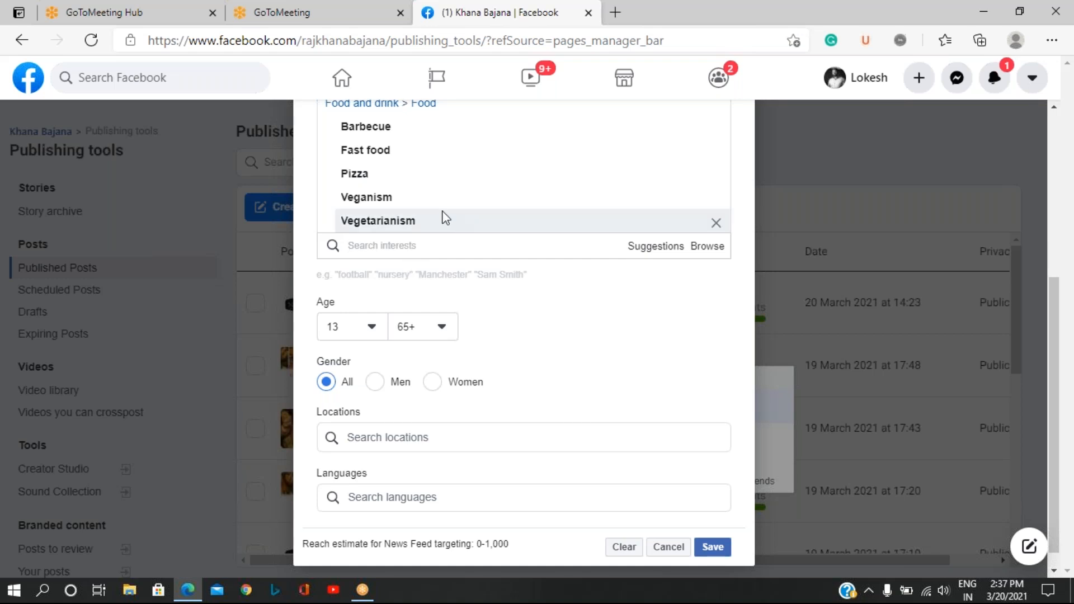
Review the chosen interests and open the minimum age choices for the targeting.
scroll(445, 218, up, 3)
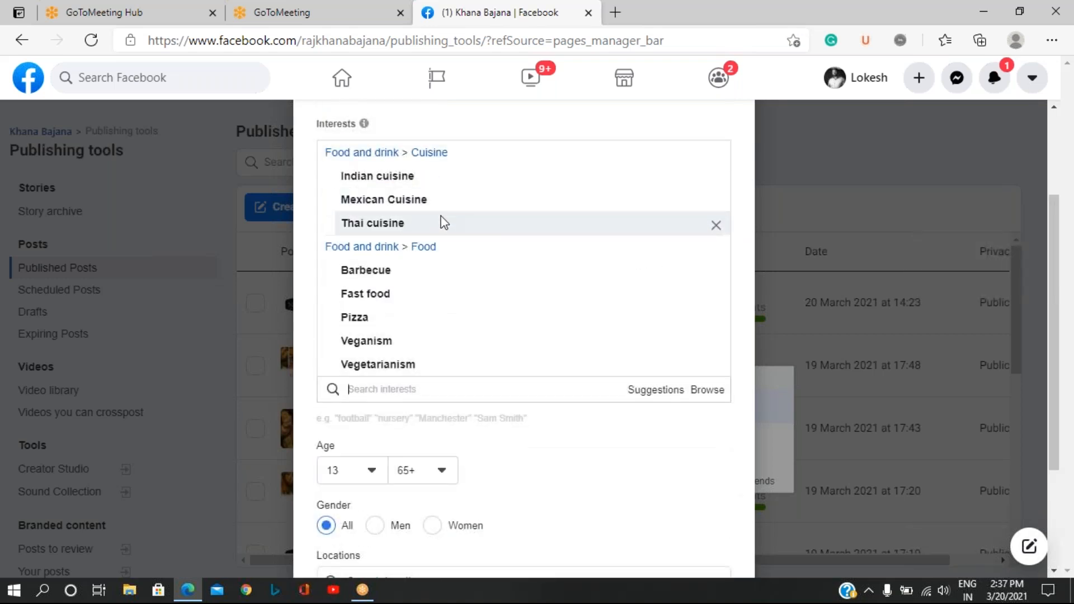
scroll(444, 222, down, 3)
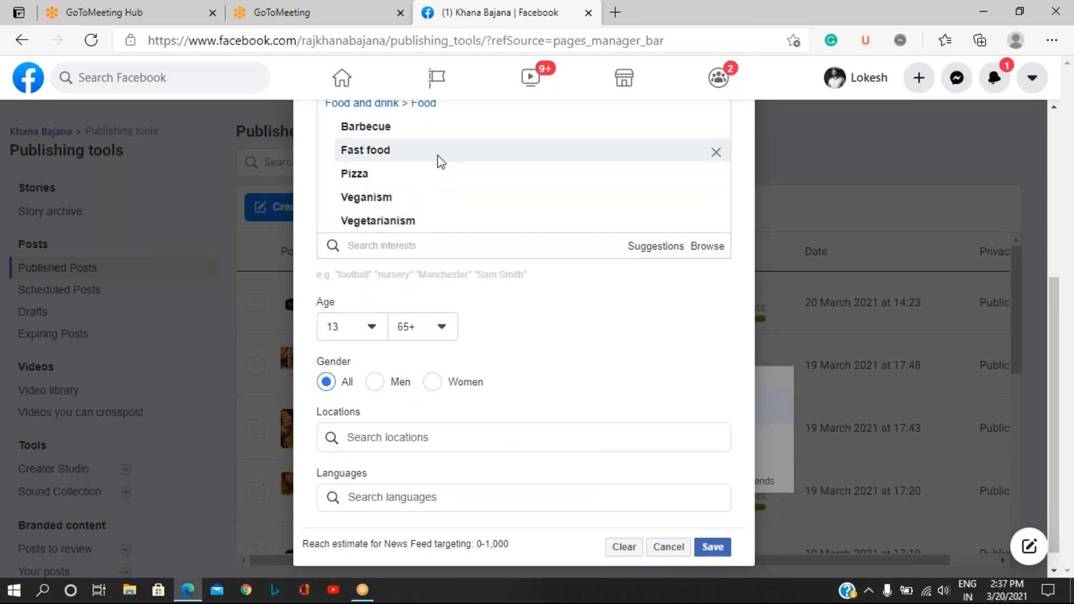
click(371, 329)
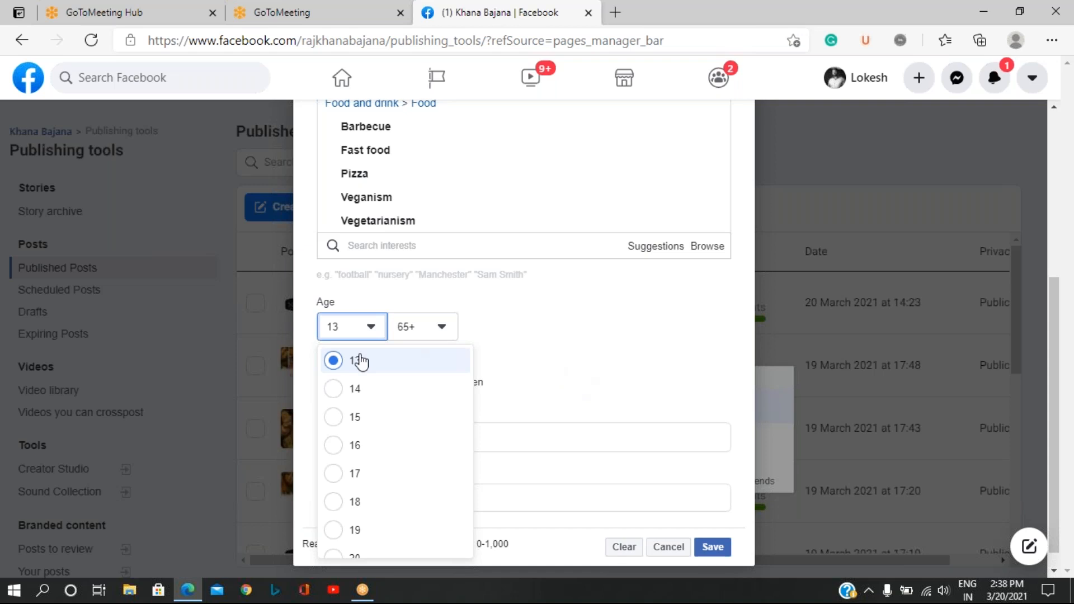
Close the minimum age choices and set the maximum age for the targeting to 60.
click(540, 365)
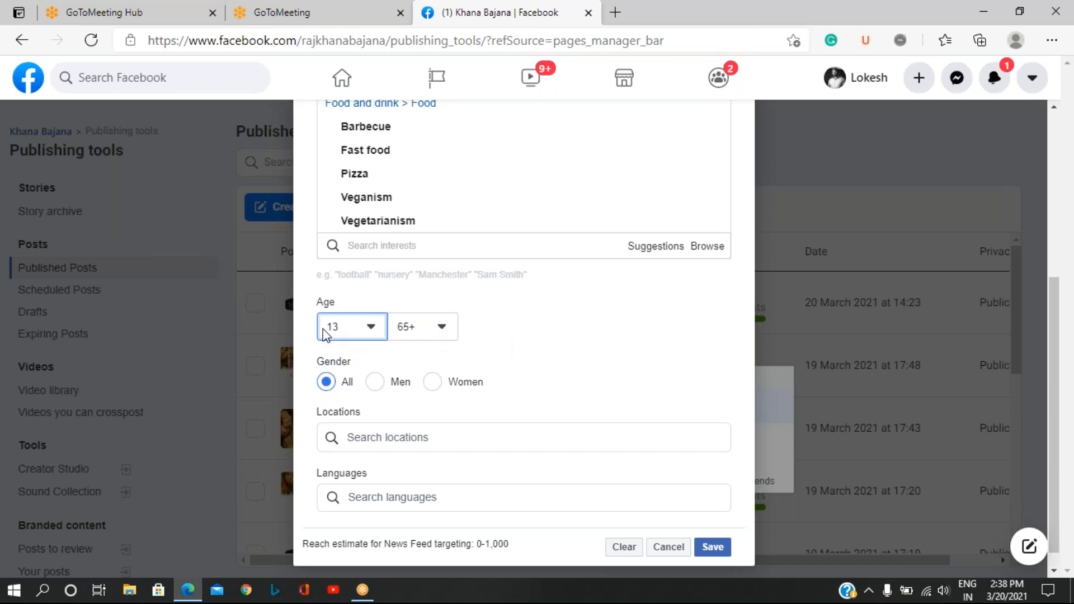
click(447, 330)
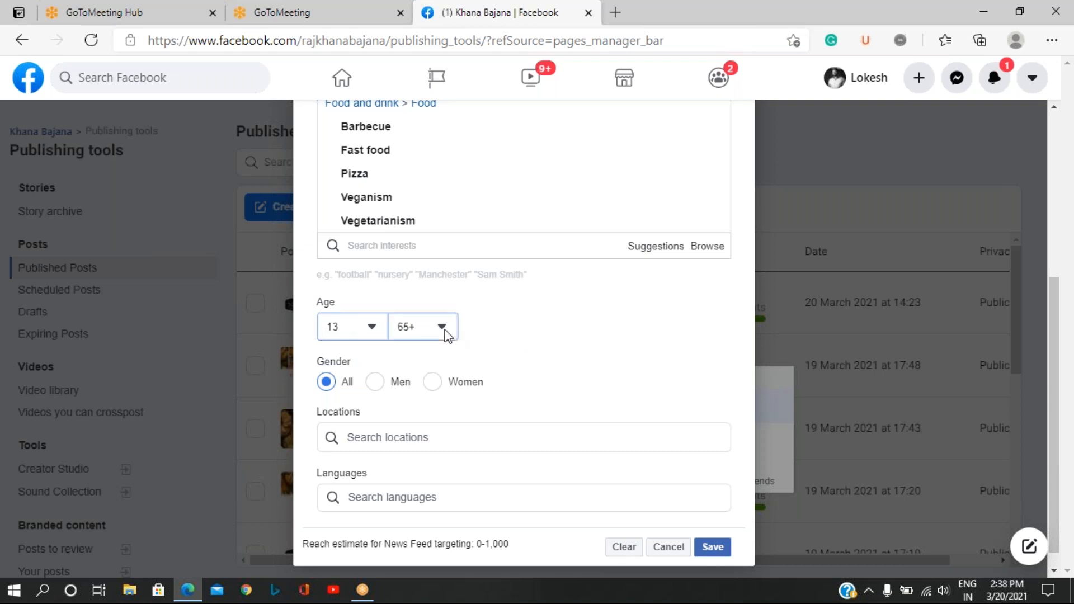
click(446, 334)
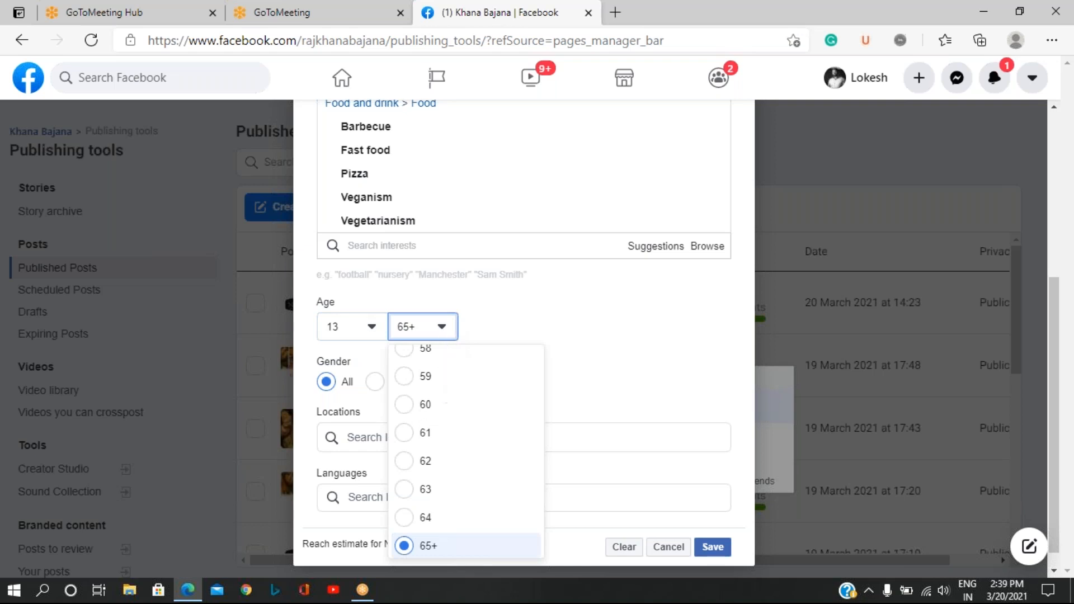
scroll(448, 410, up, 1)
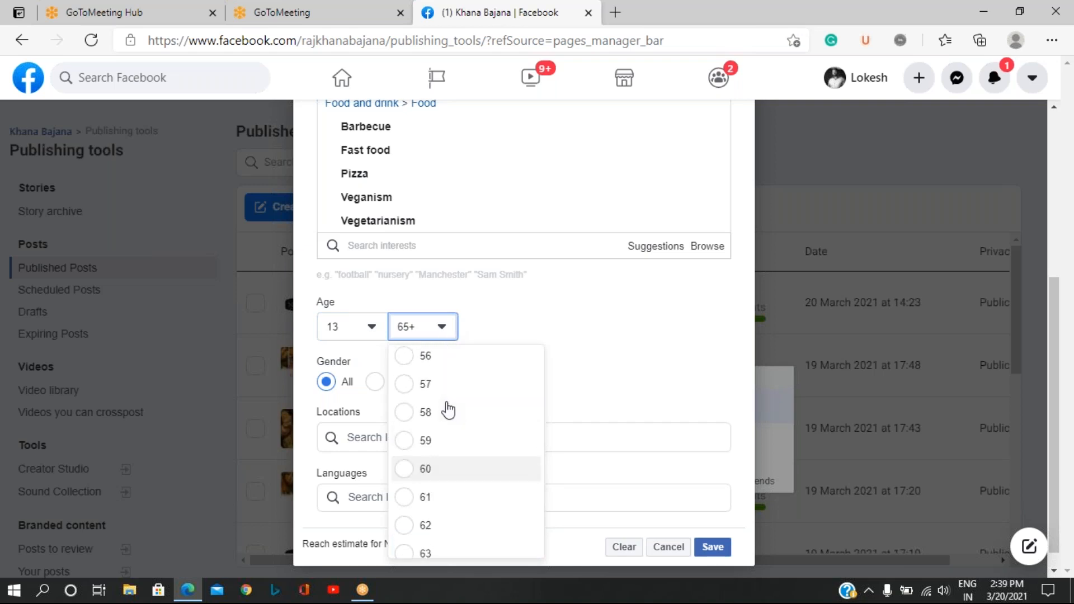
click(414, 473)
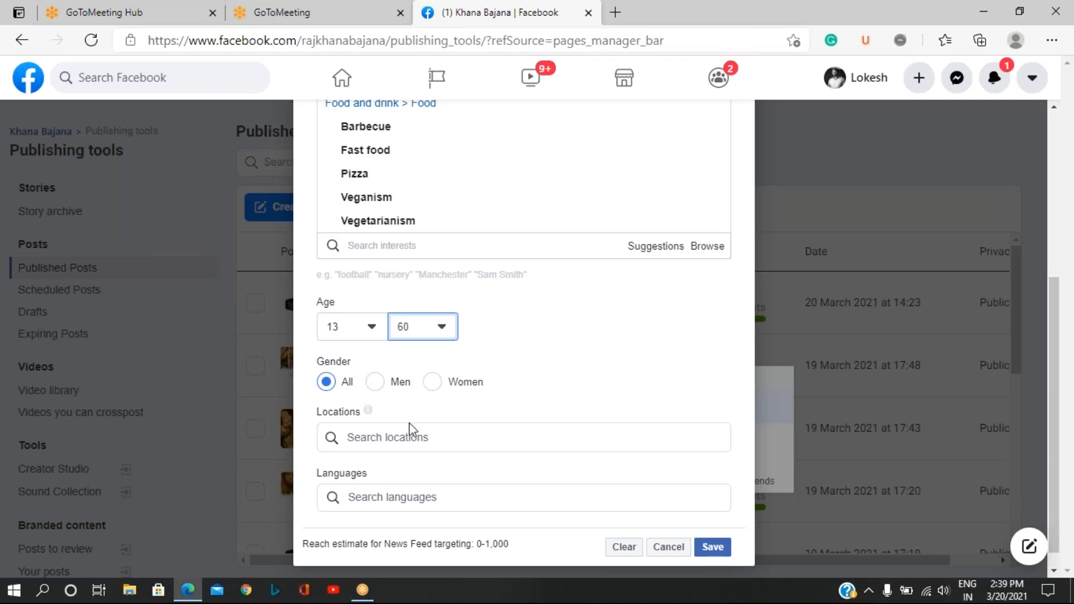
Search the locations for bangalore and add Bangalore, Karnataka, India as the targeted location.
scroll(414, 409, down, 1)
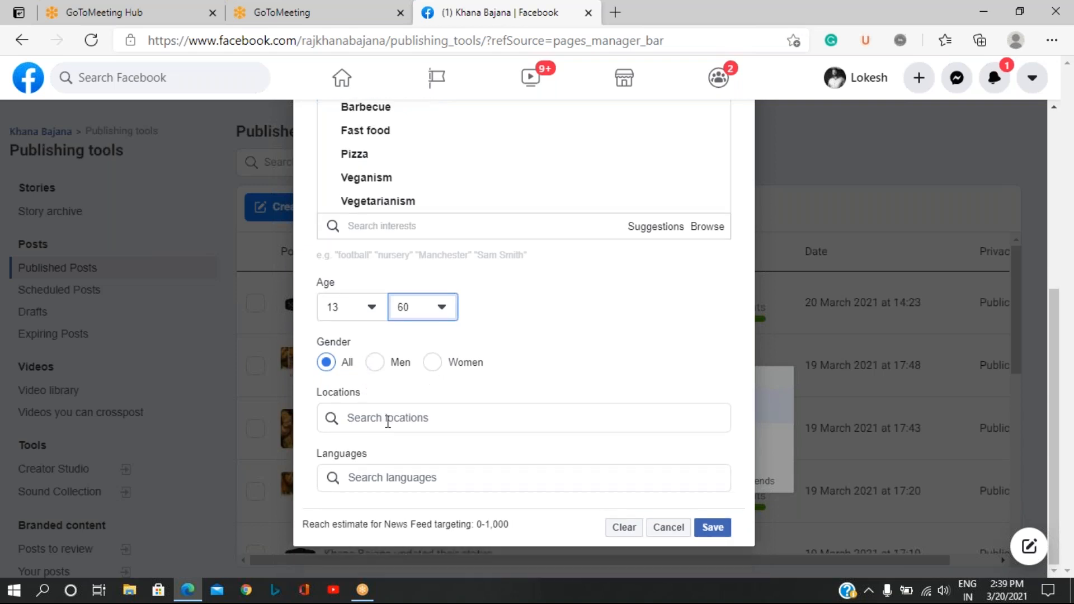
click(387, 420)
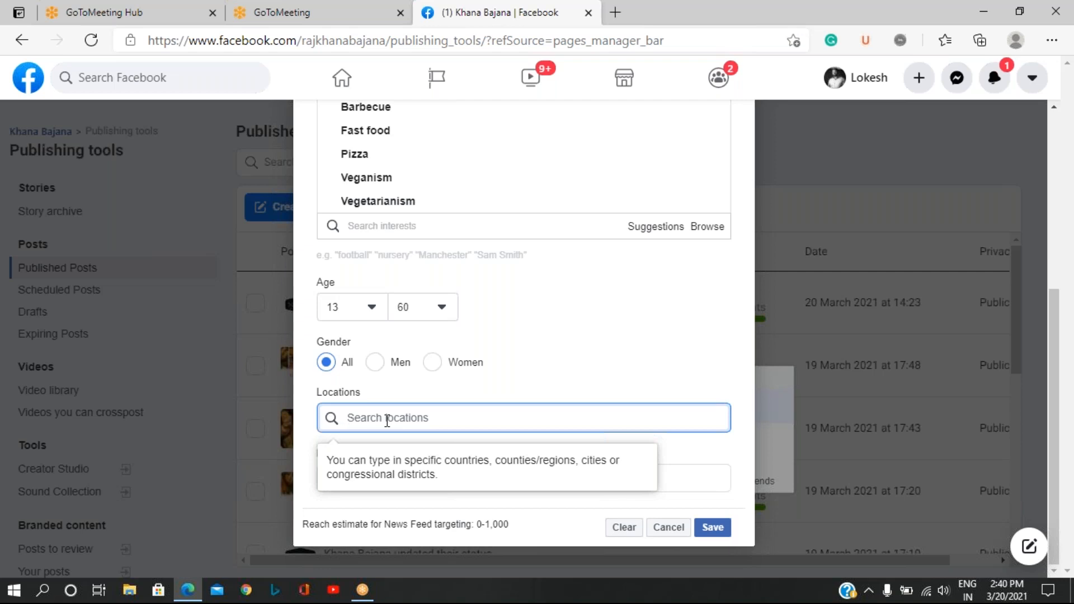
text(ba)
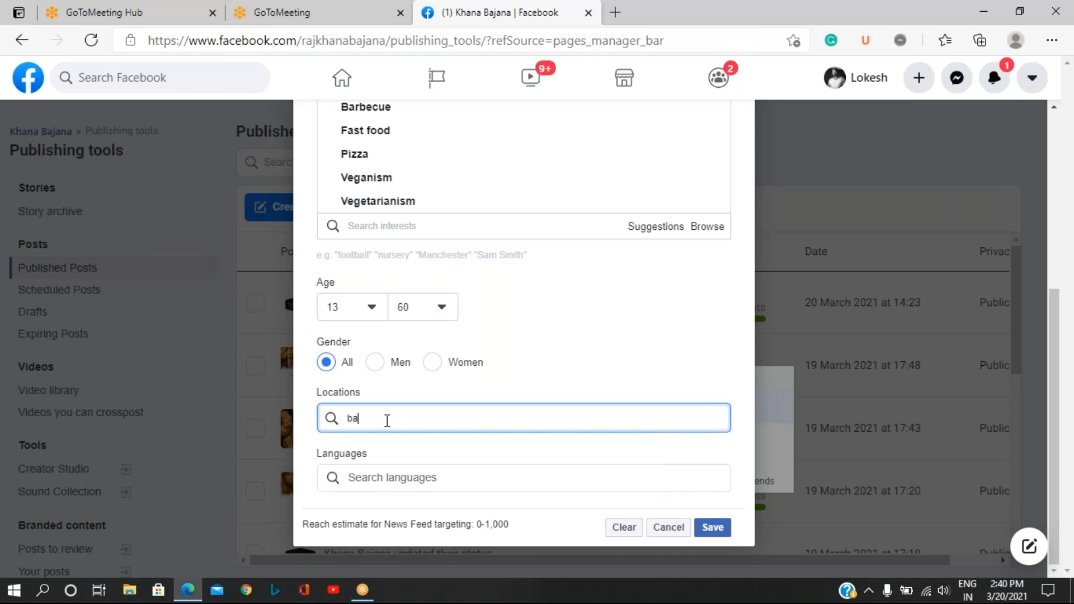
text(n)
text(g)
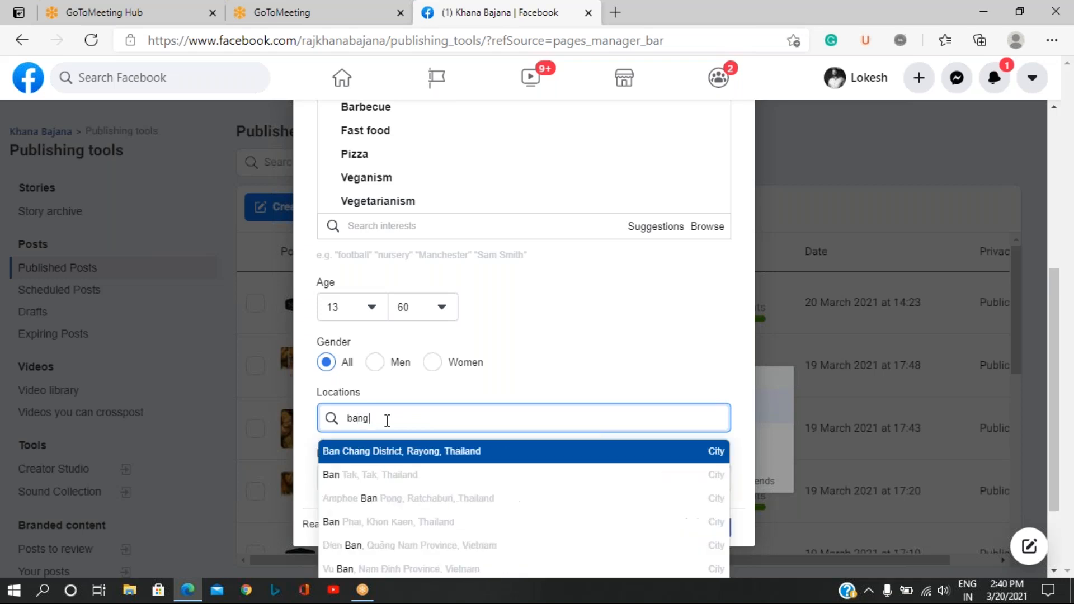
text(a)
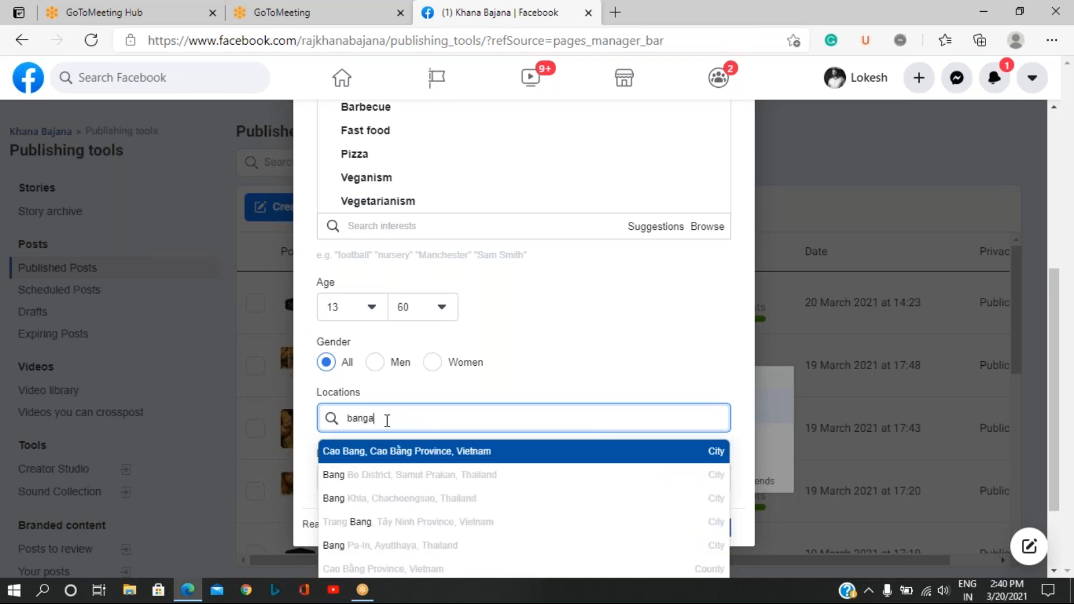
text(lore)
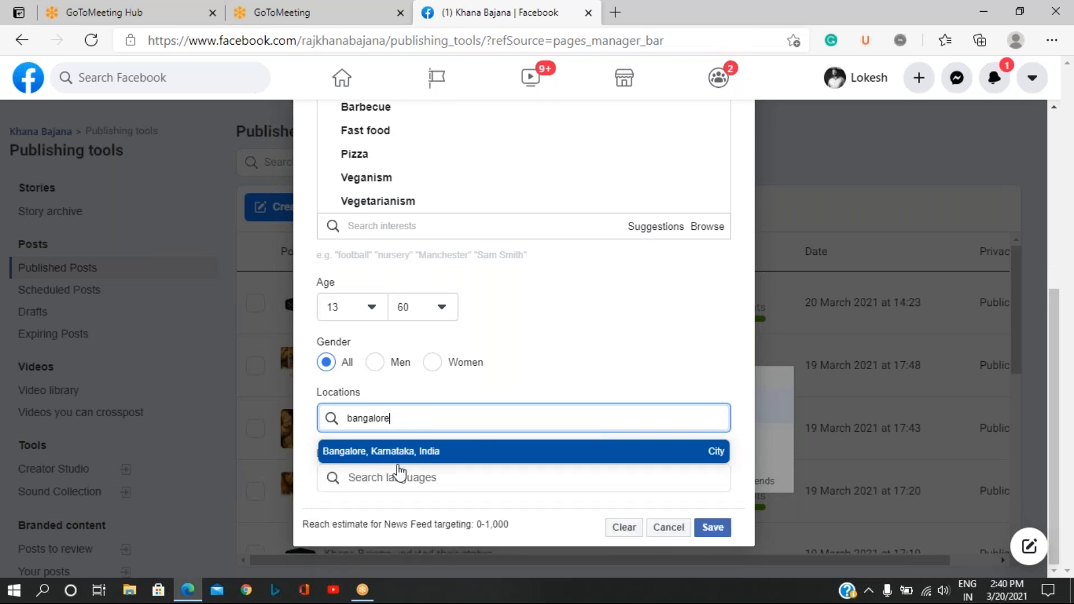
click(413, 456)
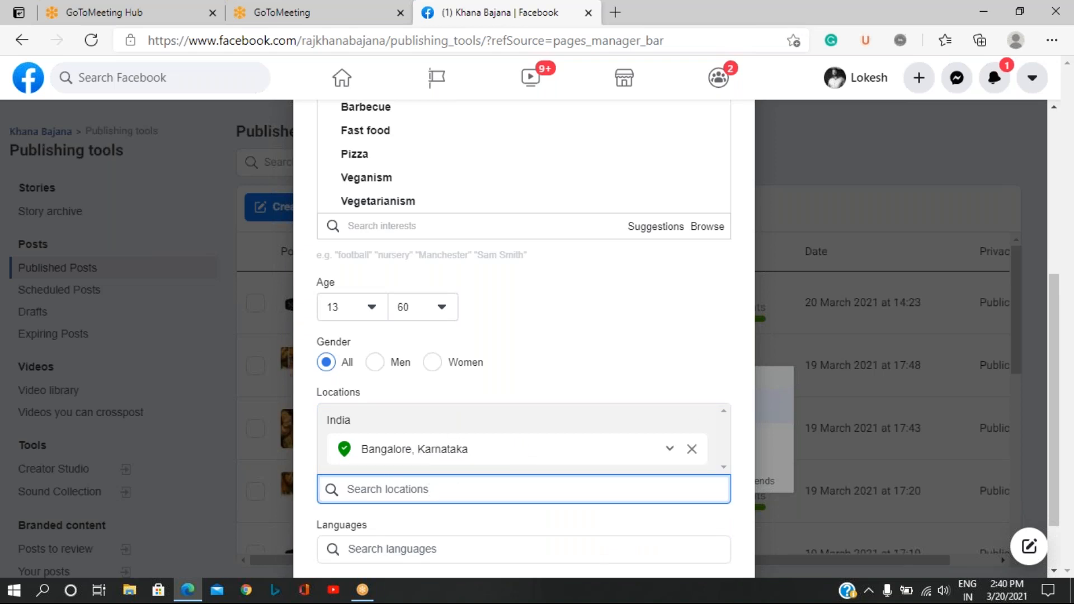
Look up the targeting languages beginning with "t" and with "k", and clear the language search again.
scroll(512, 449, down, 1)
mouse_move(337, 310)
click(396, 476)
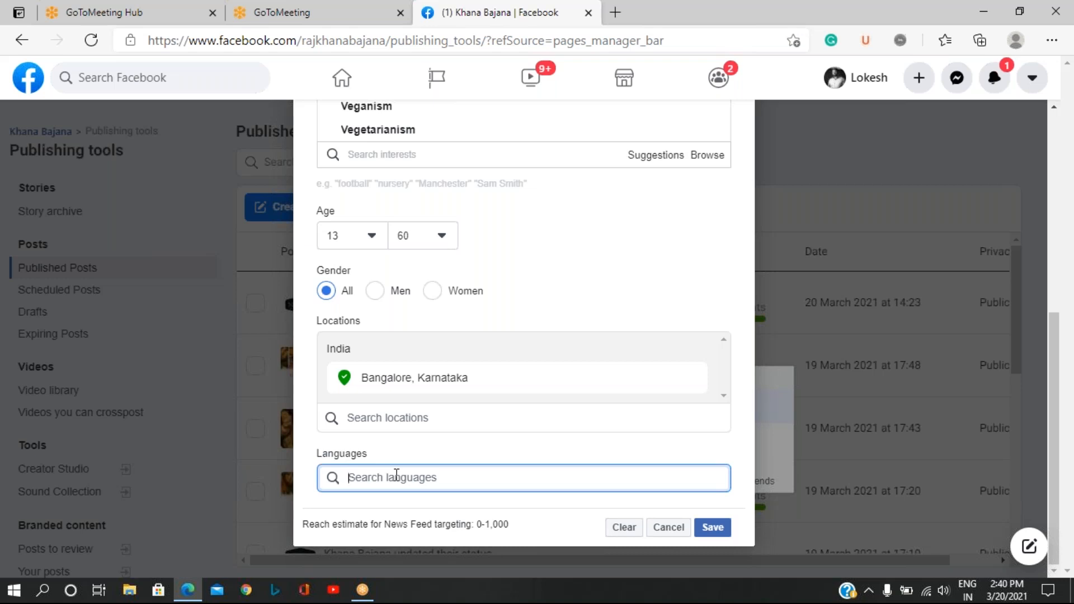
text(t)
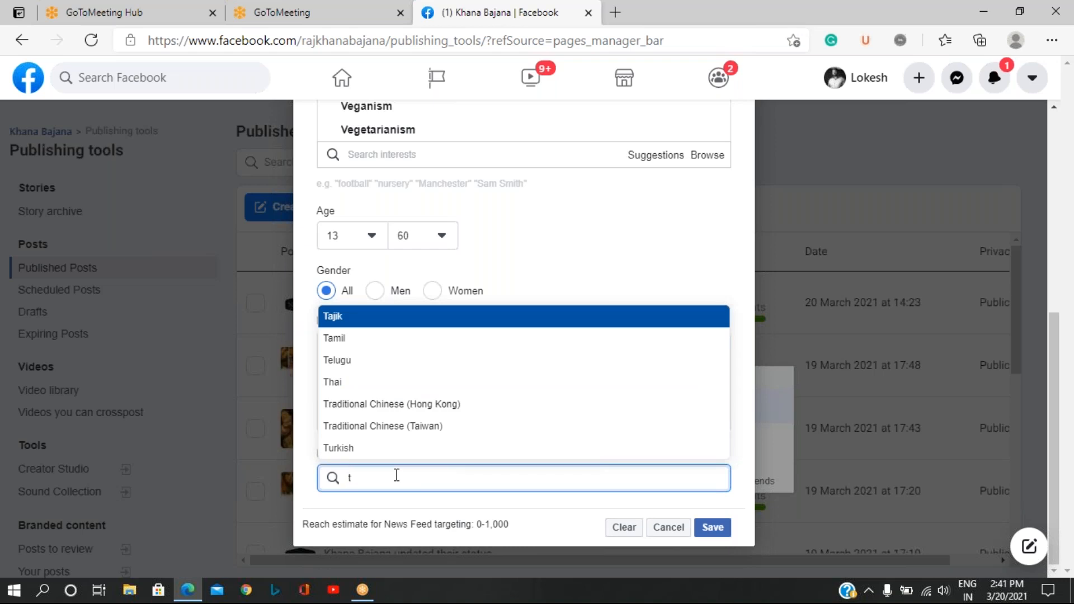
key(Down)
key(Down)
key(Down)
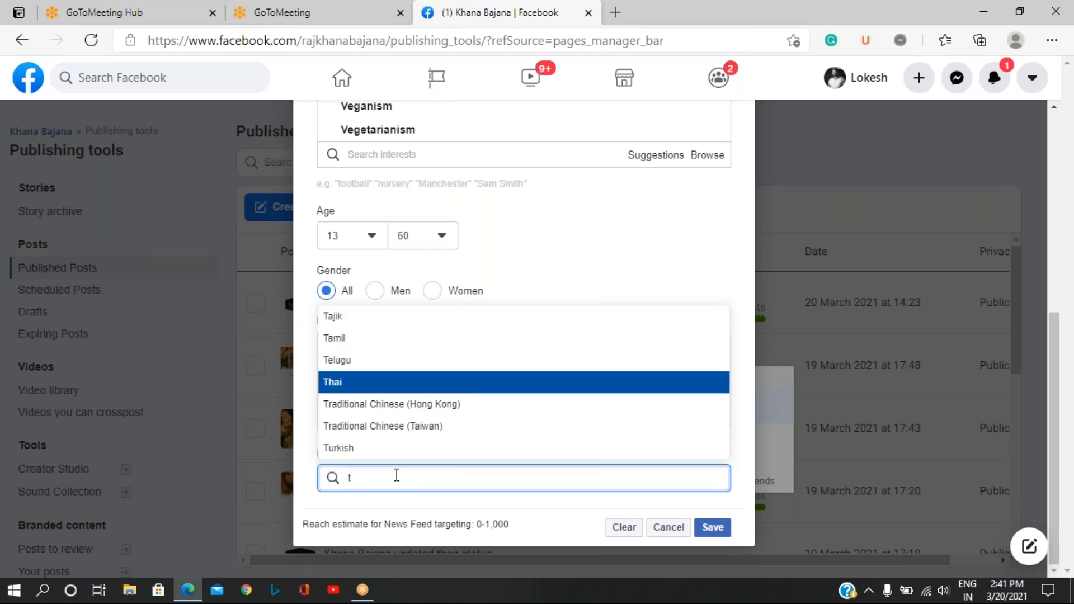
key(Up)
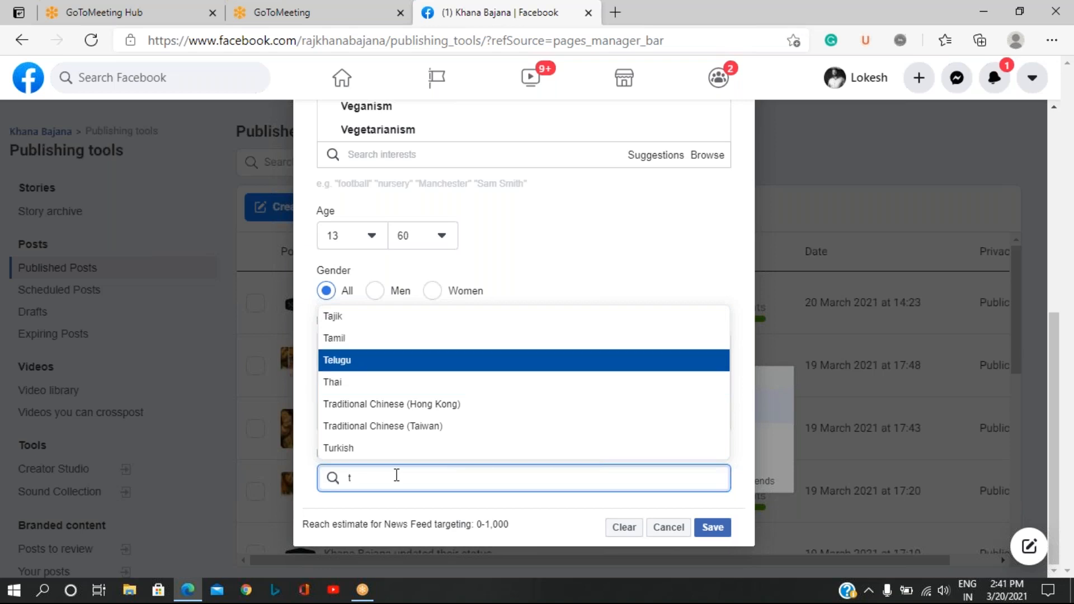
key(BackSpace)
text(k)
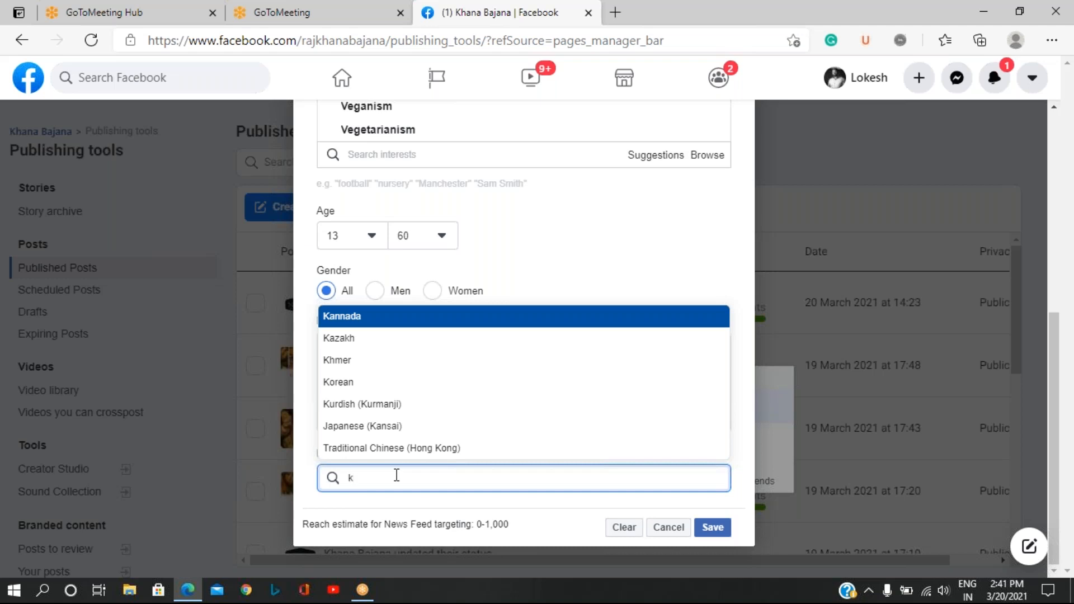
key(BackSpace)
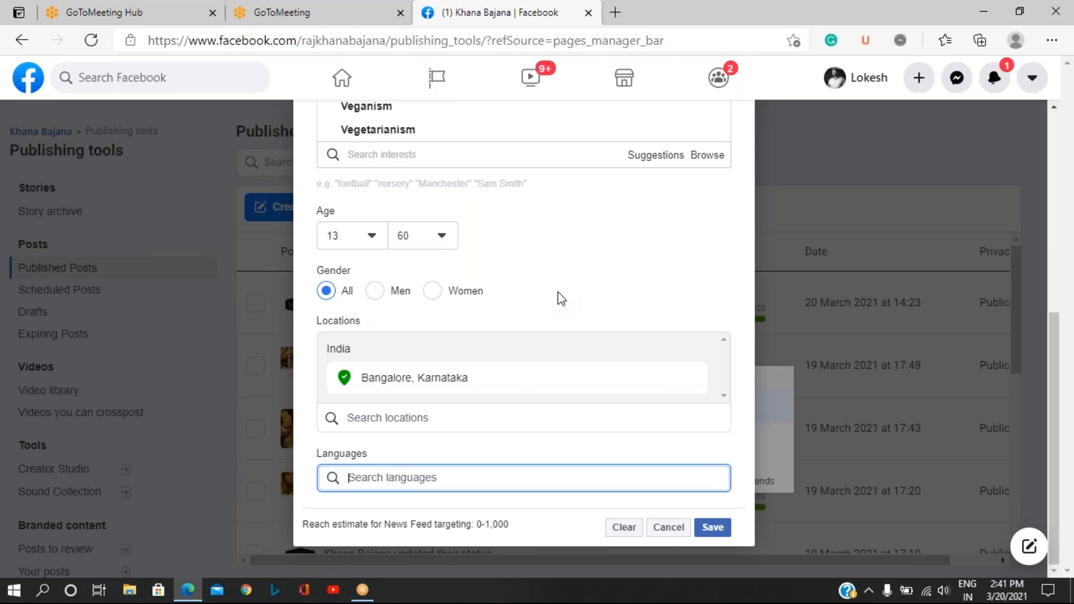
Review the chosen interests, age, gender and location, and save the News Feed targeting.
scroll(562, 285, up, 6)
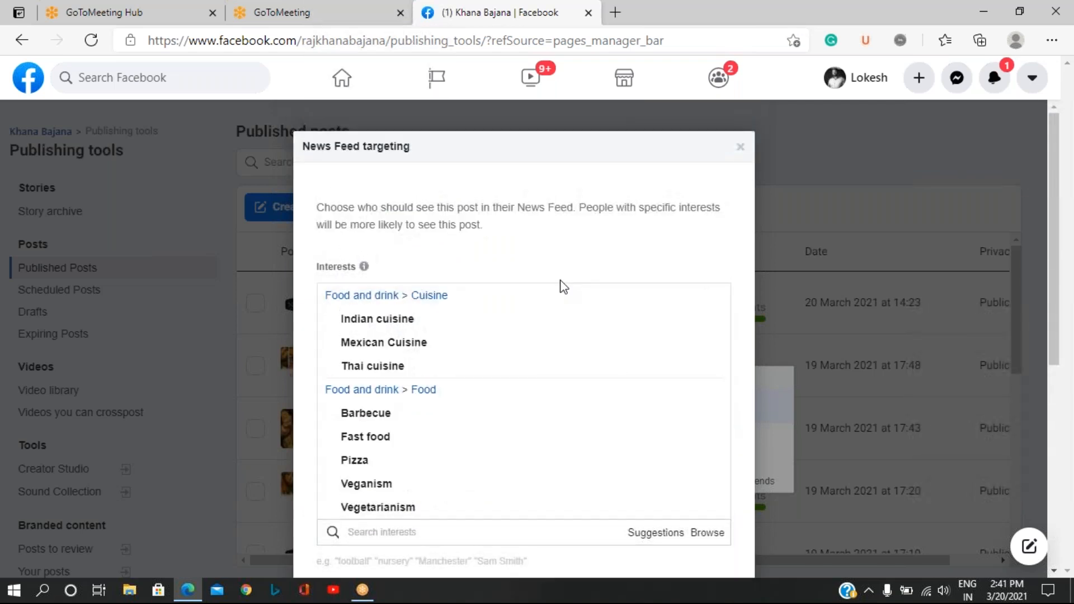
scroll(561, 317, down, 7)
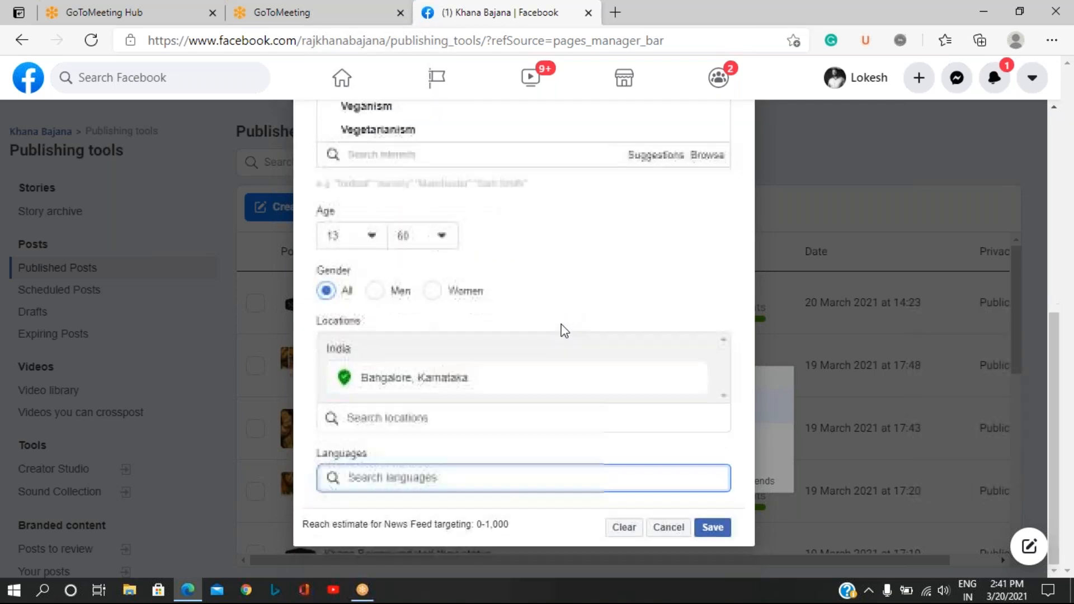
click(710, 531)
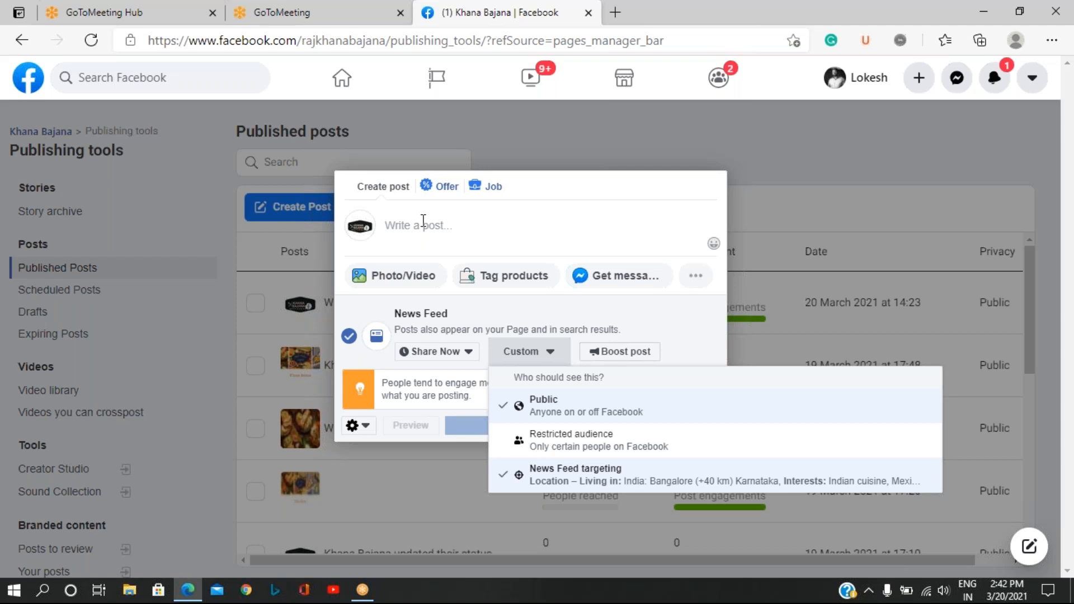
Close the audience choices and the empty post composer, and look through the list of published posts.
click(199, 212)
click(155, 196)
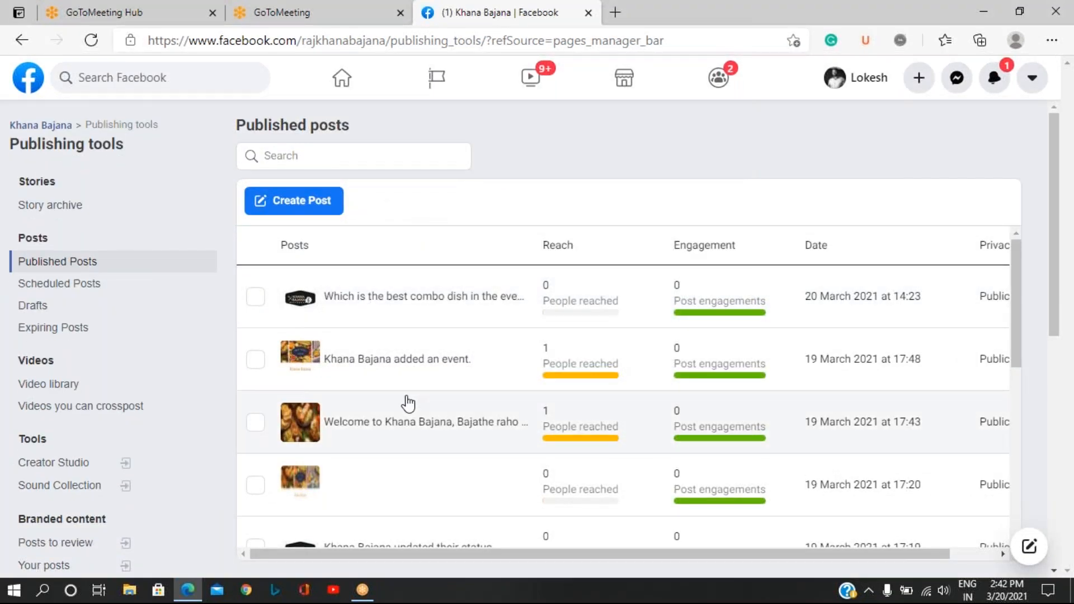
scroll(411, 403, down, 5)
scroll(407, 403, down, 3)
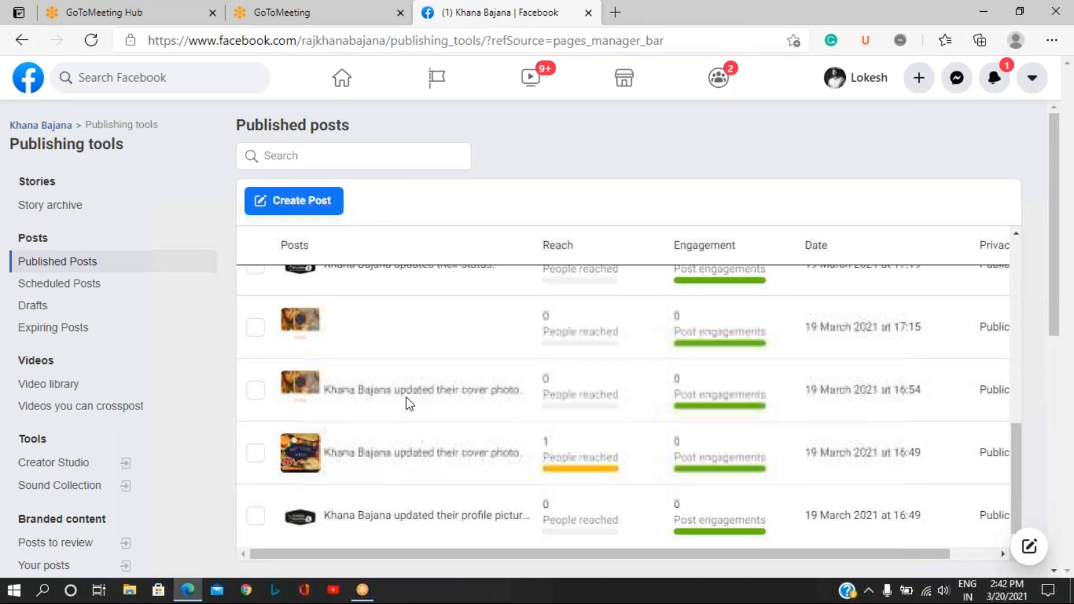
scroll(408, 403, up, 1)
scroll(630, 406, up, 5)
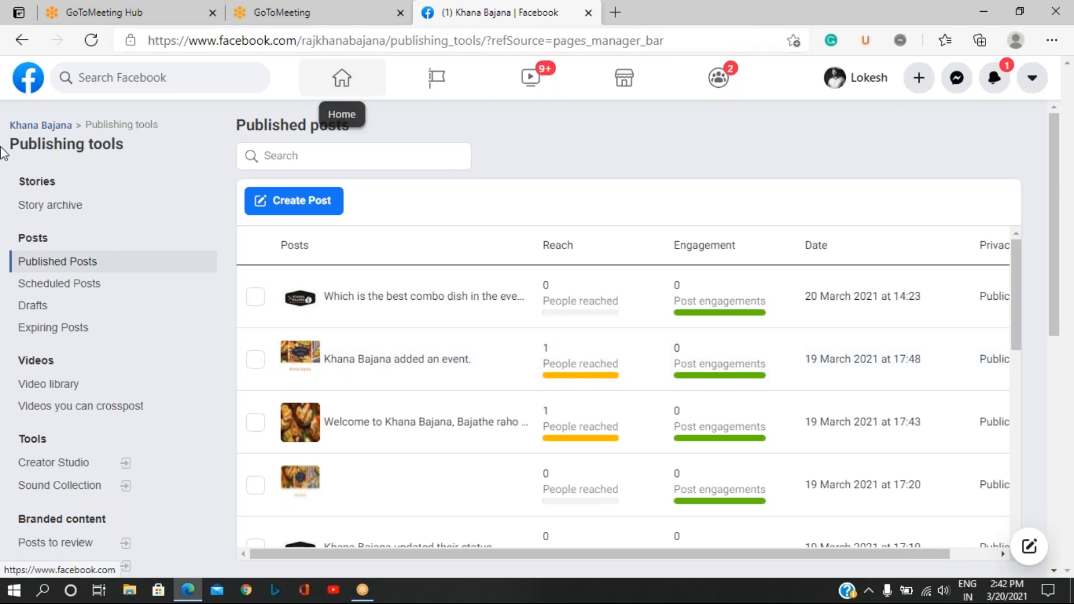
Open the Khana Bajana page and look through its timeline posts, returning to the poll about the best evening combo dish.
click(32, 126)
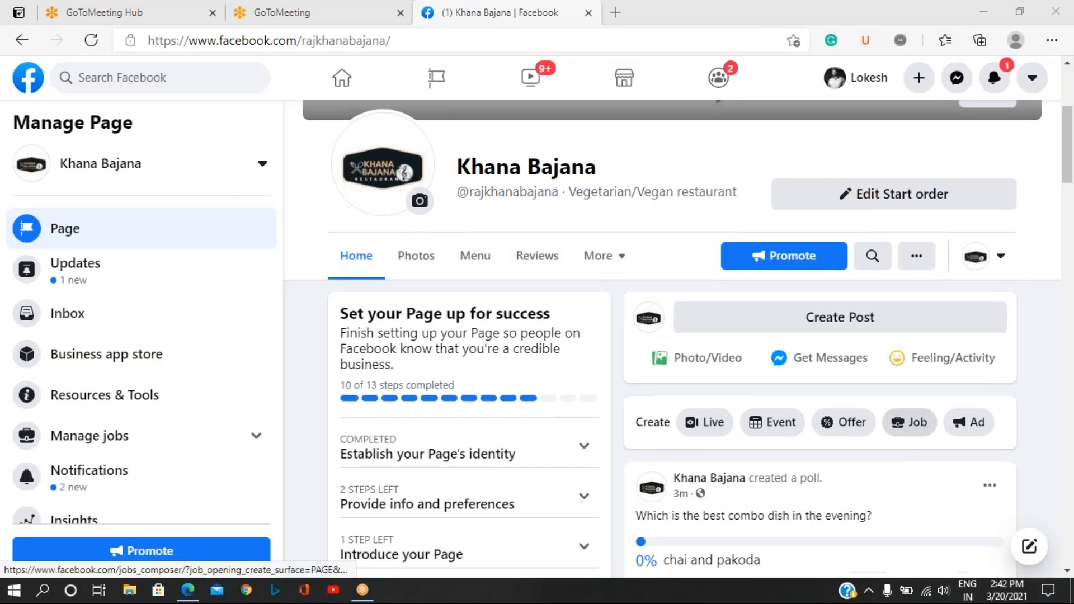
scroll(909, 422, down, 5)
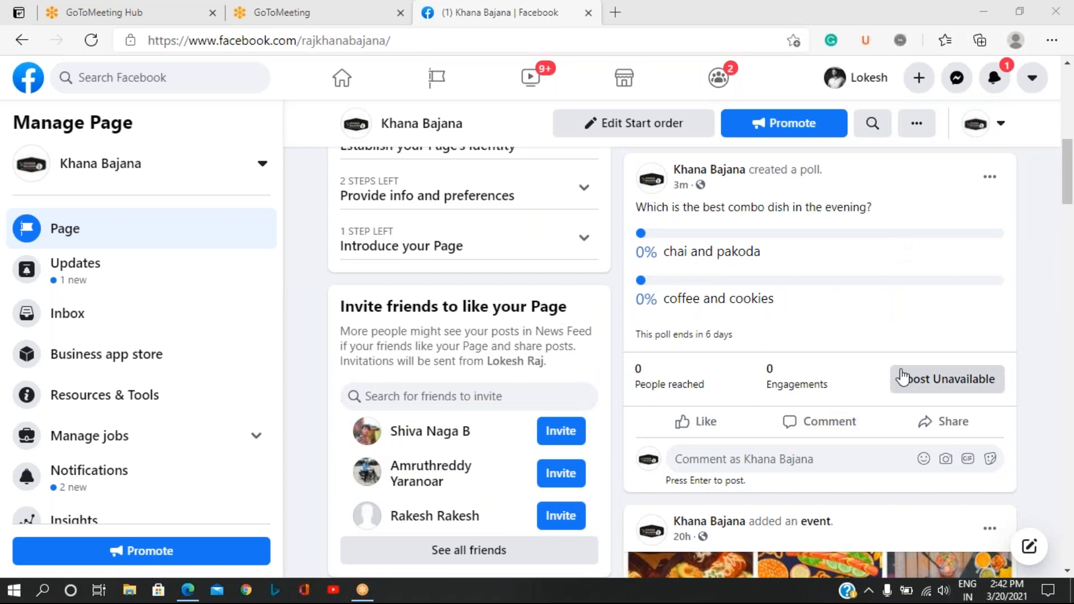
scroll(902, 377, down, 9)
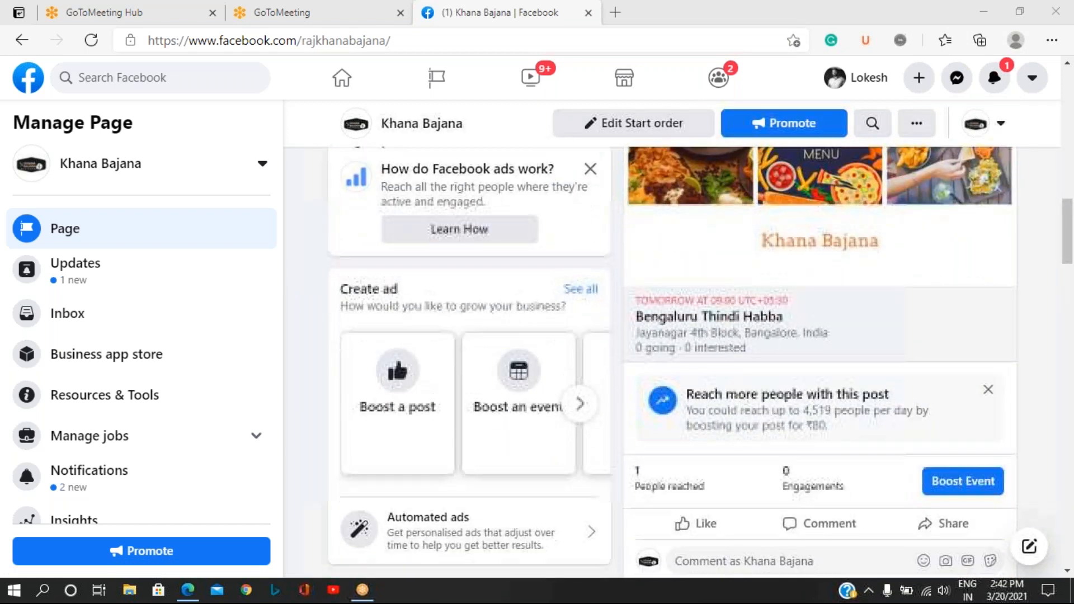
scroll(902, 378, down, 10)
scroll(909, 390, down, 6)
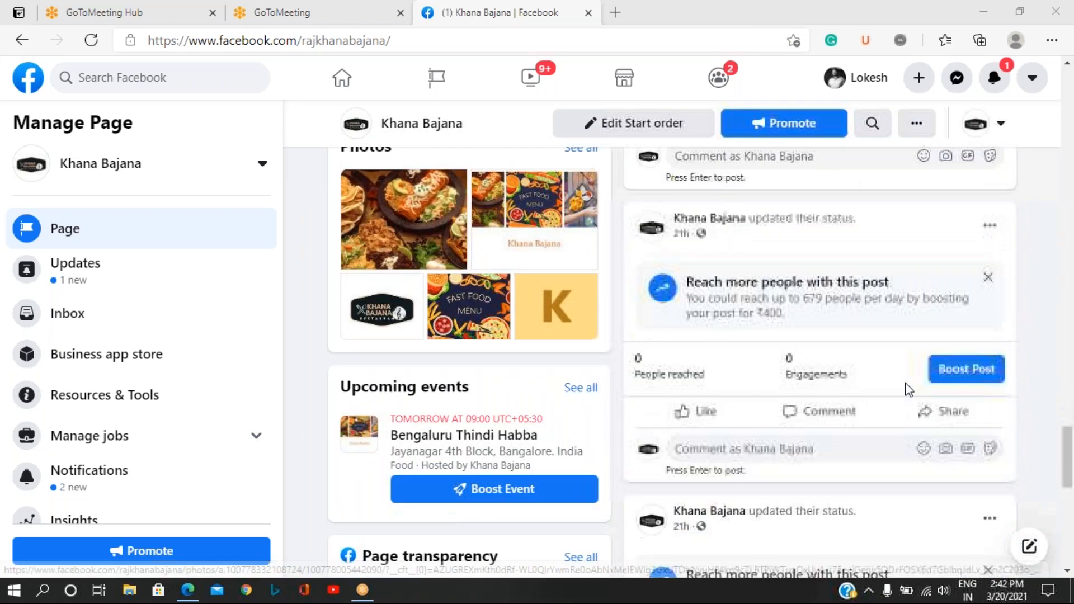
scroll(908, 390, down, 2)
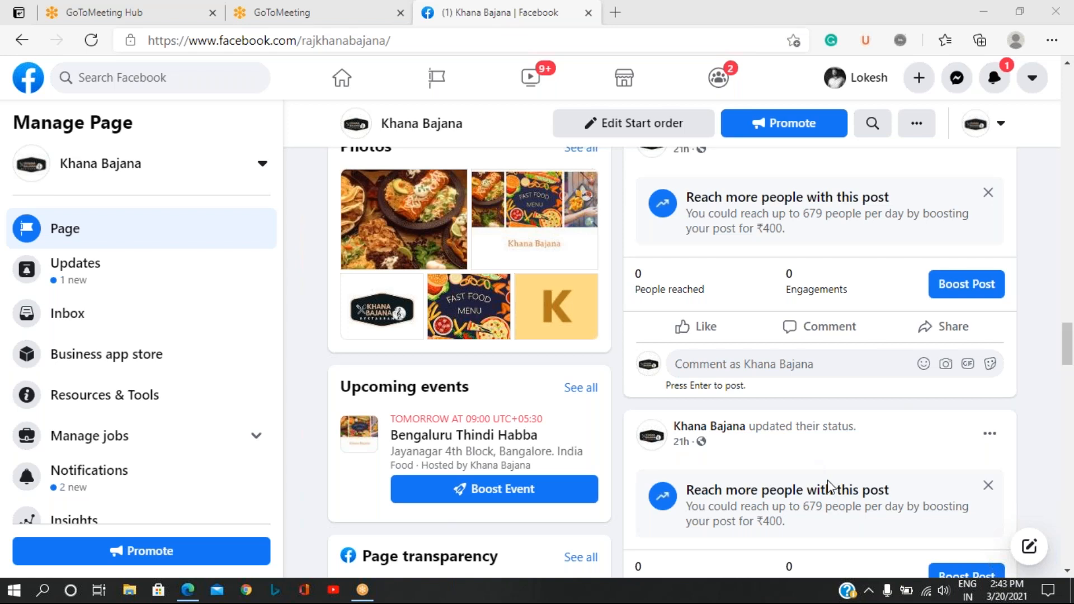
scroll(829, 484, down, 2)
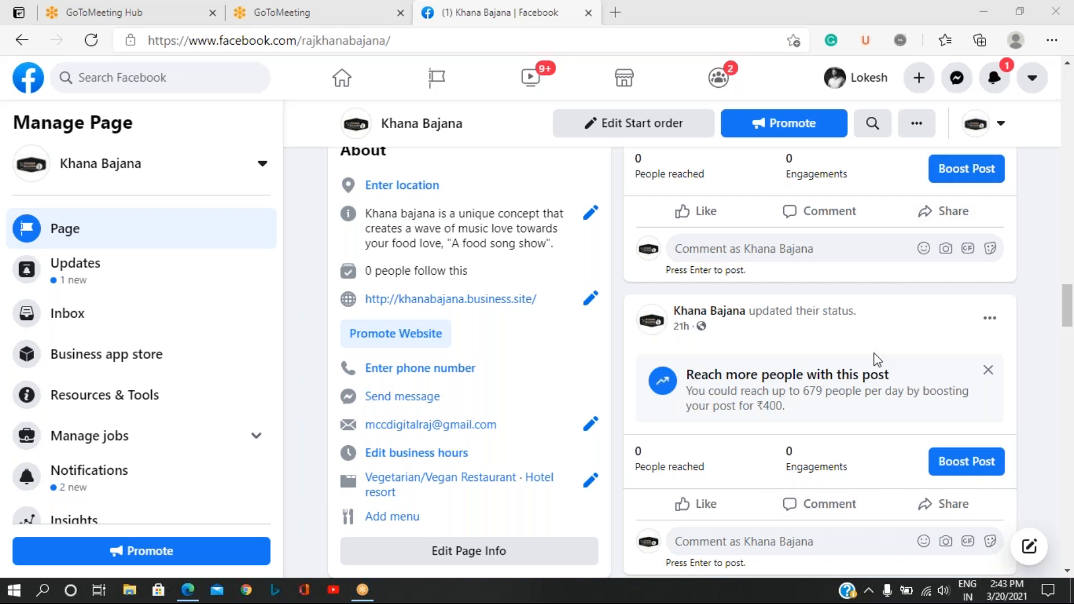
scroll(876, 359, up, 5)
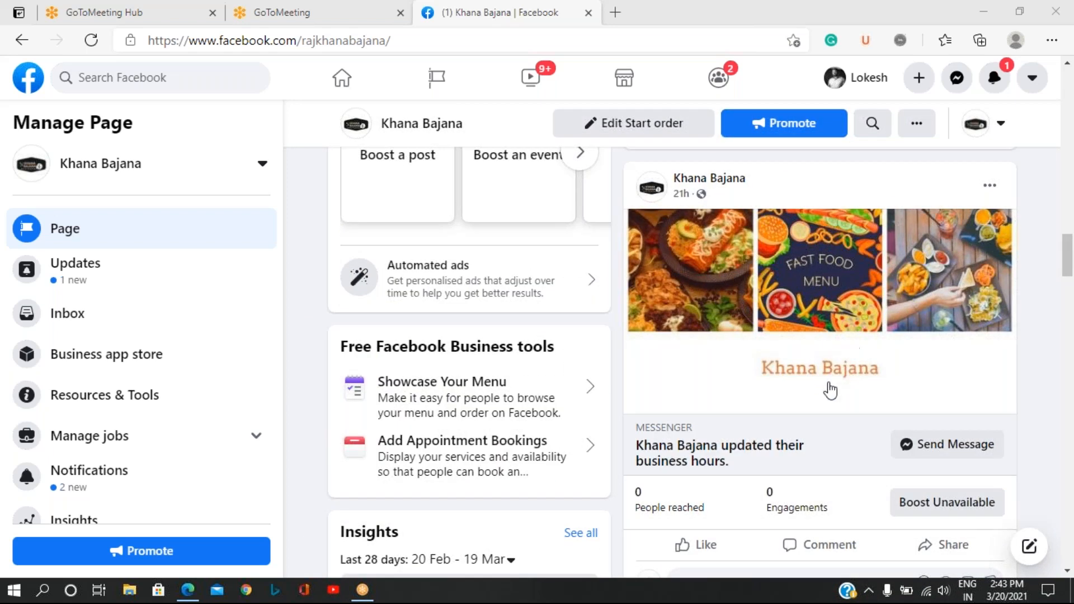
scroll(851, 388, up, 1)
scroll(853, 388, up, 10)
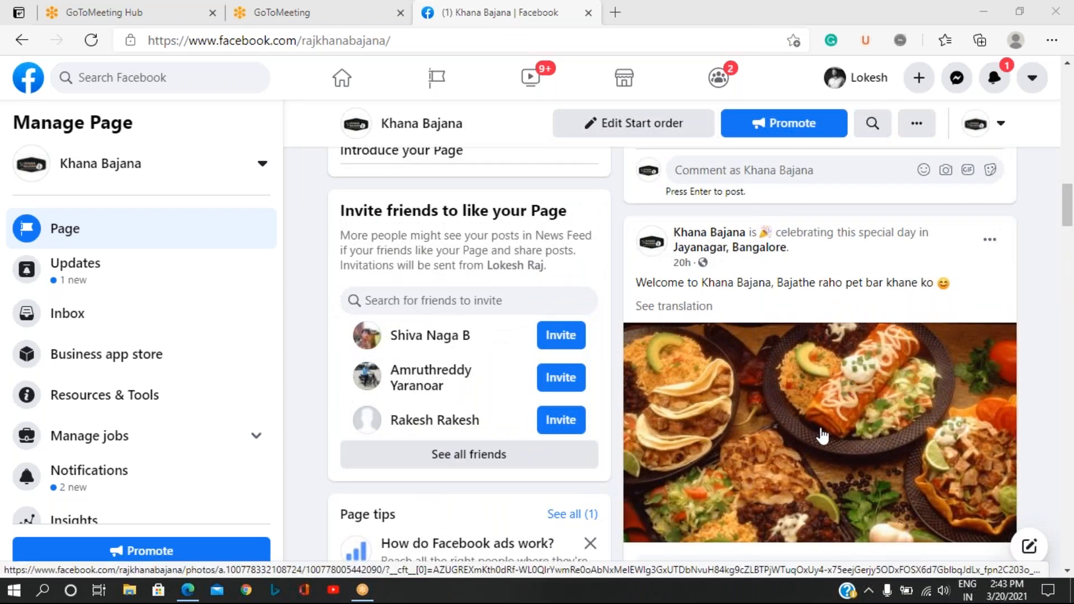
scroll(820, 431, down, 2)
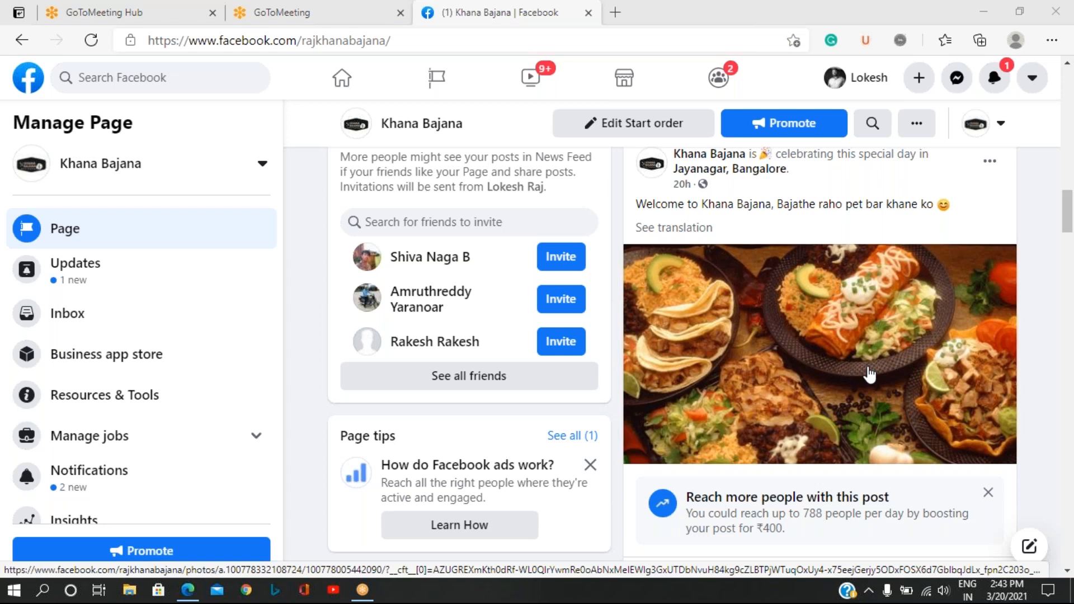
scroll(869, 374, up, 10)
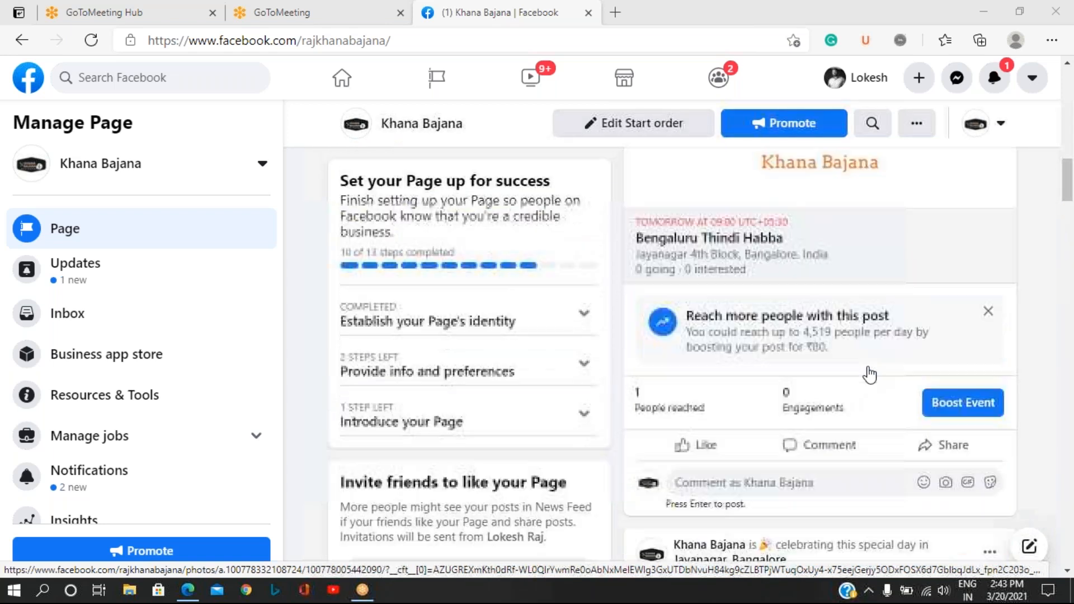
scroll(869, 373, up, 10)
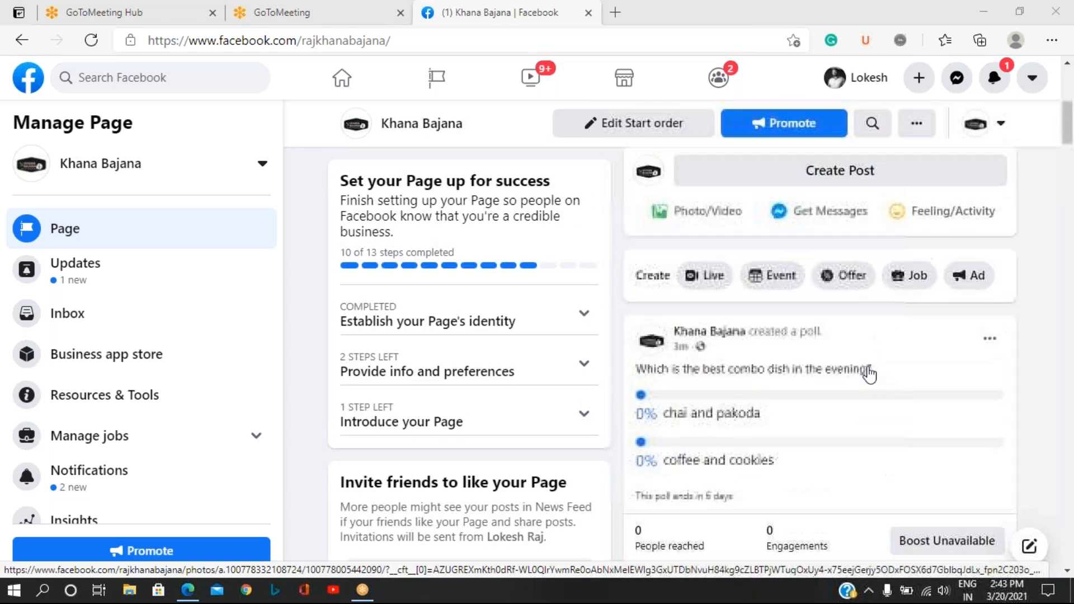
Pin the "Welcome to Khana Bajana" post celebrating in Jayanagar, Bangalore, to the top of the page.
scroll(871, 374, up, 2)
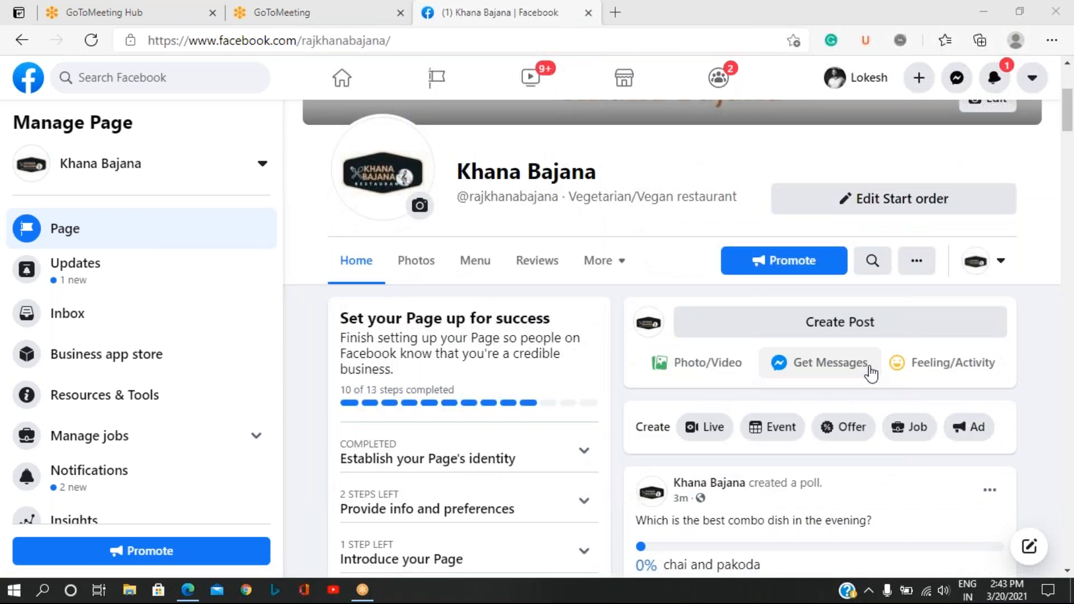
scroll(871, 374, down, 15)
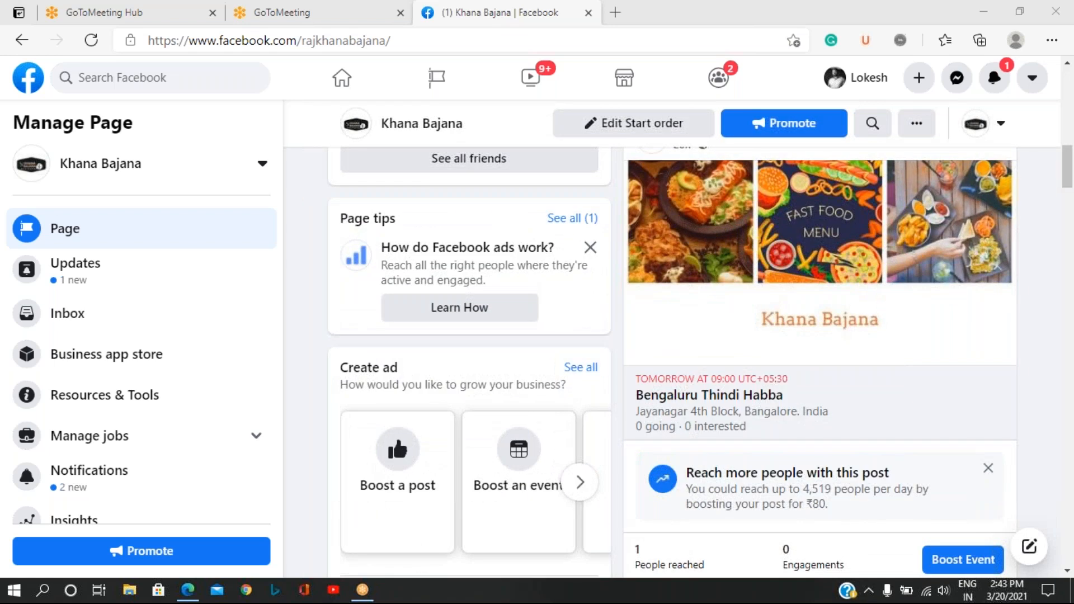
scroll(700, 362, down, 7)
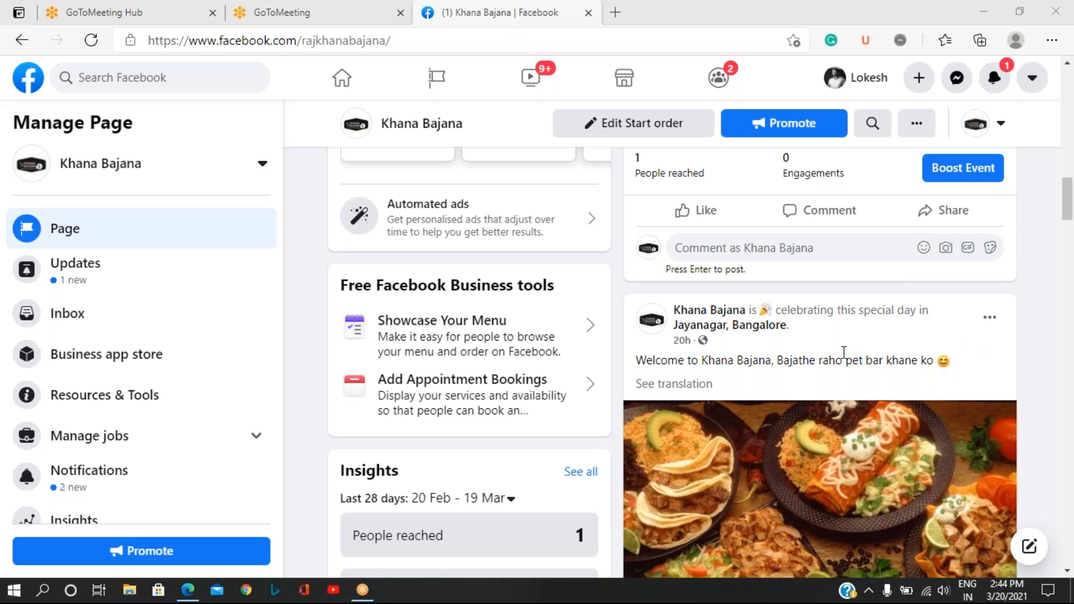
scroll(844, 352, down, 1)
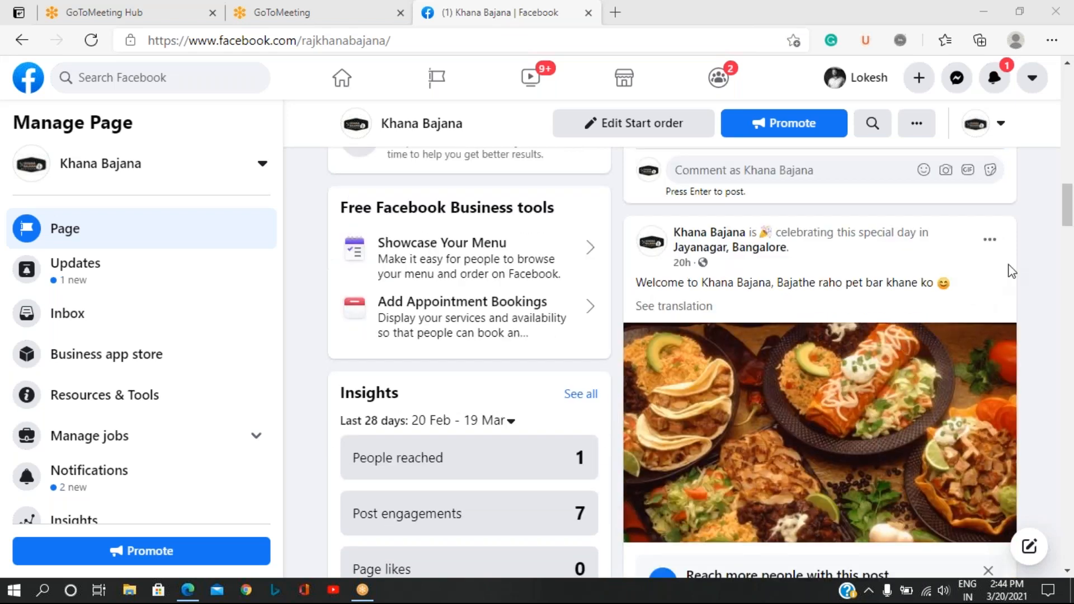
click(990, 242)
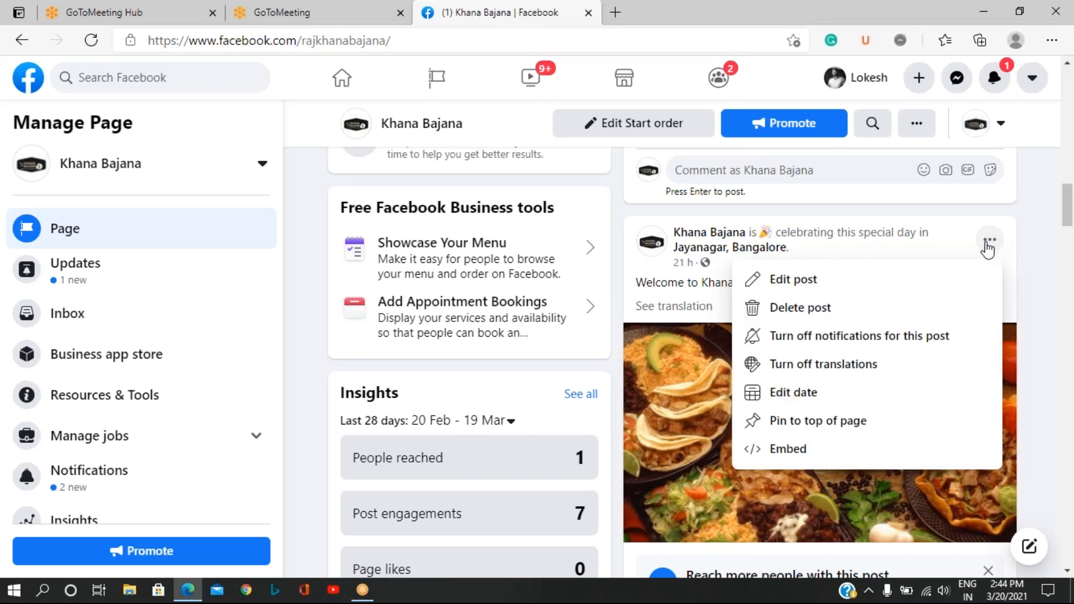
click(818, 430)
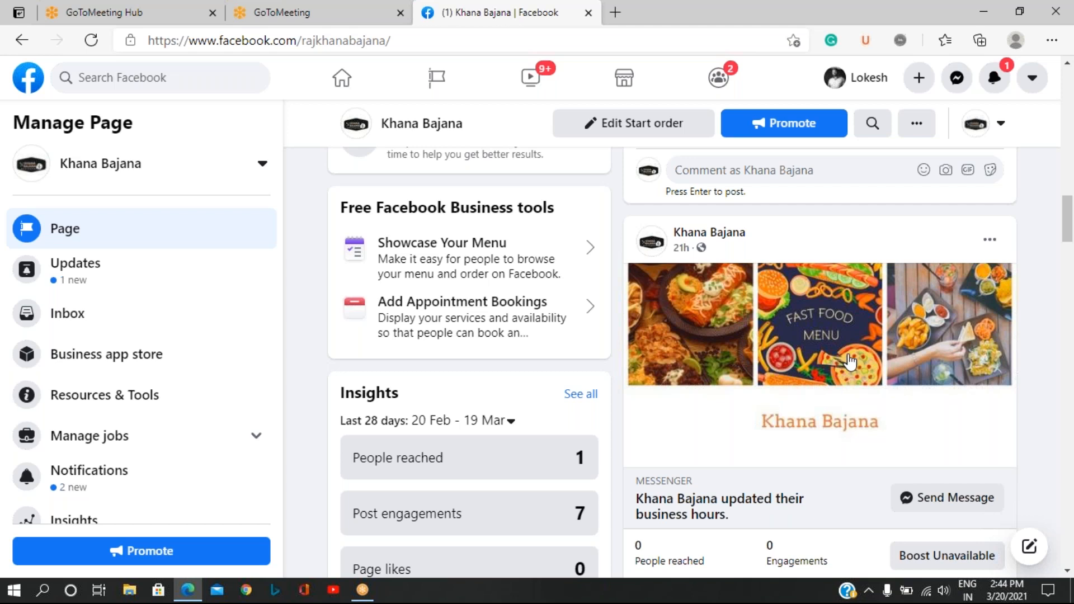
Reload the Khana Bajana page and look through the pinned post and the other posts below it.
scroll(850, 361, up, 5)
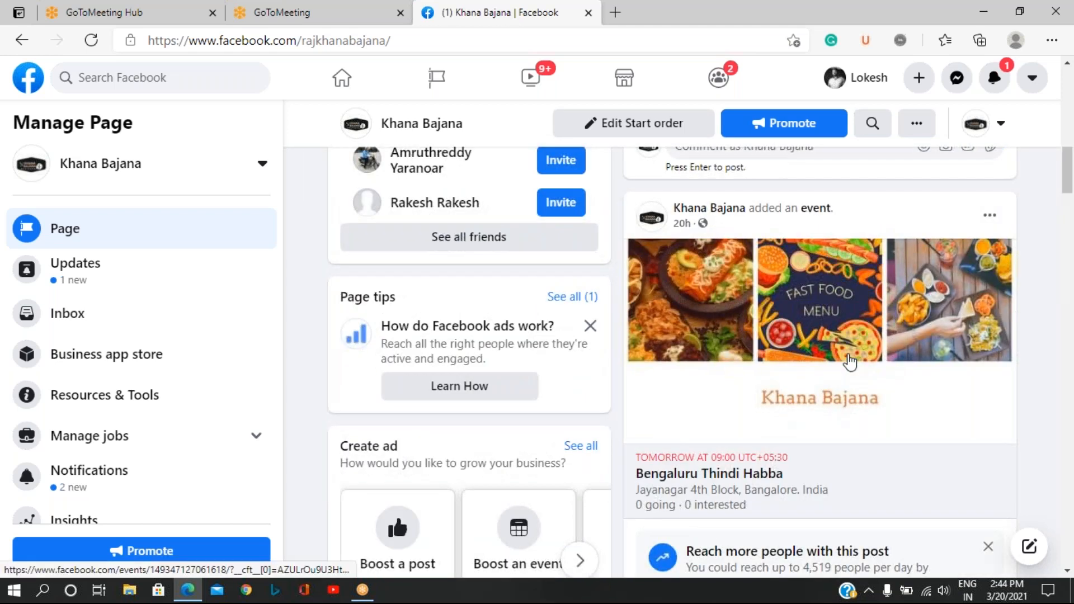
scroll(850, 361, up, 7)
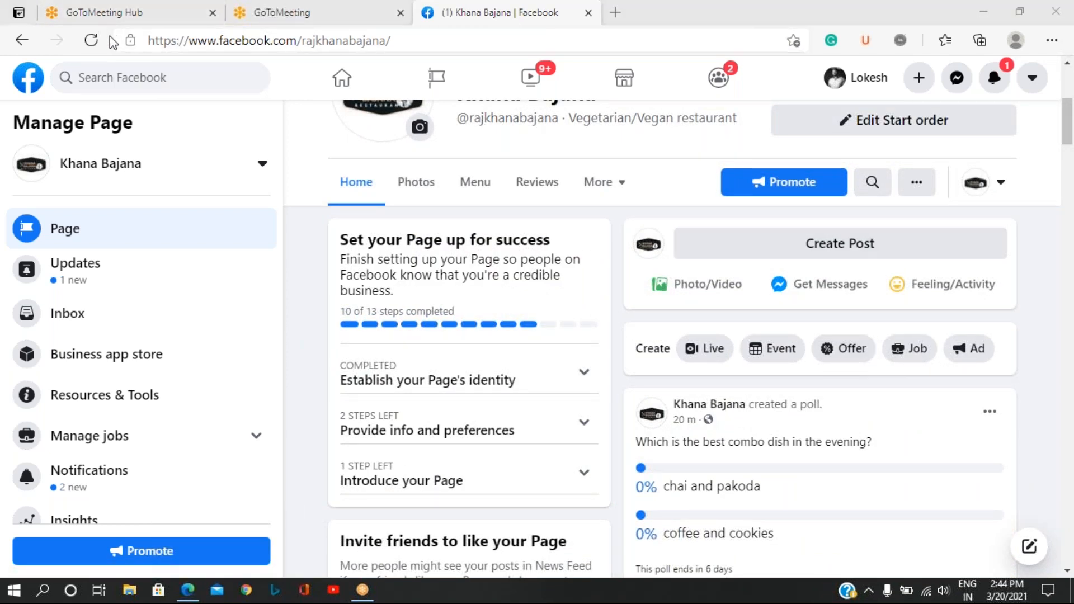
click(92, 41)
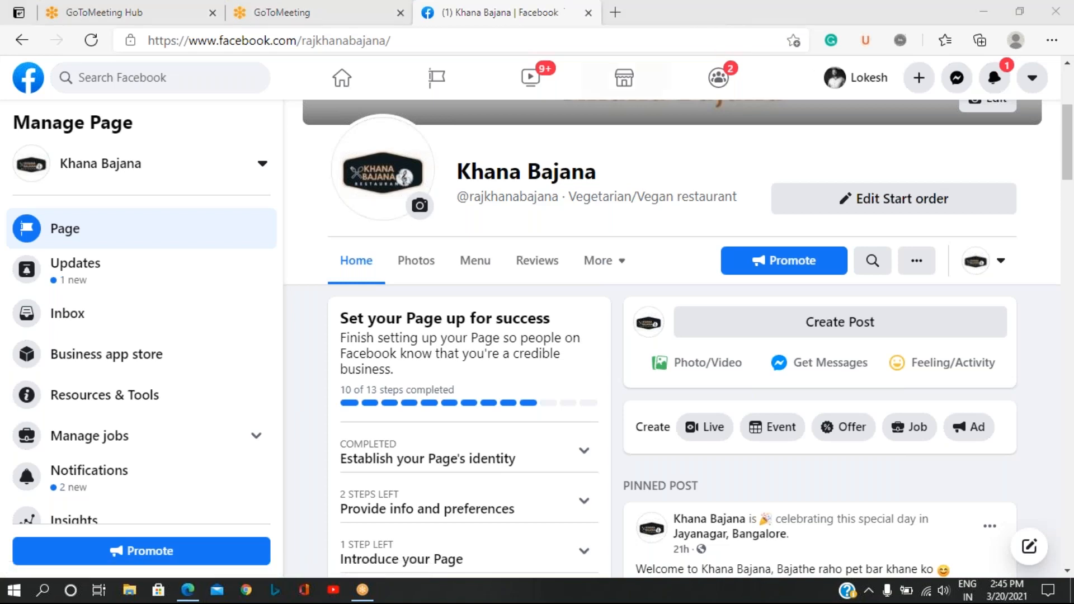
scroll(855, 411, down, 1)
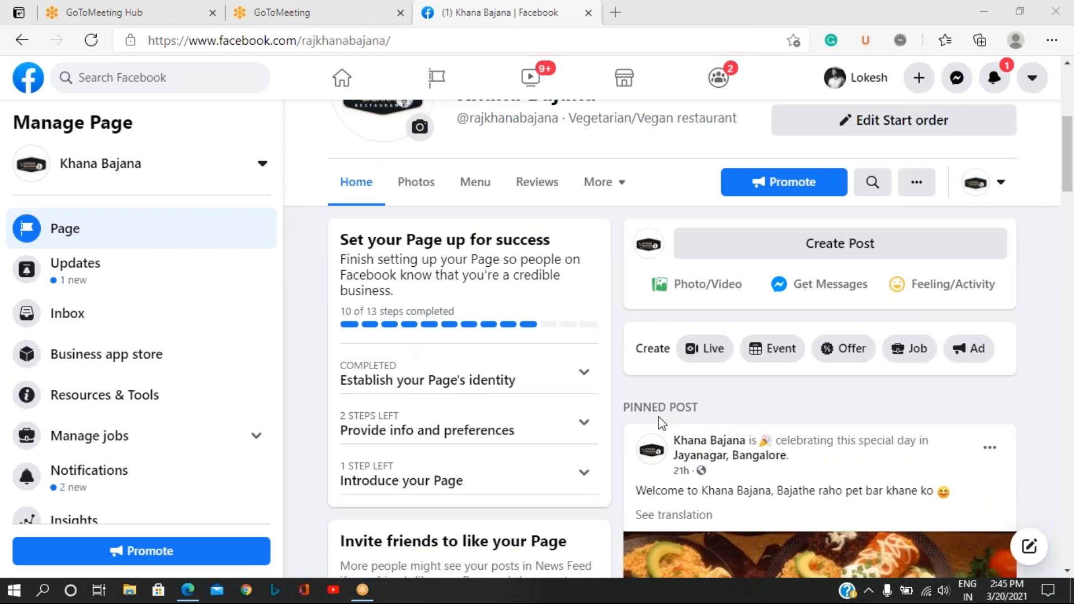
scroll(834, 432, down, 3)
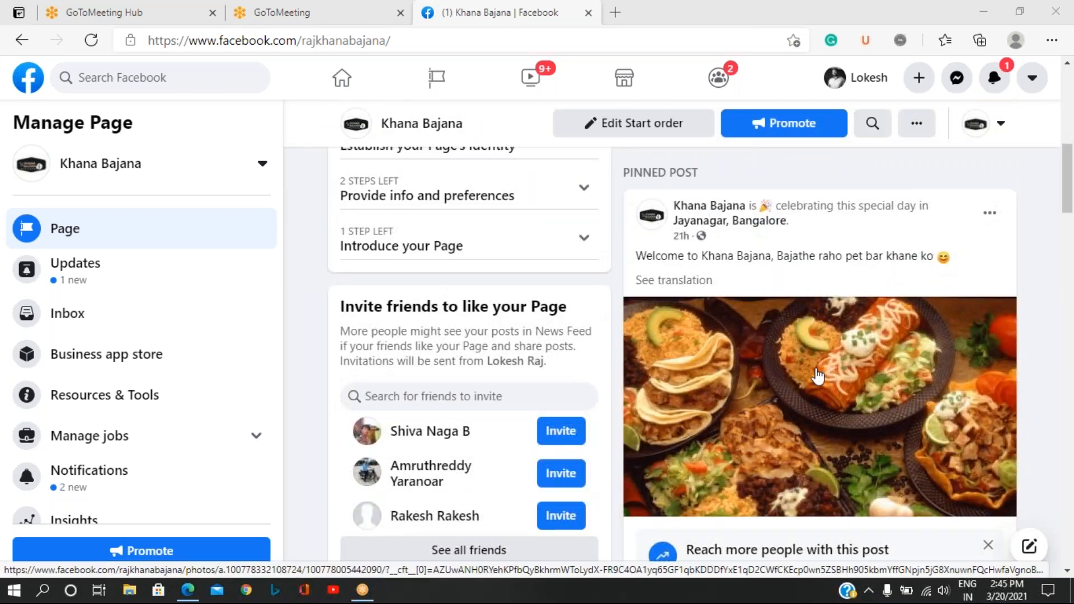
scroll(825, 366, down, 5)
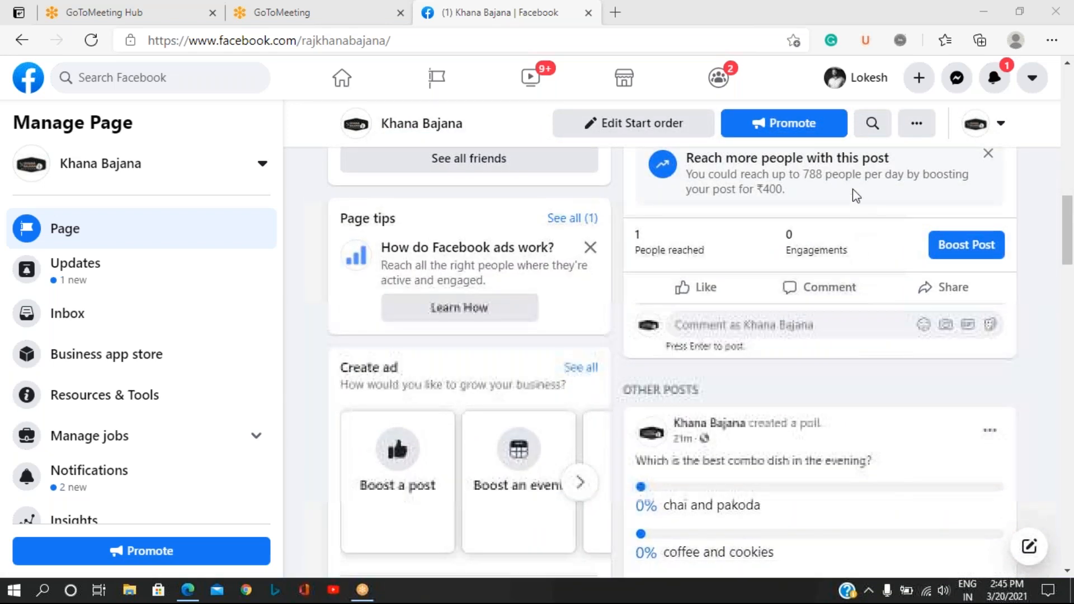
scroll(914, 391, down, 3)
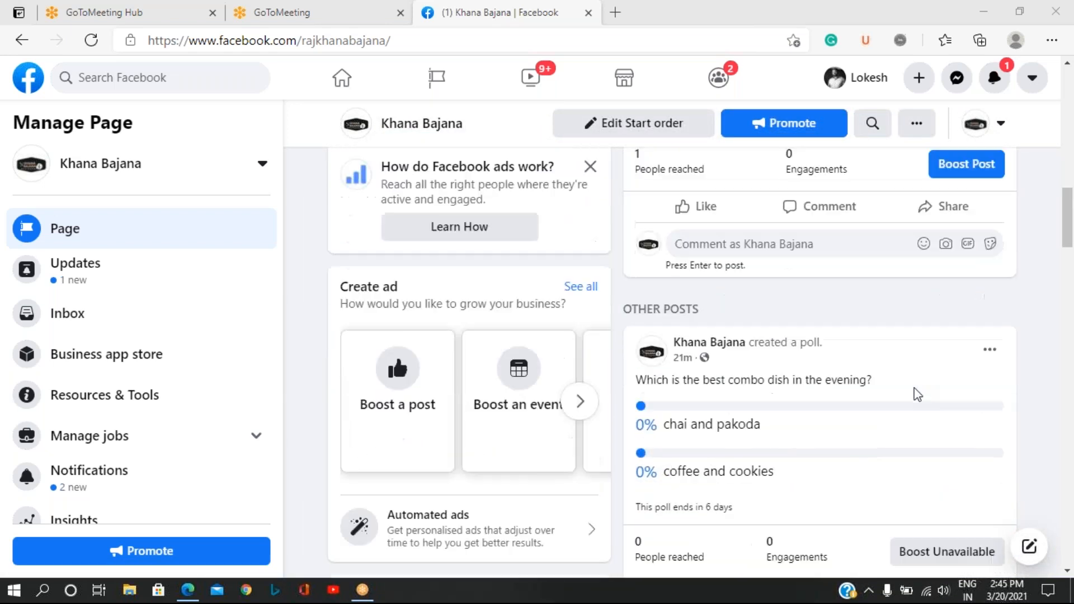
scroll(915, 394, up, 2)
mouse_move(674, 345)
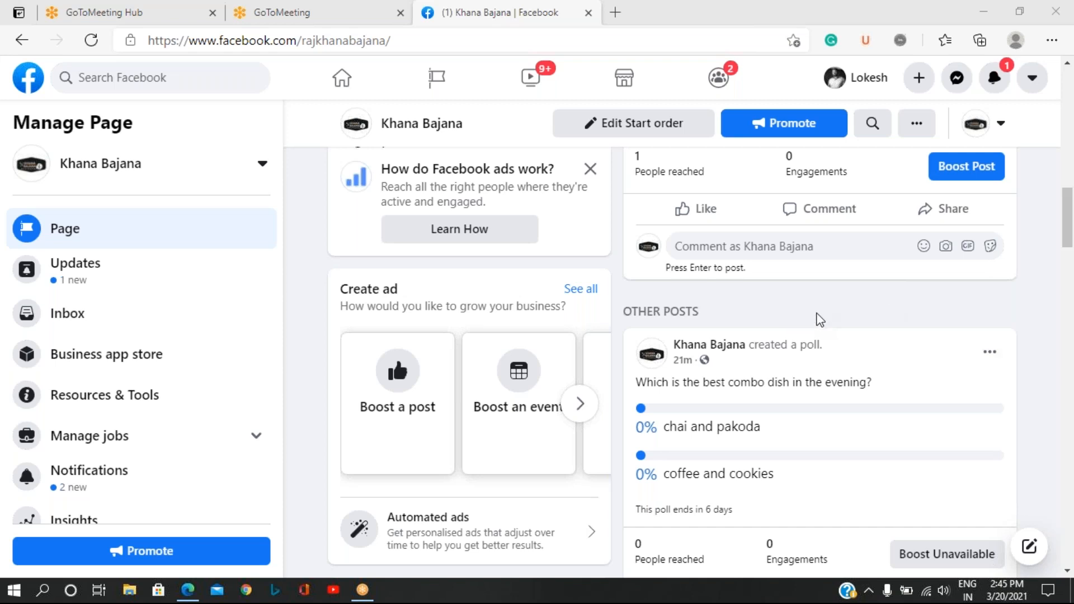
Look through the page's additional sections, such as Videos, Events, Services, Offers, Shop and Community.
scroll(817, 319, up, 6)
scroll(817, 319, up, 5)
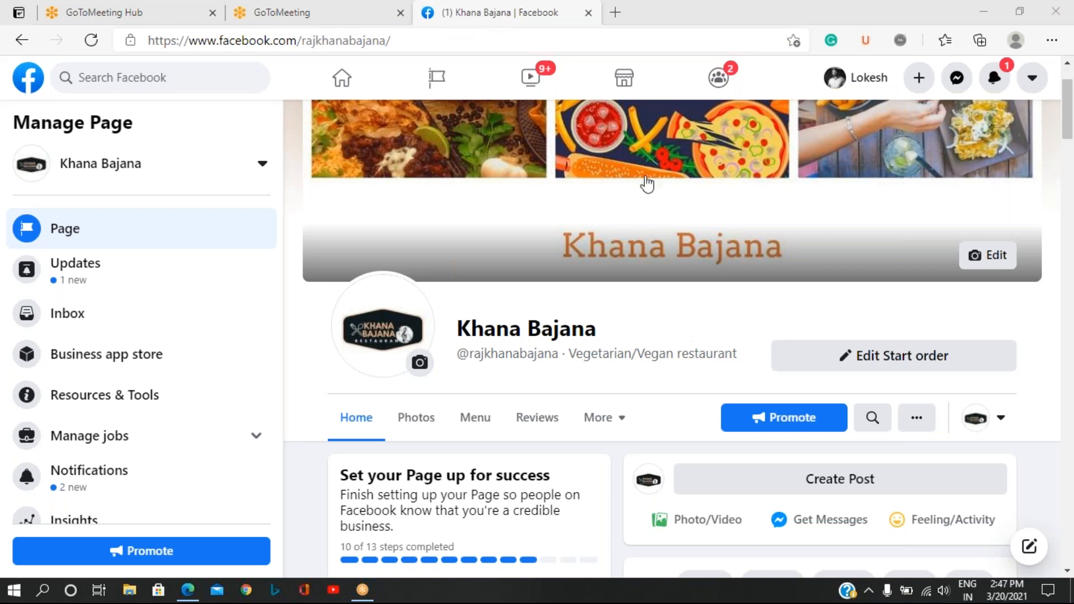
click(622, 425)
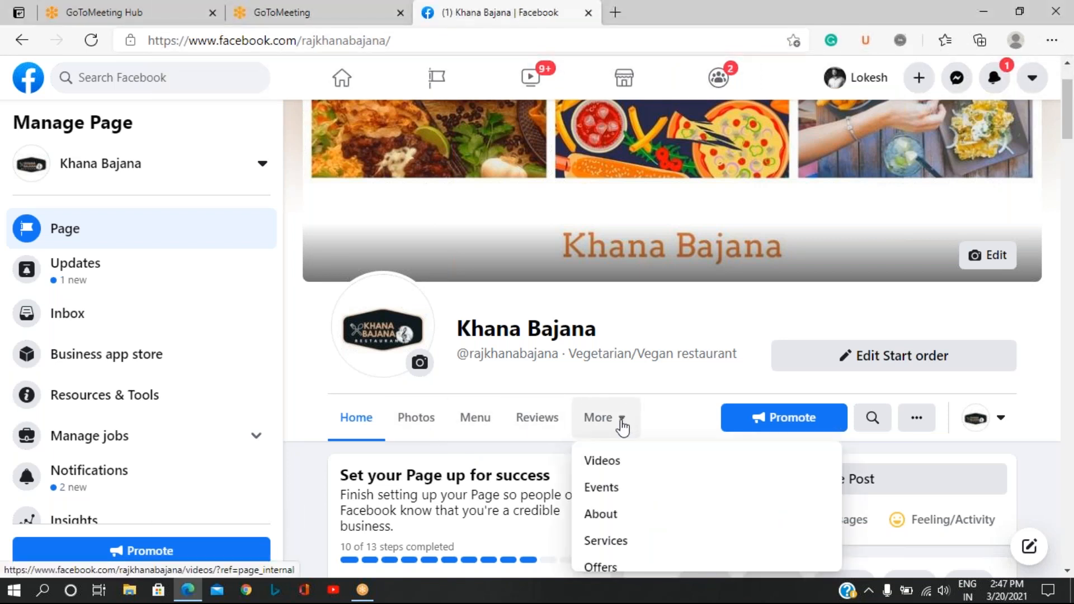
scroll(644, 559, down, 2)
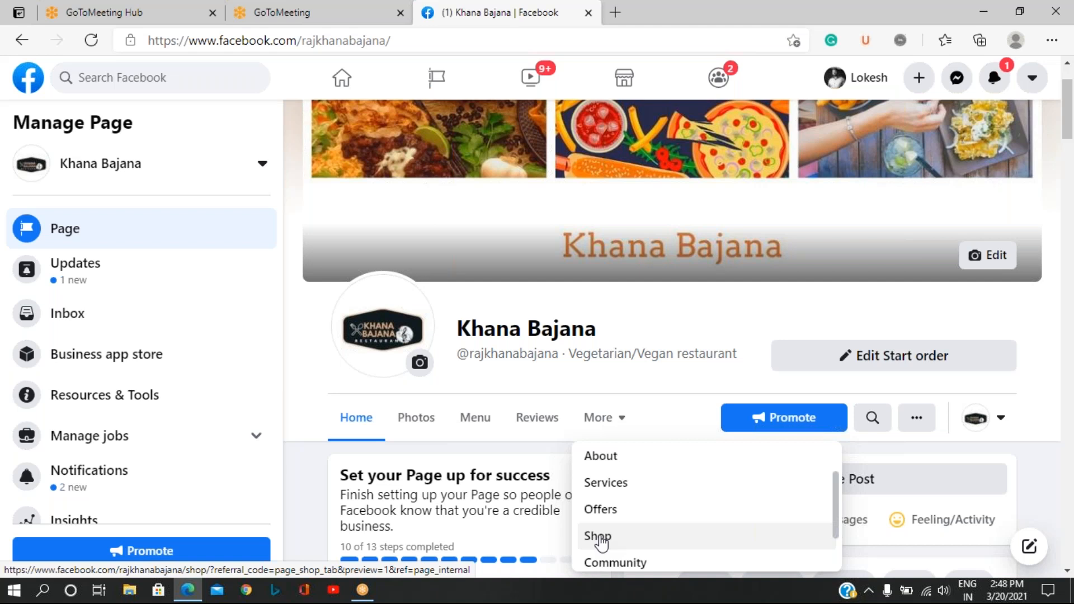
scroll(516, 422, down, 1)
scroll(516, 422, down, 2)
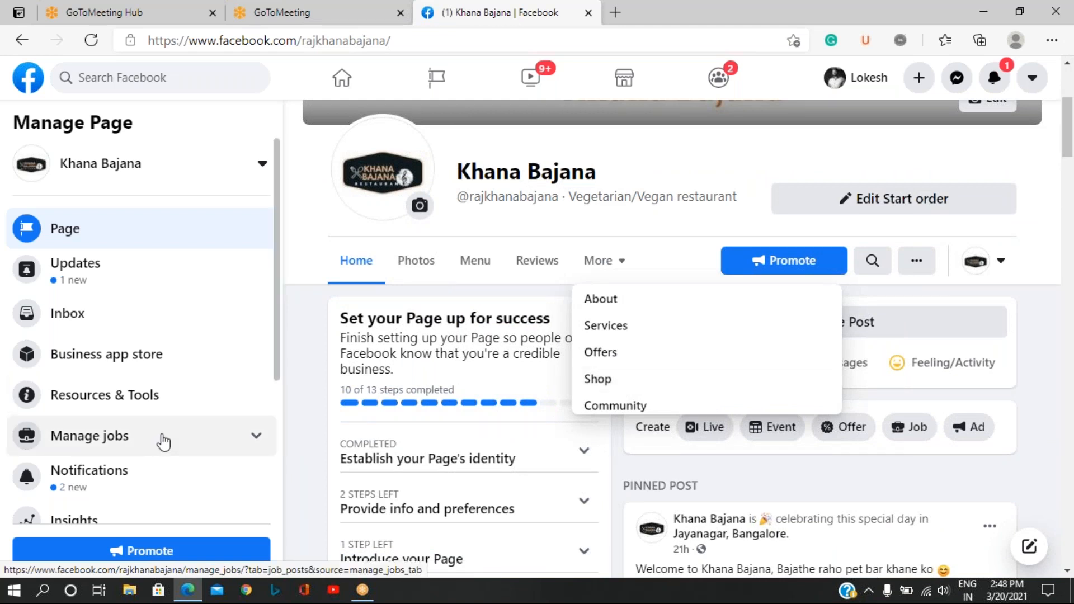
Open the Templates and tabs section of the page settings and review which tabs are turned on.
scroll(163, 442, down, 4)
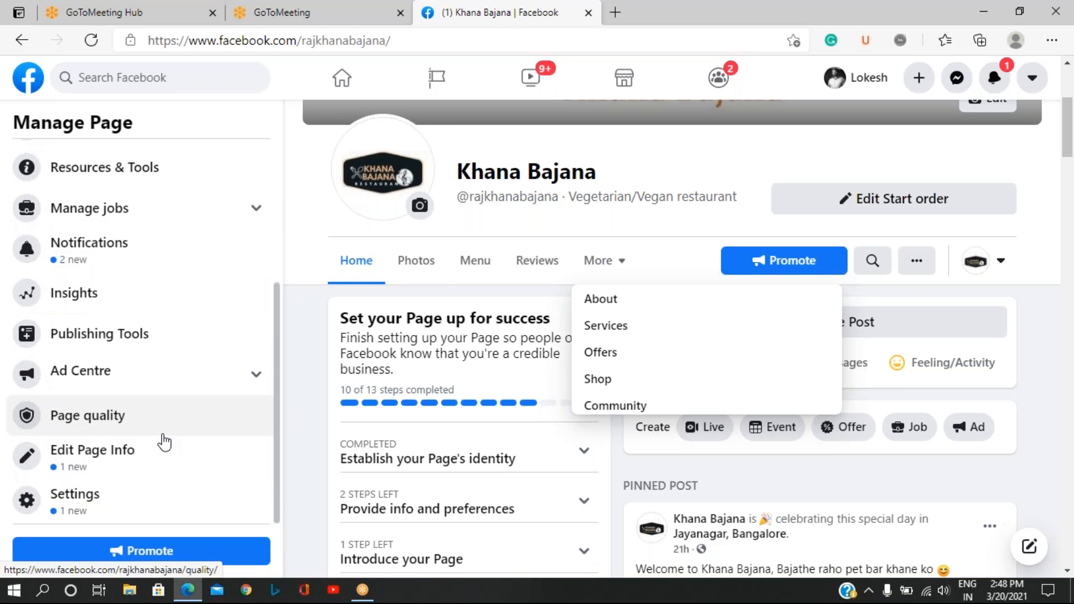
click(78, 506)
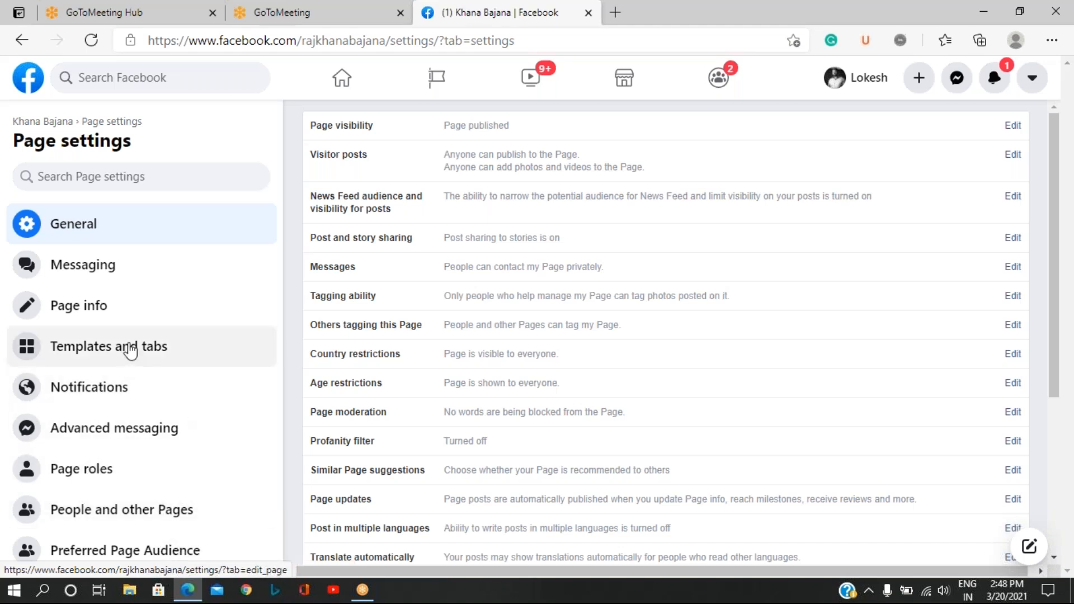
click(130, 348)
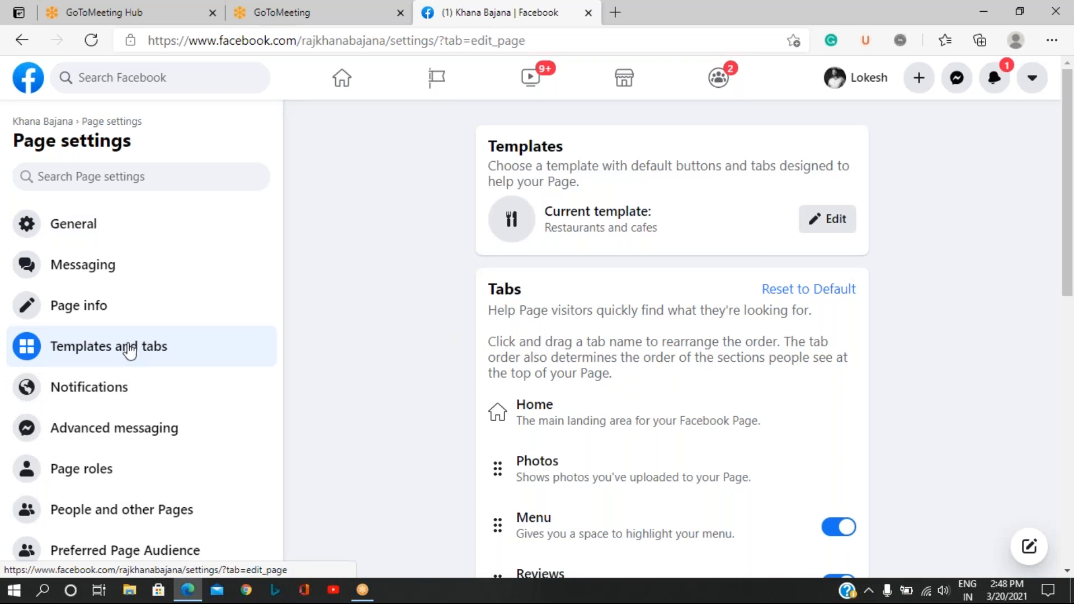
scroll(617, 337, down, 10)
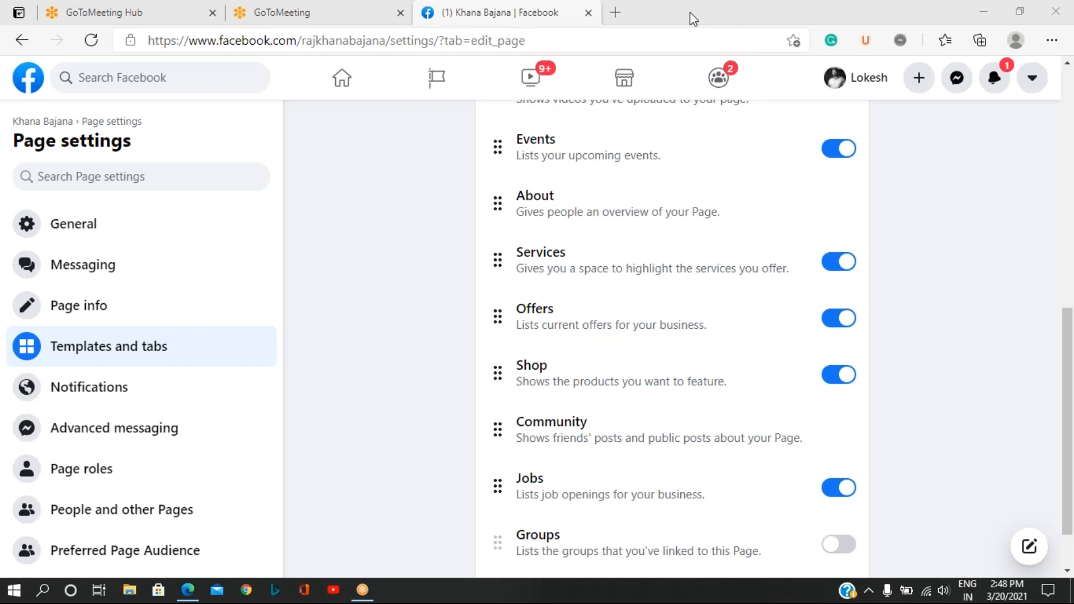
Return to the Khana Bajana page, open its Shop section and agree to the Seller's Terms and Policies.
click(31, 128)
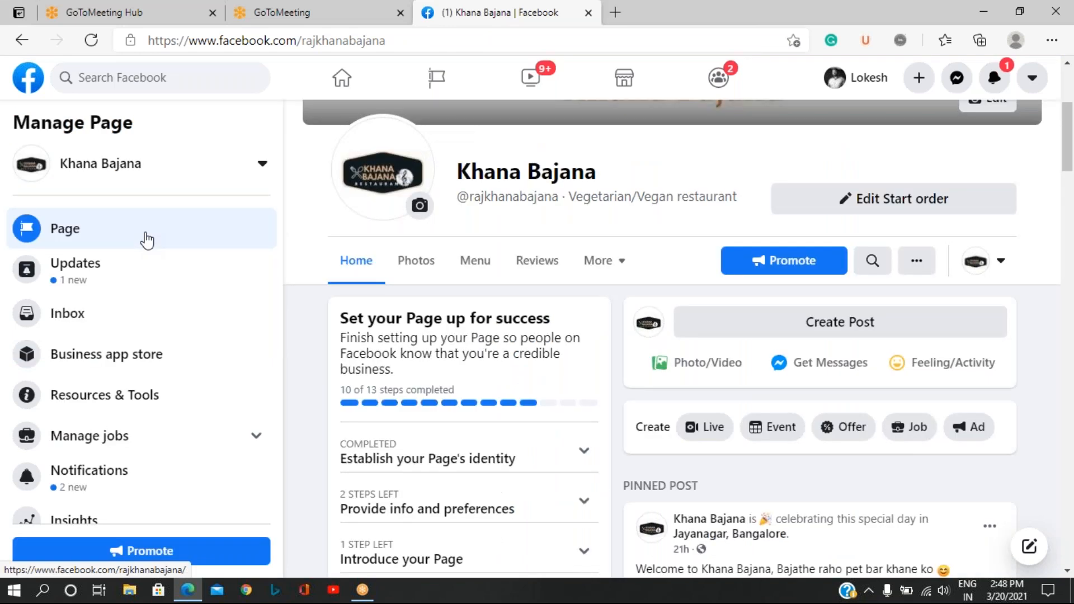
click(622, 267)
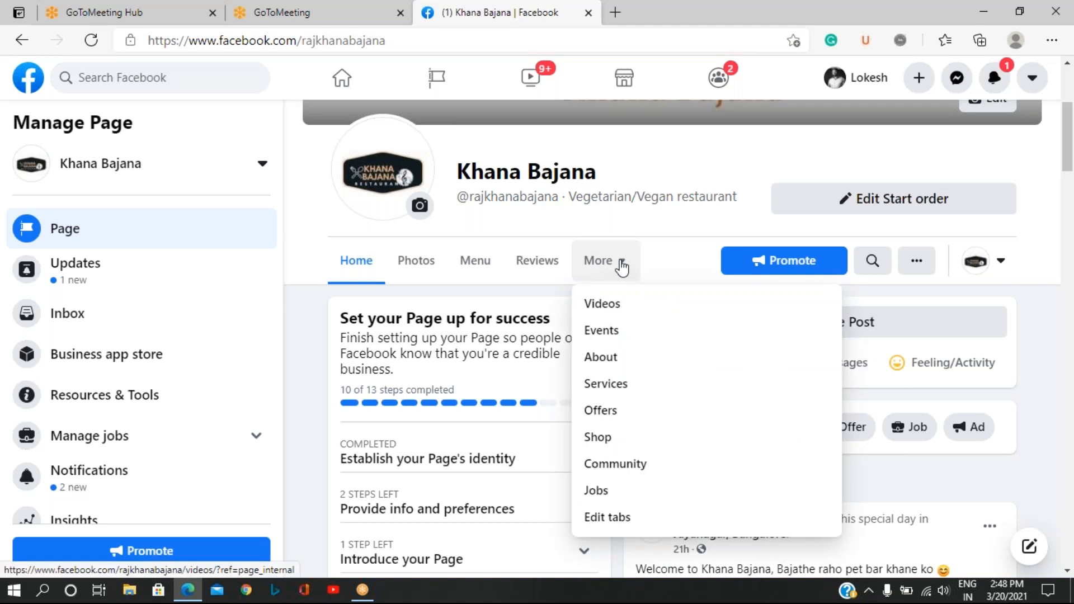
click(596, 442)
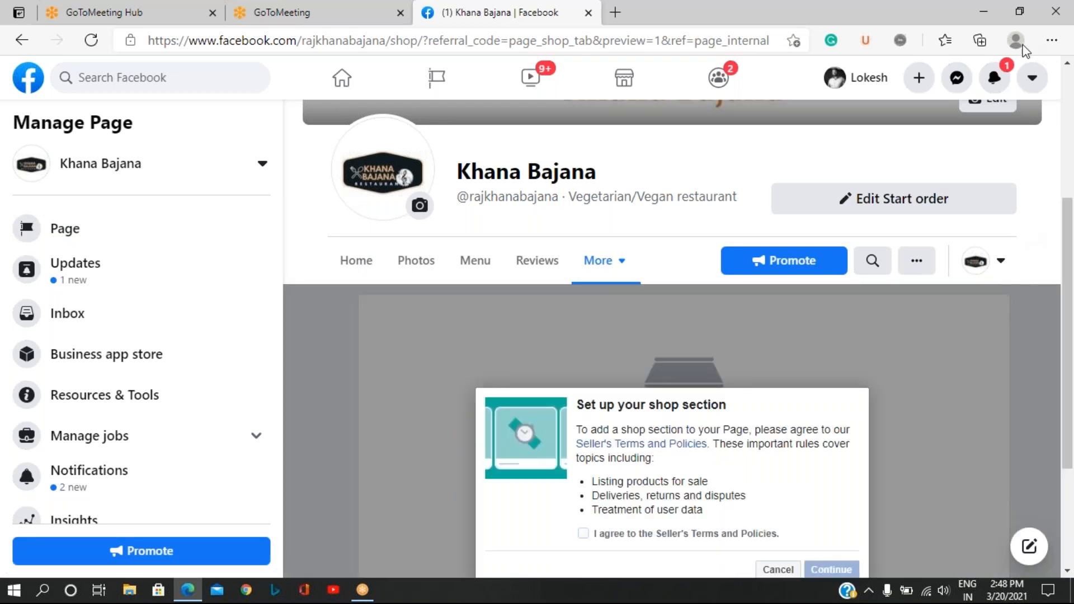
click(763, 1)
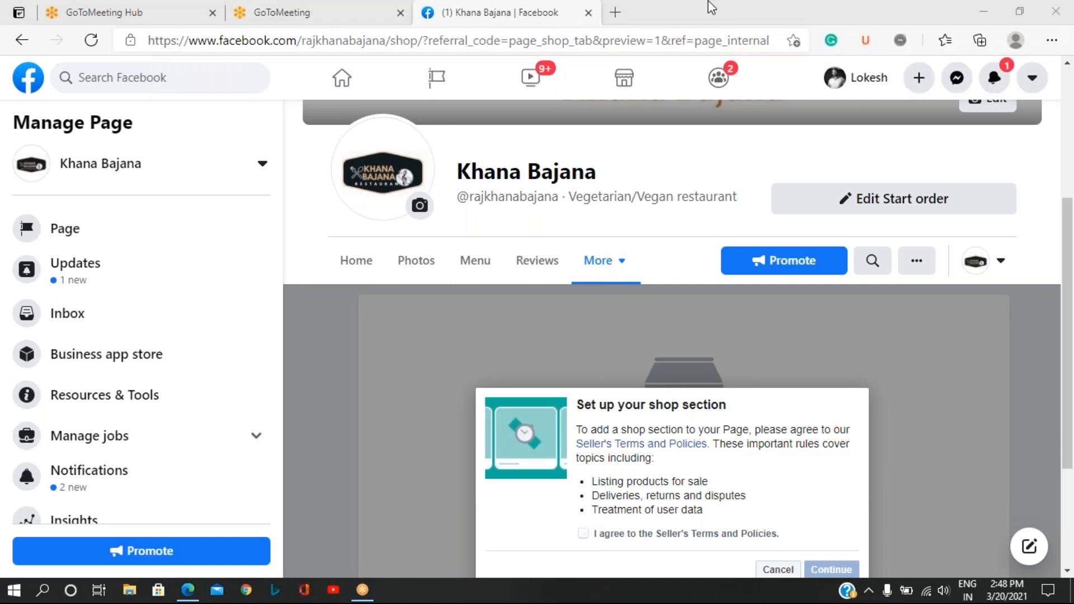
scroll(704, 354, down, 3)
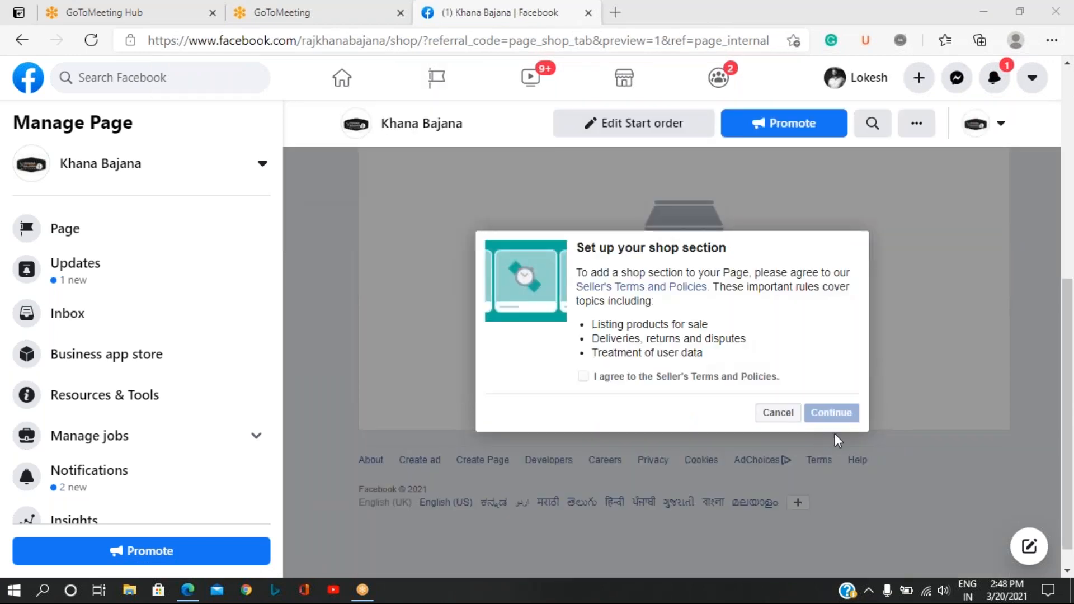
click(583, 377)
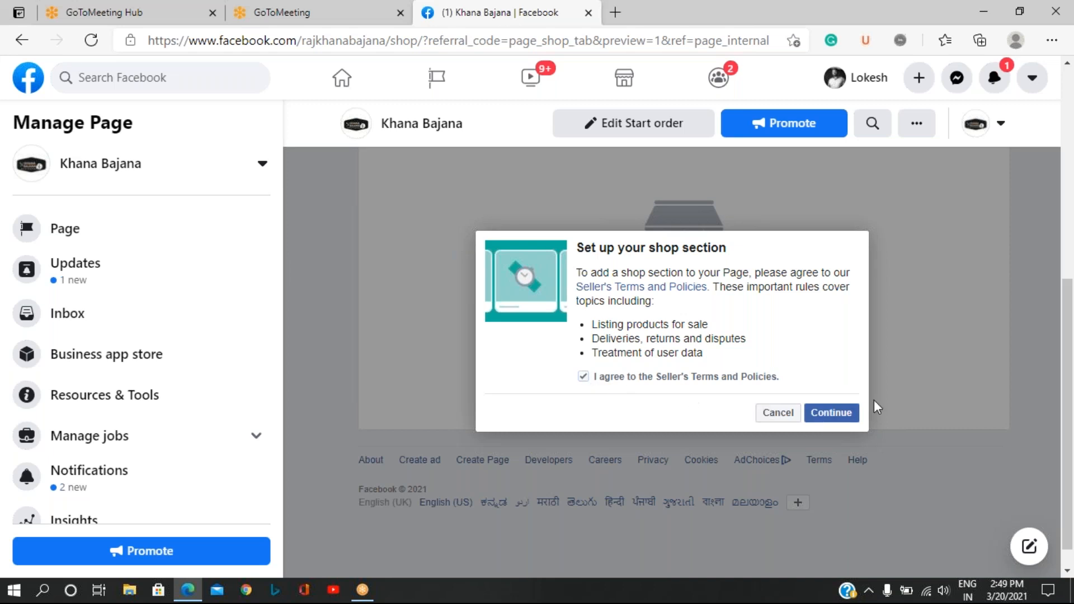
click(834, 416)
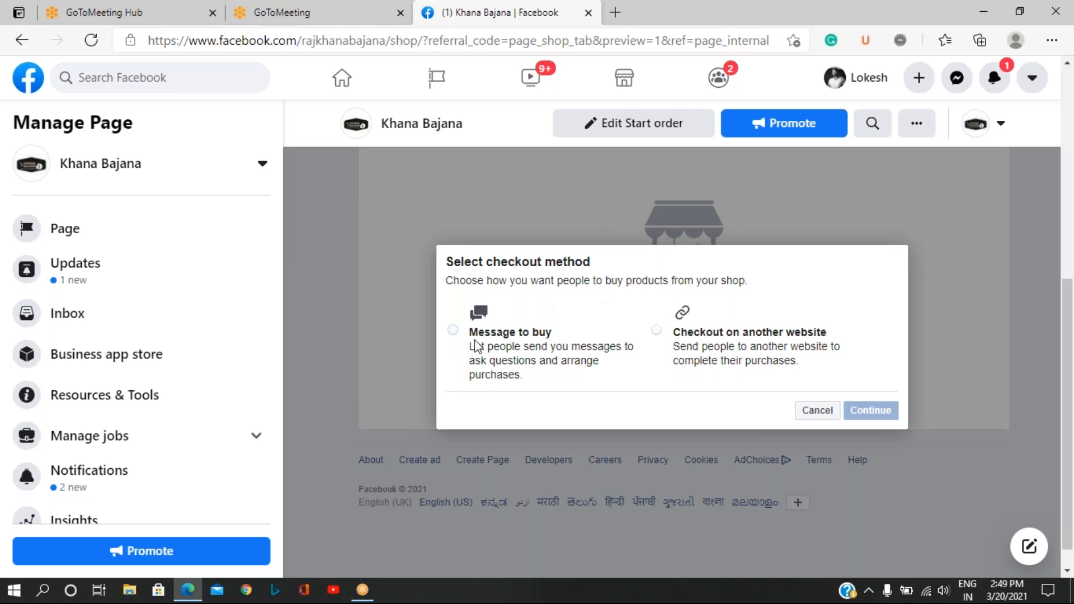
Choose Message to buy as the shop's checkout method and save Indian Rupee as its currency.
click(453, 331)
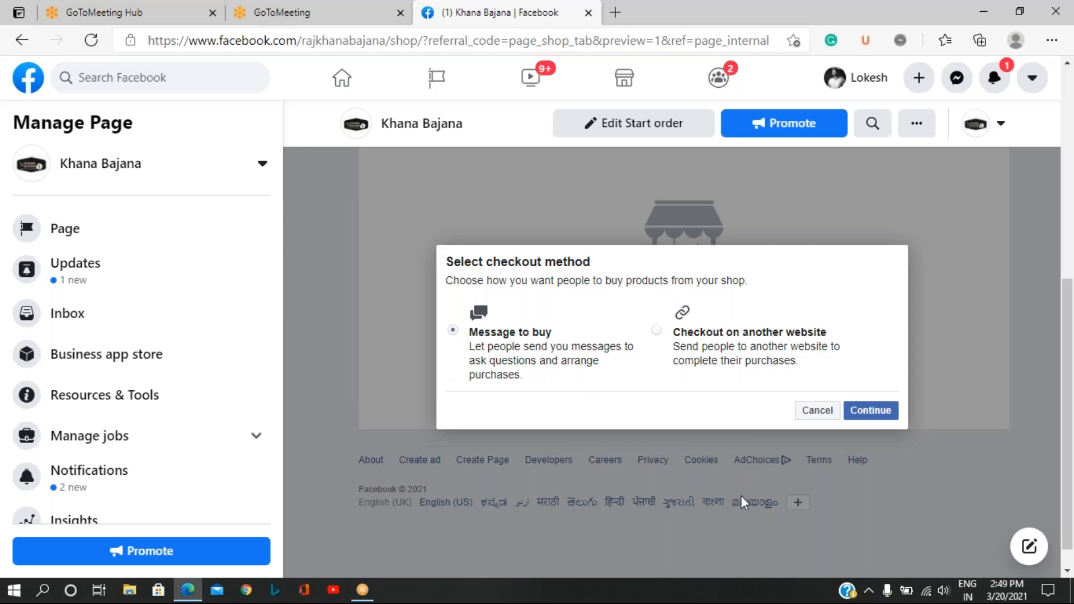
click(873, 411)
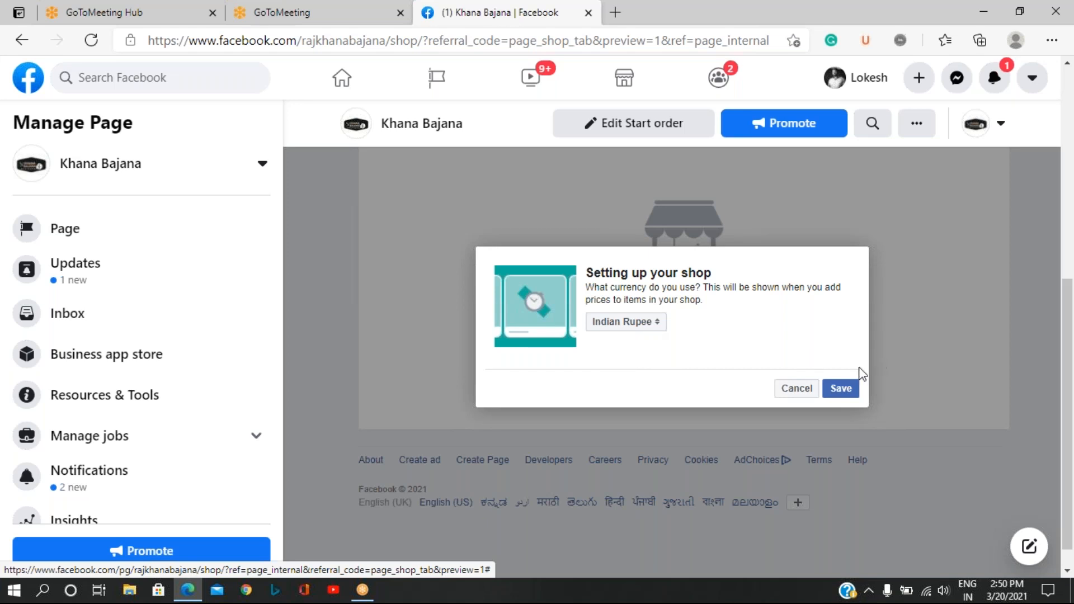
click(846, 388)
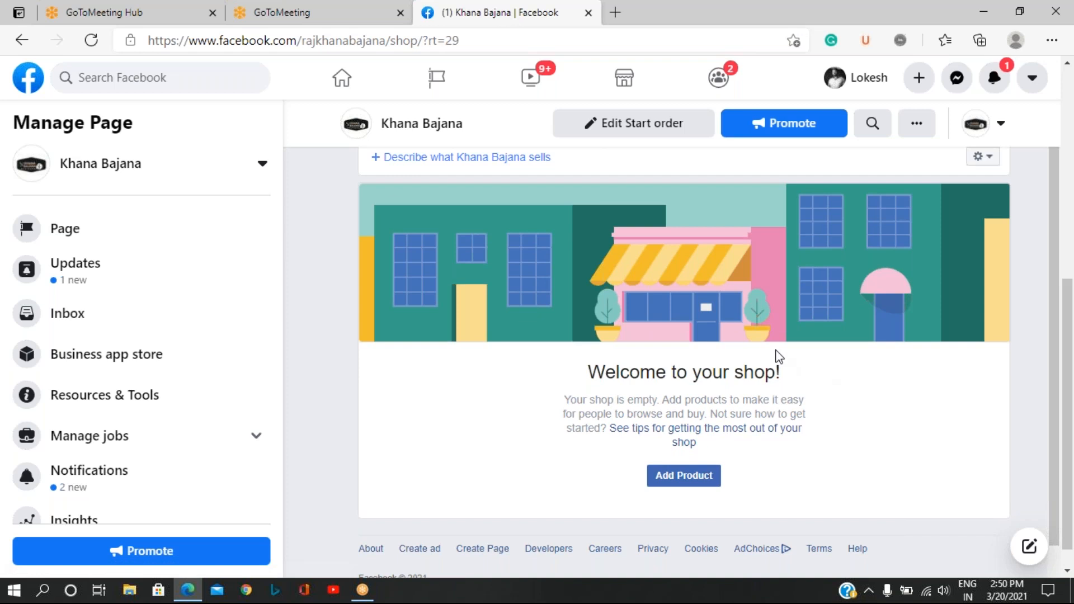
Start a new shop product and add the photo content9442.jpg from the Khana bajana folder in Pictures.
scroll(652, 324, down, 1)
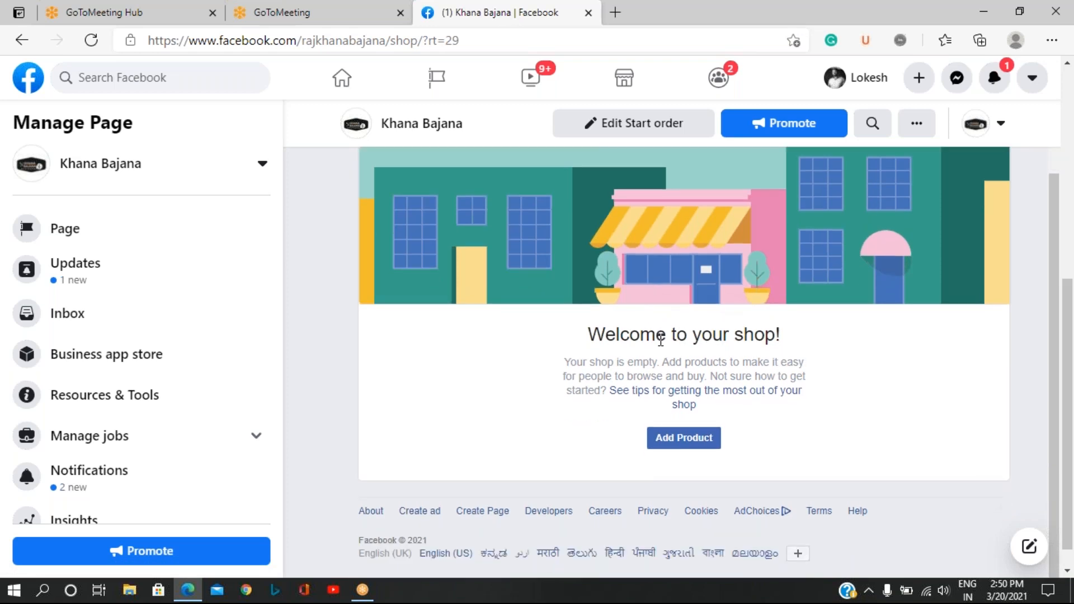
click(692, 448)
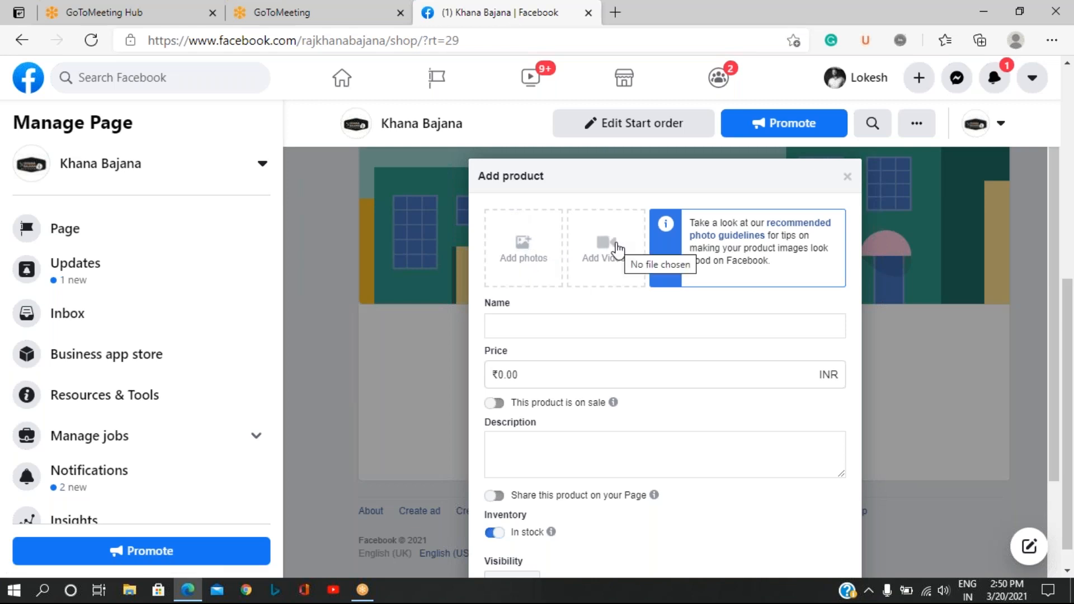
click(538, 257)
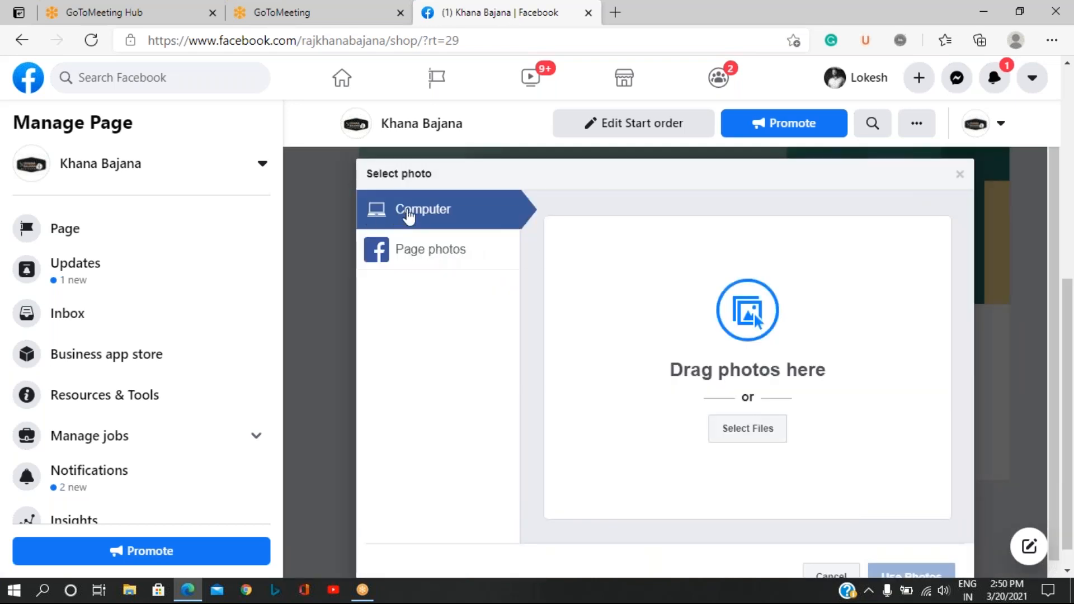
click(746, 431)
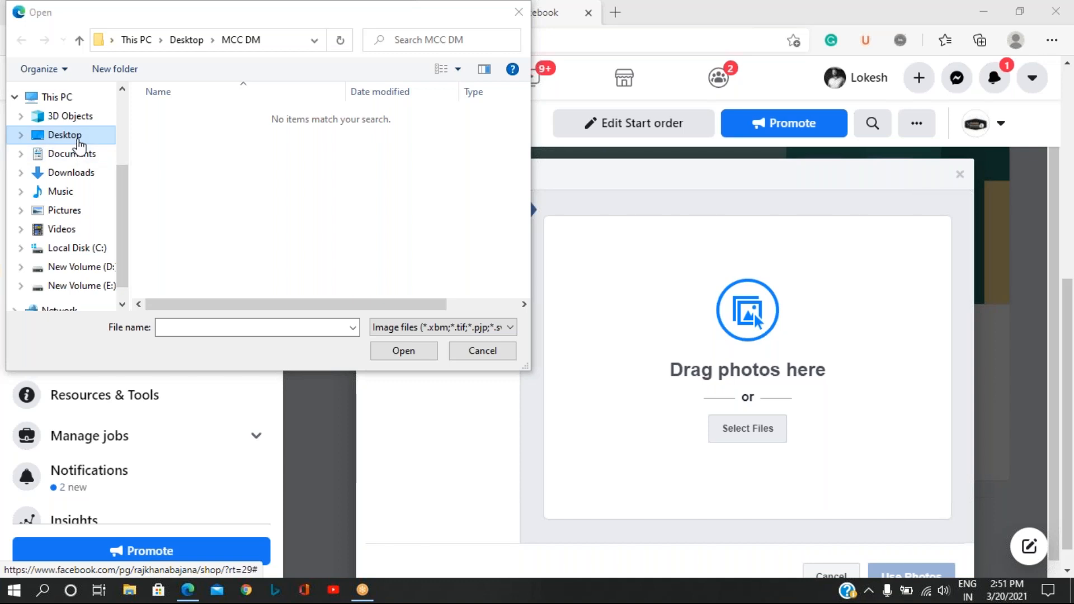
click(64, 213)
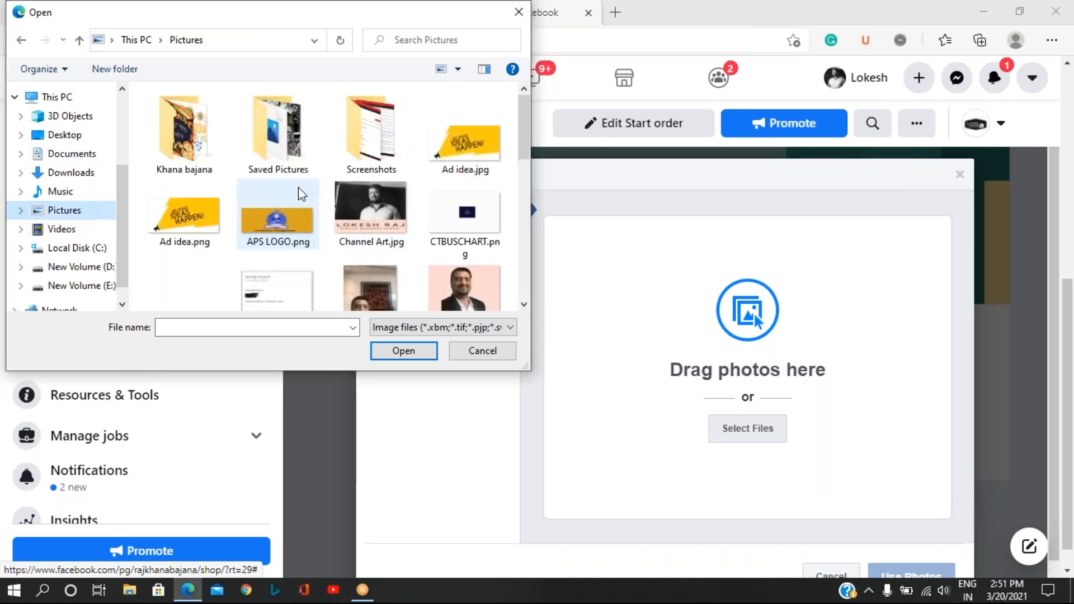
click(193, 148)
double_click(194, 148)
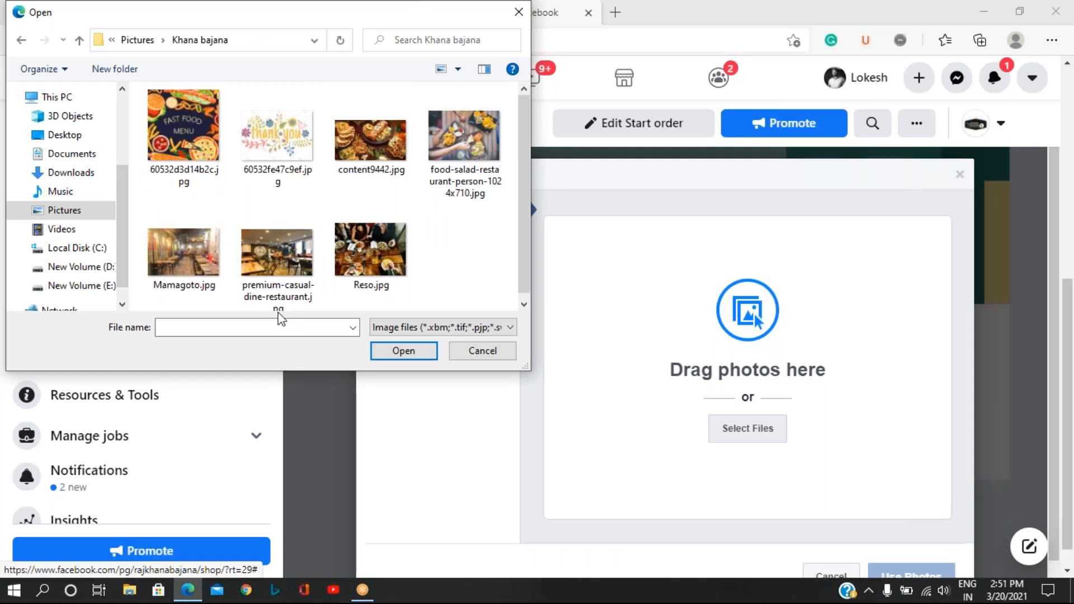
click(370, 143)
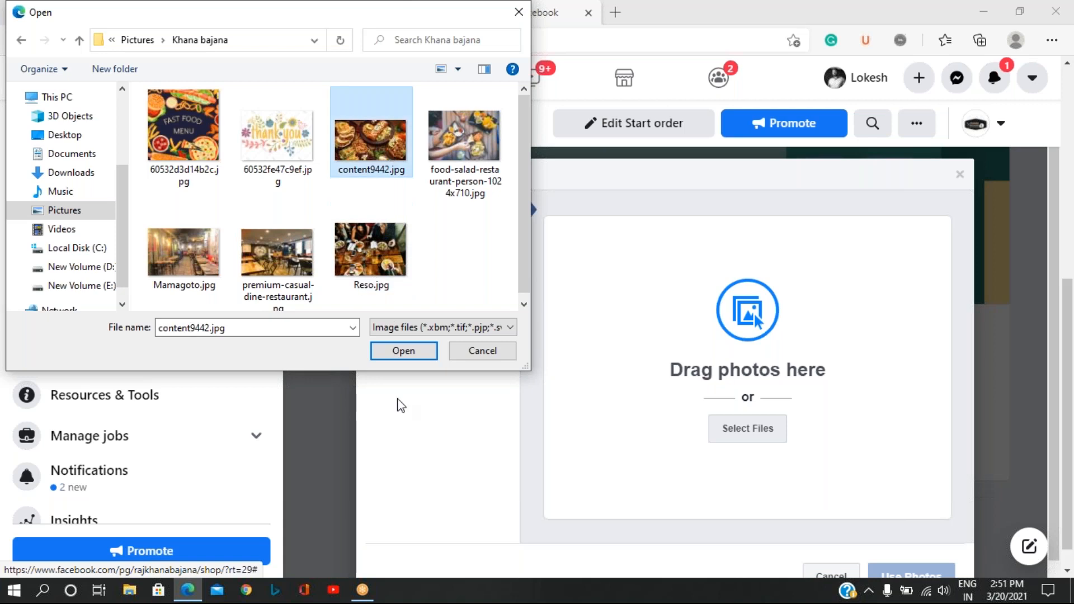
click(402, 352)
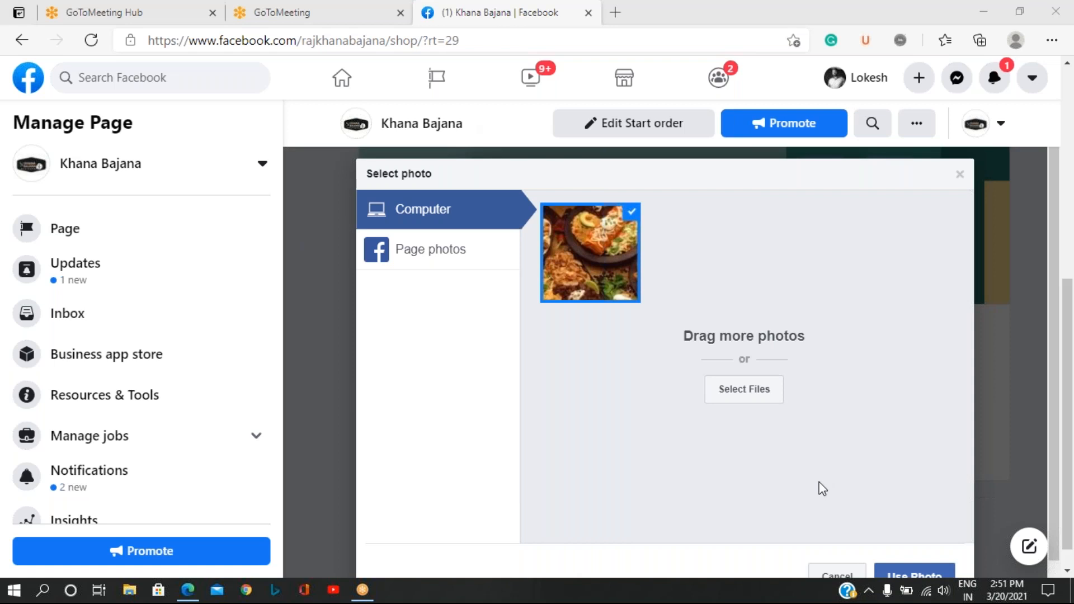
scroll(817, 489, down, 1)
click(926, 543)
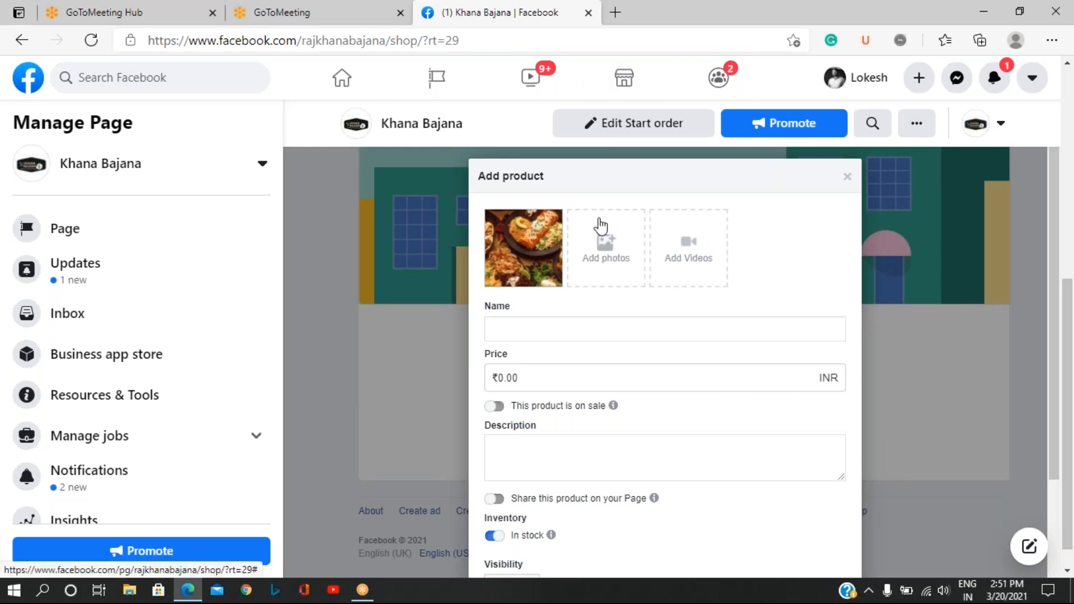
Name the product Paneer Pizza Roll.
click(496, 329)
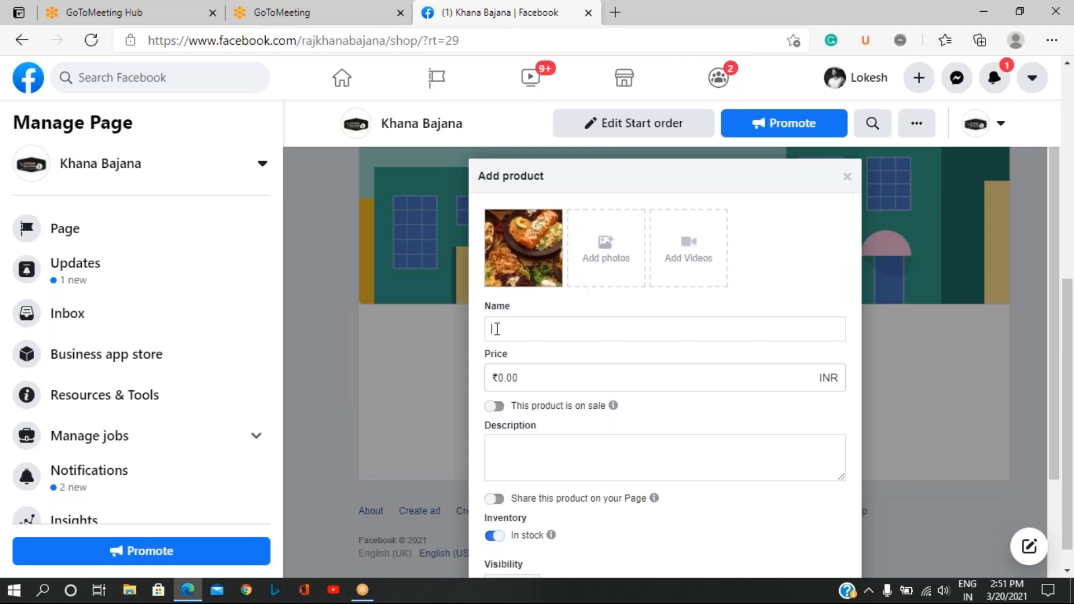
text(Pizza)
text( R)
text(oll)
text(Paneer)
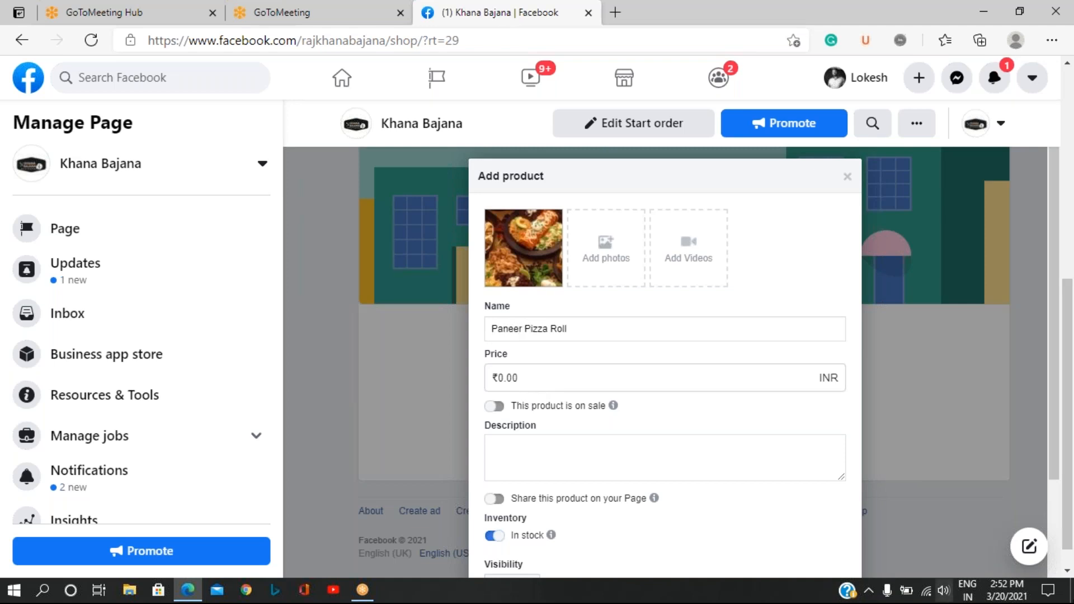
Set the product's price to ₹150.00 and leave it not on sale after checking the sale price option.
click(546, 377)
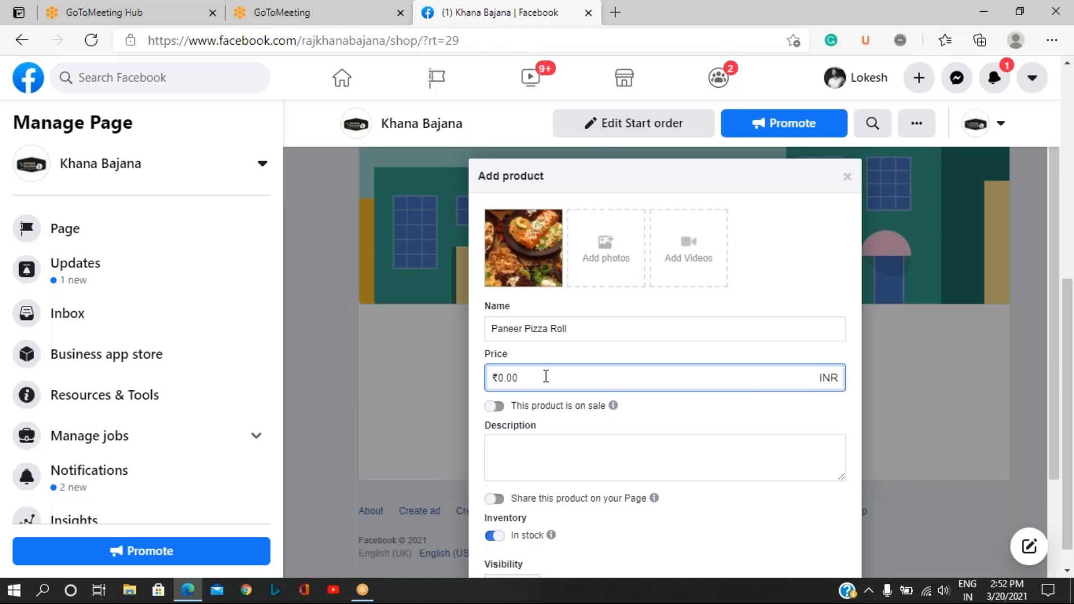
key(BackSpace)
key(BackSpace)
key(BackSpace)
key(BackSpace)
text(150)
click(691, 434)
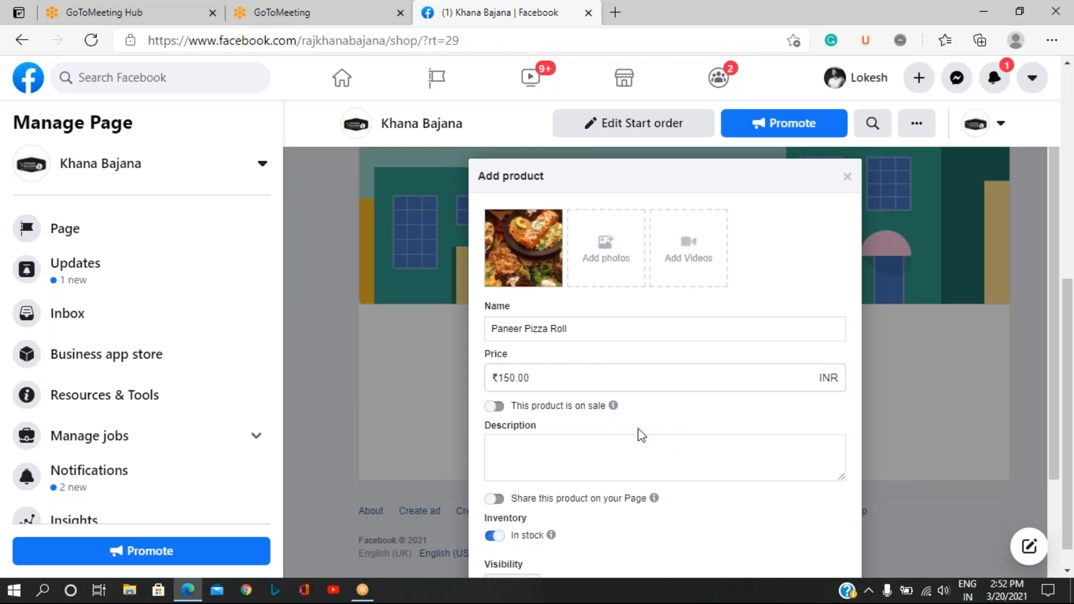
click(496, 406)
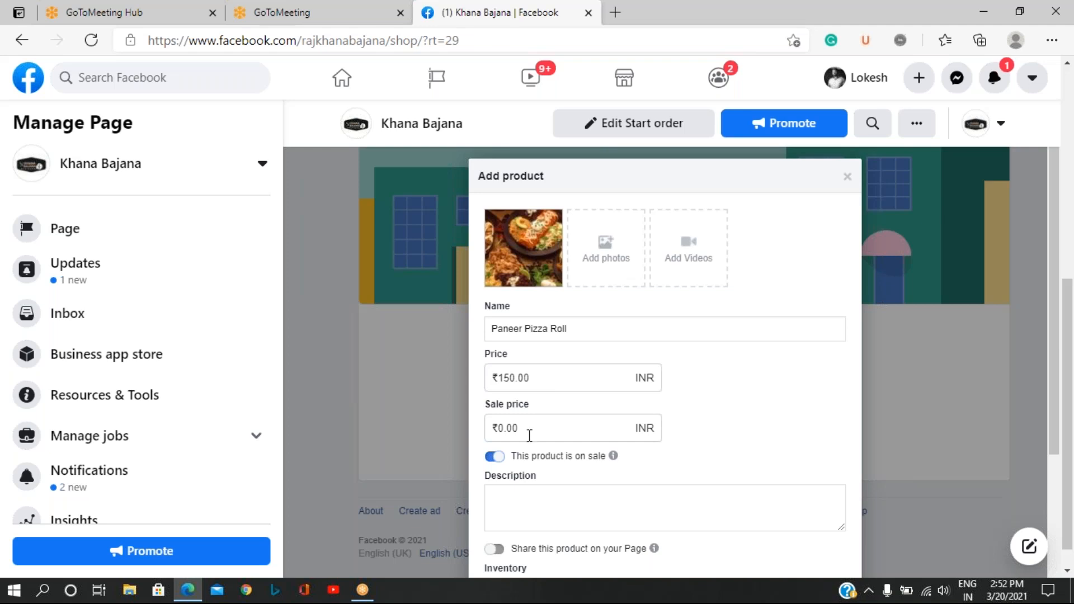
click(492, 462)
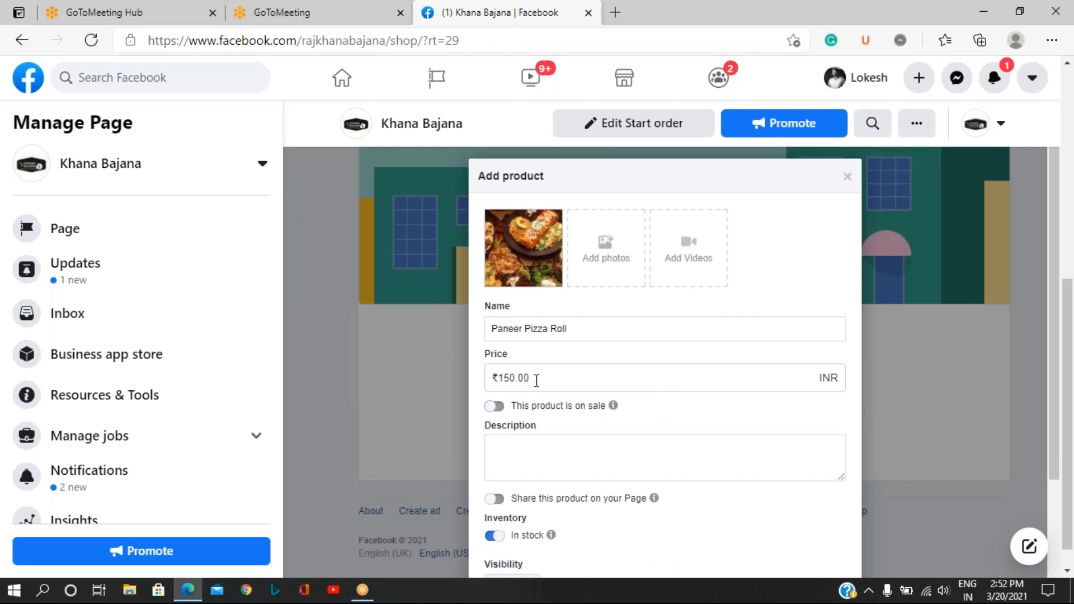
Enter the product description "Combination Pizza and Paneer Roll with delicious sauces".
click(570, 457)
text(Combinat)
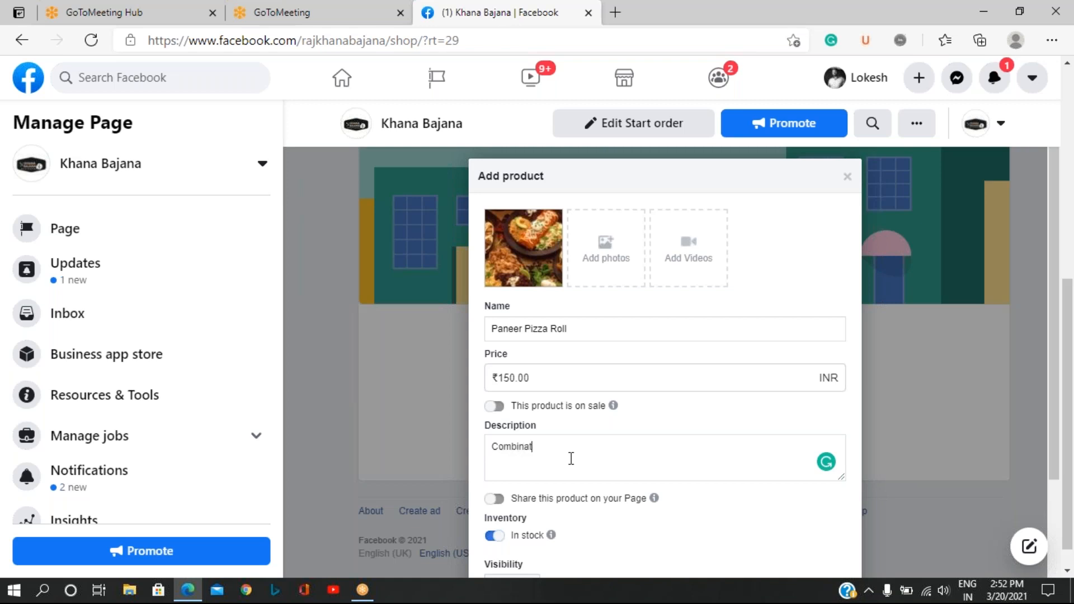
text(ion )
text(Pl)
text(zza and )
text(Paneer)
text( Roll )
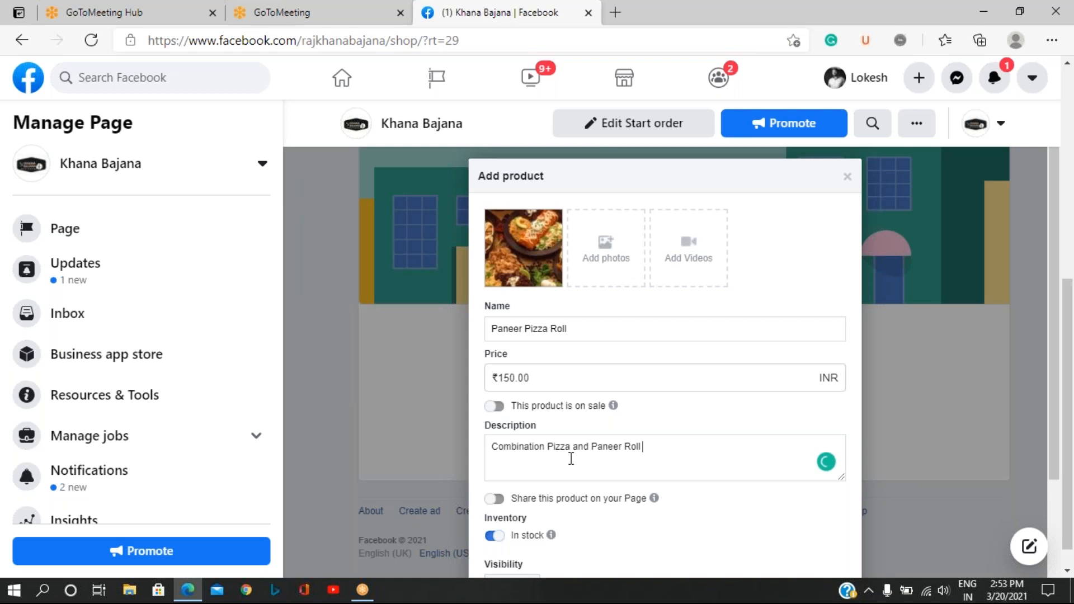
text(with delicious)
text(sauces)
Turn on sharing the product on the Page, keep visibility Public and condition New, and add the product to the shop.
scroll(673, 428, down, 3)
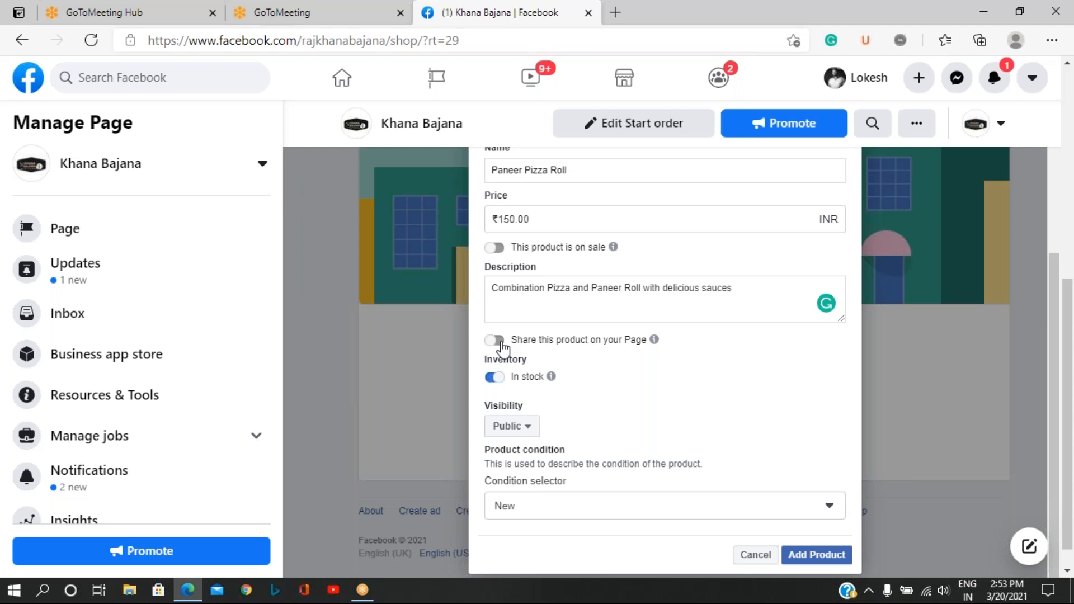
click(500, 343)
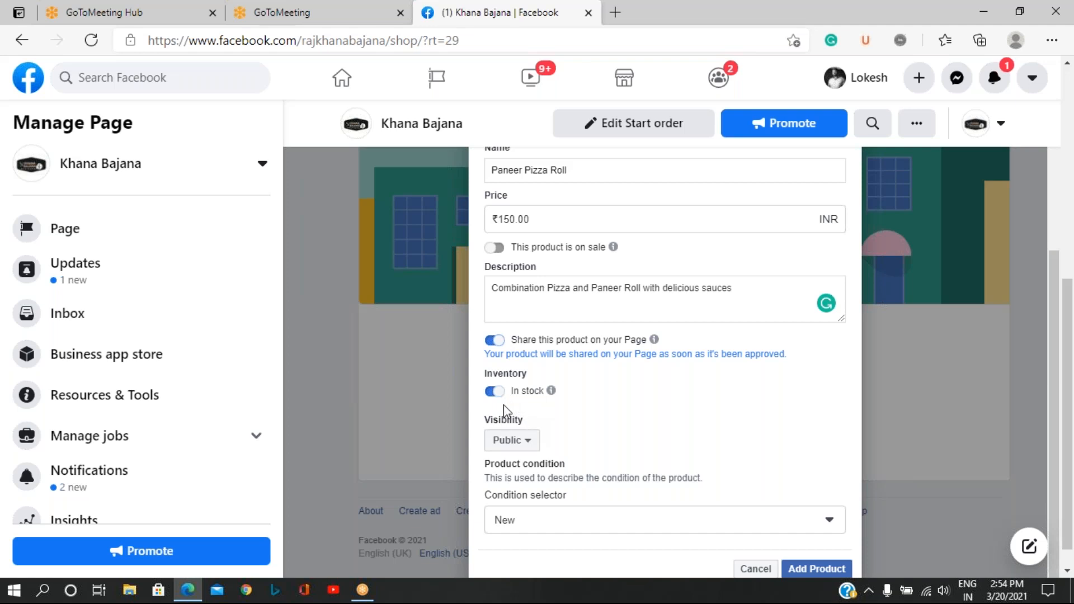
click(523, 444)
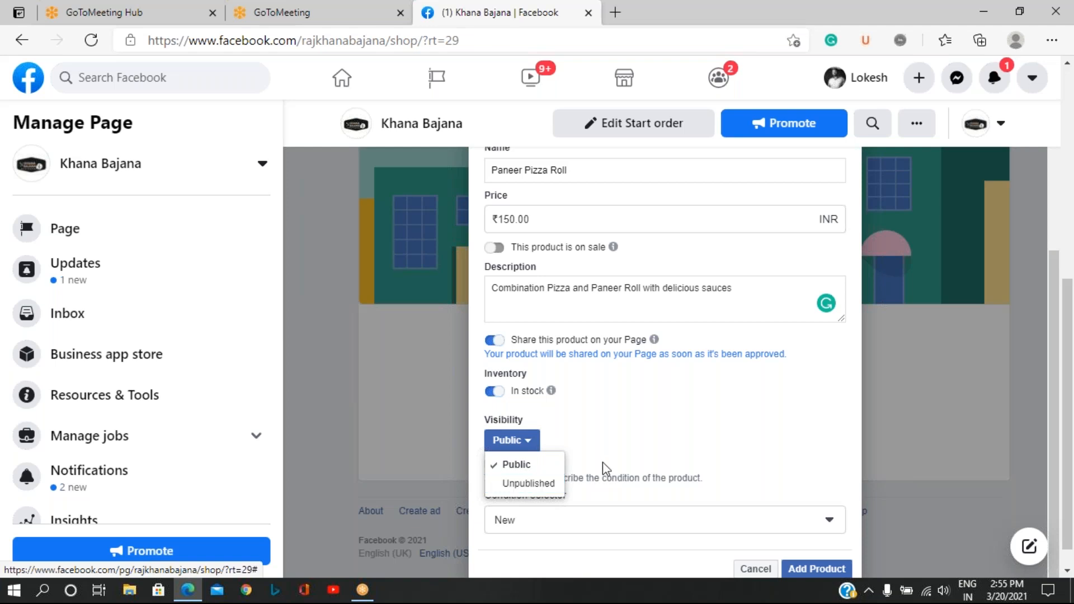
click(625, 440)
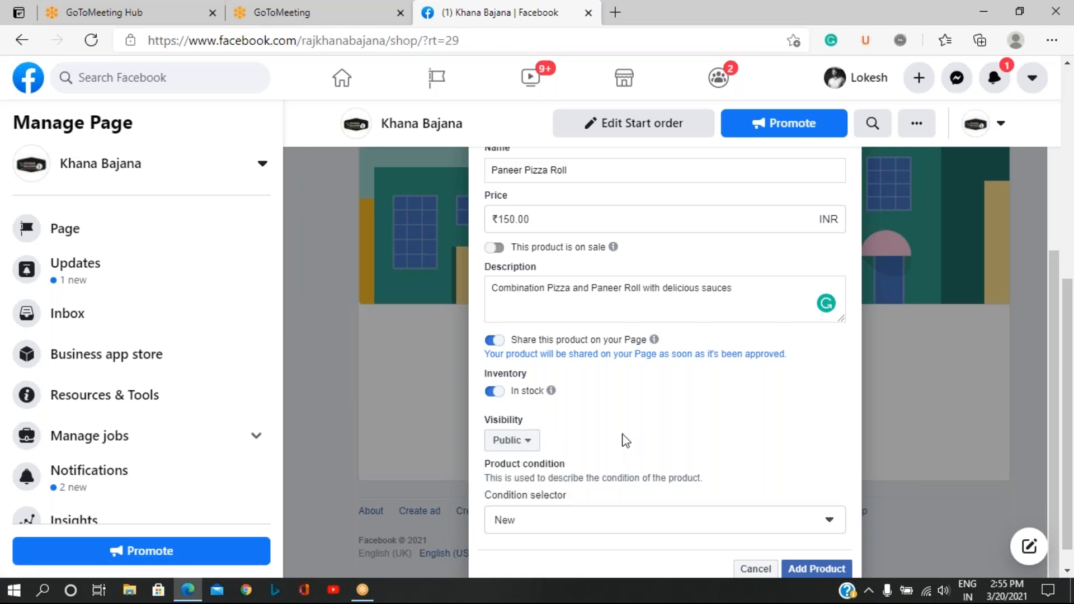
scroll(625, 441, down, 1)
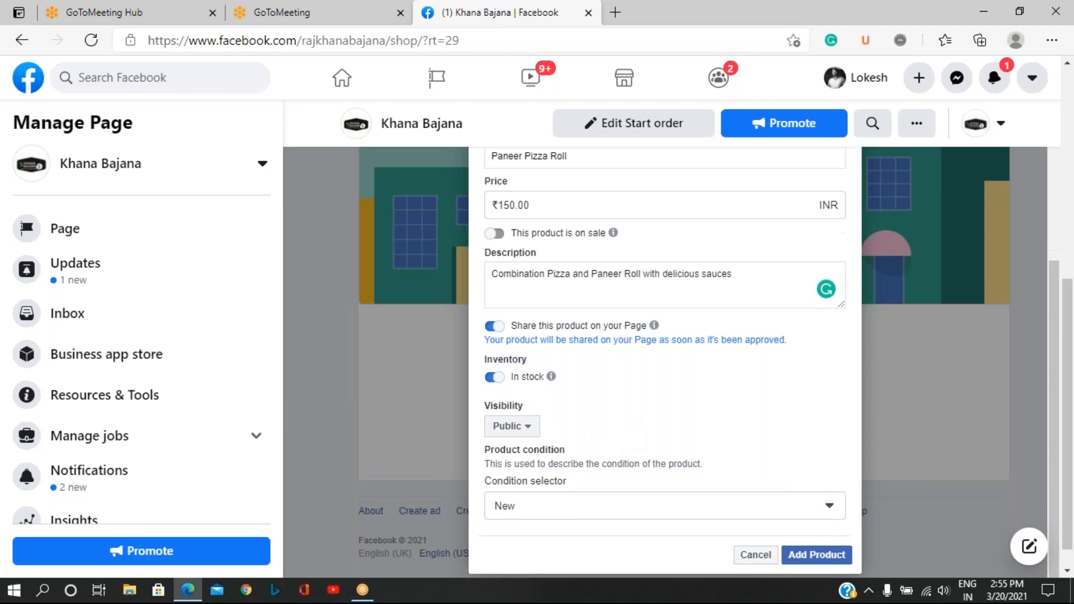
click(827, 507)
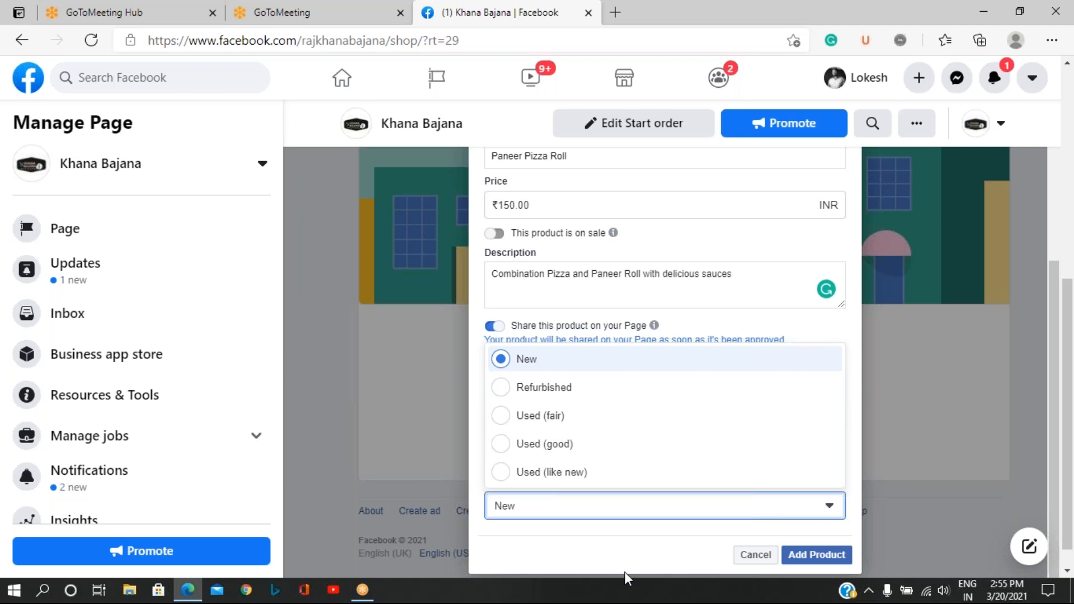
click(636, 555)
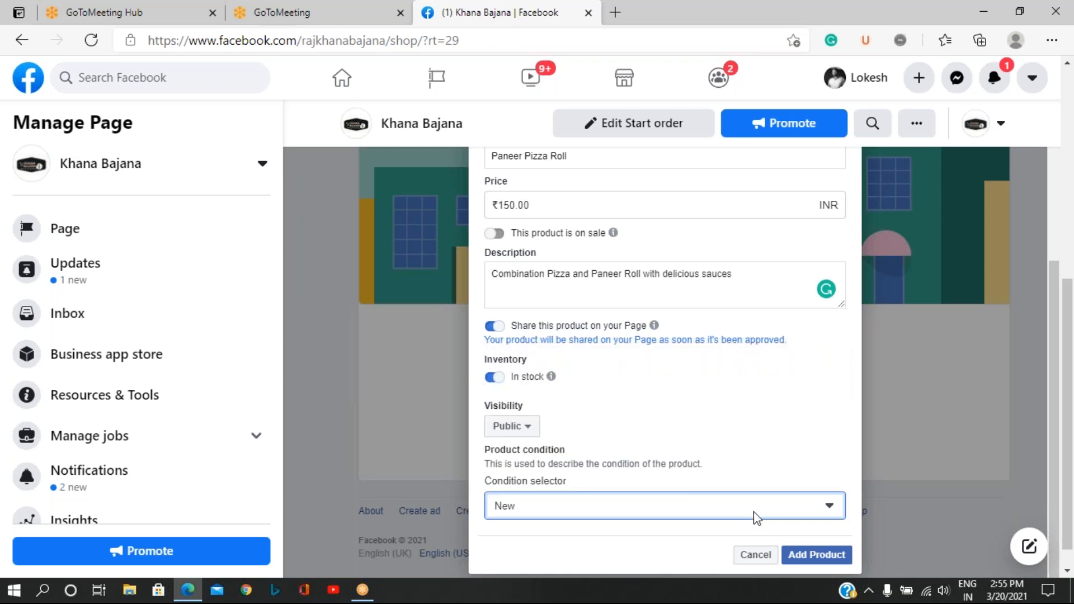
click(816, 555)
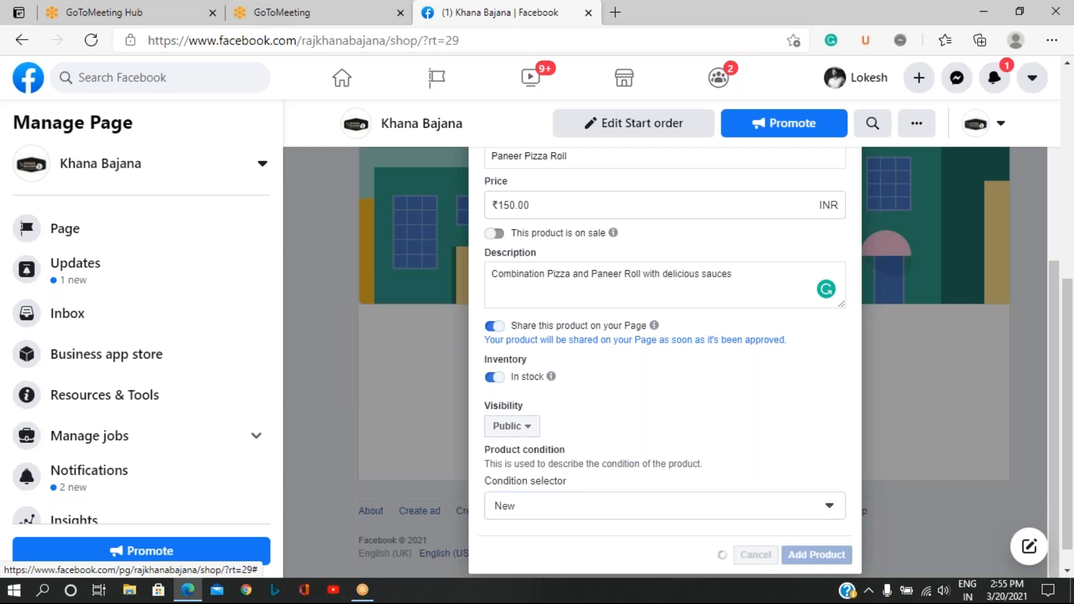
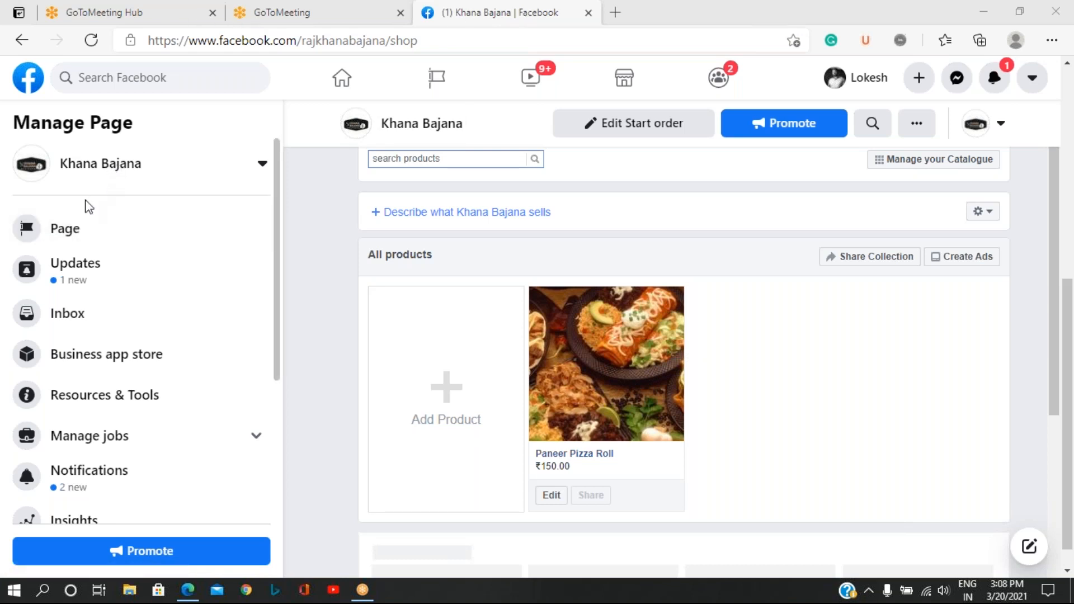
click(101, 175)
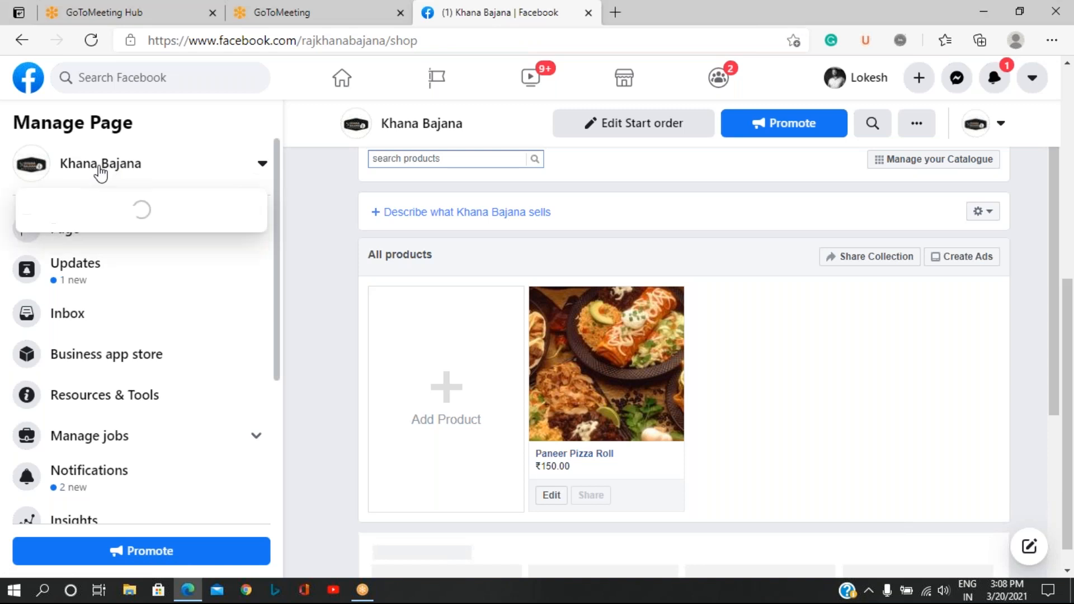
click(120, 167)
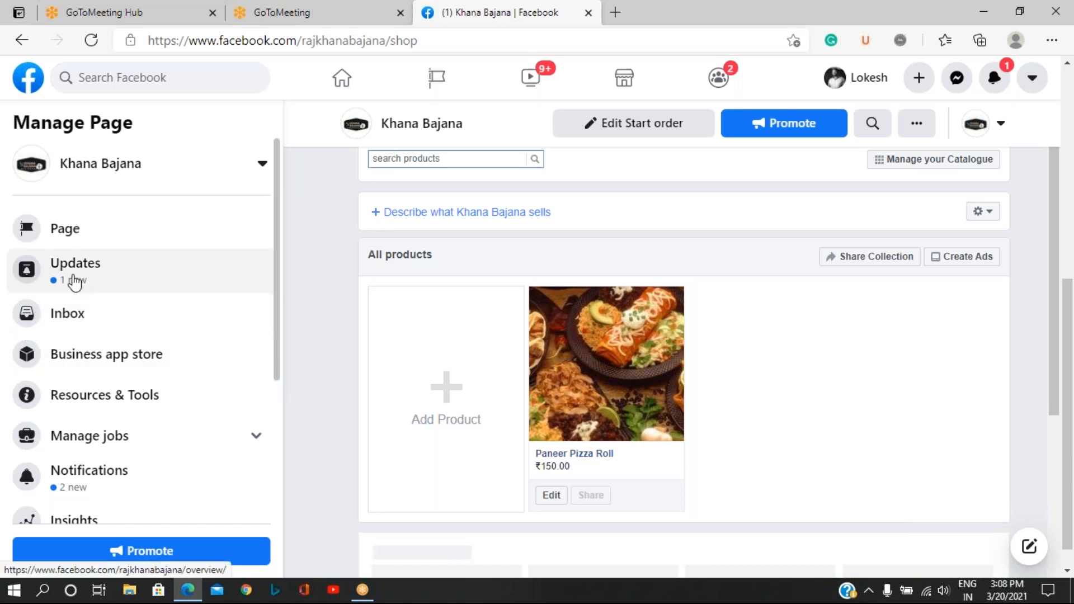
click(73, 316)
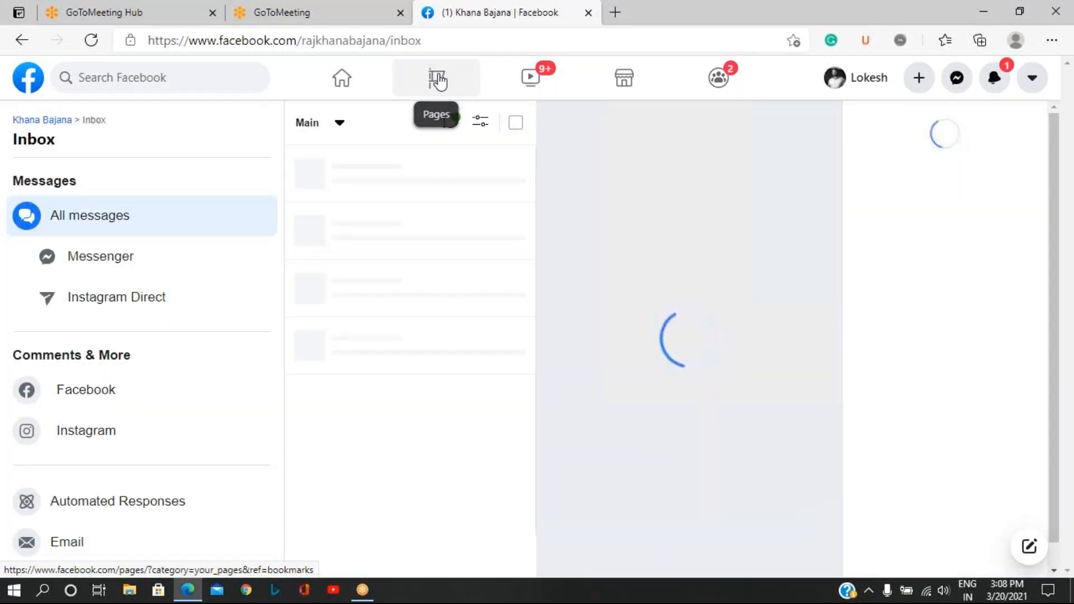
Open the Khana Bajana page from the list of managed Pages and start boosting its pinned welcome post.
click(438, 81)
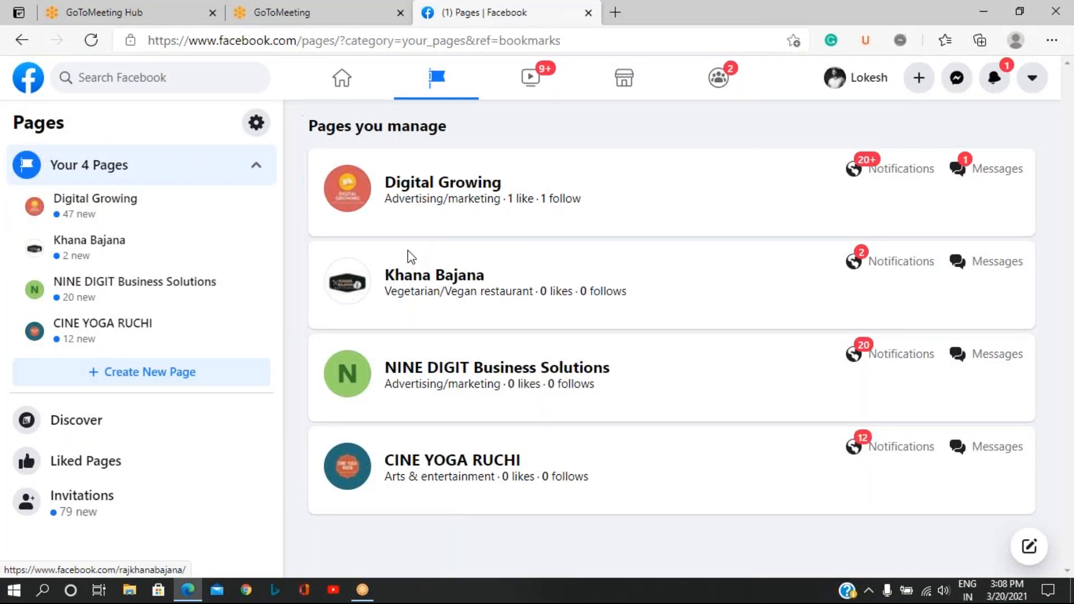
click(430, 278)
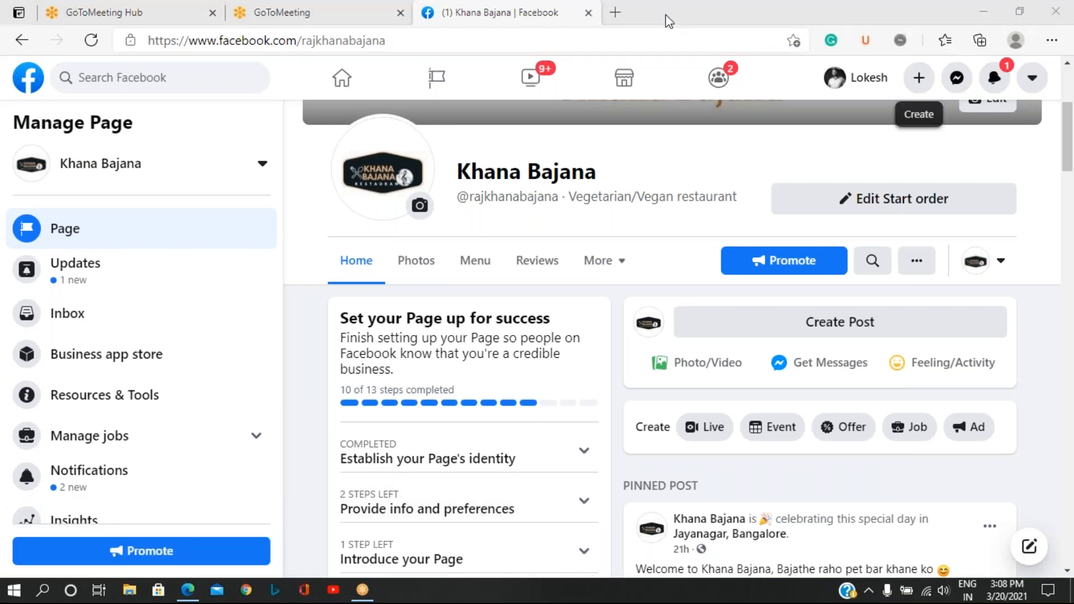
scroll(848, 414, down, 5)
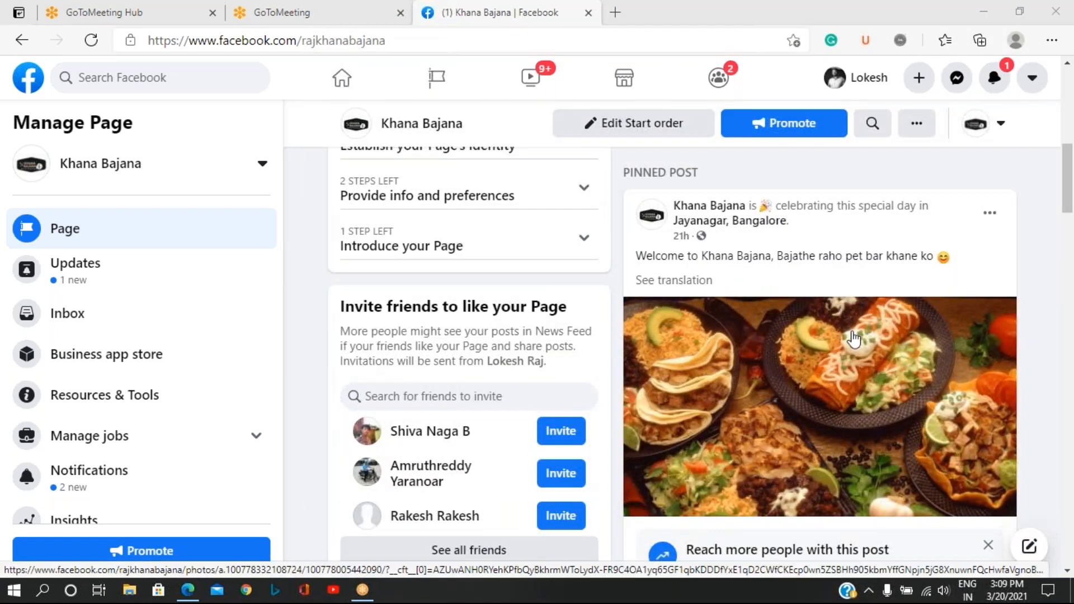
scroll(852, 344, down, 4)
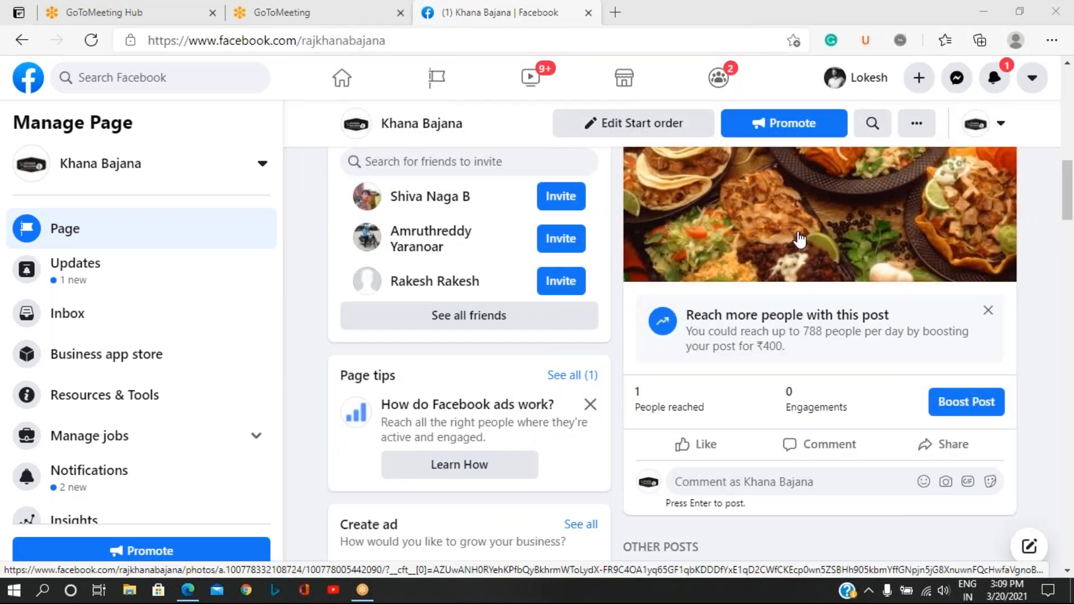
click(967, 405)
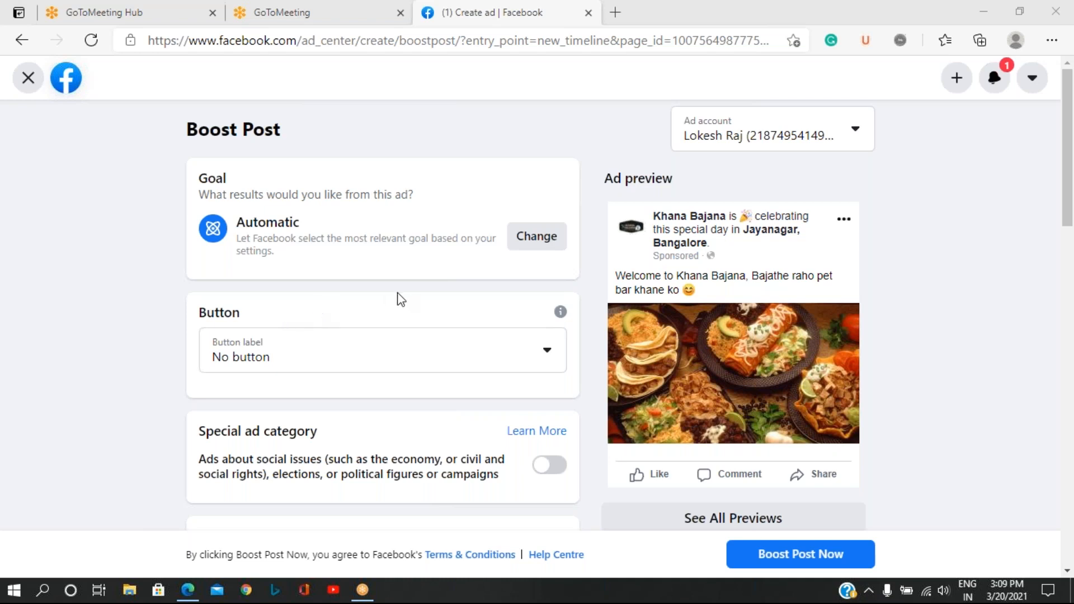
Set the boosted post's button label to Book Now.
click(546, 354)
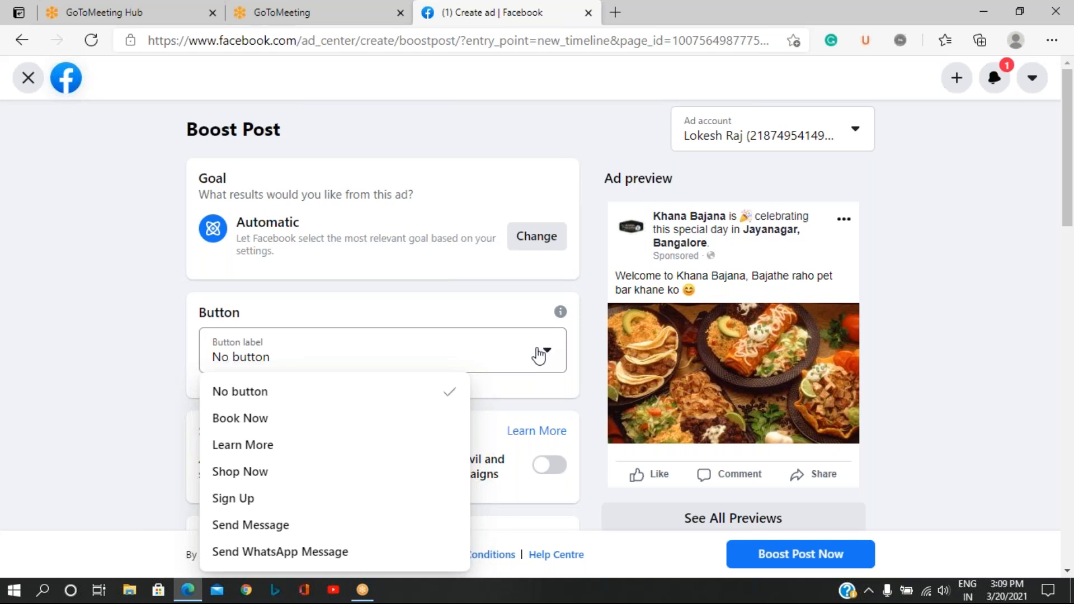
click(262, 424)
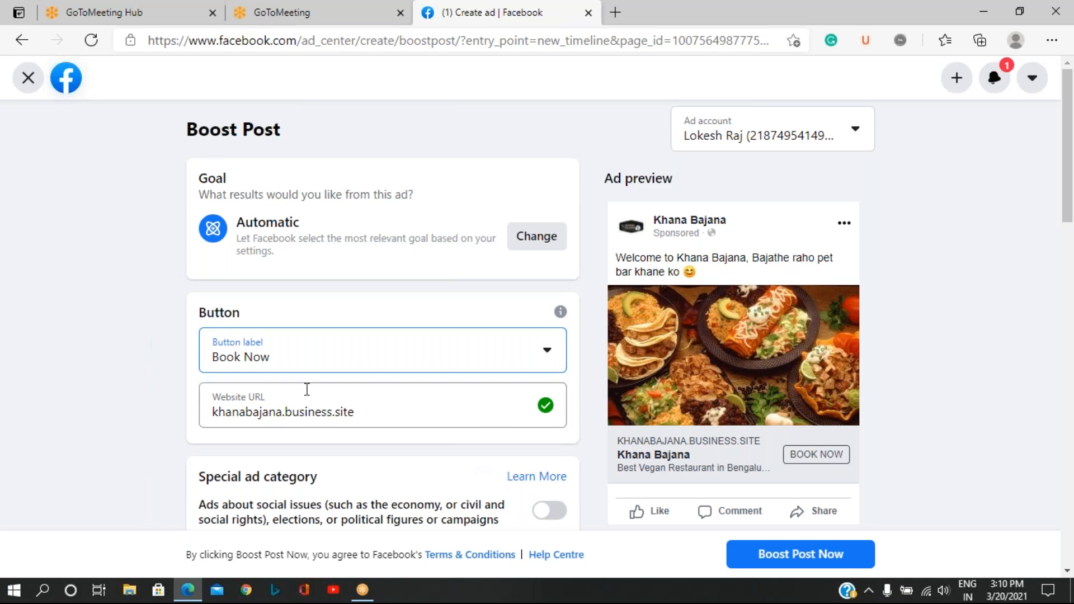
Edit the targeted audience's details and set the age range to 18–53.
scroll(307, 389, down, 4)
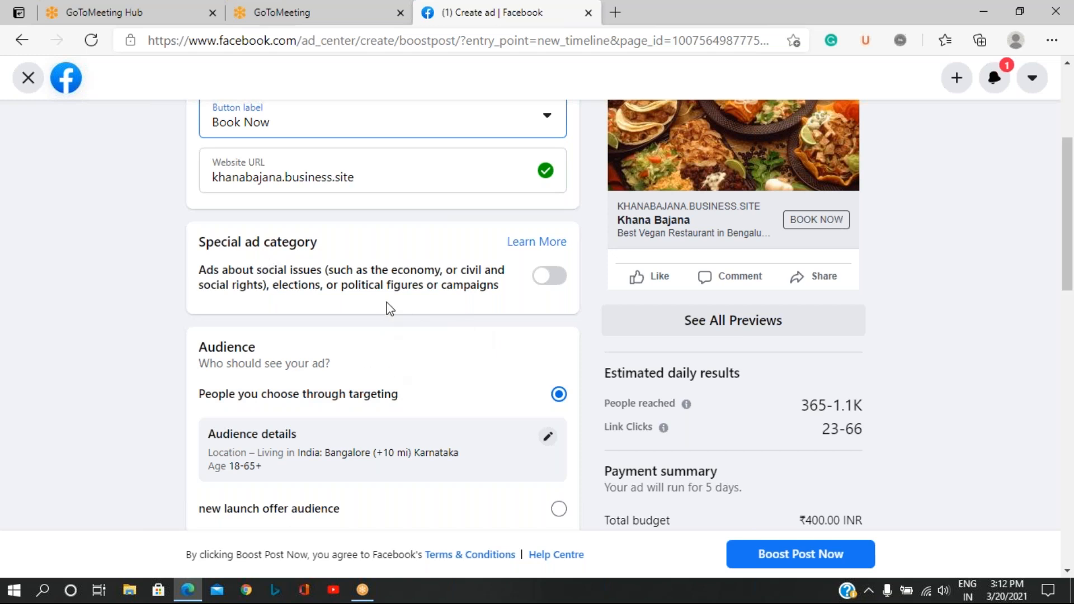
scroll(390, 309, down, 3)
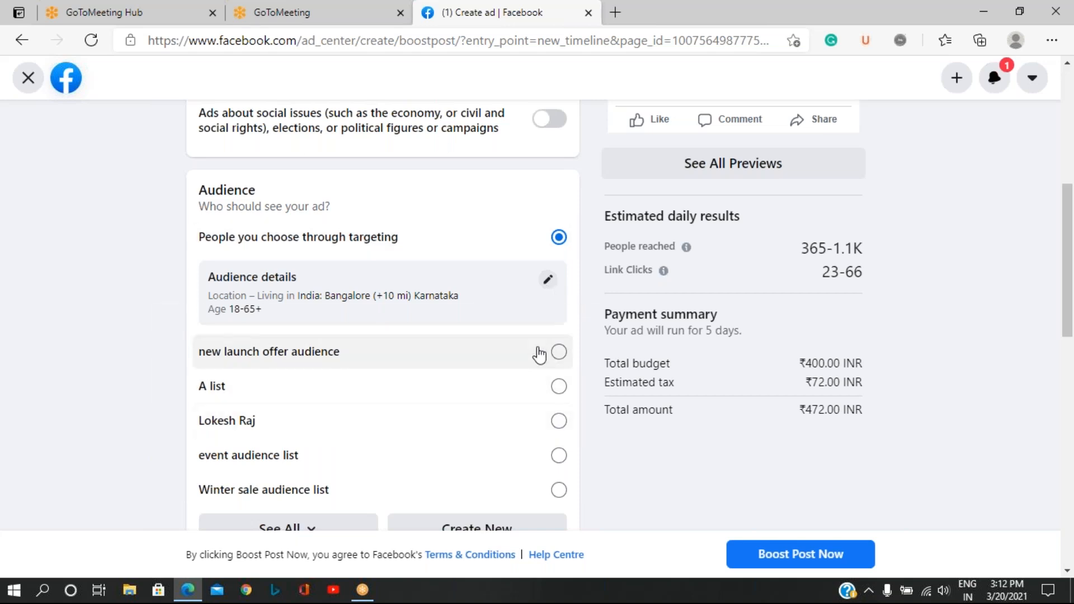
scroll(457, 338, down, 1)
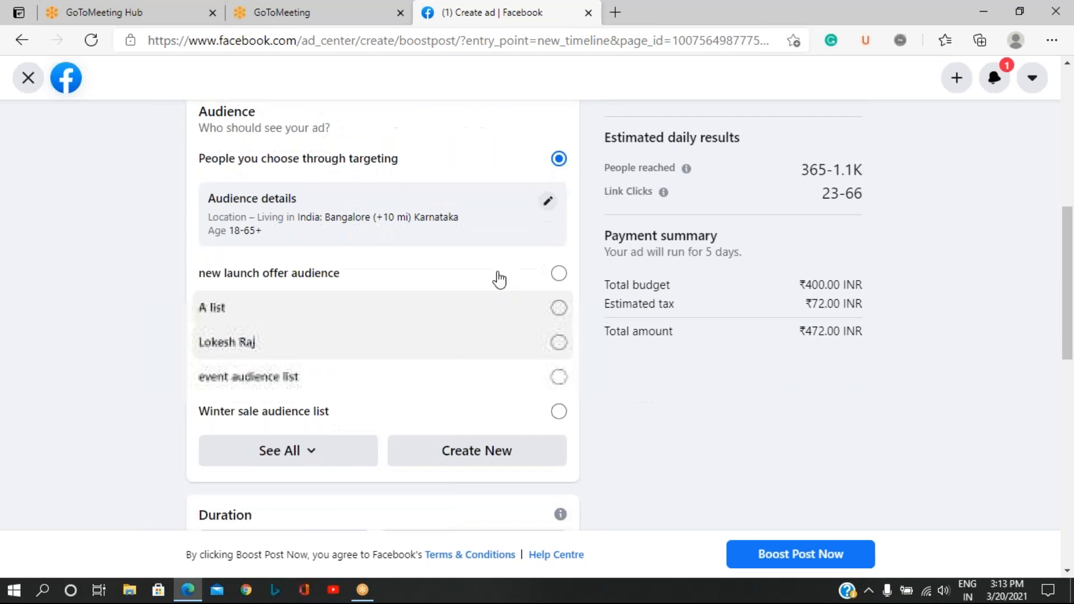
click(548, 202)
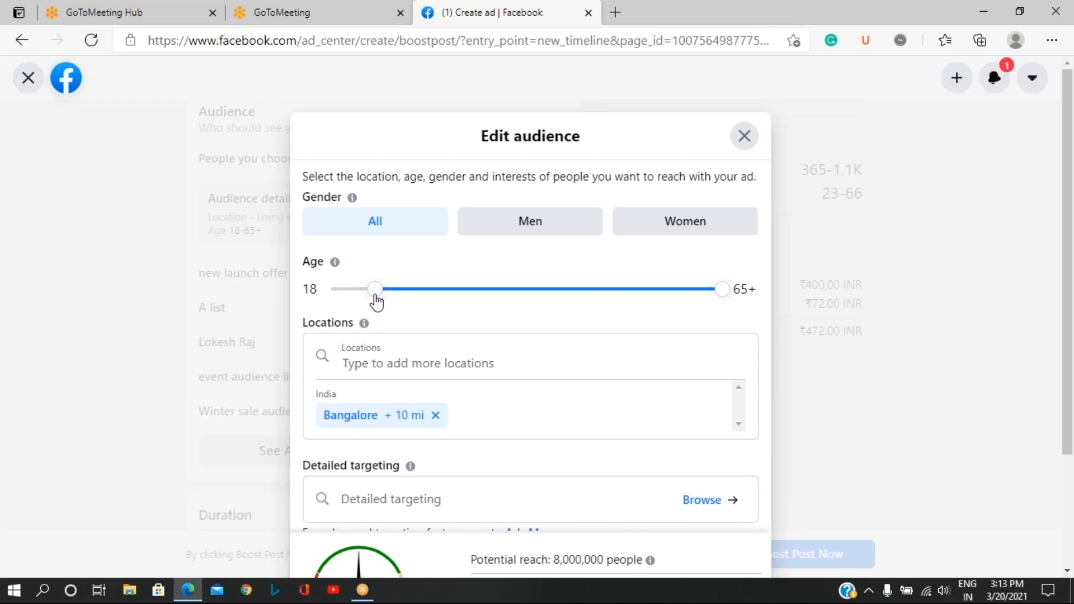
drag(376, 302, 319, 287)
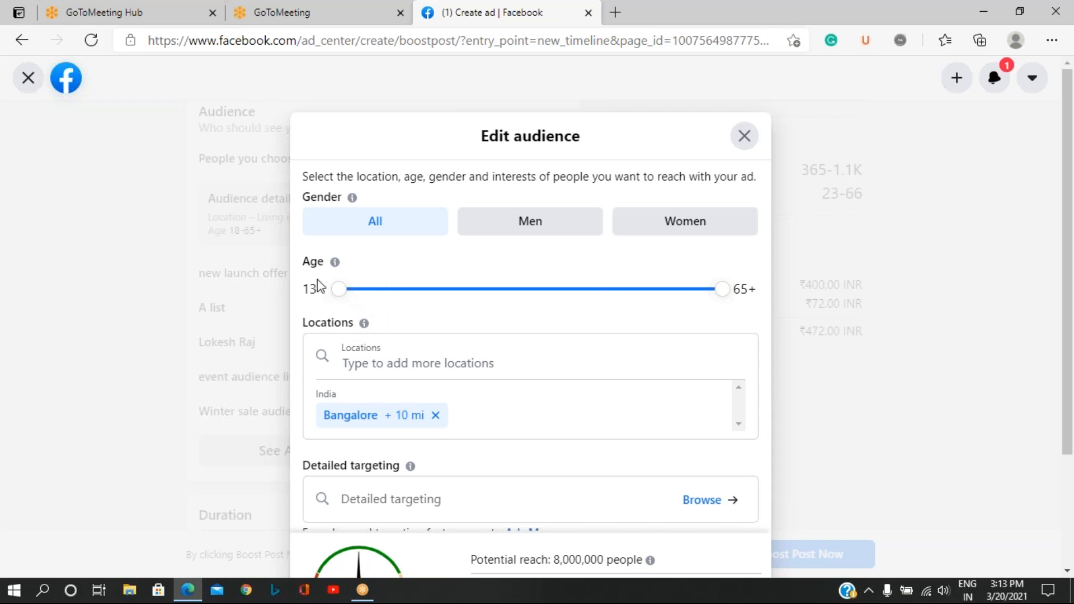
drag(318, 287, 383, 295)
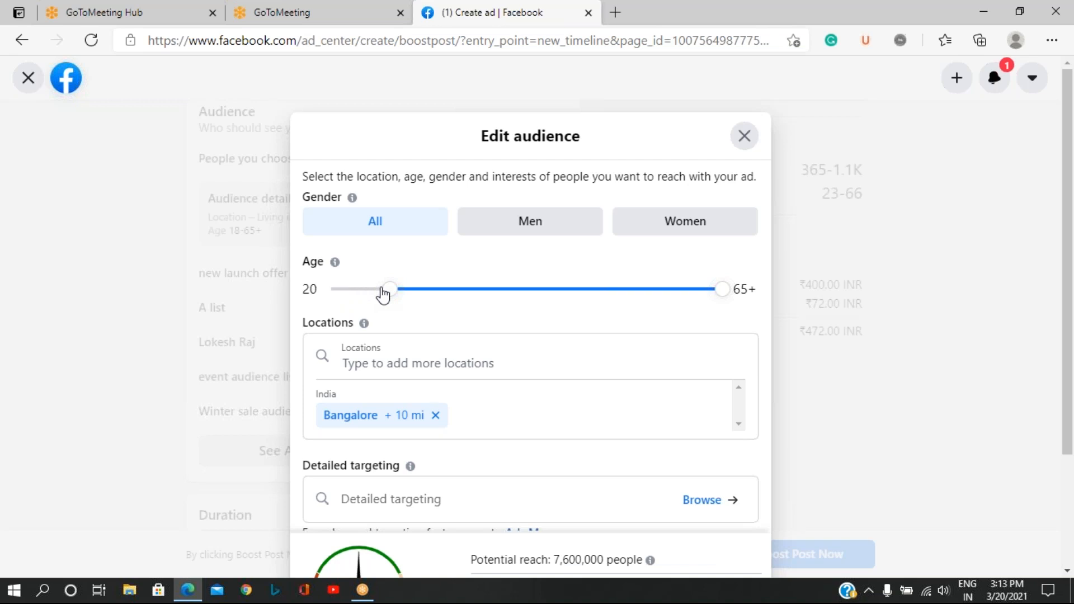
mouse_move(382, 295)
mouse_down()
mouse_move(398, 297)
mouse_move(370, 292)
mouse_up()
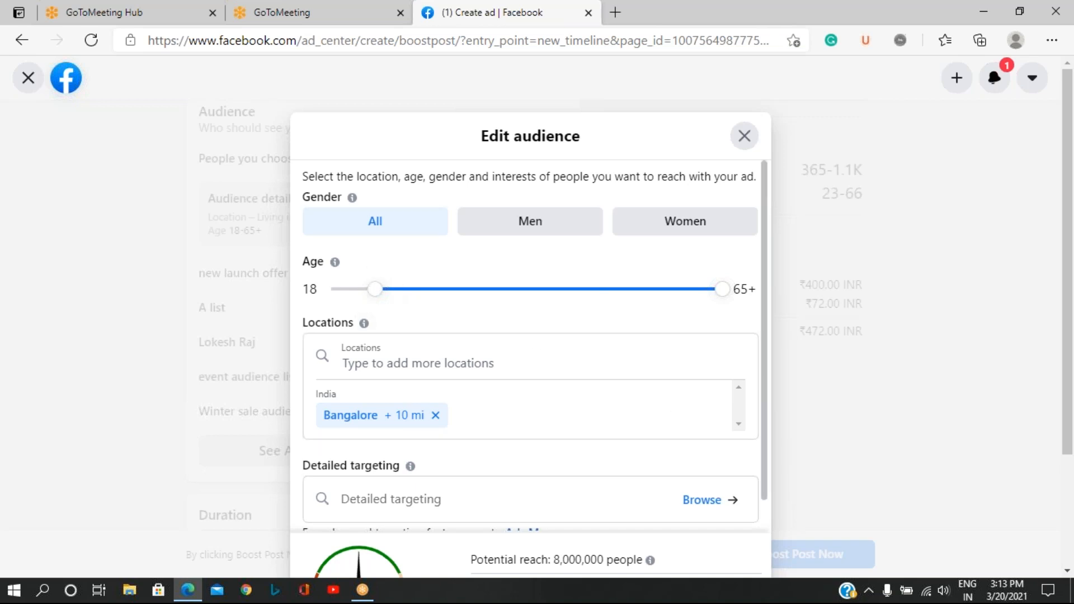
drag(721, 290, 634, 289)
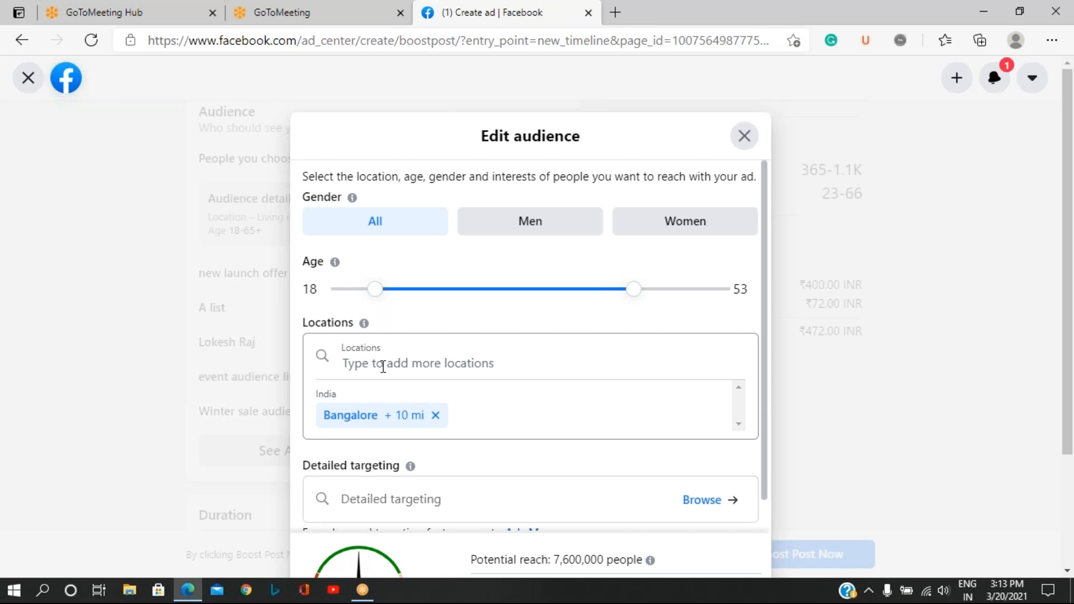
scroll(383, 366, down, 5)
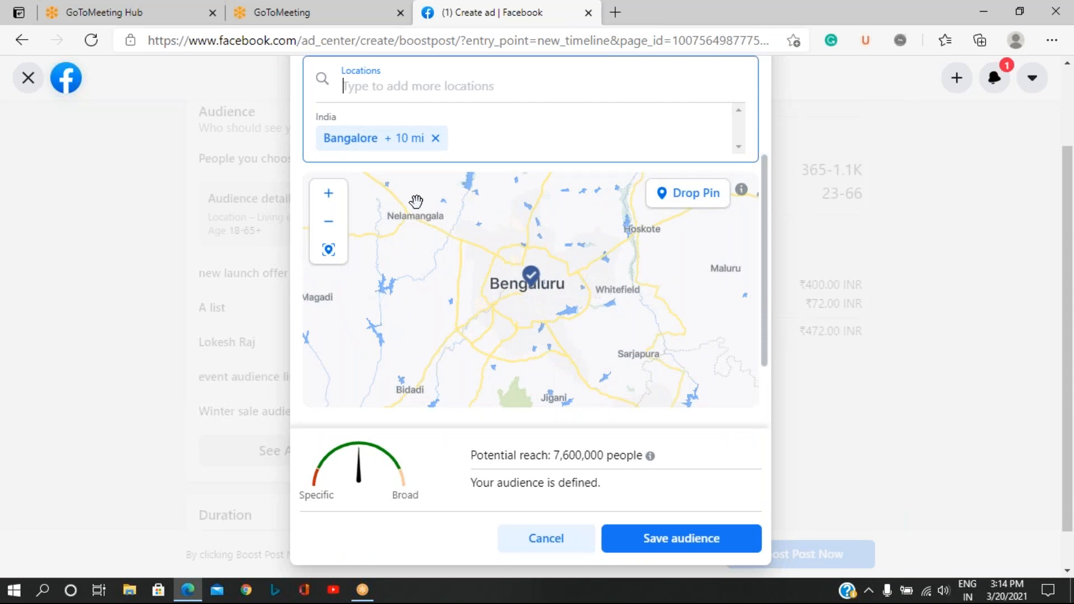
text(Kar)
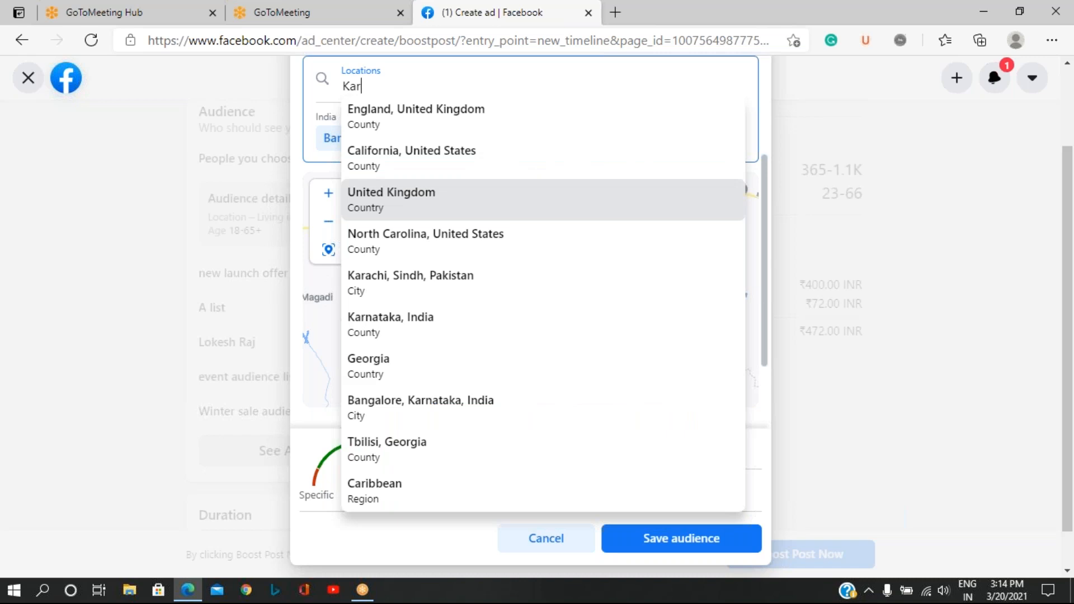
text(na)
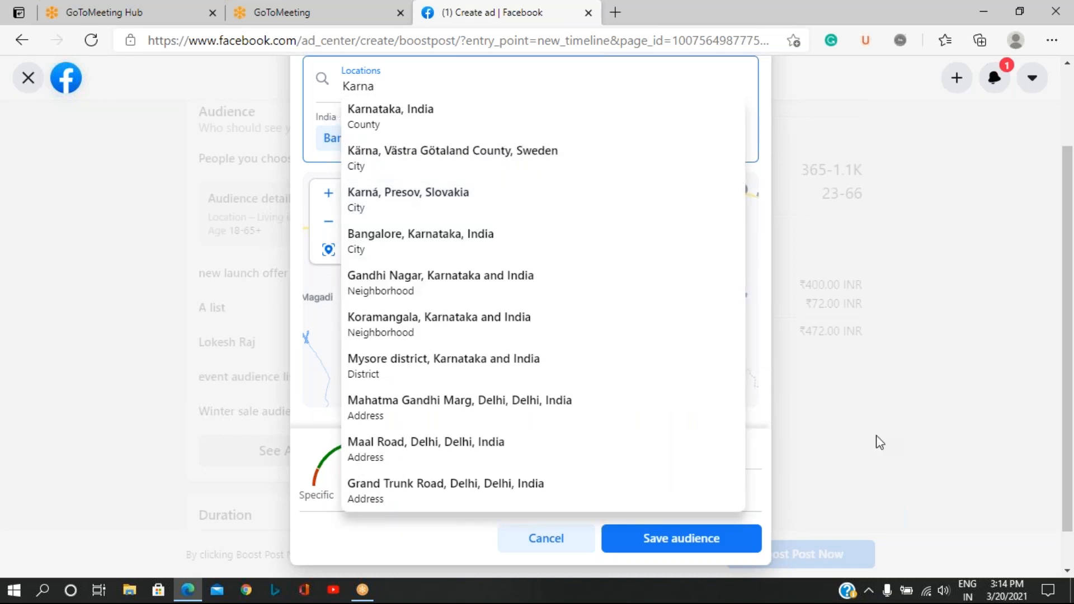
key(BackSpace)
key(BackSpace)
key(BackSpace)
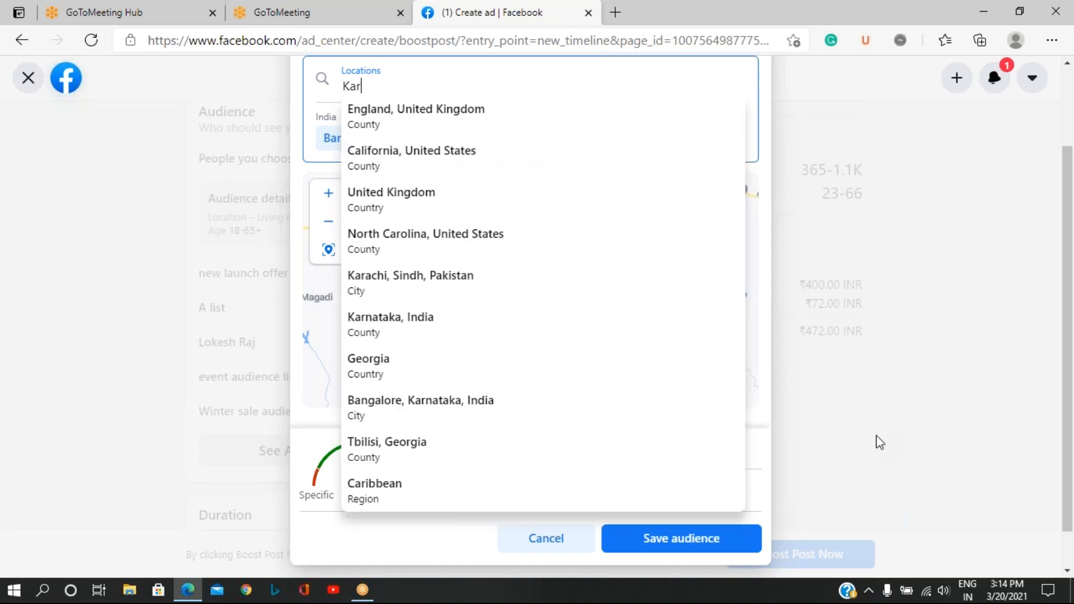
key(BackSpace)
key(BackSpace)
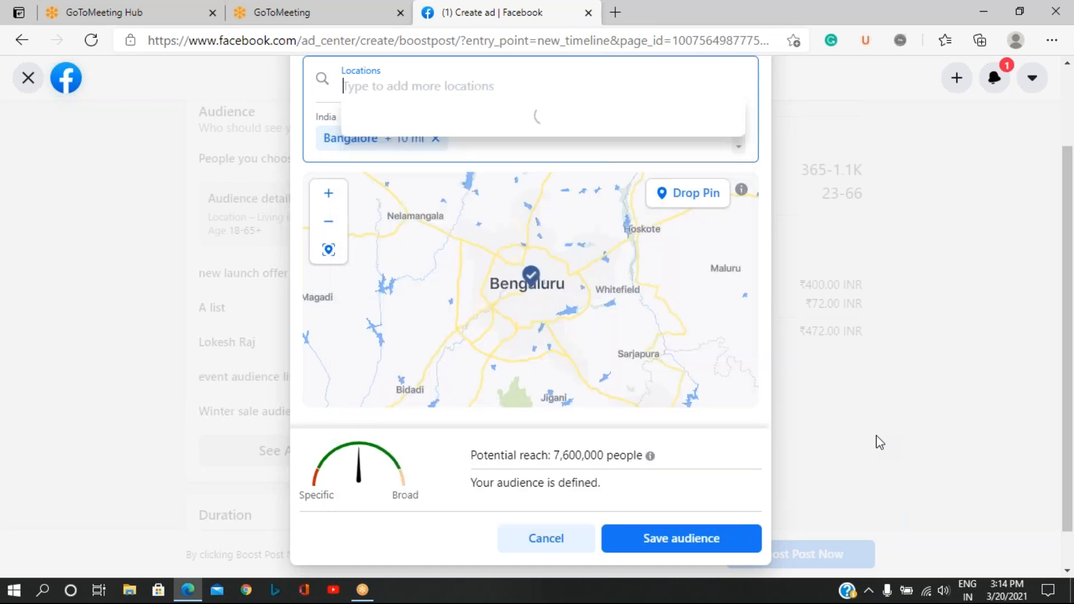
Add Mysore district to the audience locations and drop a location pin at Mandya on the map.
text(mysore)
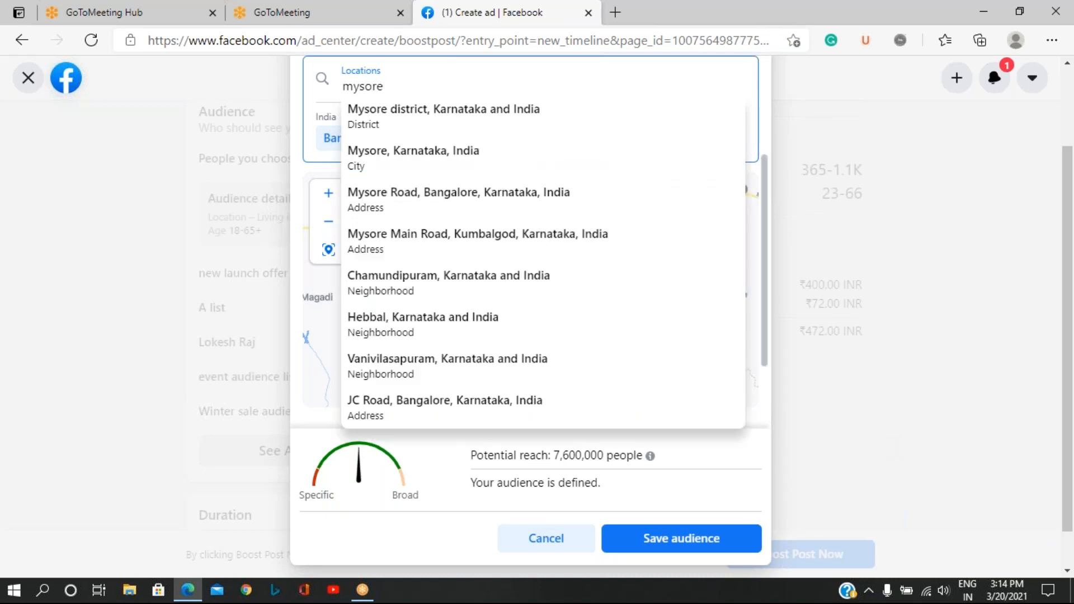
click(442, 118)
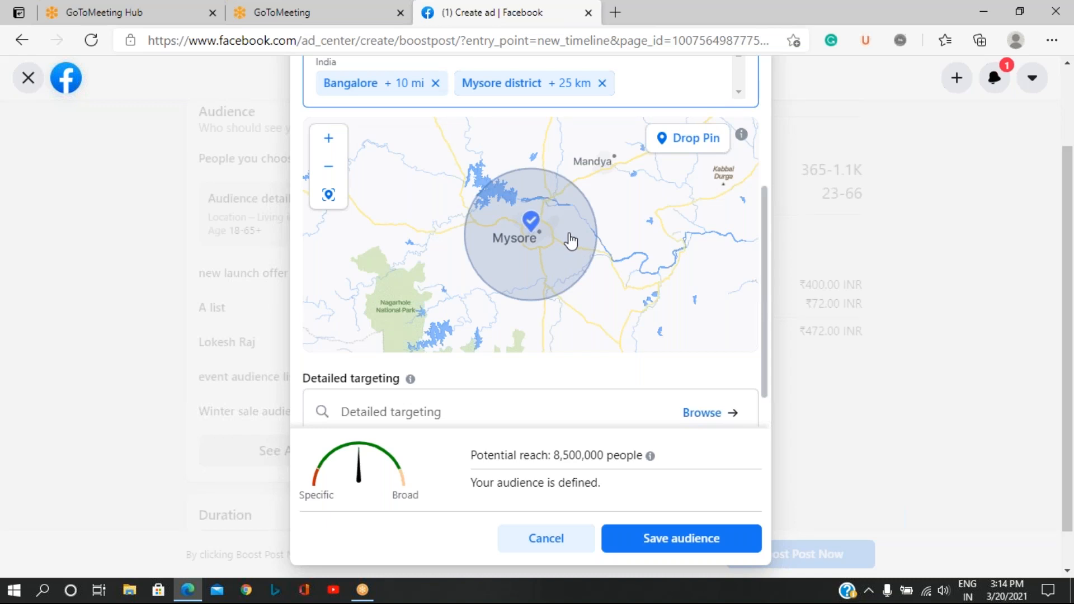
click(693, 143)
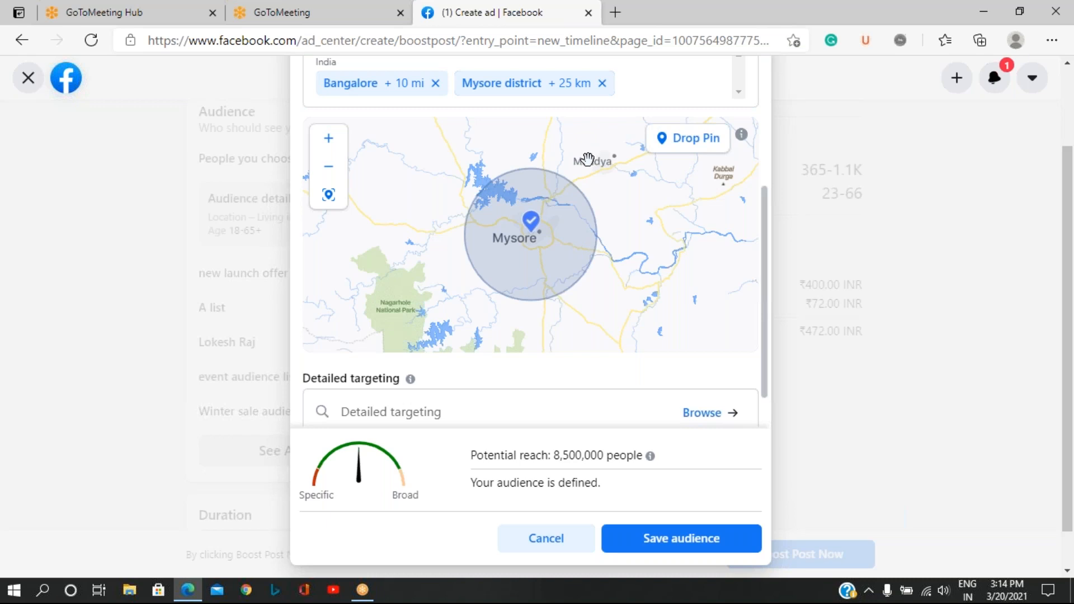
click(693, 147)
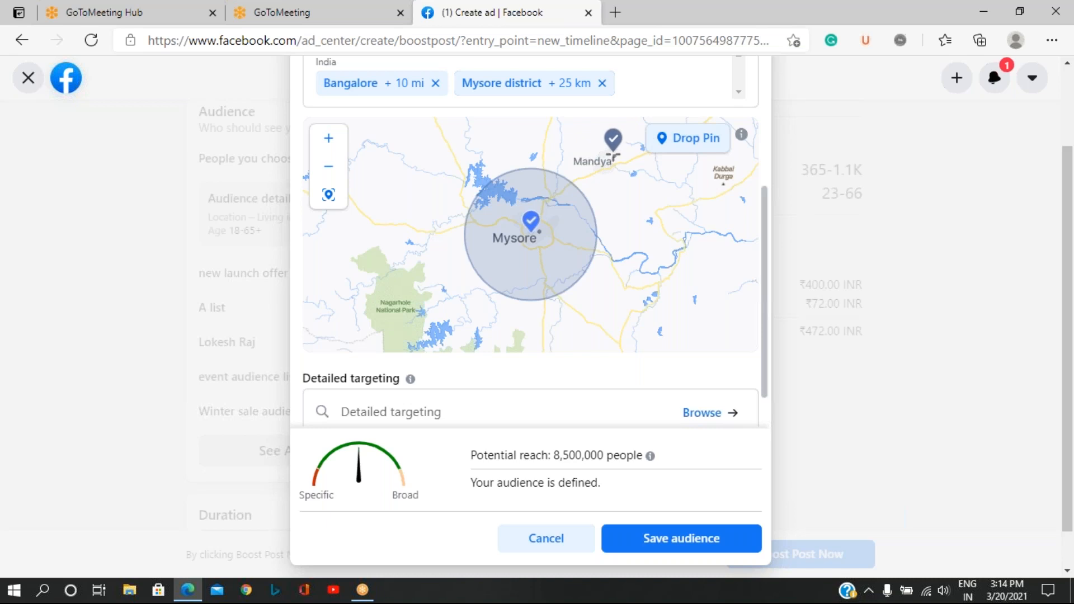
click(612, 155)
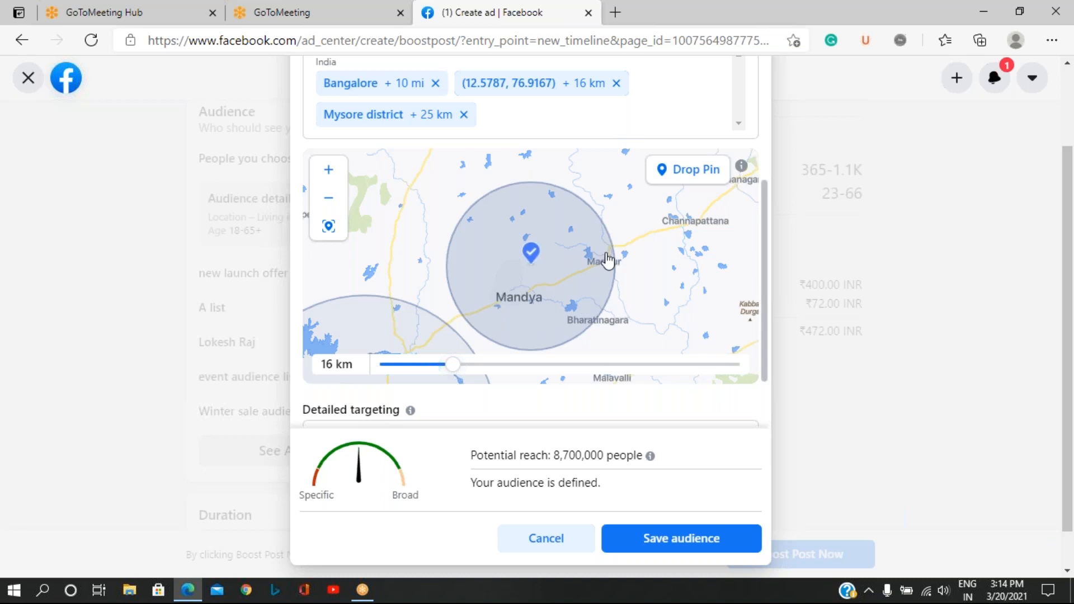
Set the radius around the Mandya pin to 19 km.
scroll(580, 151, up, 2)
scroll(580, 151, down, 3)
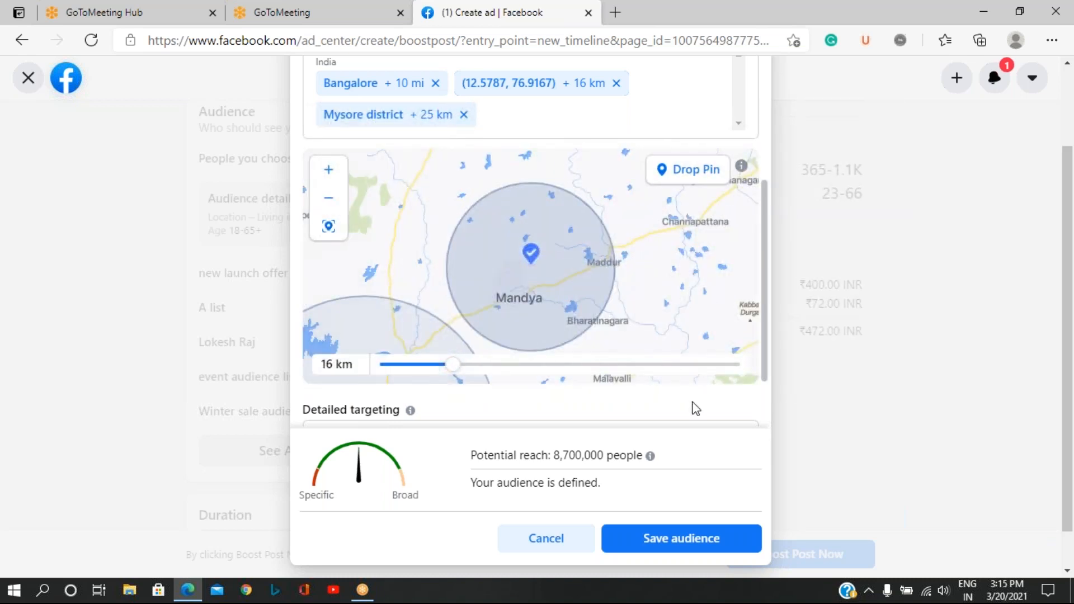
scroll(696, 407, down, 2)
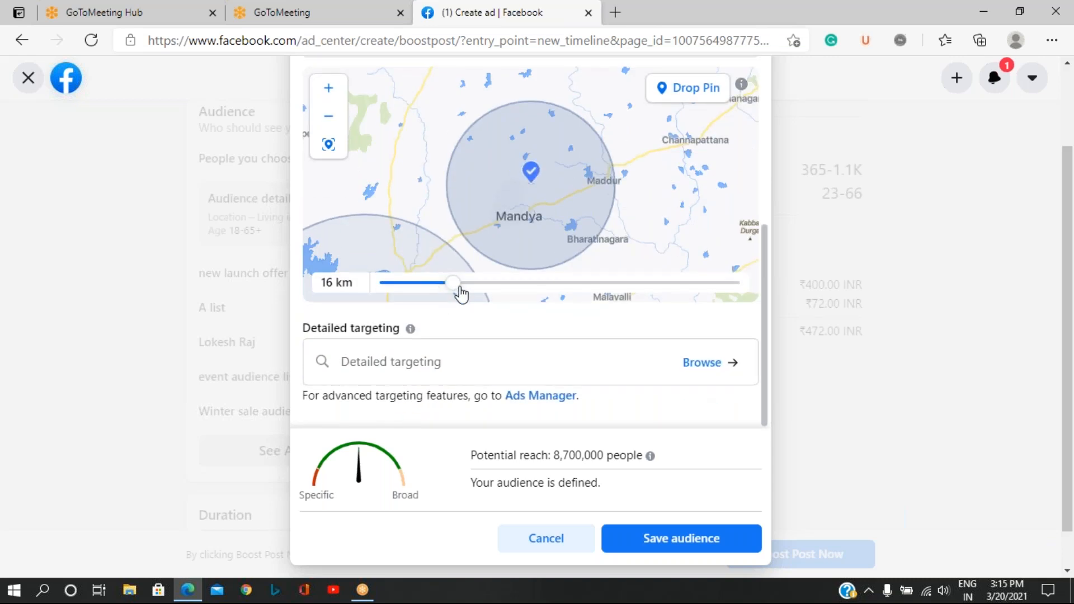
mouse_move(454, 288)
mouse_down()
mouse_move(425, 289)
mouse_move(491, 286)
mouse_move(463, 286)
mouse_up()
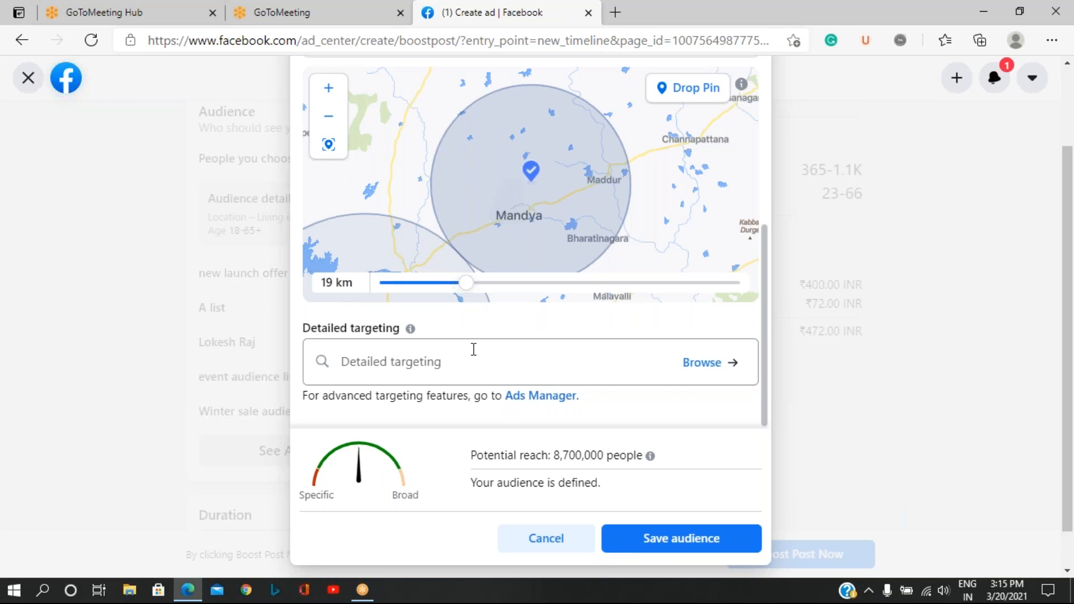
Browse the detailed targeting demographics and examine the education options, including the education levels.
click(706, 371)
click(706, 371)
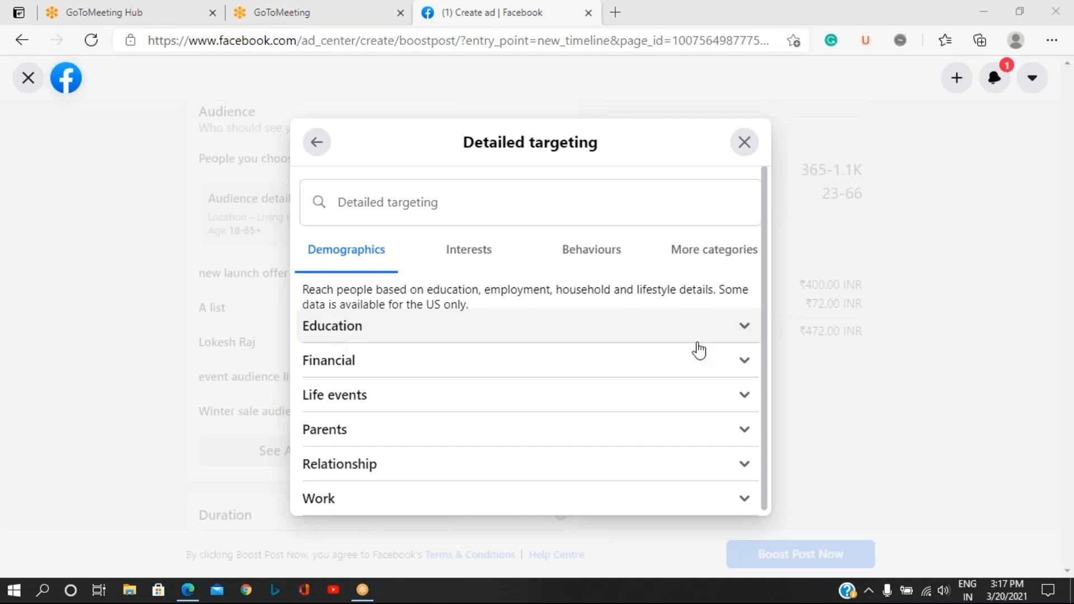
click(744, 330)
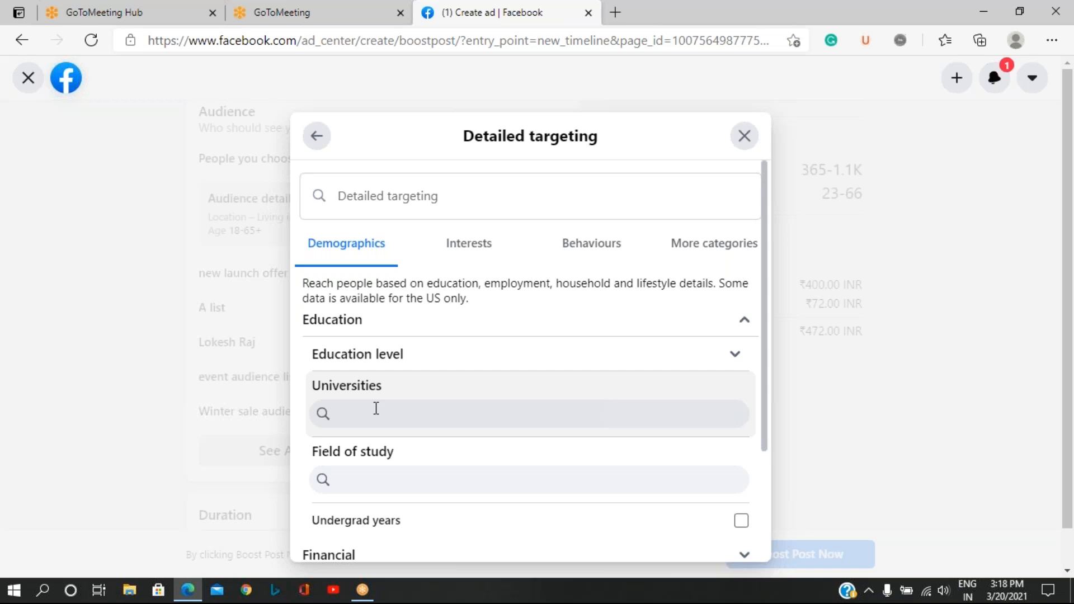
click(735, 358)
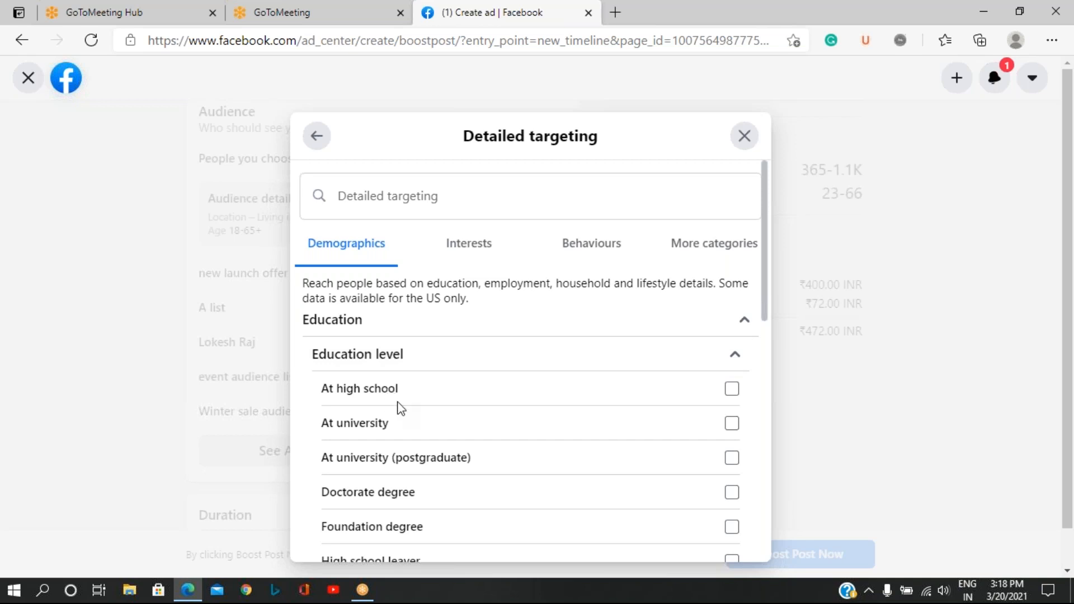
scroll(401, 409, down, 5)
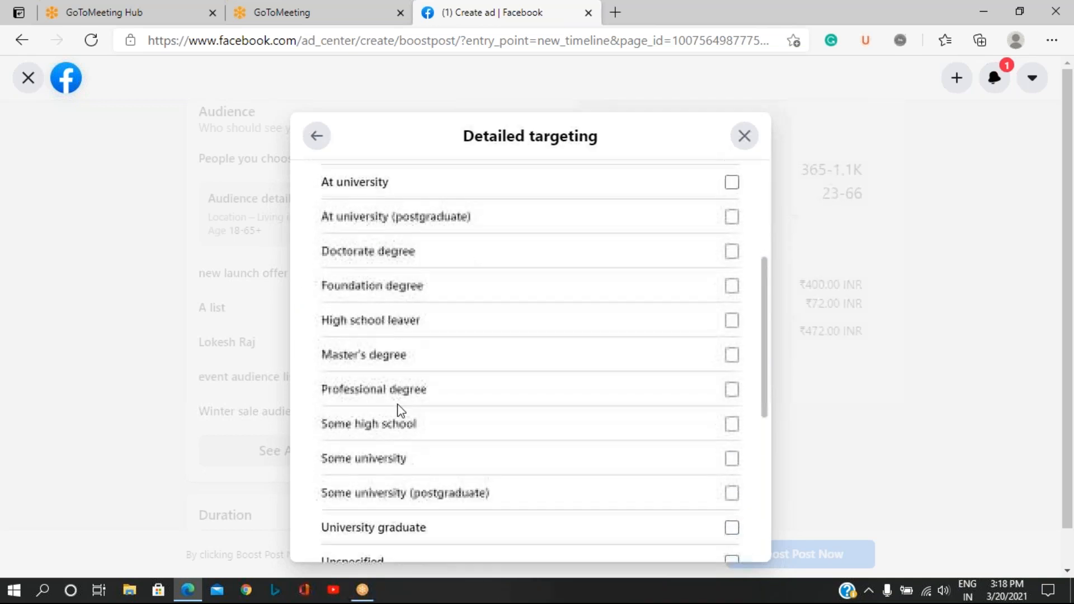
scroll(400, 397, down, 4)
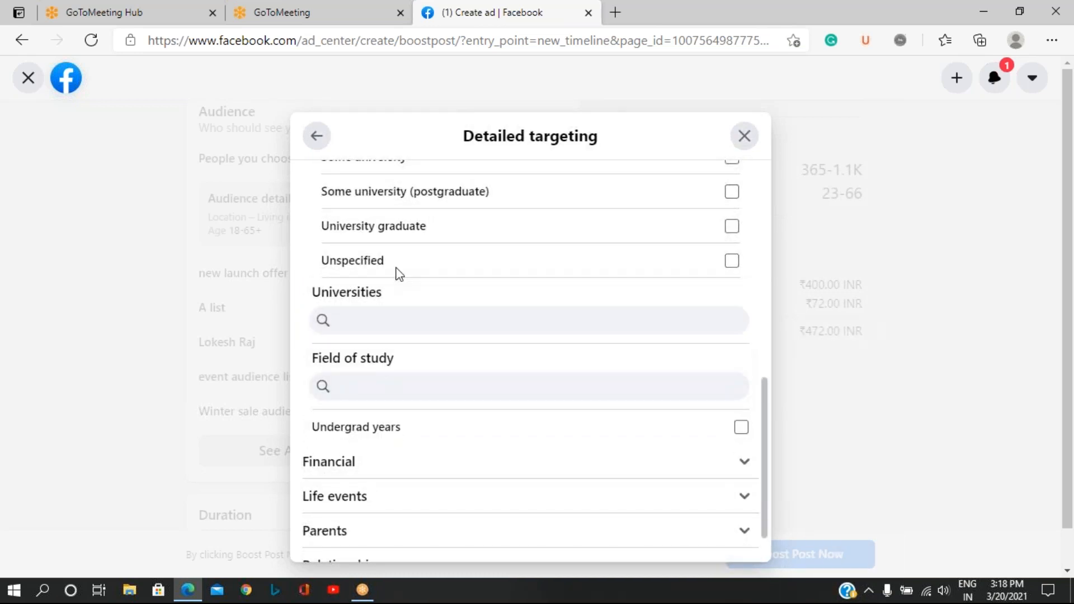
scroll(463, 377, down, 1)
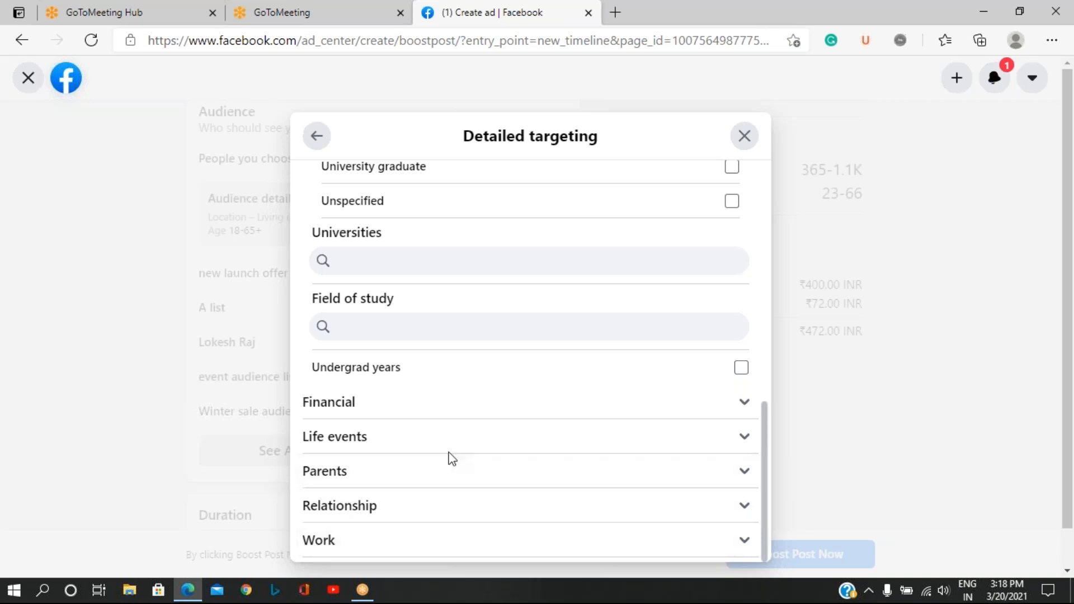
scroll(454, 458, up, 2)
scroll(454, 458, up, 8)
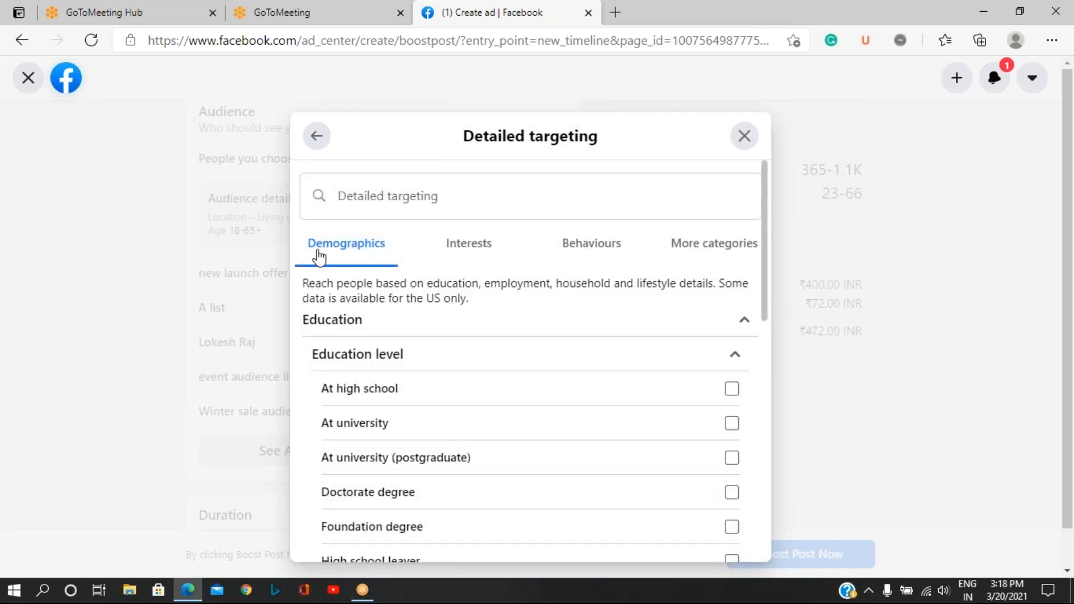
Add Indian cuisine, Italian cuisine and Mexican Cuisine from the Food and drink interests to the detailed targeting.
click(482, 253)
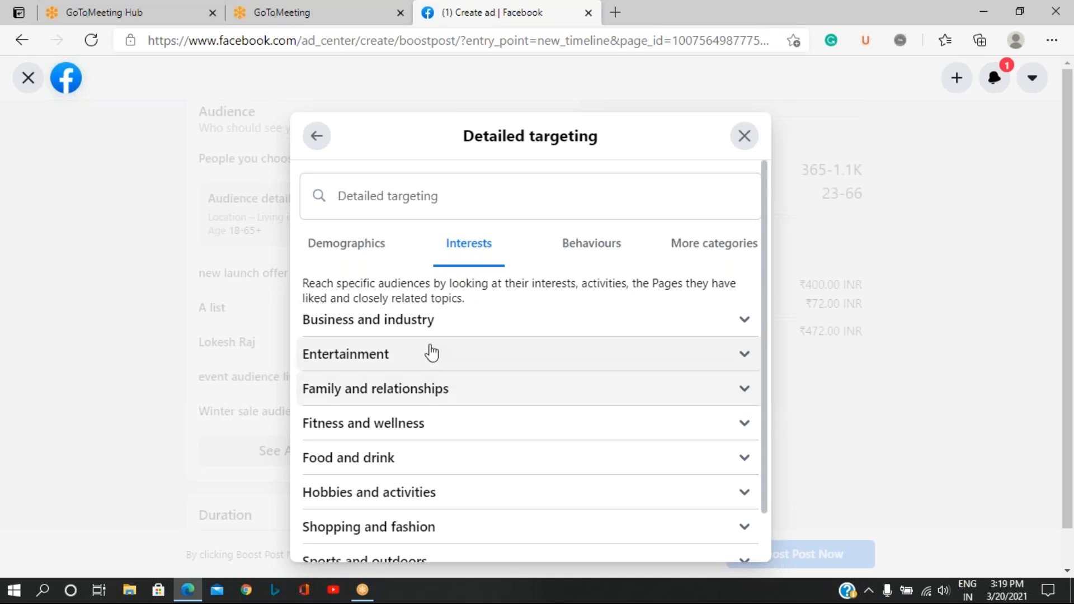
scroll(430, 352, down, 1)
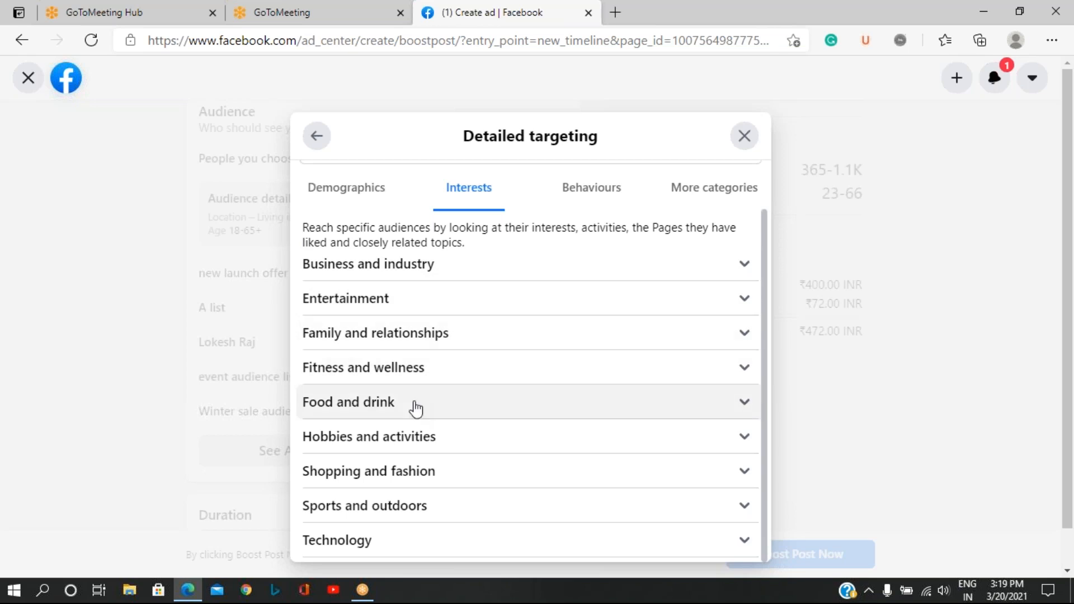
click(746, 413)
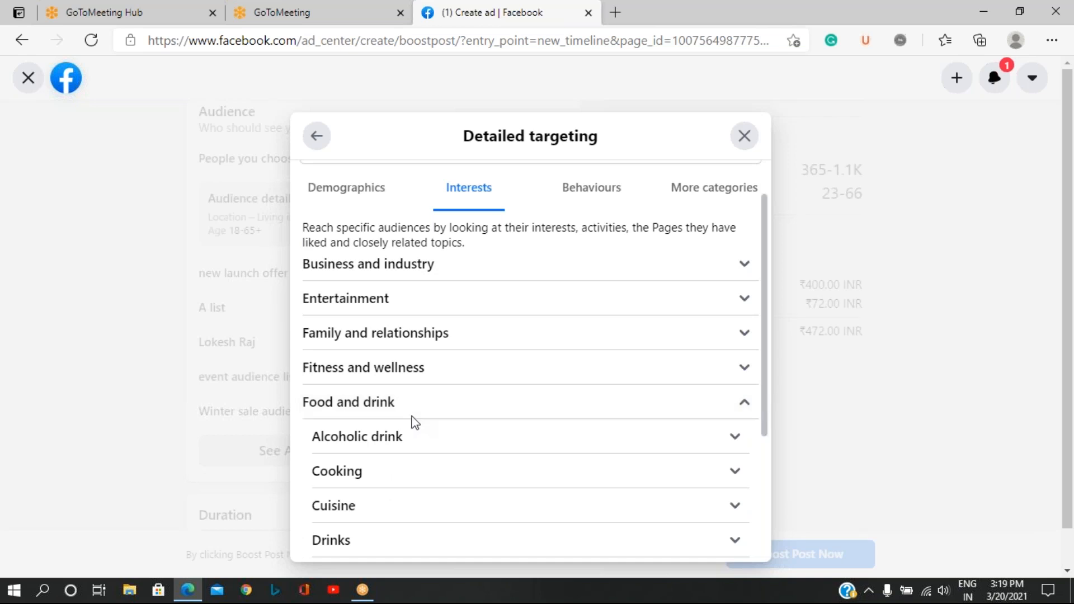
scroll(412, 422, down, 3)
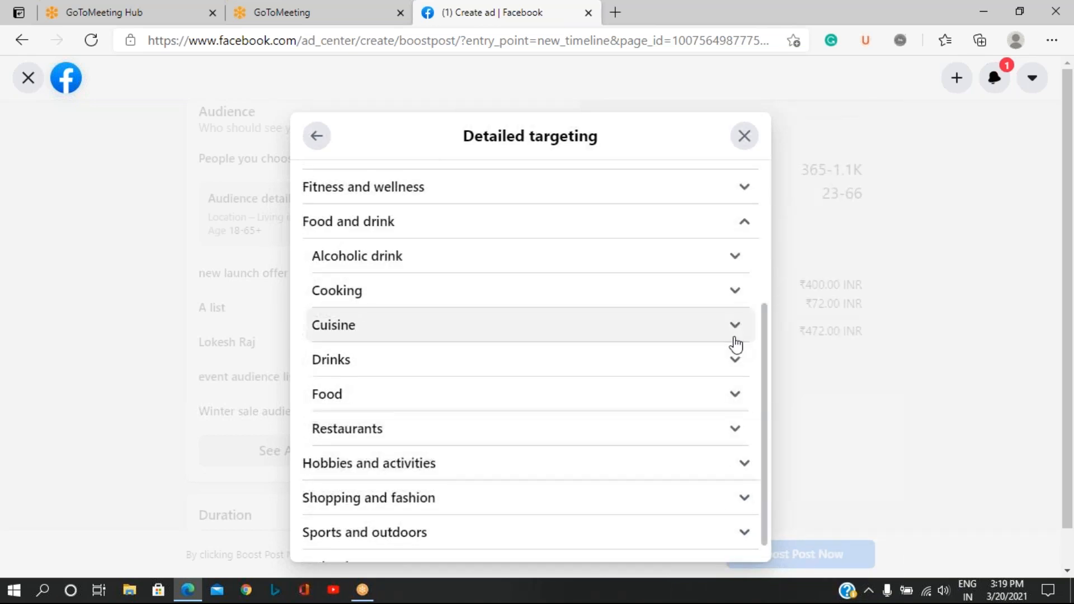
click(735, 361)
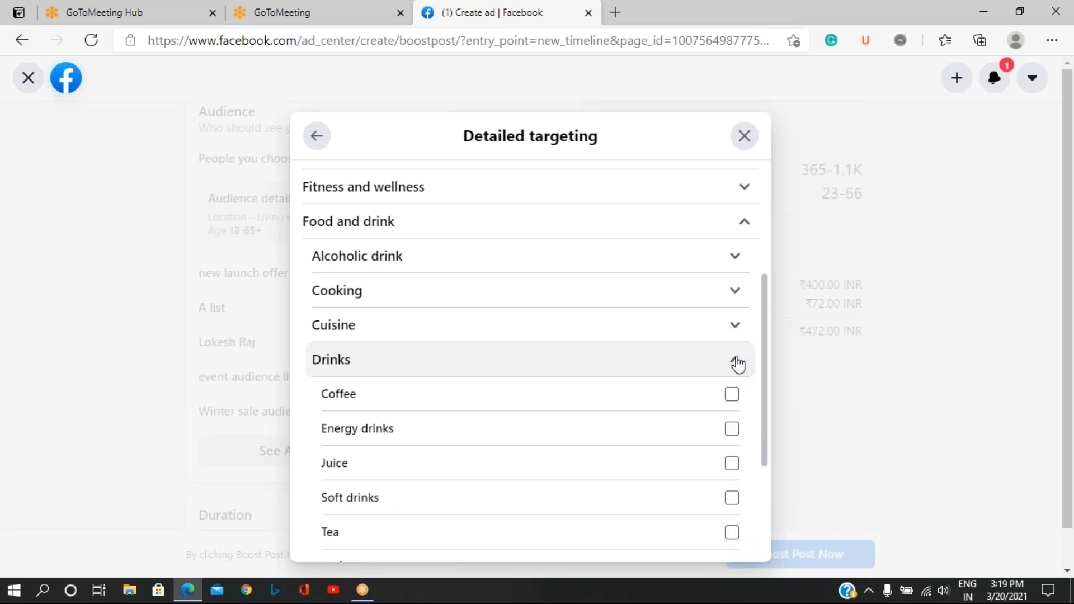
click(733, 360)
click(733, 327)
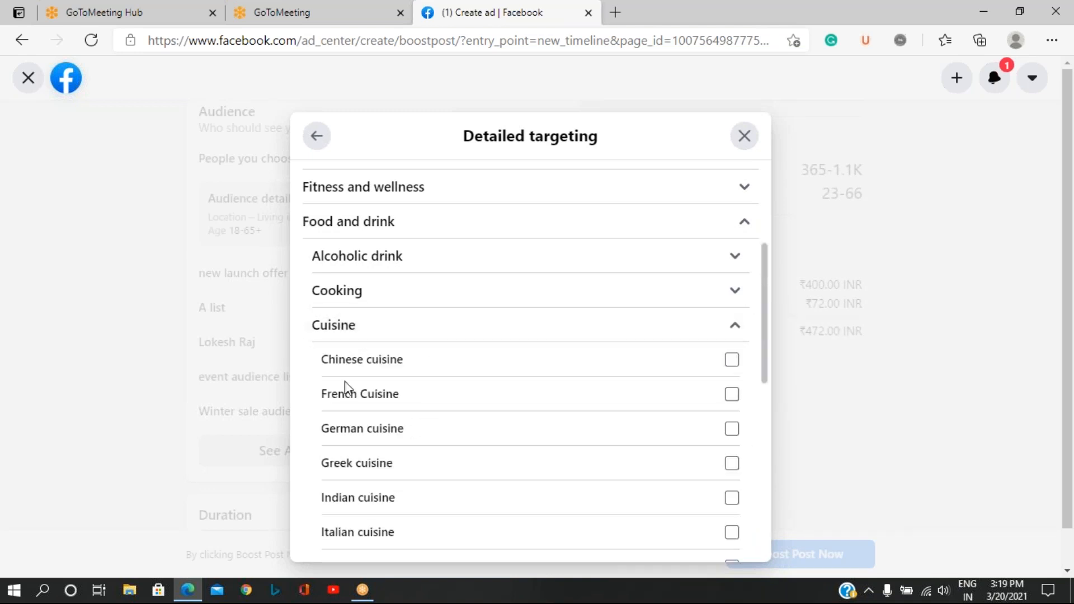
click(732, 498)
click(732, 532)
scroll(640, 464, down, 3)
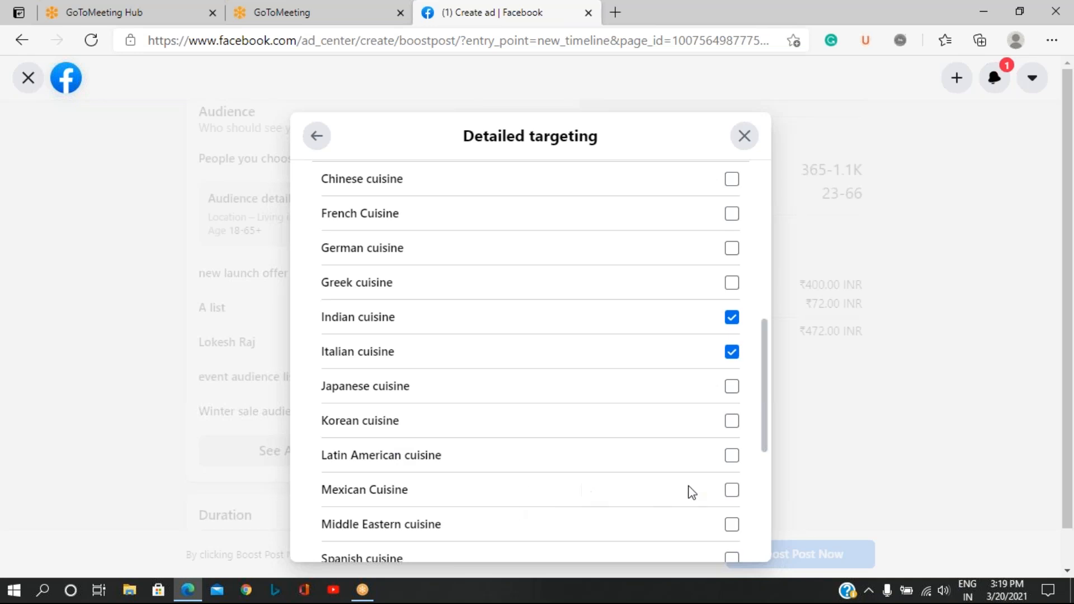
click(732, 490)
Add the food interests Barbecue, Desserts, Fast food, Pizza, Veganism and Vegetarianism to the detailed targeting.
scroll(559, 447, down, 5)
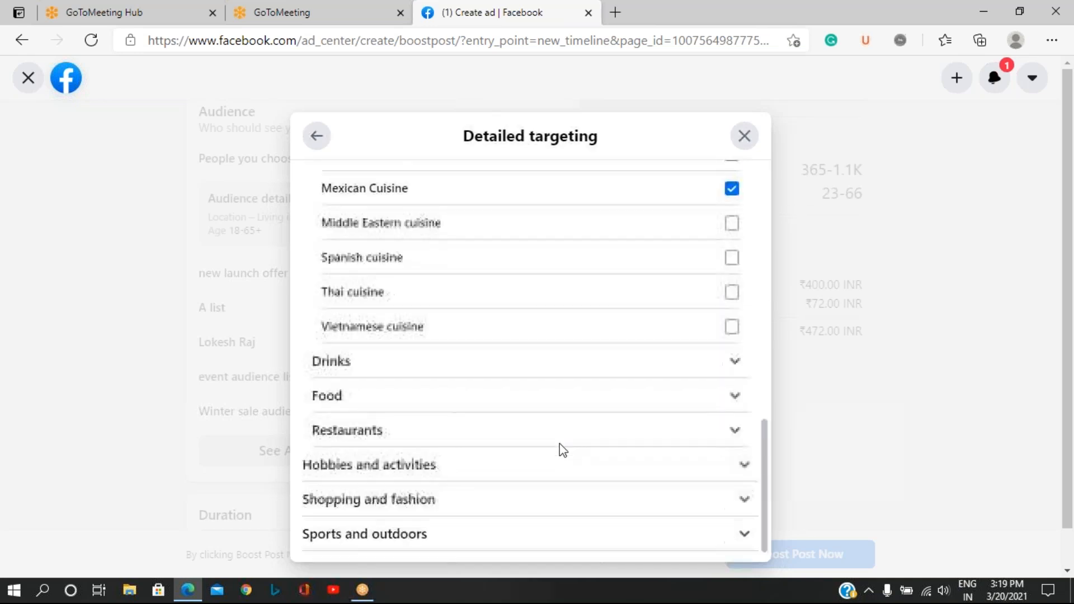
click(735, 404)
click(731, 430)
click(730, 499)
click(731, 534)
scroll(637, 426, down, 3)
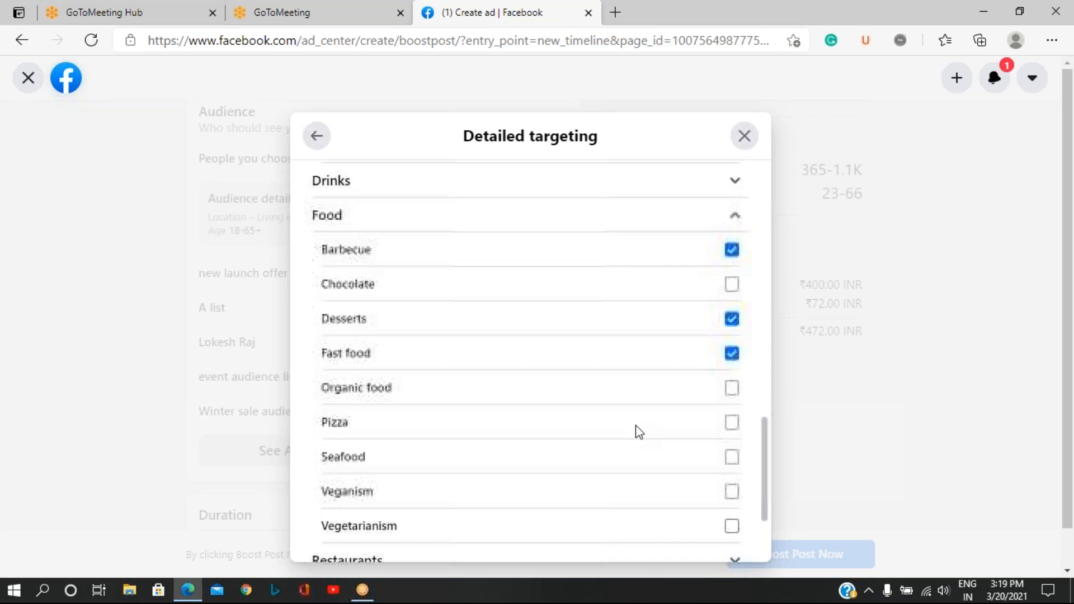
click(730, 427)
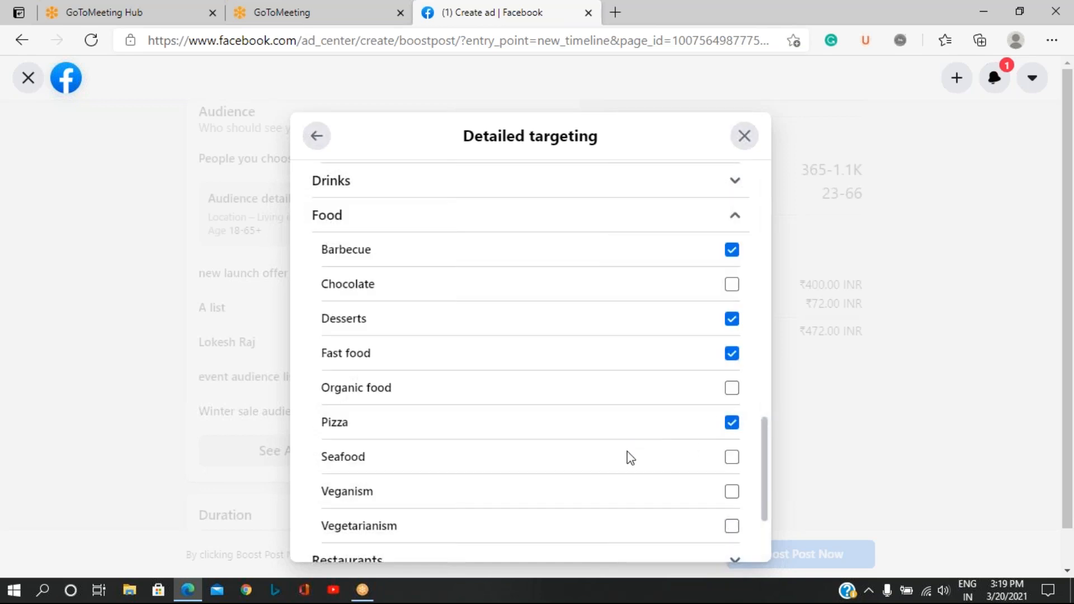
click(731, 492)
click(732, 529)
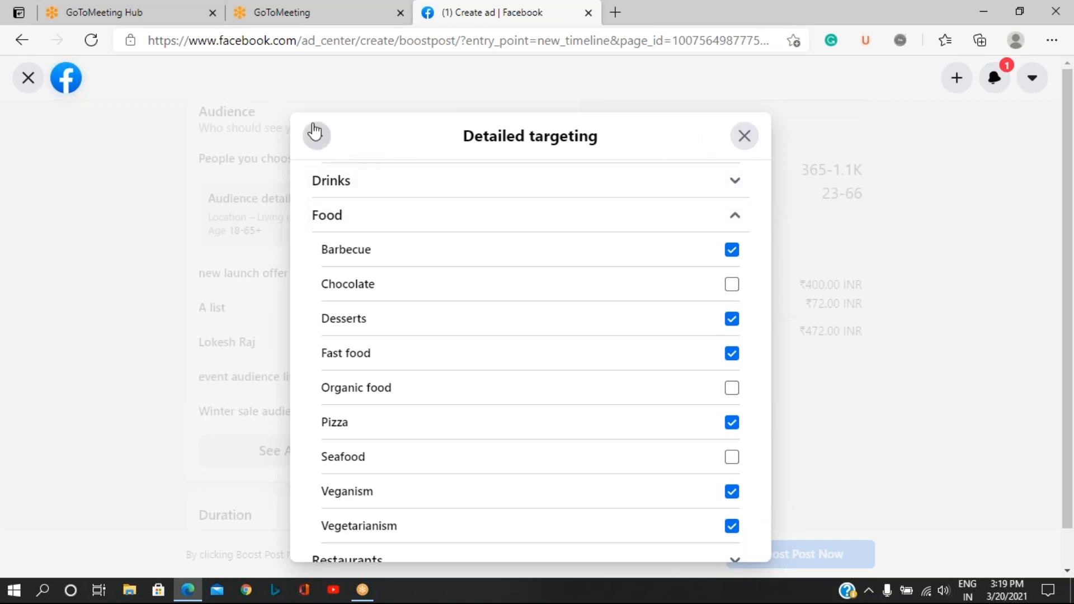
Review the selected interests and examine the Behaviours targeting categories, including the Digital activities options.
scroll(535, 420, down, 2)
scroll(535, 421, down, 1)
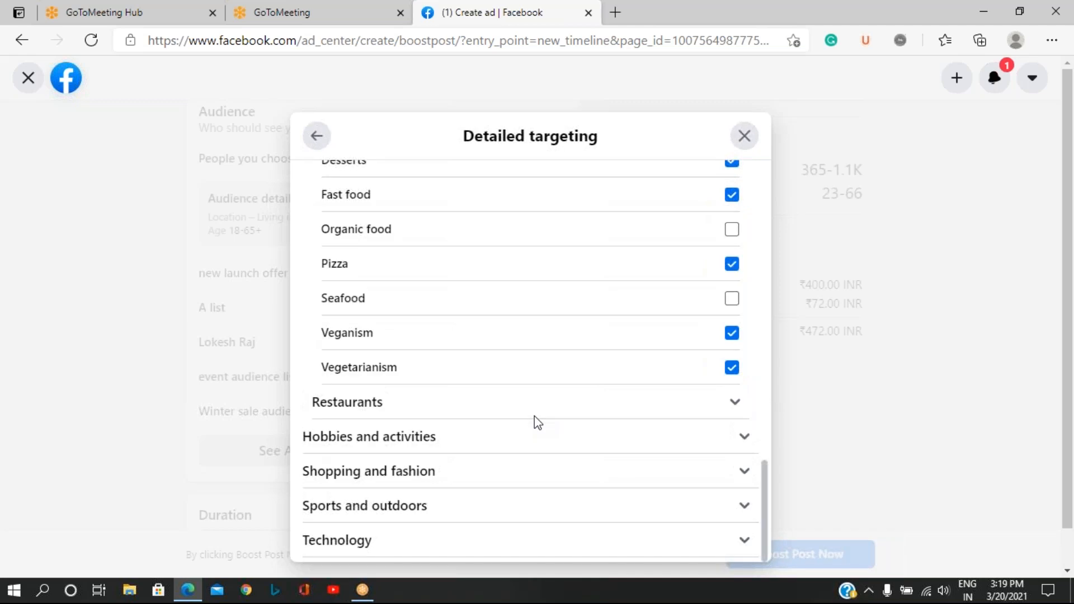
scroll(534, 417, up, 15)
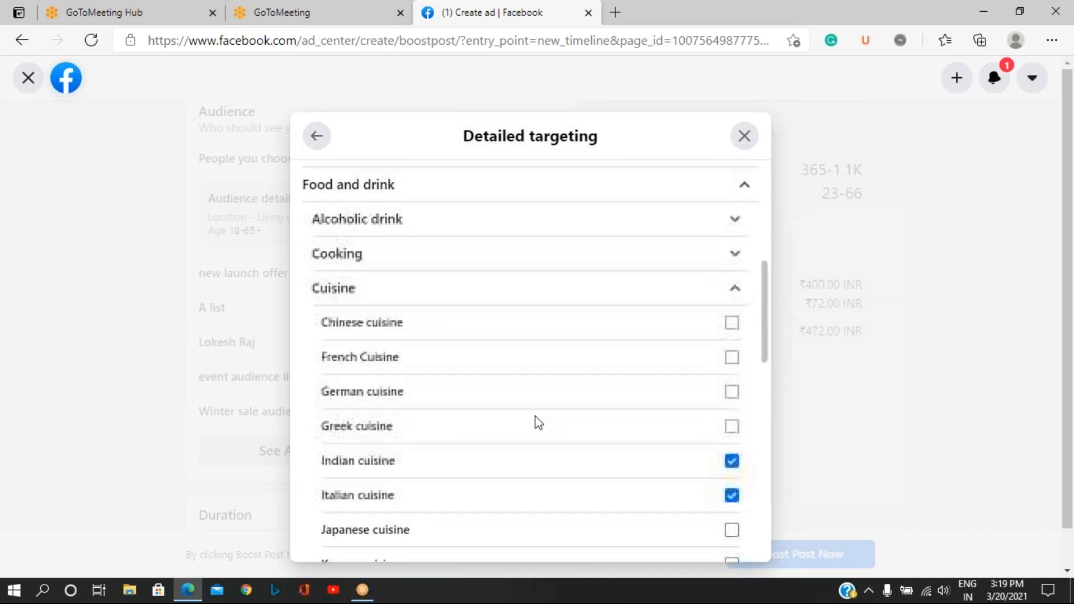
scroll(538, 423, up, 3)
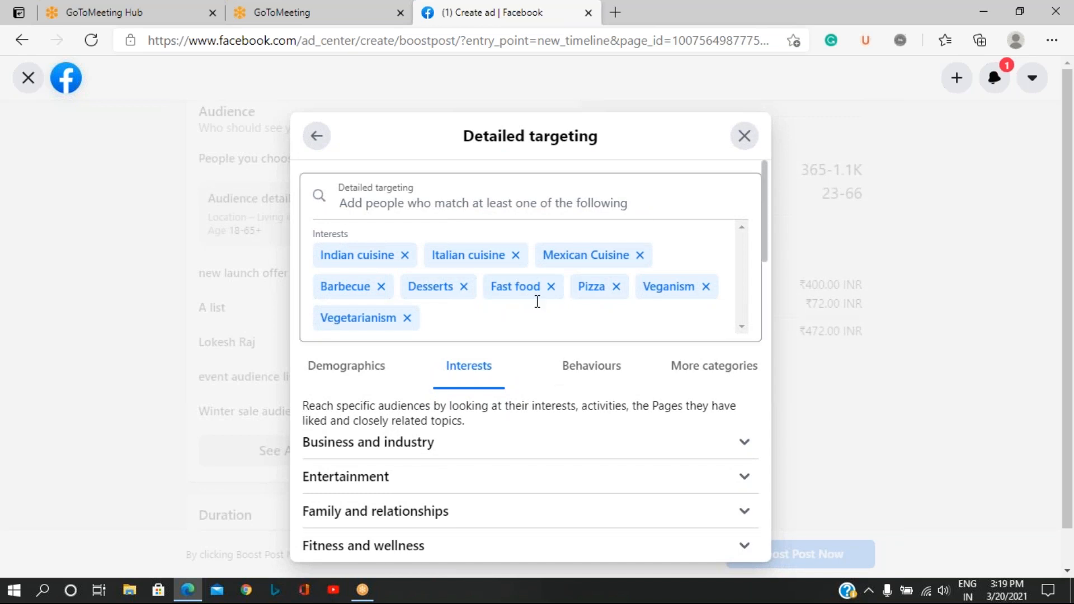
click(591, 368)
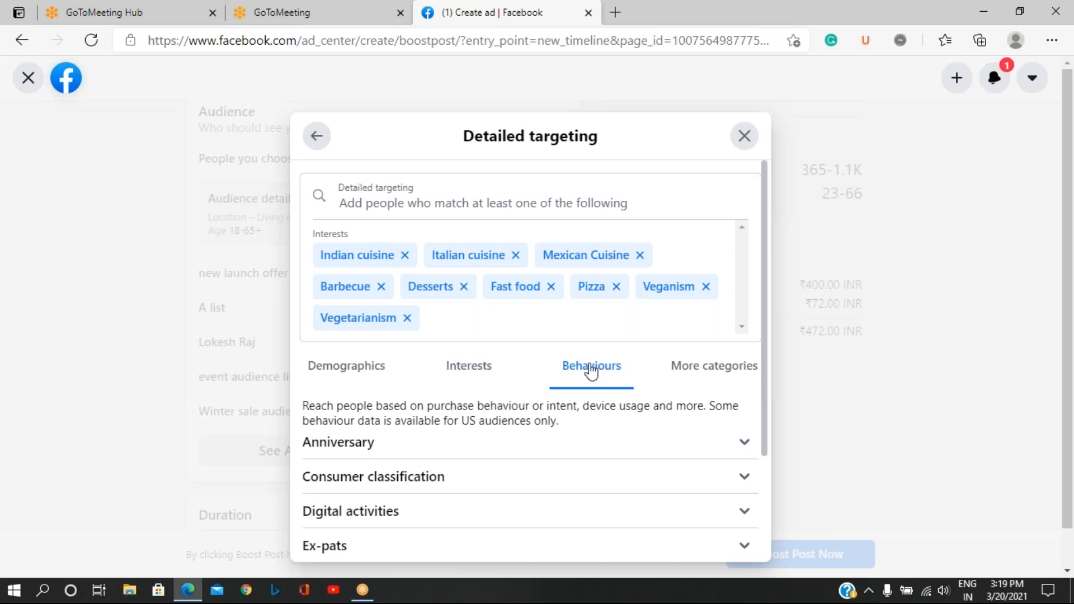
scroll(518, 447, down, 3)
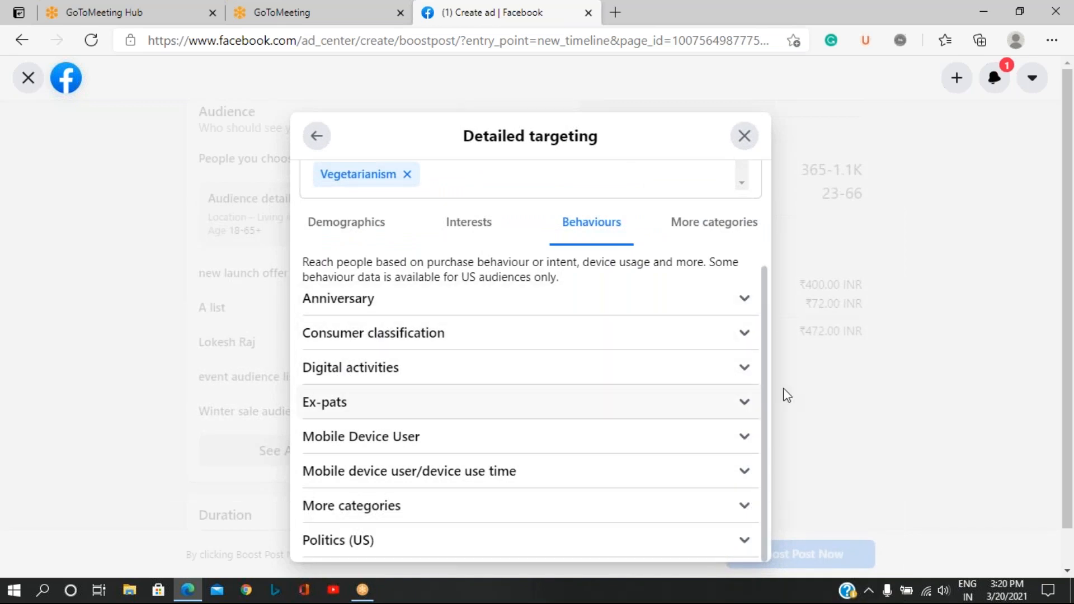
click(741, 375)
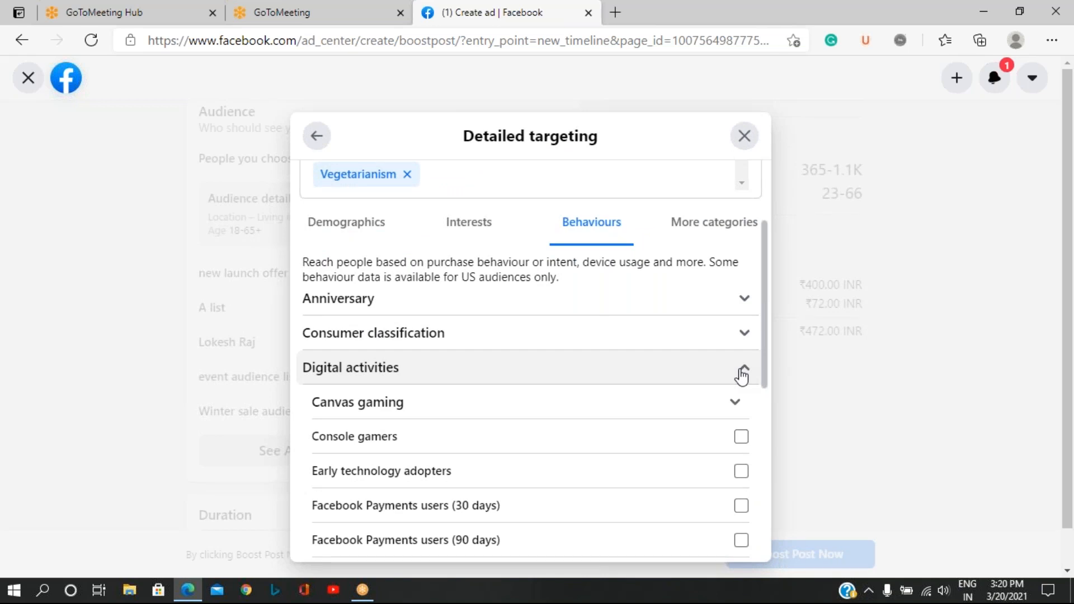
click(742, 375)
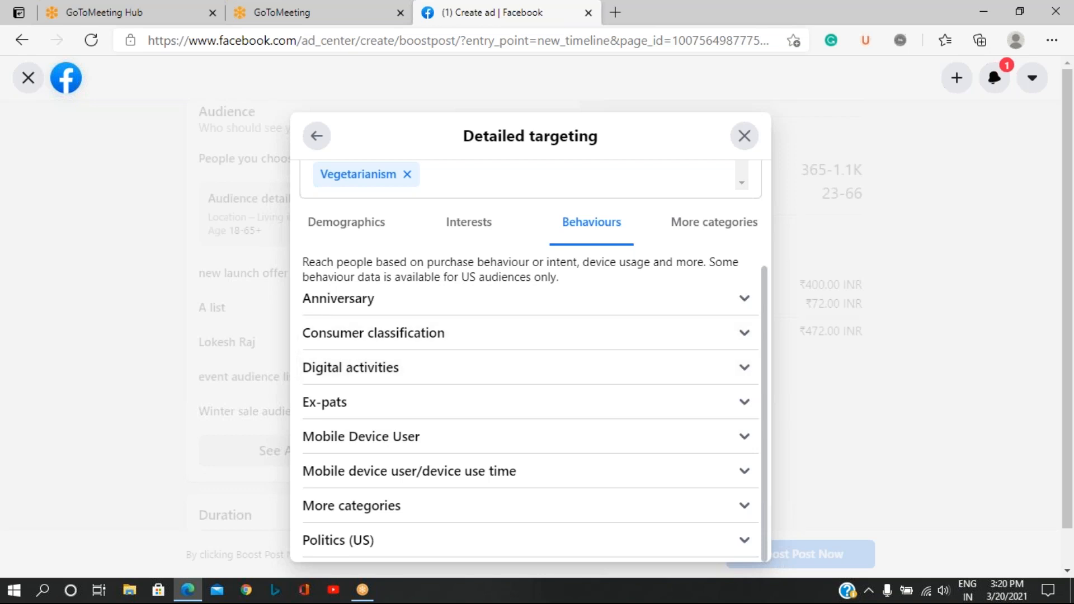
scroll(530, 358, up, 3)
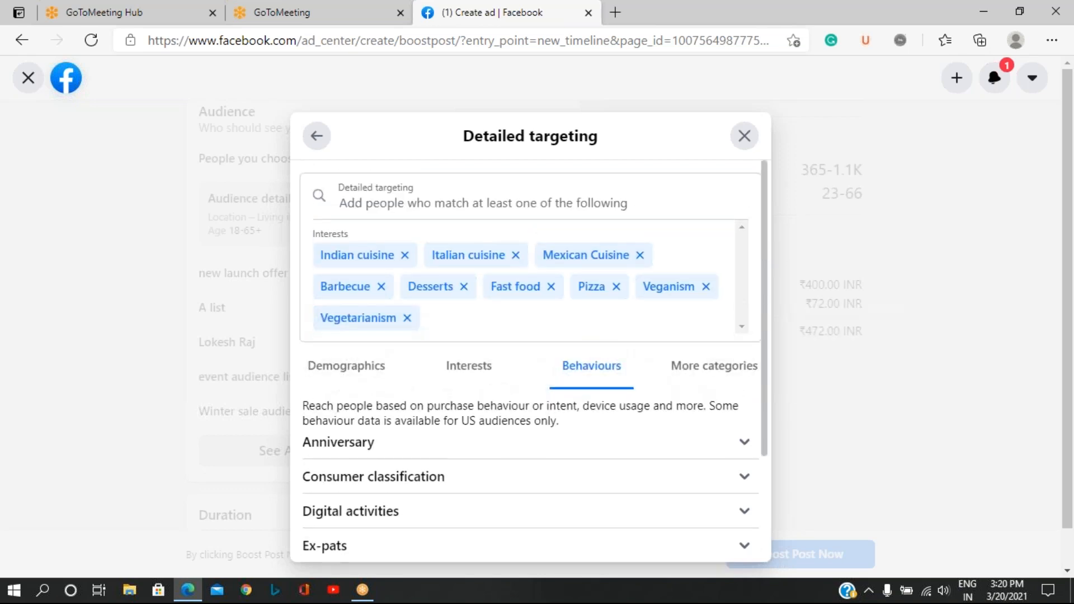
scroll(422, 201, down, 3)
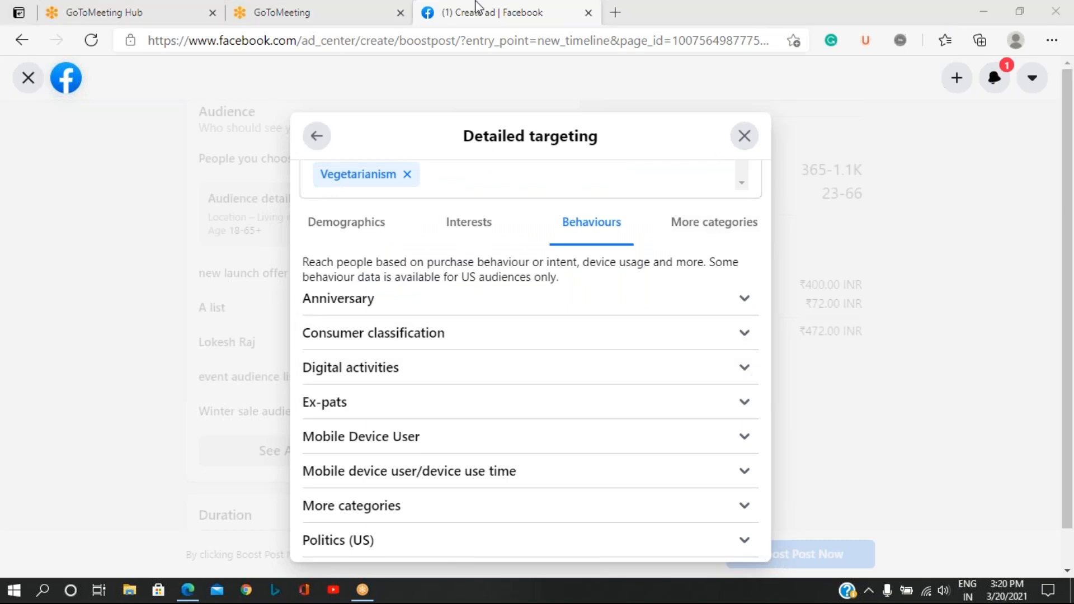
click(1066, 428)
drag(1064, 432, 1064, 532)
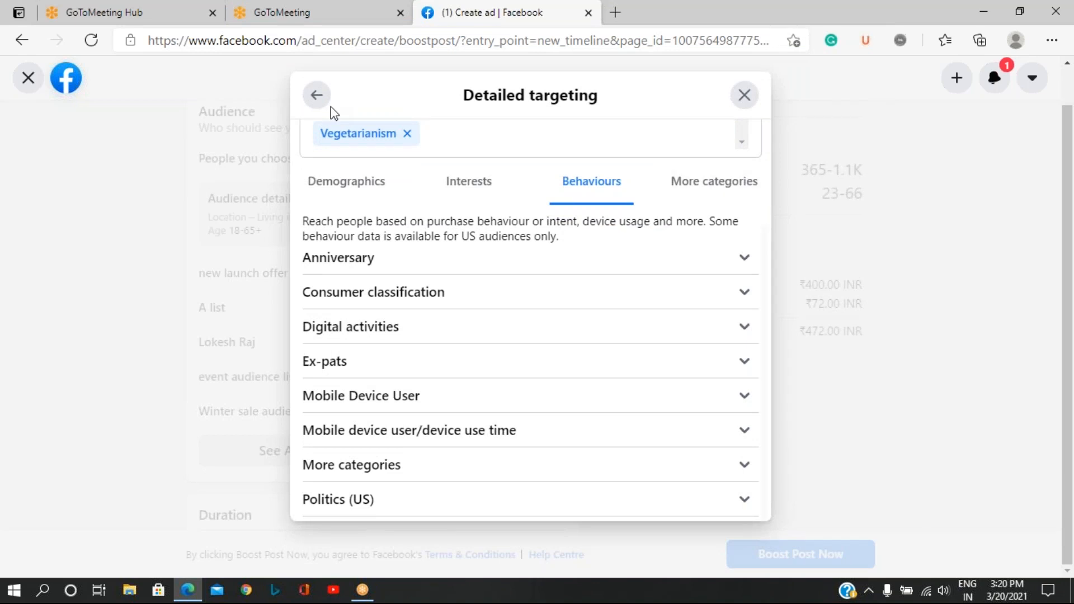
Return from detailed targeting to the audience settings and save the edited audience.
click(317, 95)
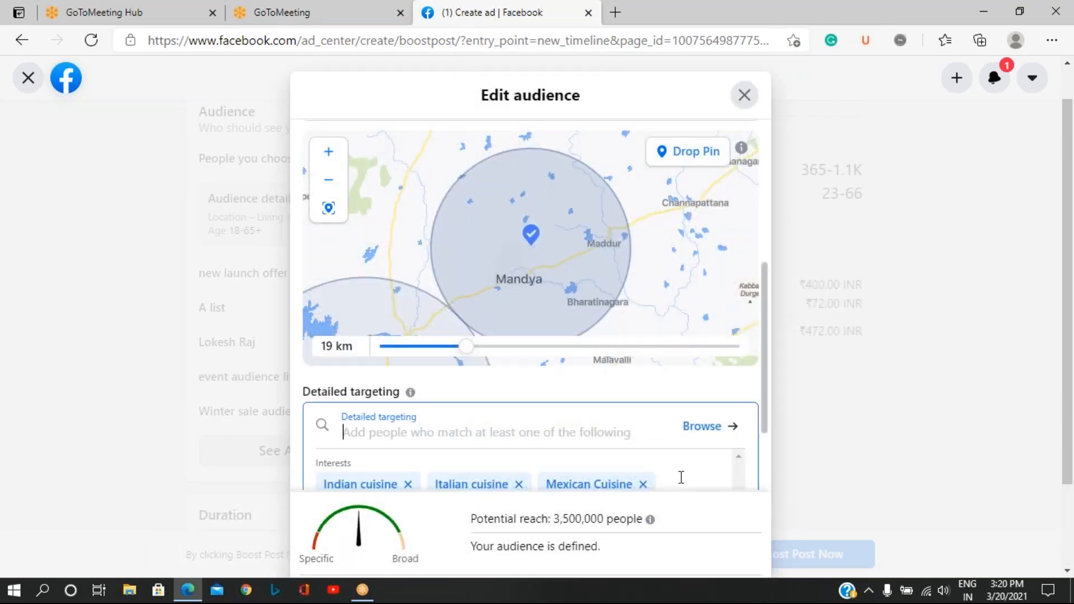
scroll(599, 431, down, 2)
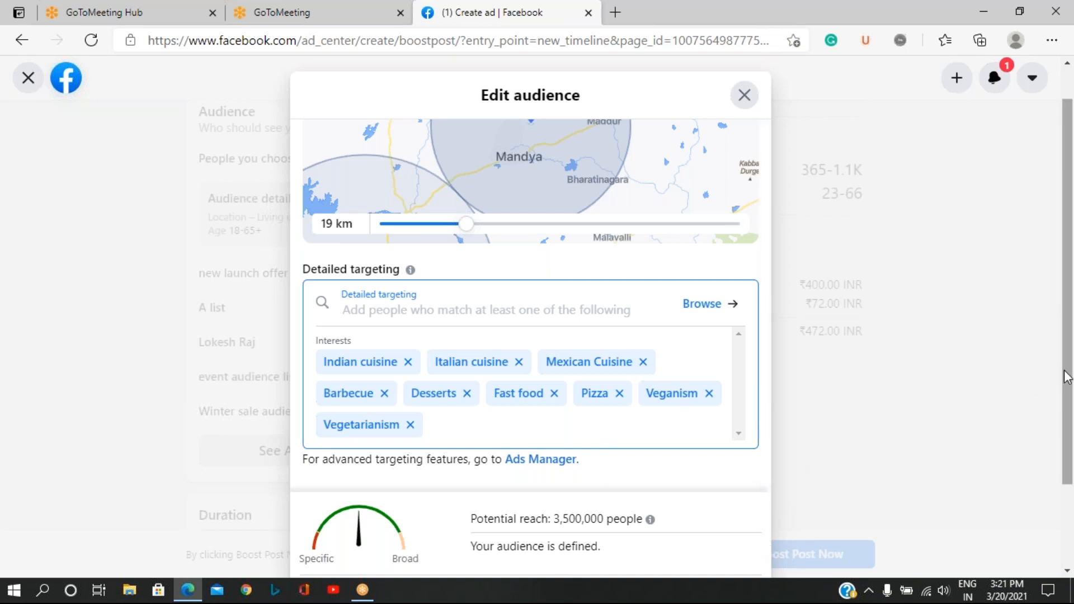
scroll(1069, 374, down, 2)
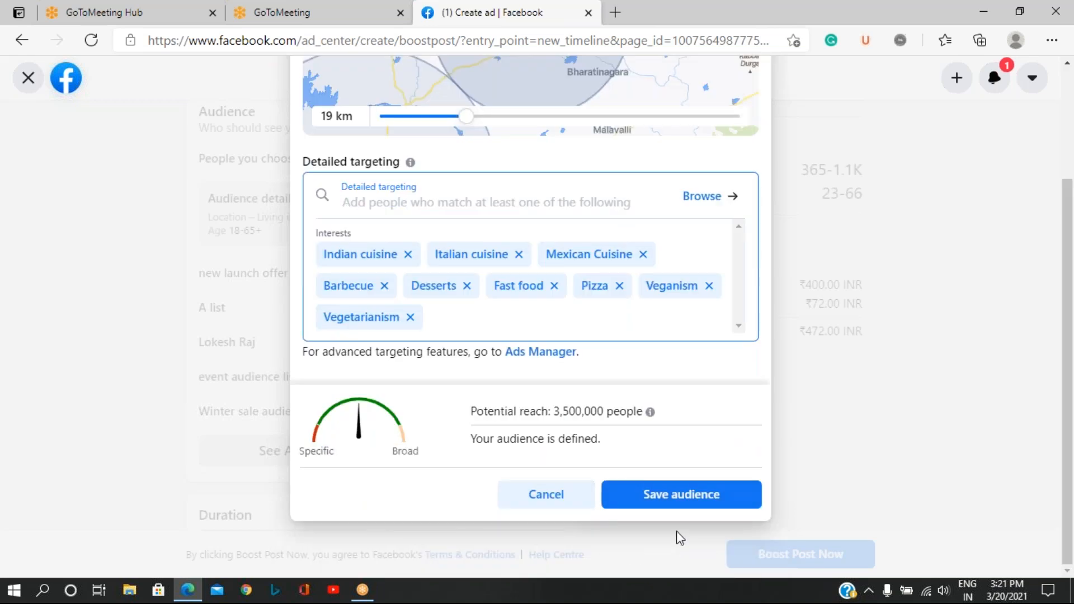
click(683, 501)
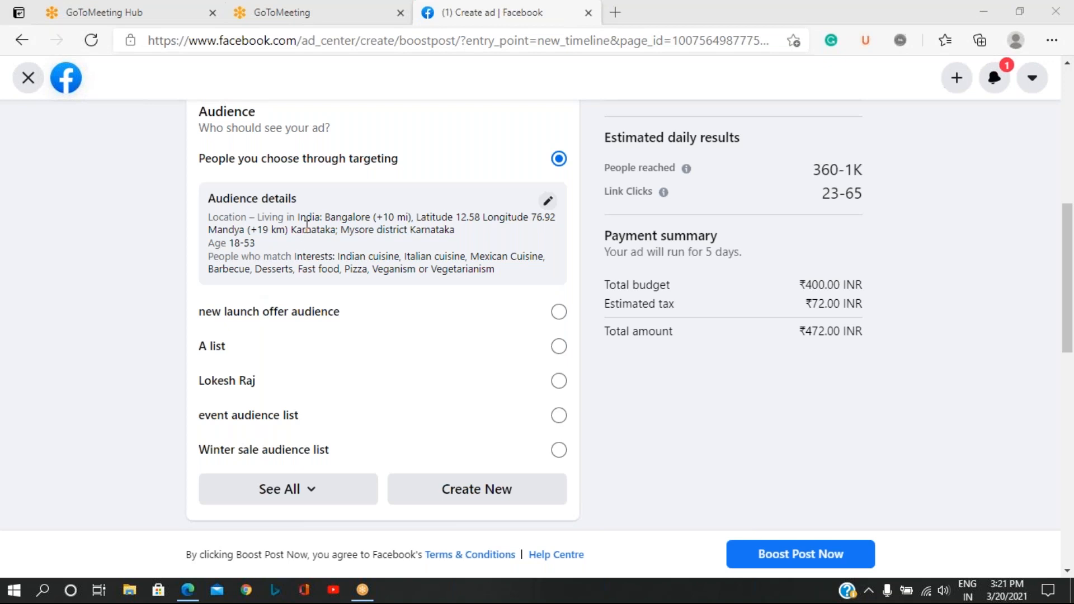
Set the boosted post's duration to 4 days.
scroll(384, 331, down, 7)
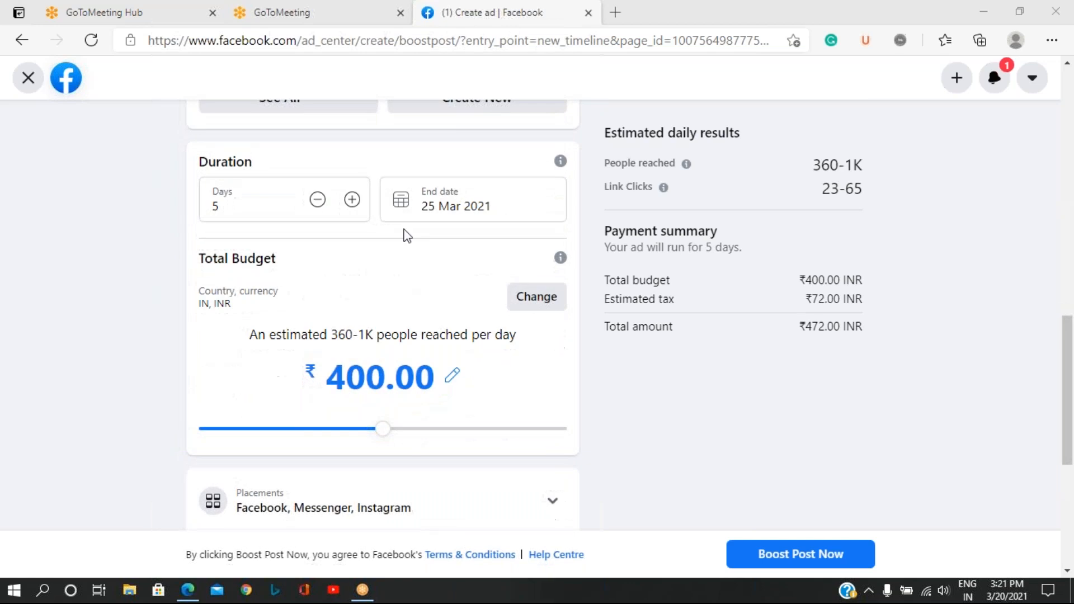
click(317, 201)
click(316, 202)
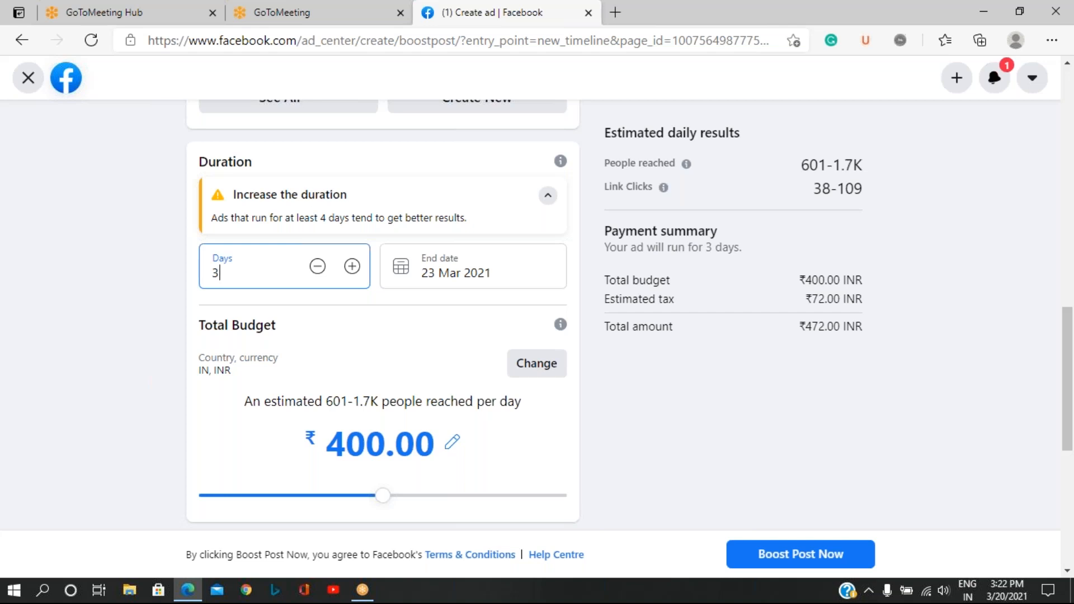
click(352, 267)
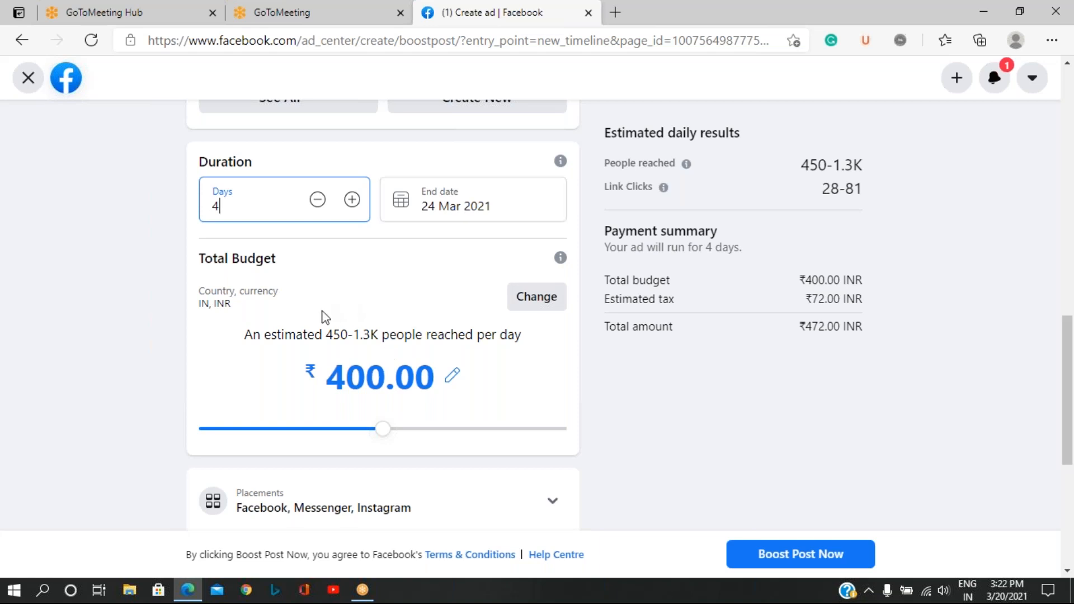
Set the boosted post's total budget to ₹600.
scroll(324, 316, down, 4)
scroll(325, 316, up, 4)
scroll(444, 428, down, 2)
scroll(445, 428, up, 2)
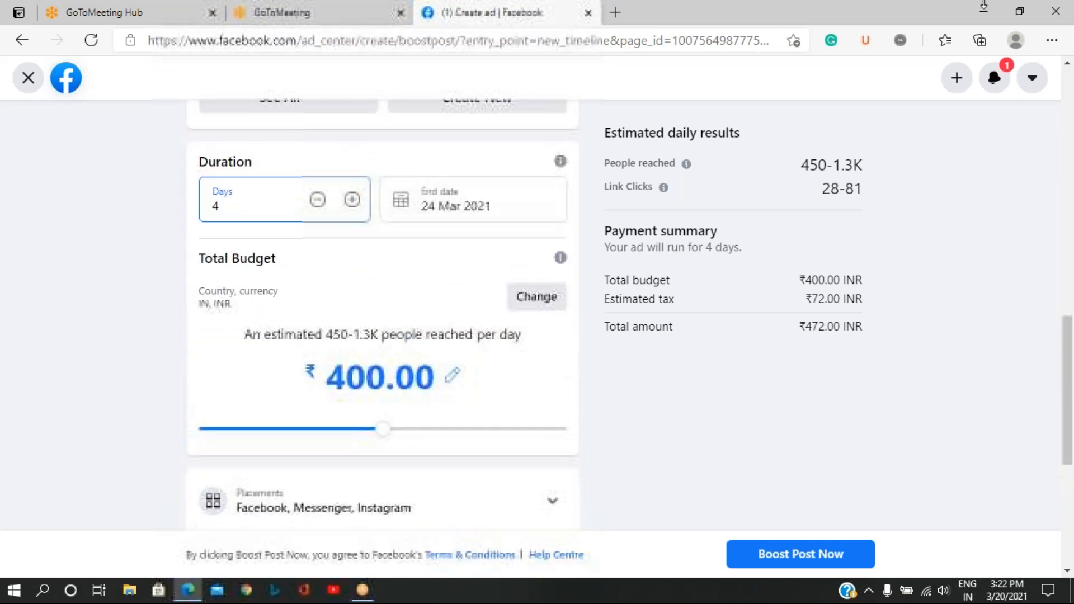
click(681, 2)
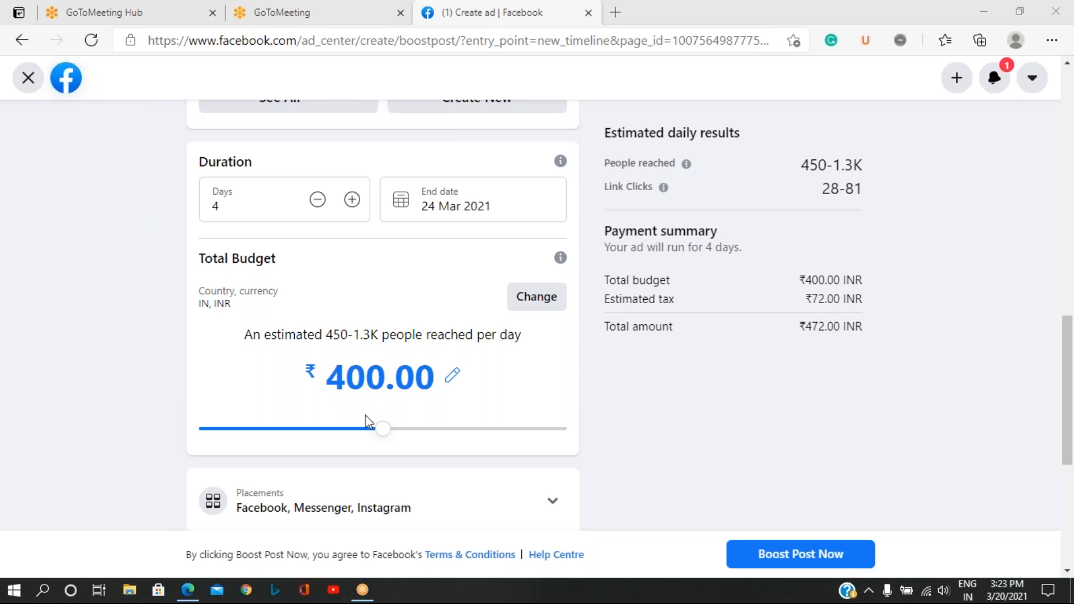
scroll(404, 394, down, 4)
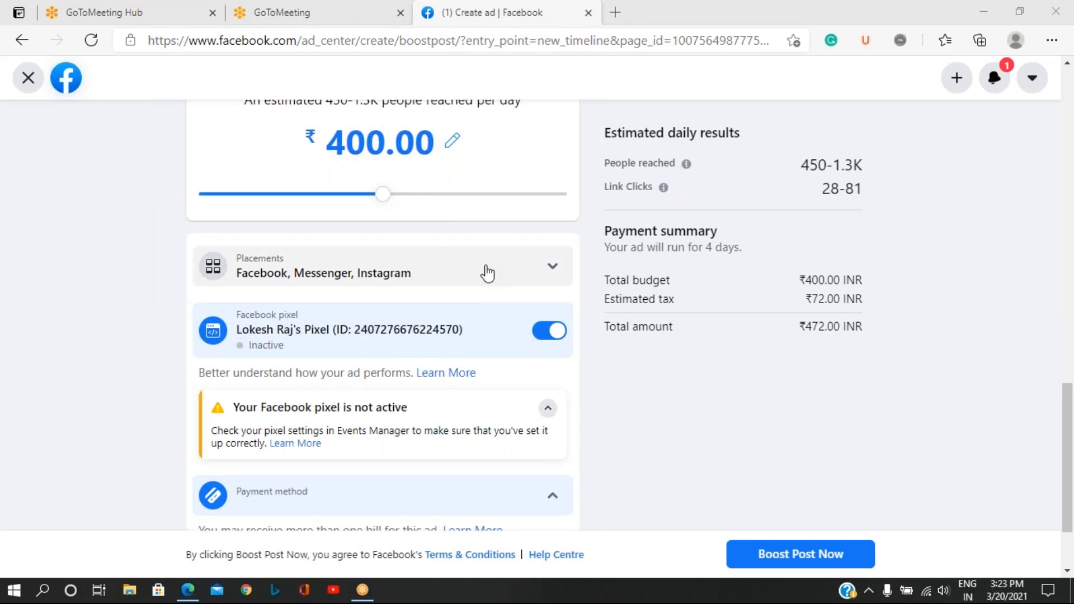
scroll(394, 307, up, 3)
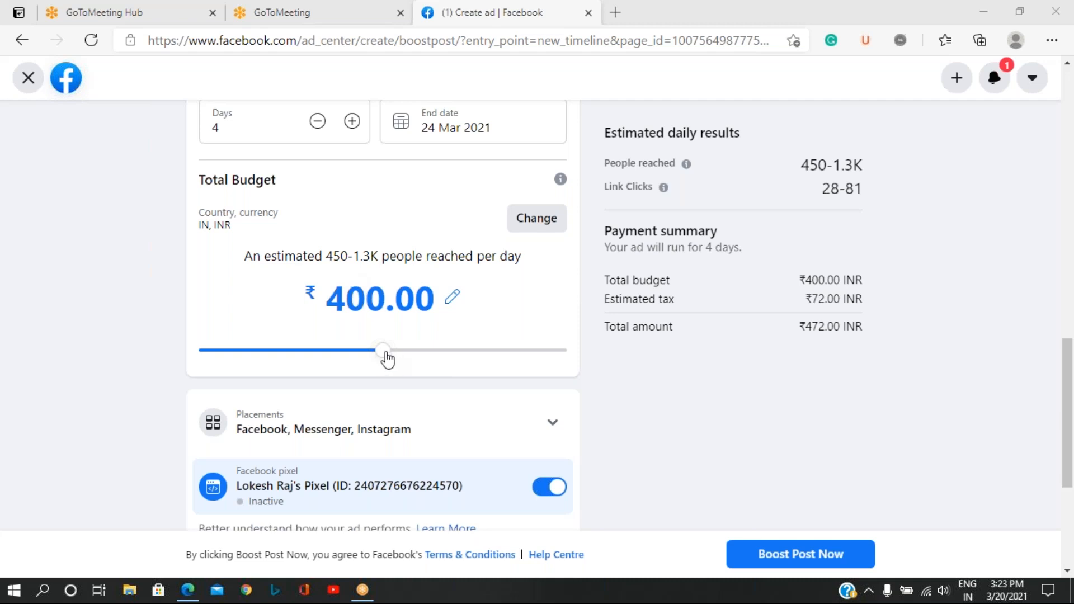
drag(384, 359, 414, 359)
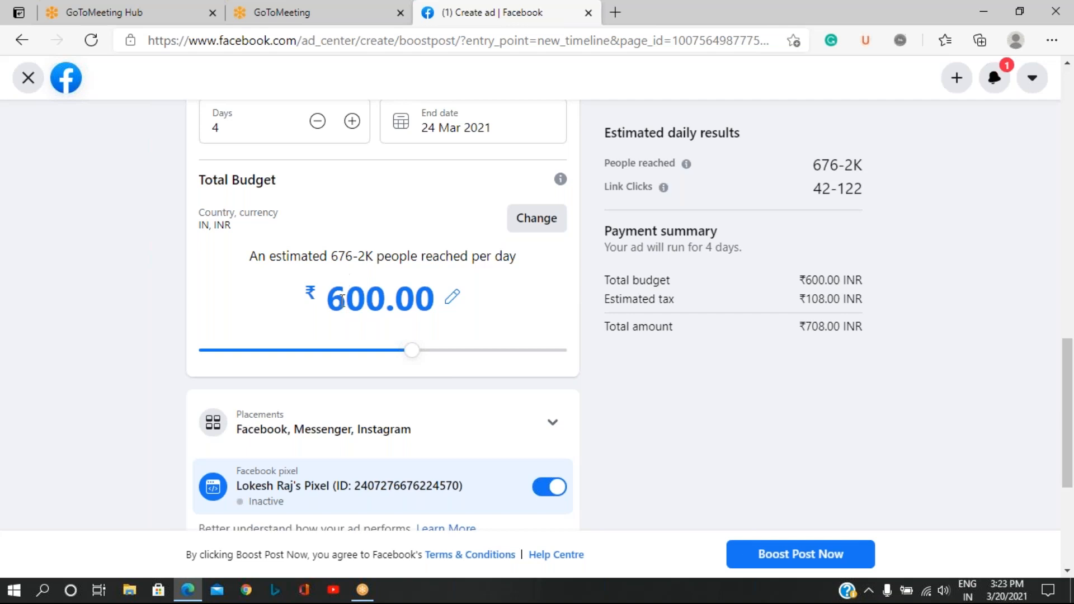
Exclude Instagram from the boosted post's placements, keeping Facebook and Messenger.
scroll(419, 328, down, 1)
scroll(419, 334, down, 4)
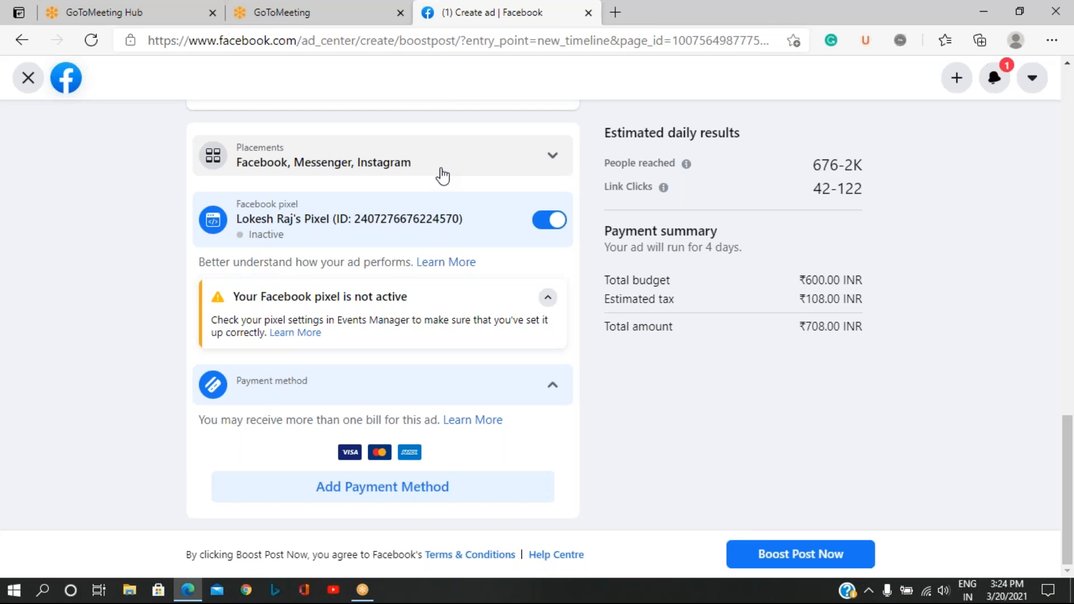
click(1003, 13)
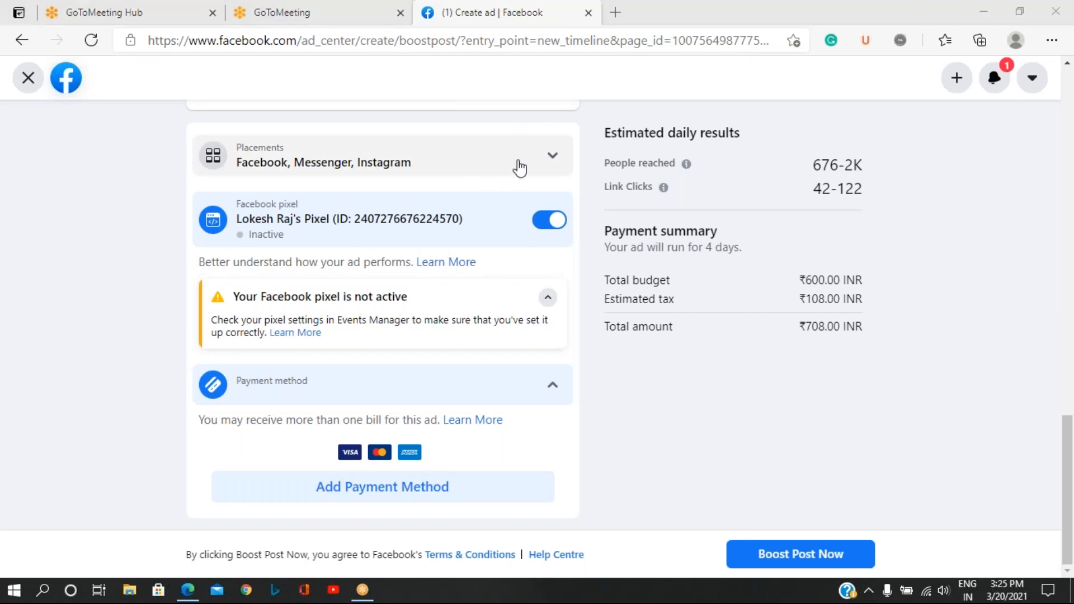
click(553, 163)
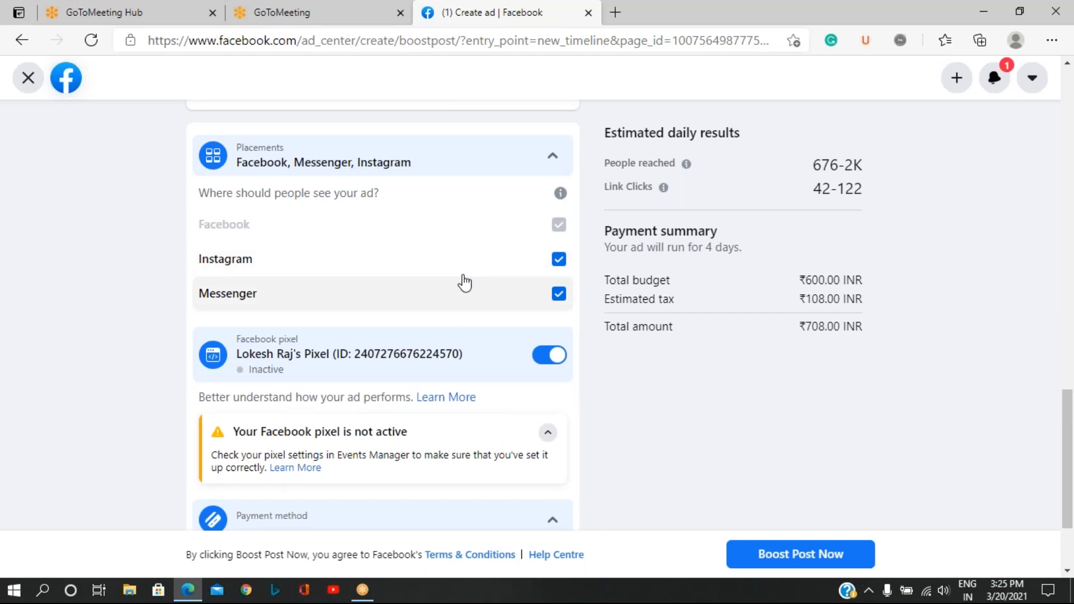
click(558, 260)
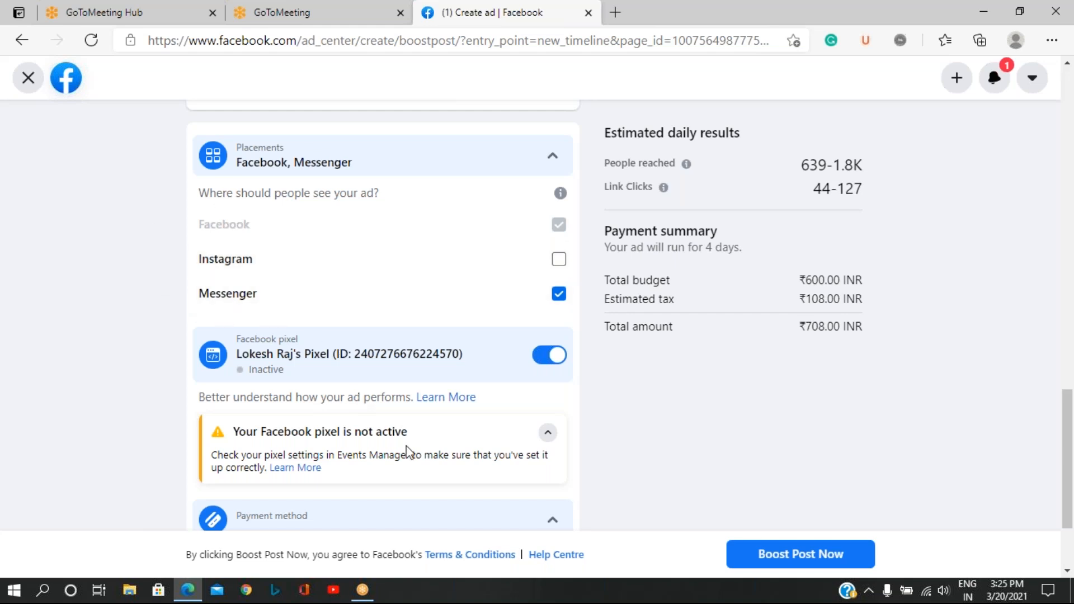
Review the boost settings, leave the post boost without publishing it, and discard the changes.
scroll(409, 452, down, 2)
scroll(408, 451, up, 20)
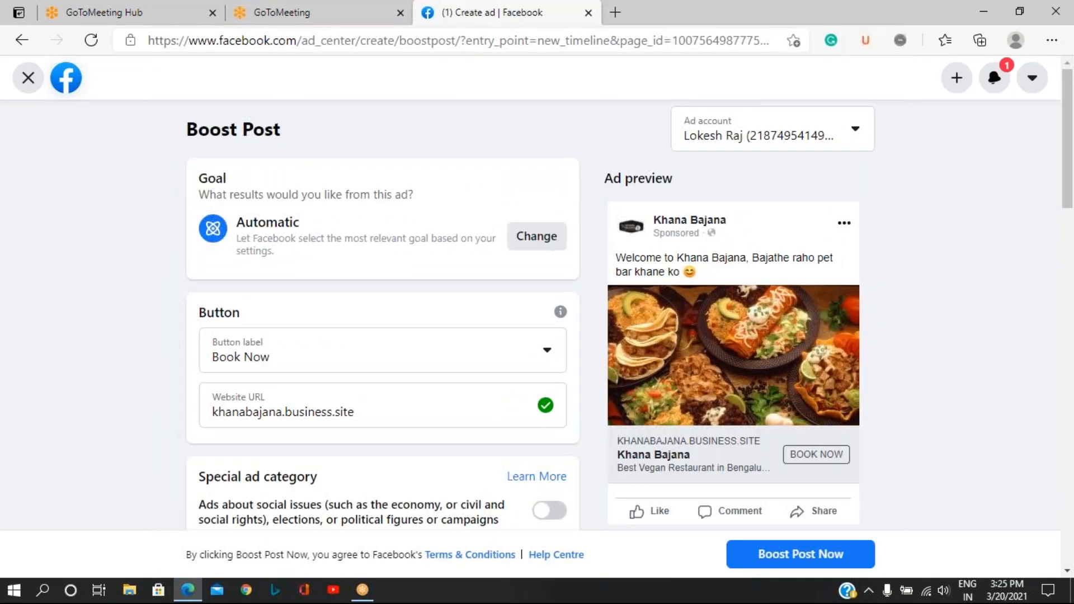
scroll(408, 451, down, 20)
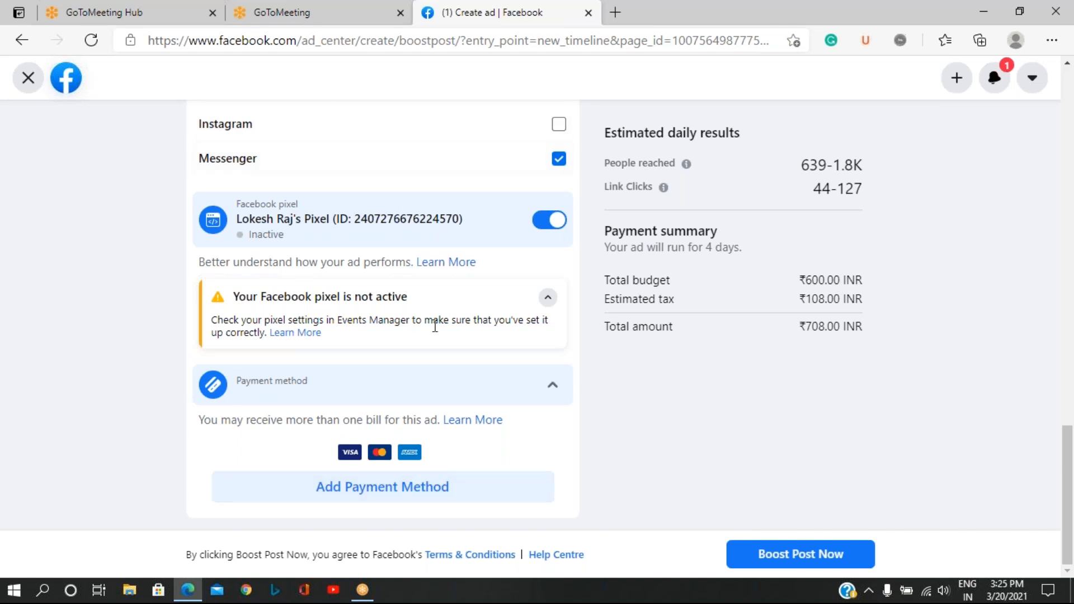
click(844, 15)
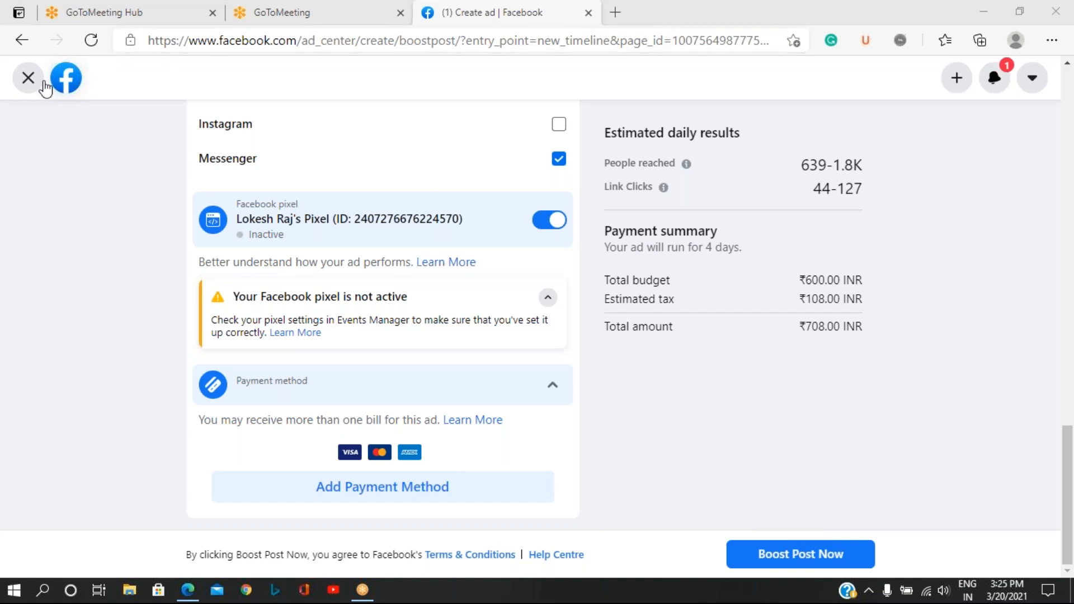
click(25, 83)
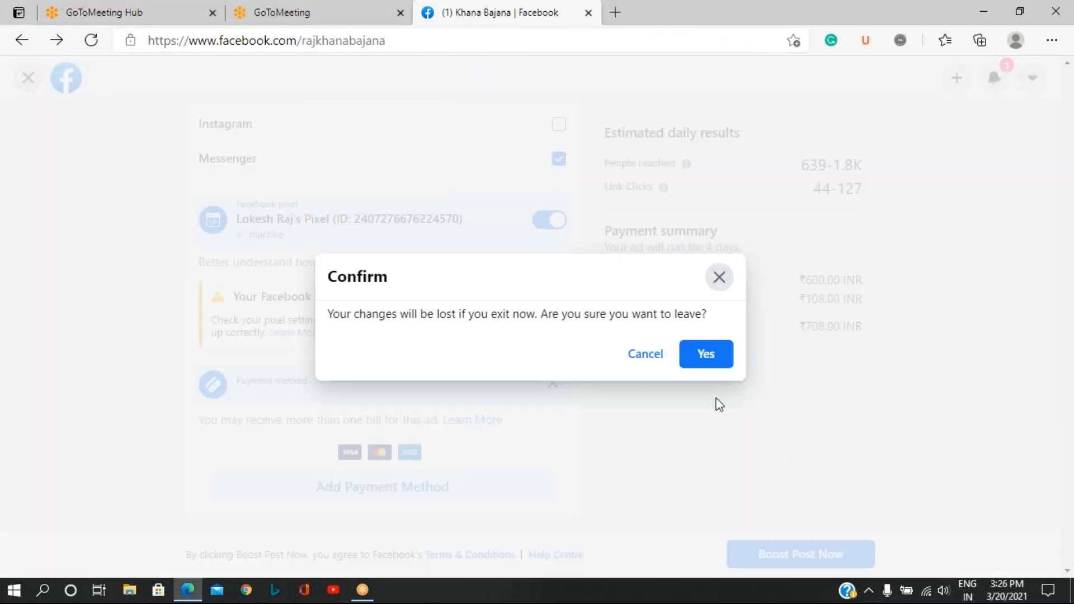
click(664, 358)
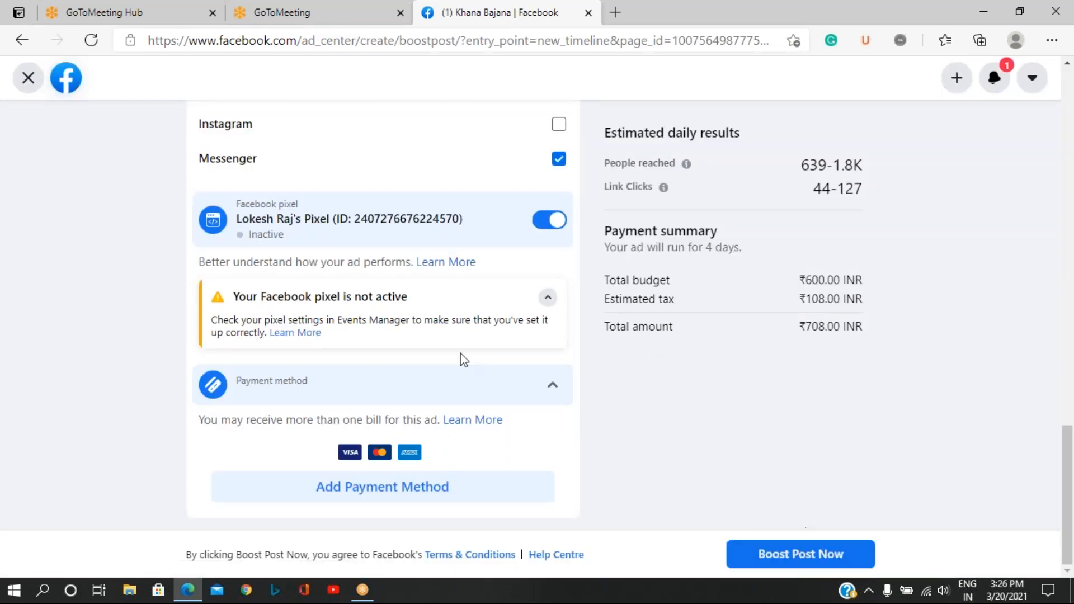
click(28, 77)
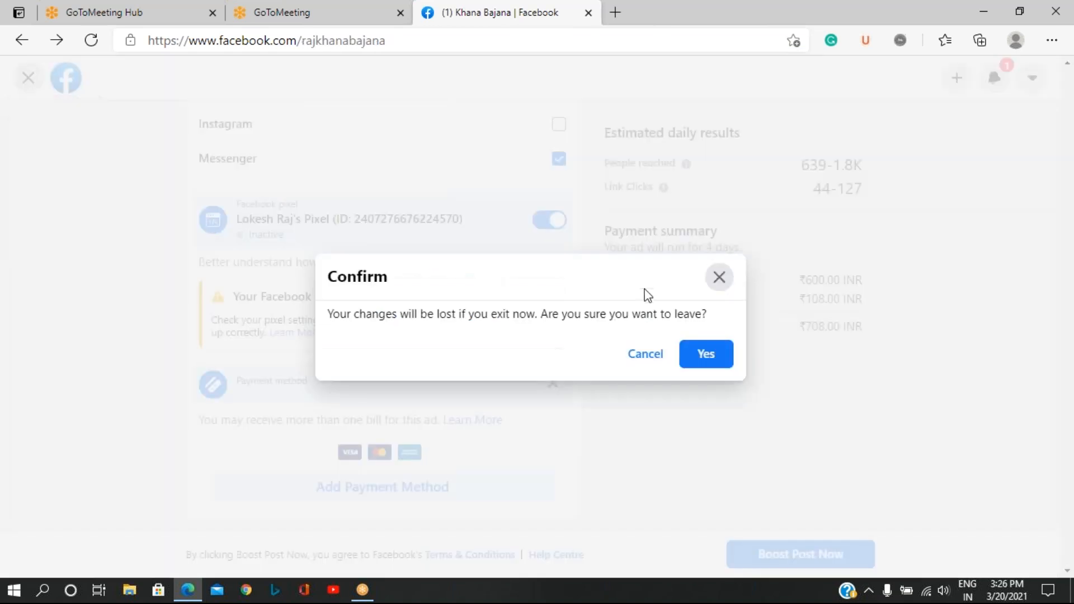
click(697, 362)
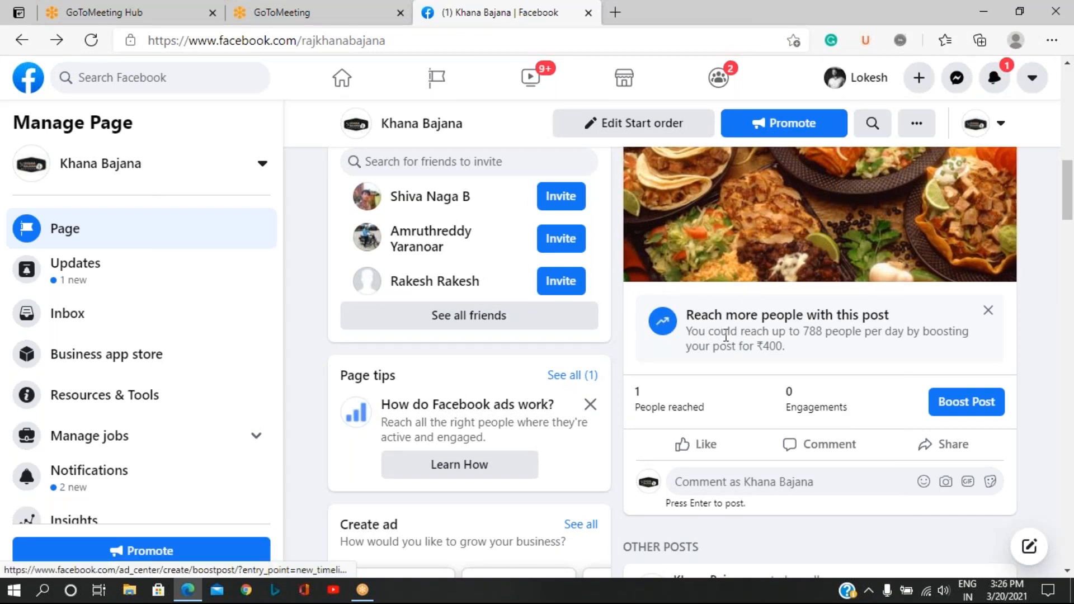
View the Page's promotion goal options and return to the Page.
scroll(726, 335, up, 10)
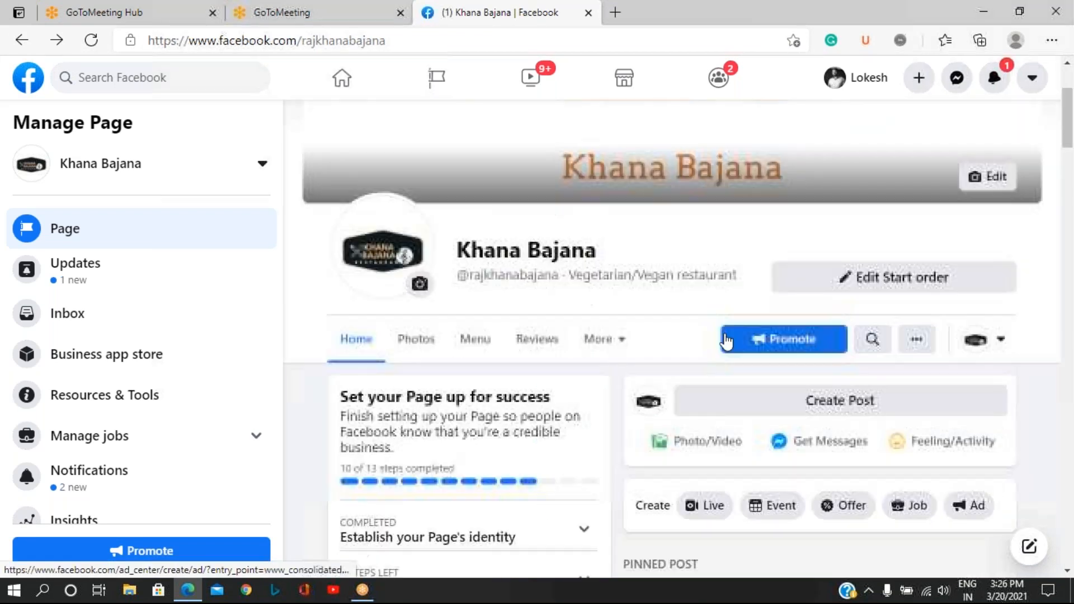
click(778, 341)
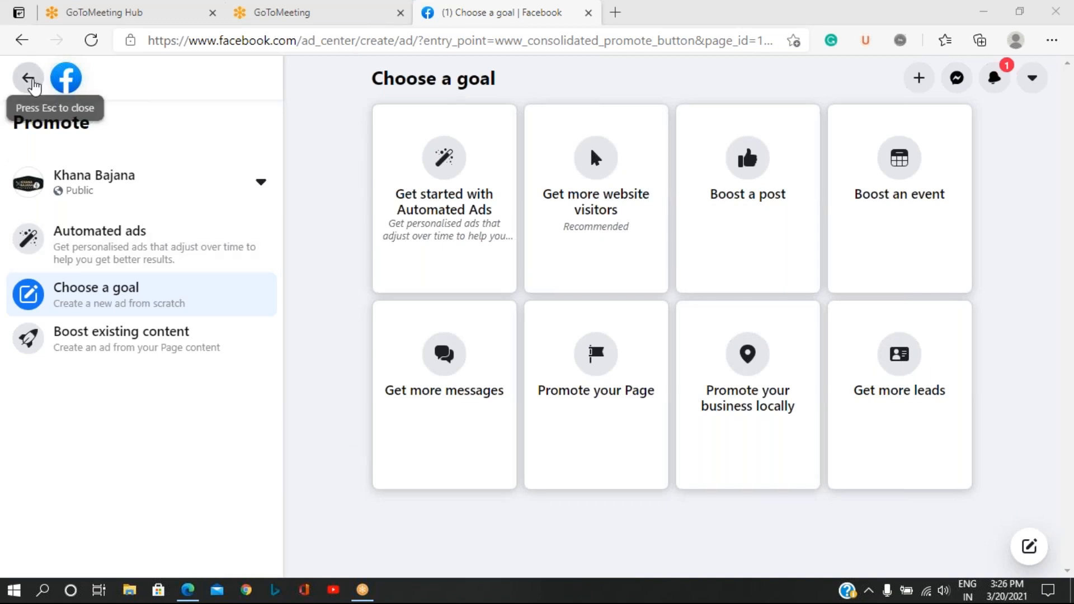
click(28, 78)
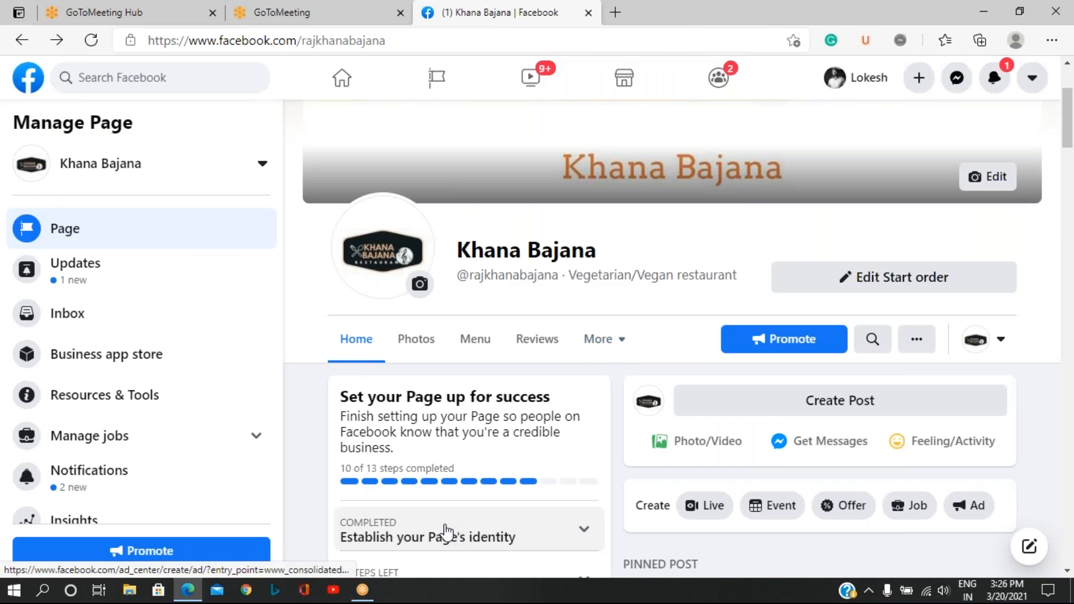
Start a new ad from the Ad Centre with the goal Get more website visitors.
click(609, 345)
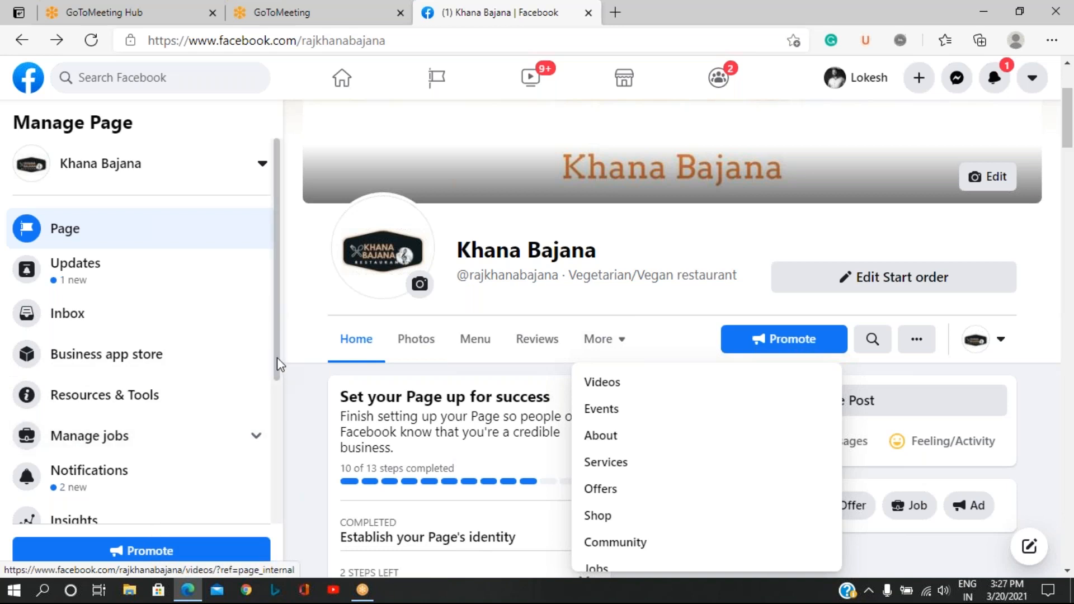
drag(276, 368, 280, 450)
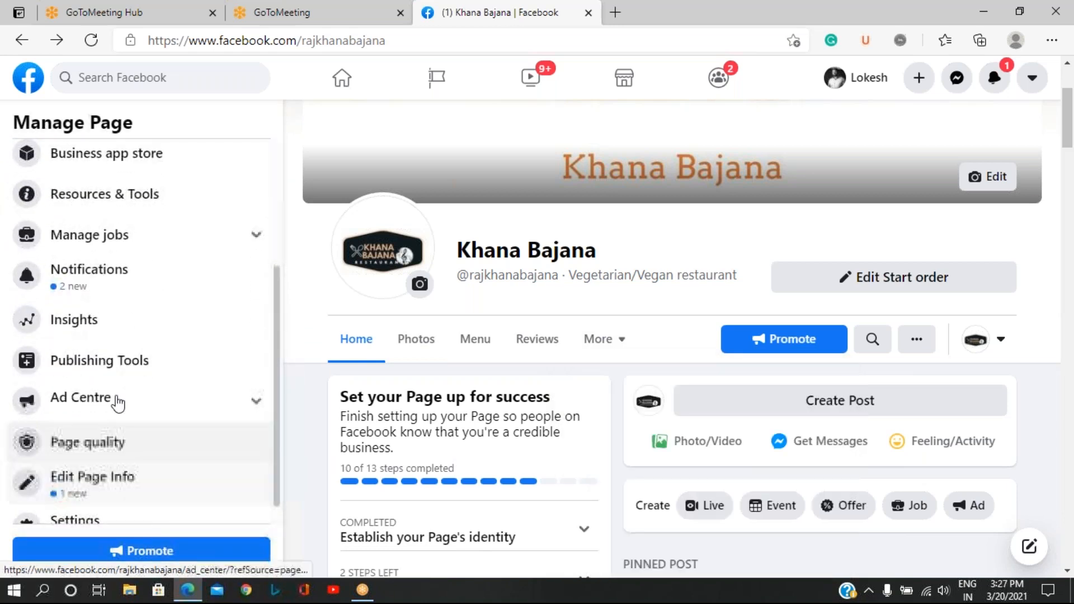
click(115, 402)
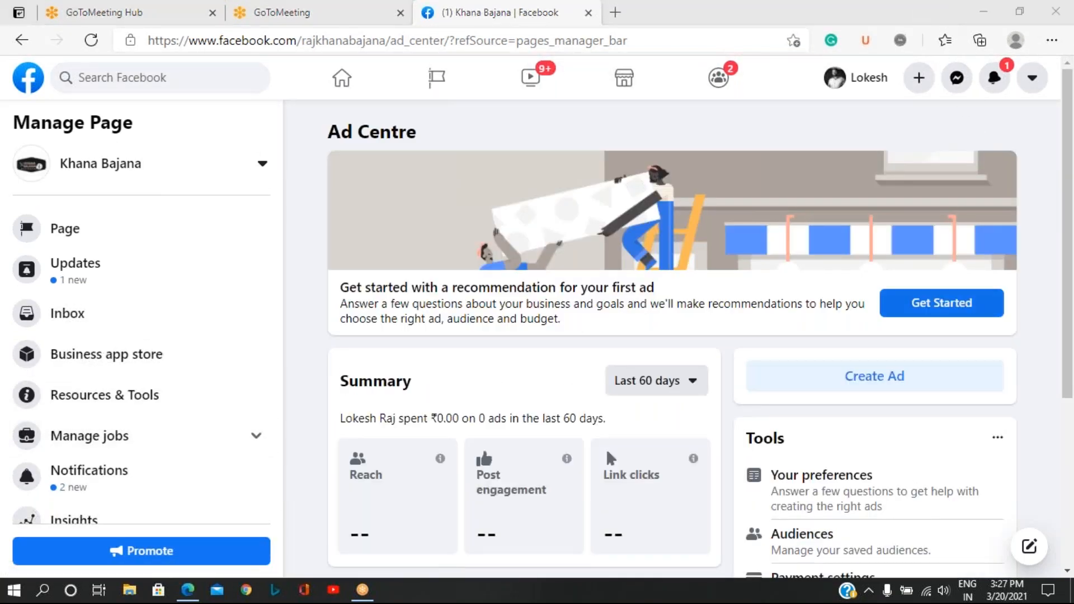
click(881, 380)
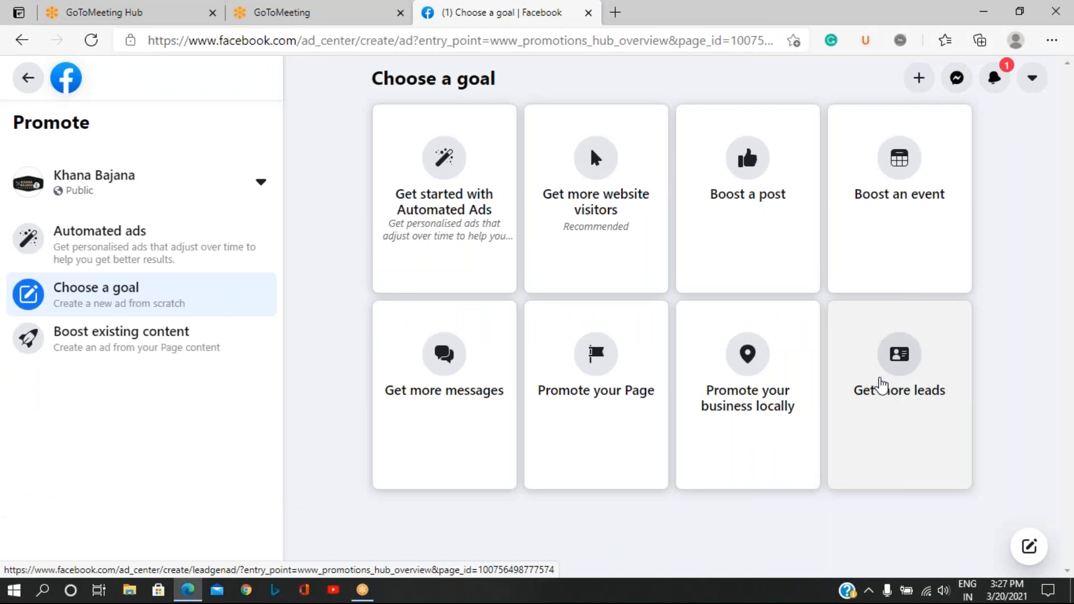
click(407, 35)
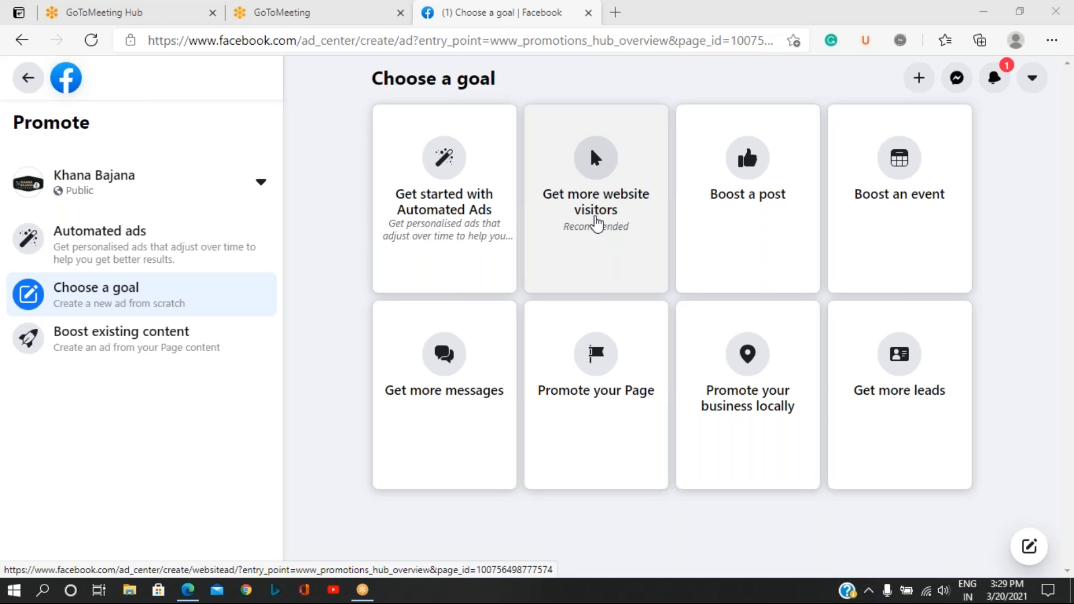
click(597, 223)
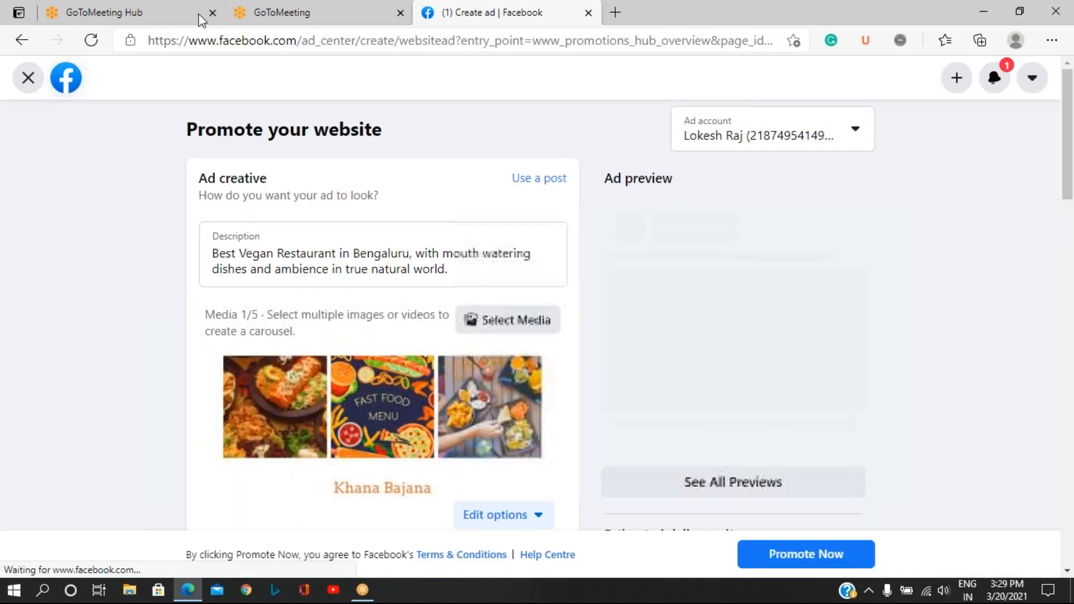
click(375, 3)
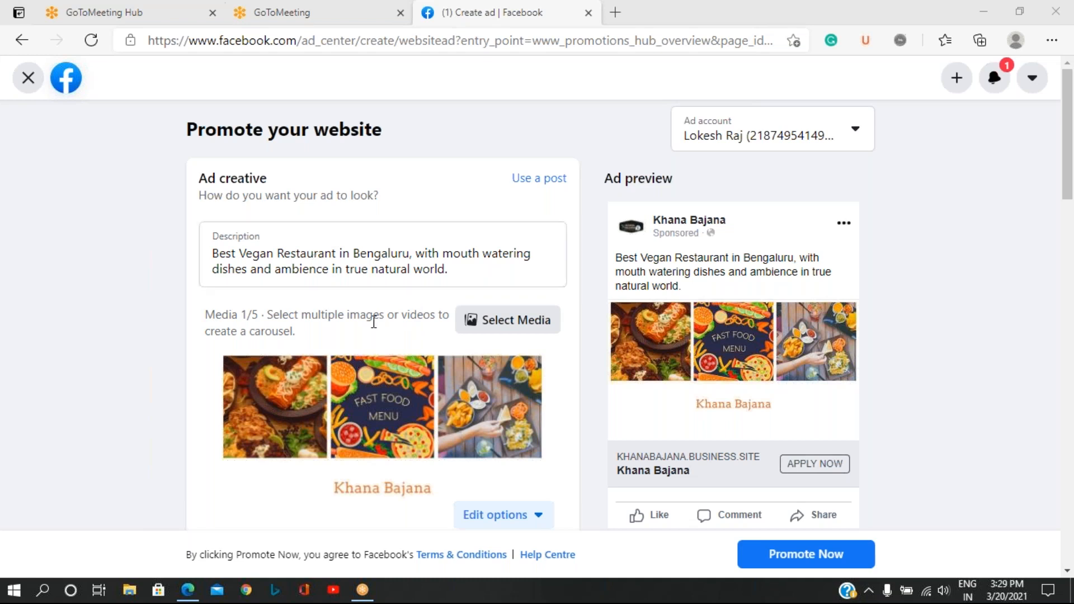
Set the website ad's button label to Contact Us.
scroll(381, 329, down, 4)
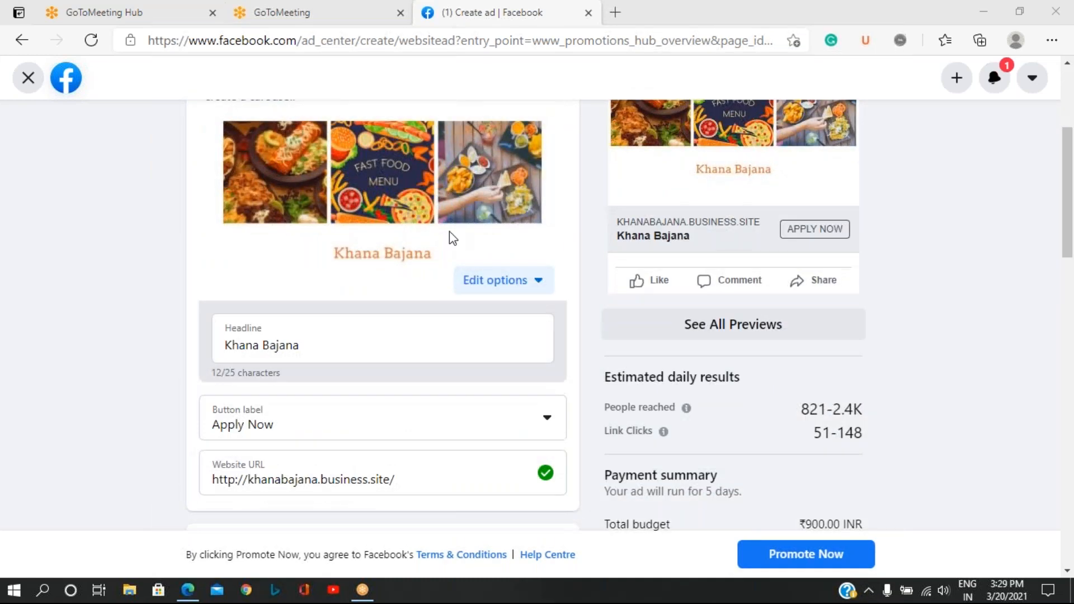
click(542, 420)
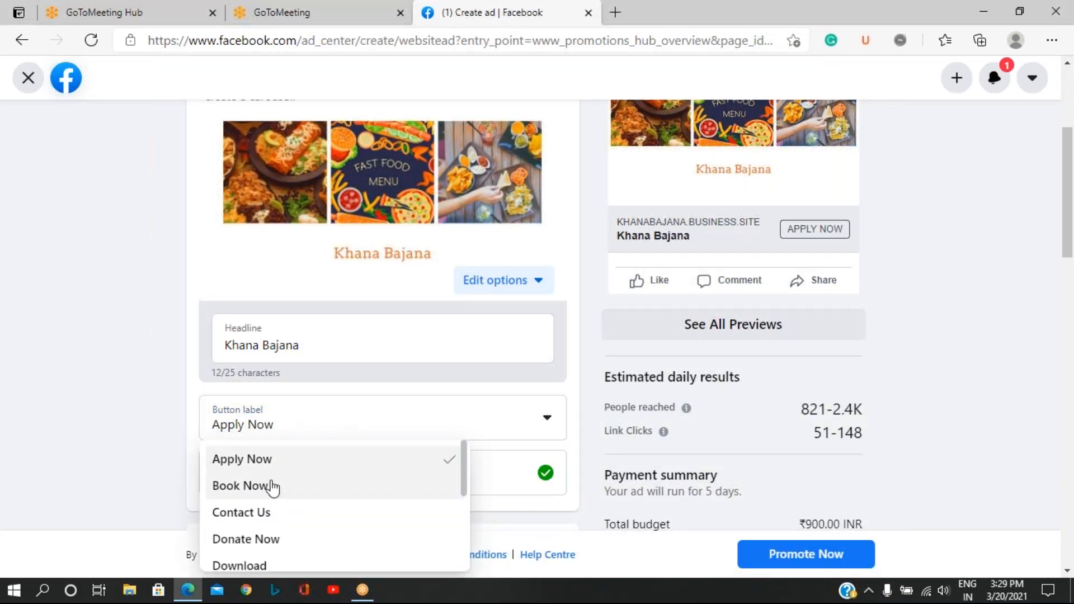
click(257, 514)
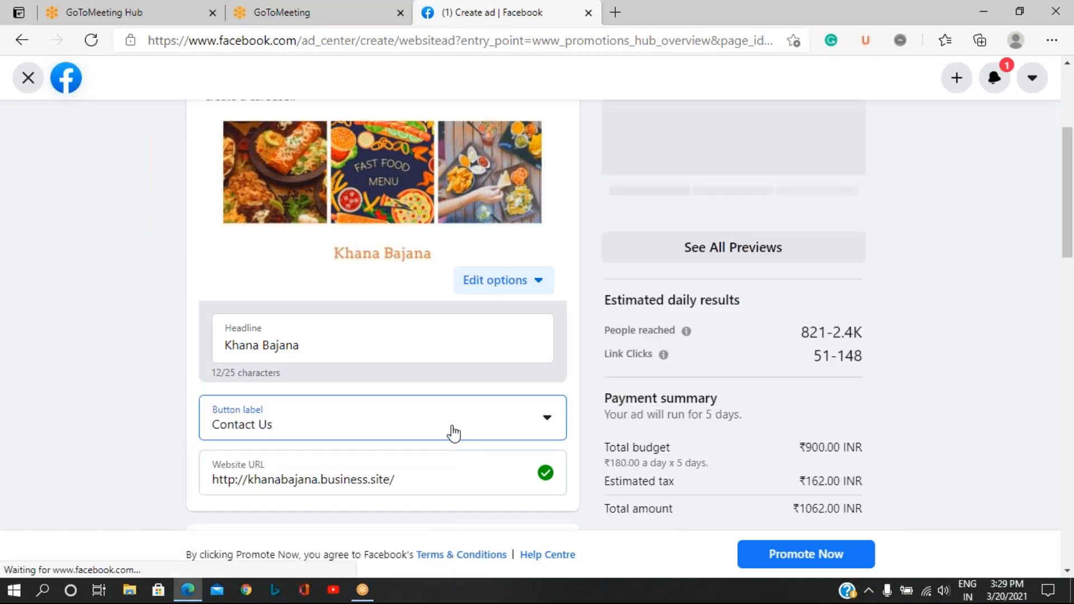
Review the website ad's audience settings without editing them, and examine its duration and daily budget.
scroll(461, 409, down, 4)
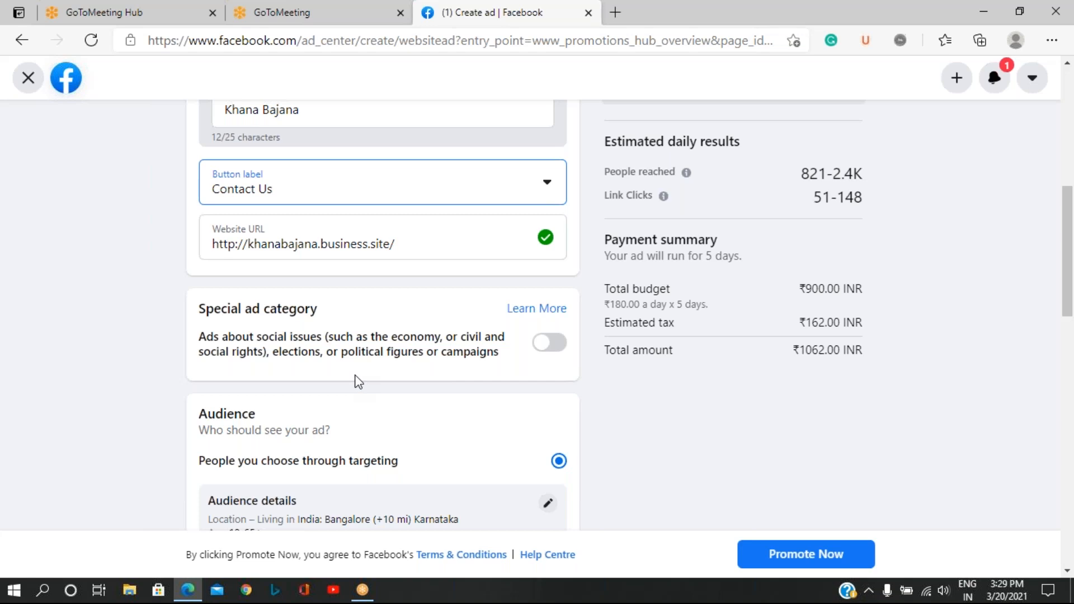
scroll(377, 401, down, 5)
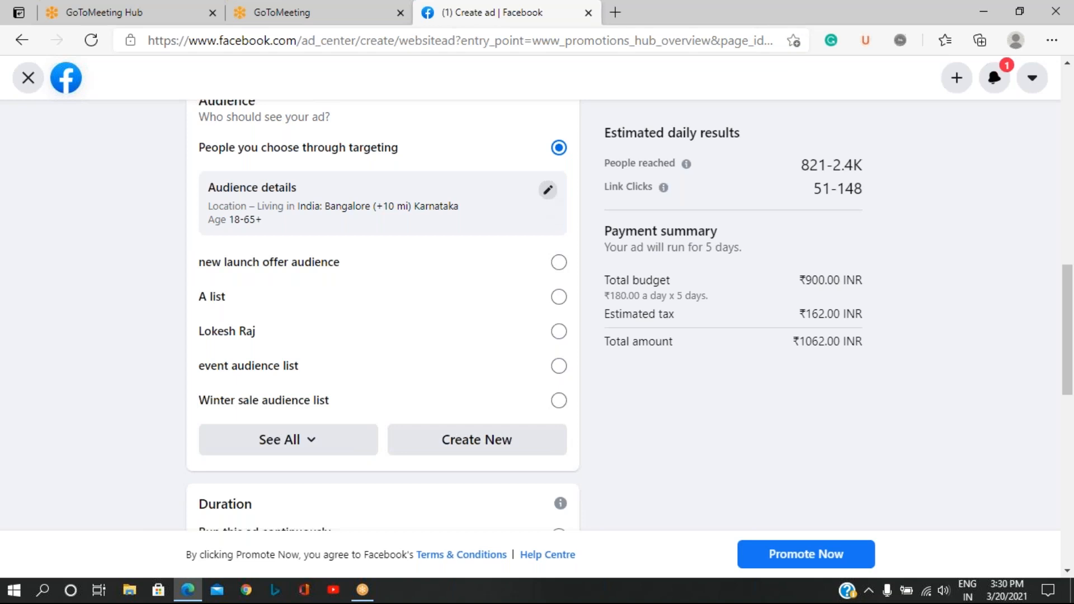
click(547, 189)
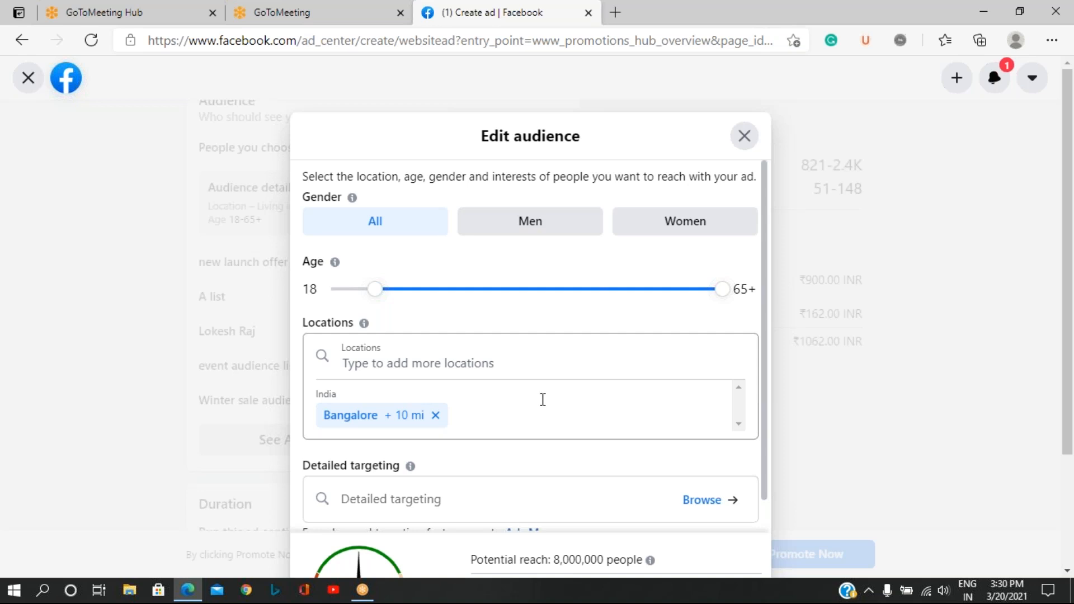
click(744, 137)
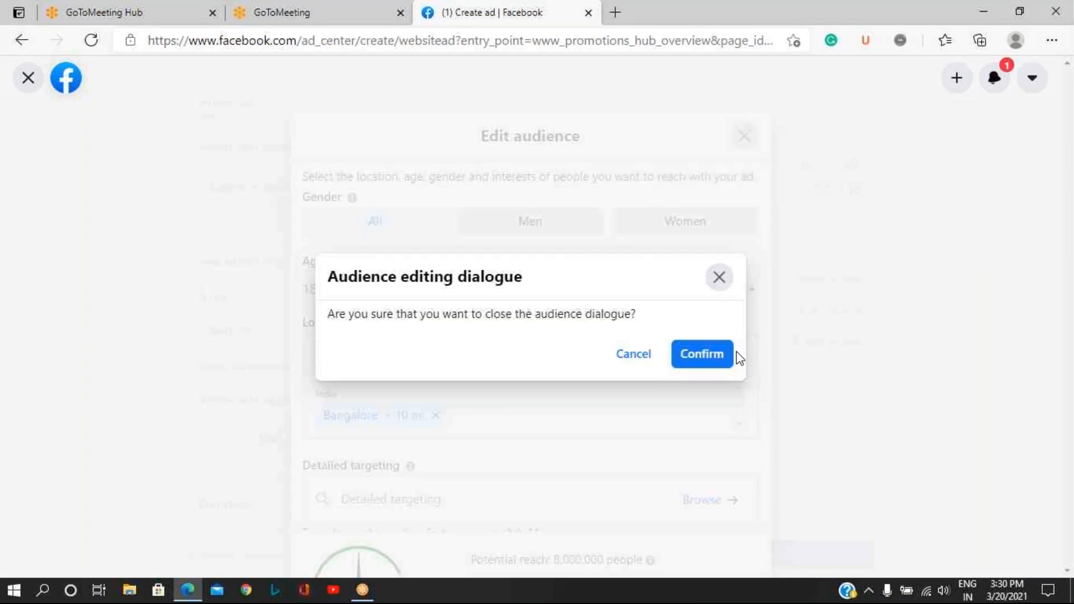
click(683, 356)
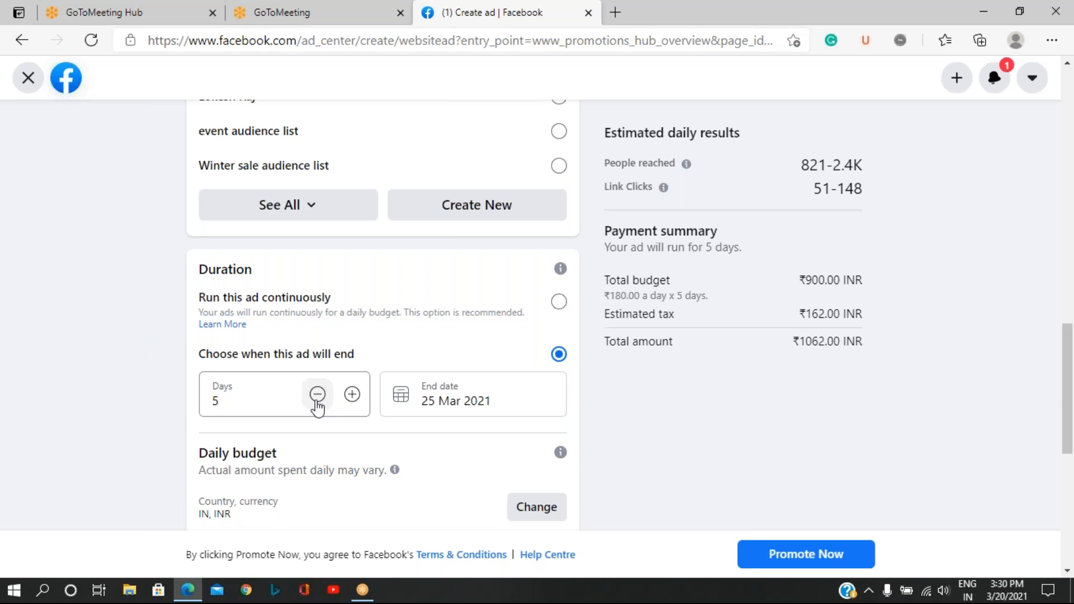
scroll(329, 450, down, 3)
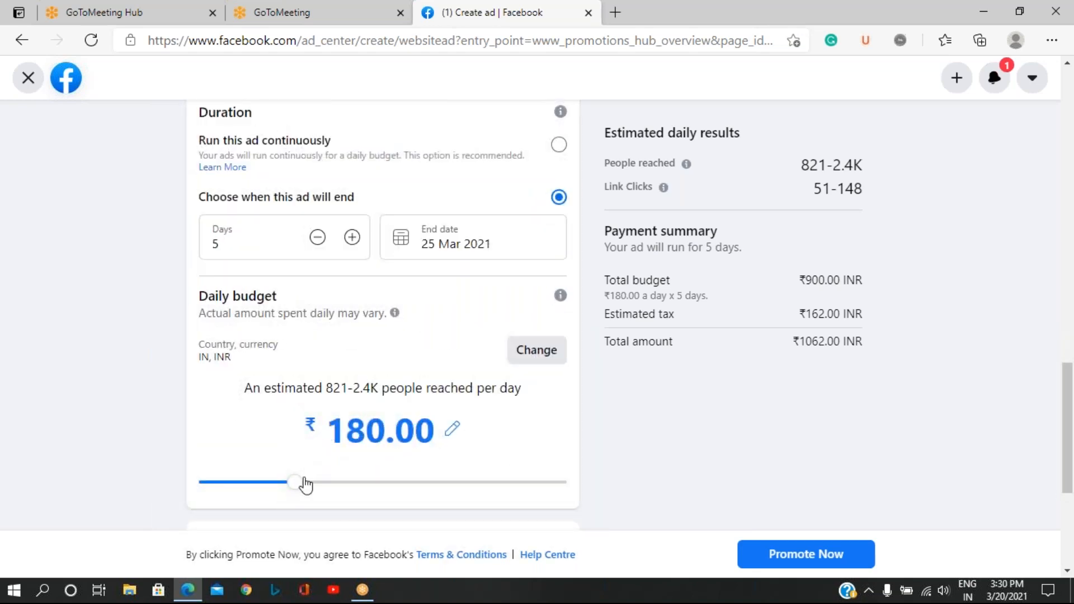
Set the website ad's daily budget to ₹500.00 and review its placements, pixel, payment method and ad creative settings.
drag(295, 485, 452, 473)
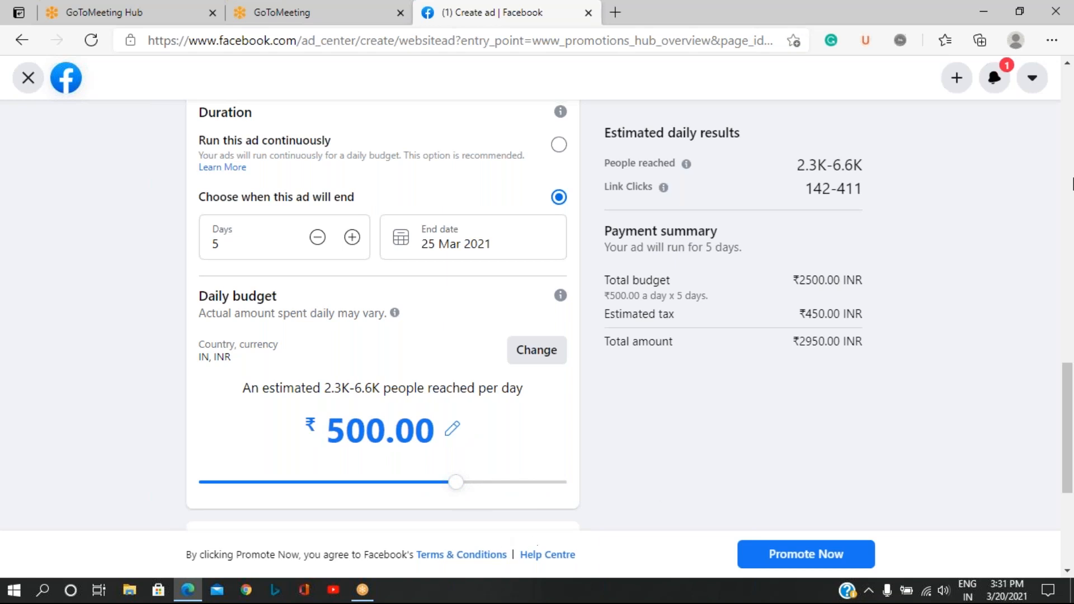
click(978, 11)
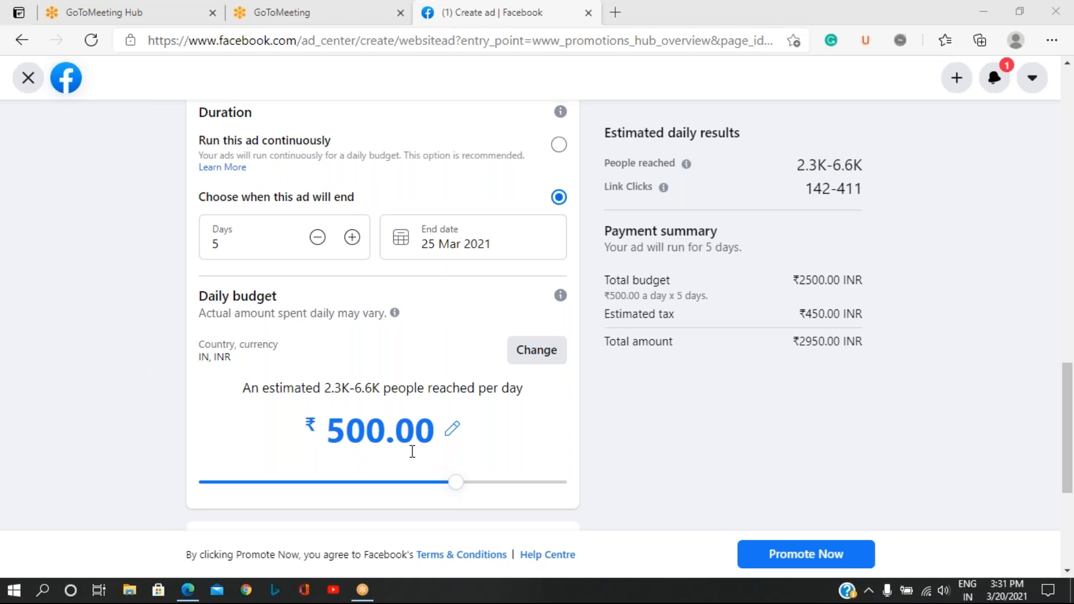
scroll(412, 451, down, 5)
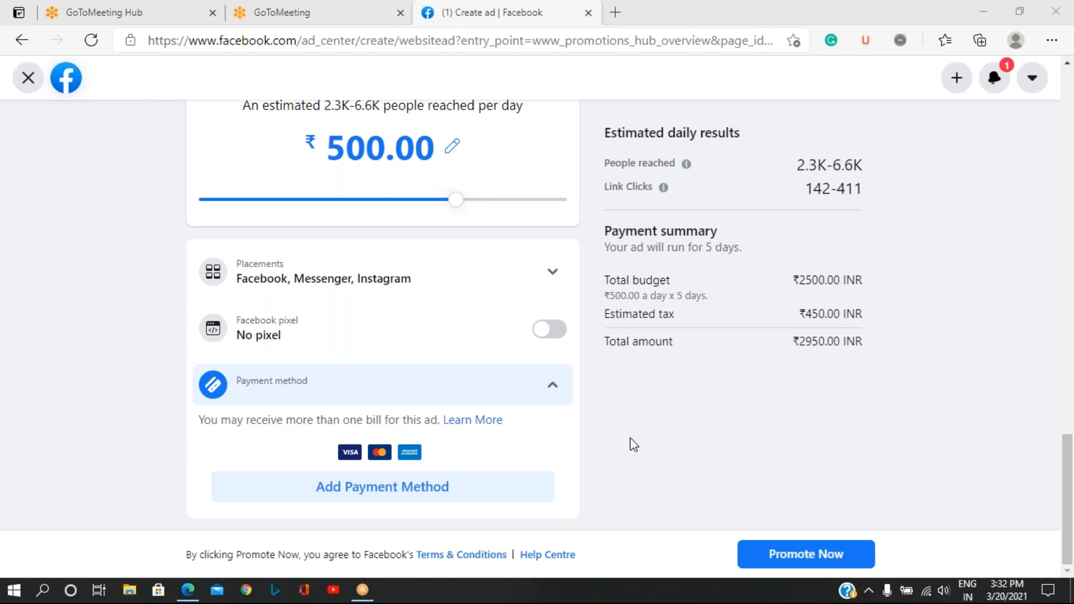
scroll(634, 444, up, 9)
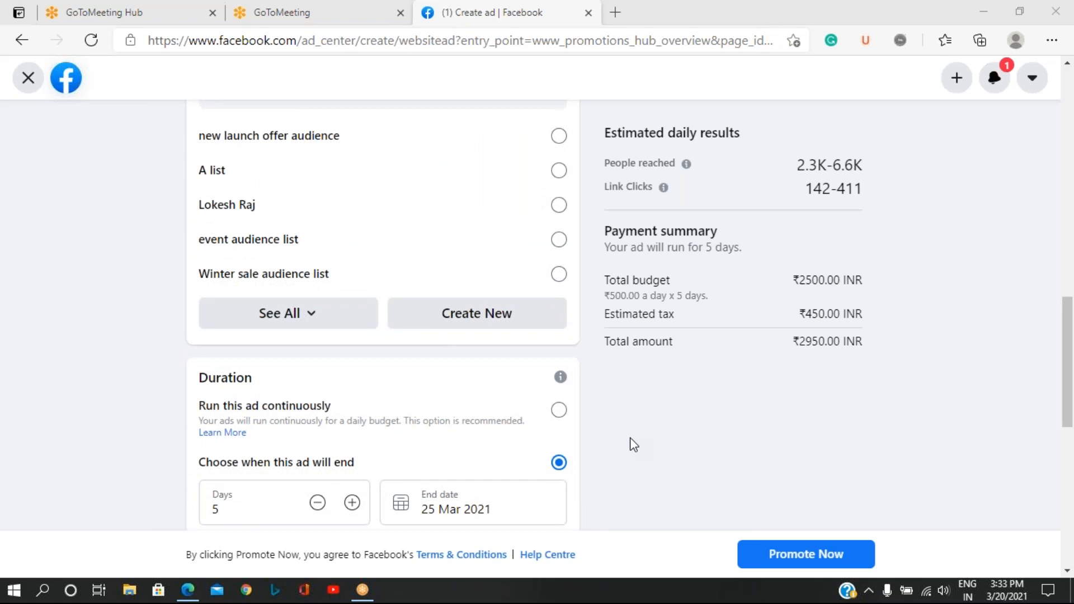
scroll(633, 445, up, 4)
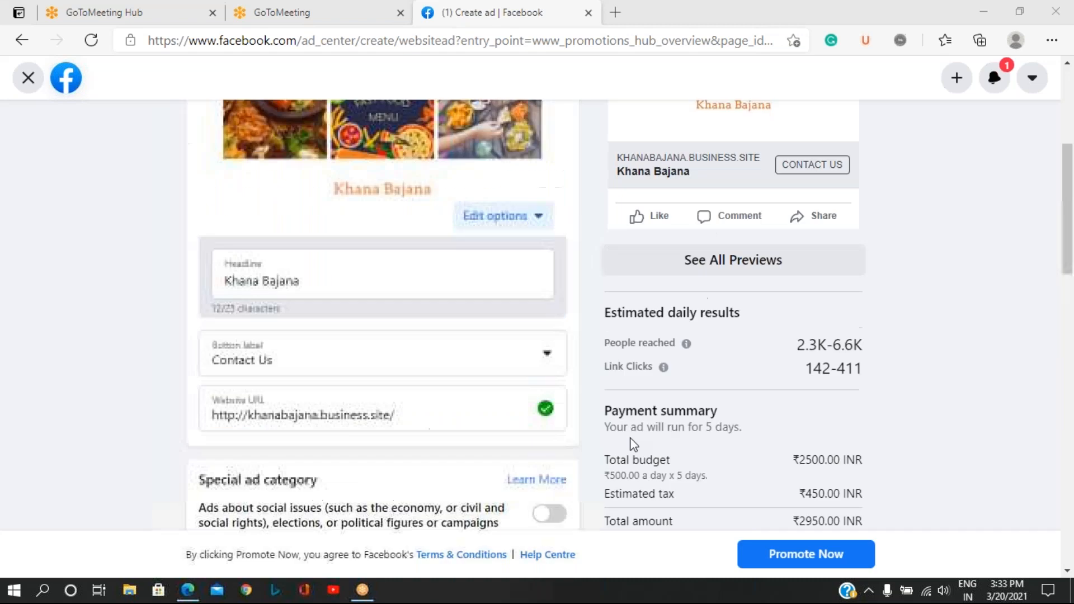
scroll(634, 445, up, 5)
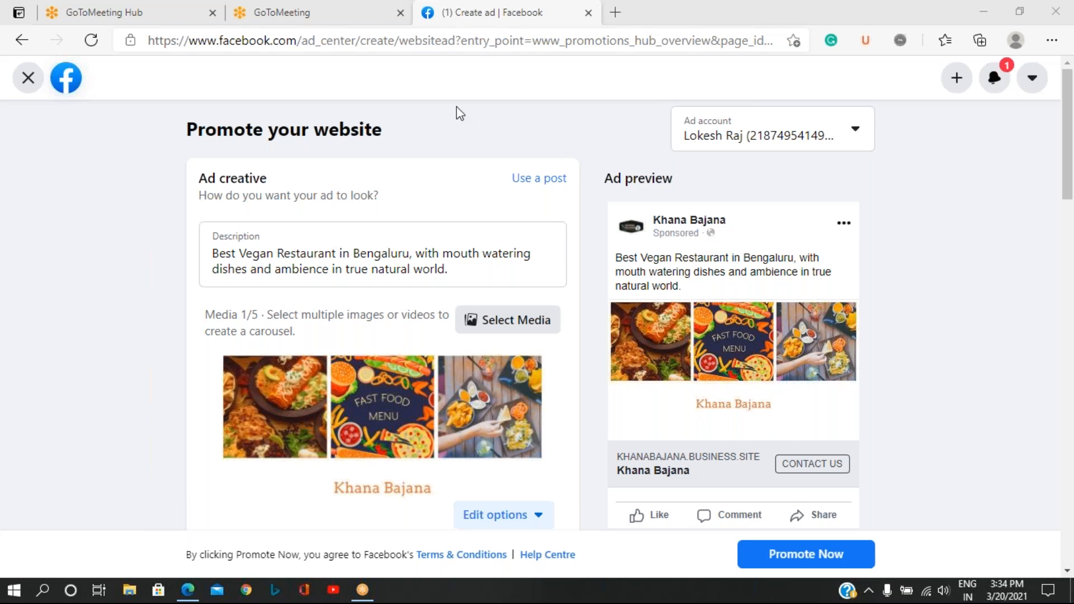
Close the website ad without promoting it and confirm discarding its changes.
click(28, 77)
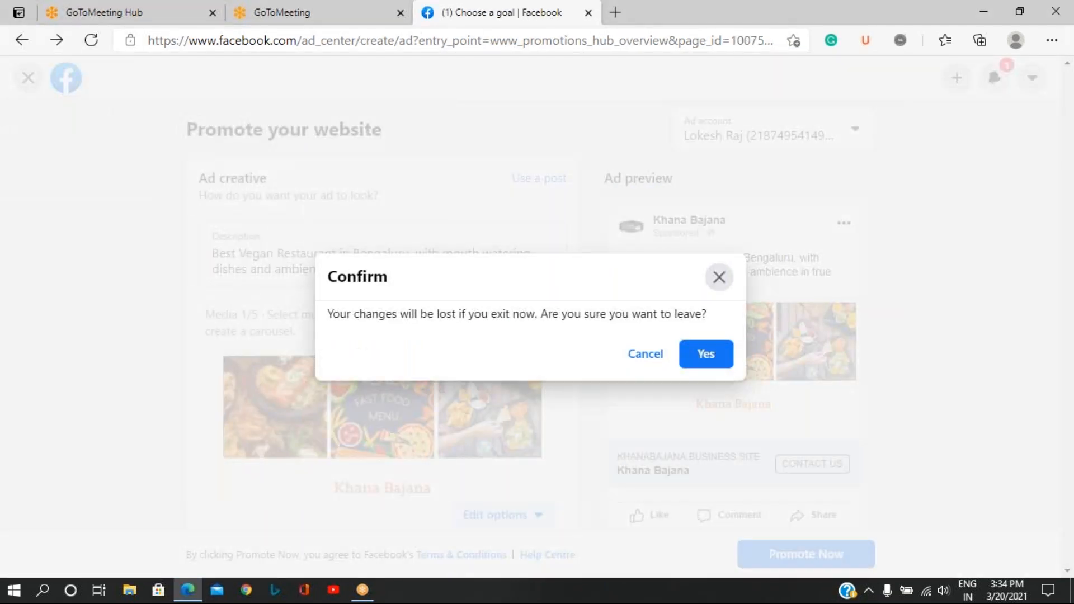
click(713, 361)
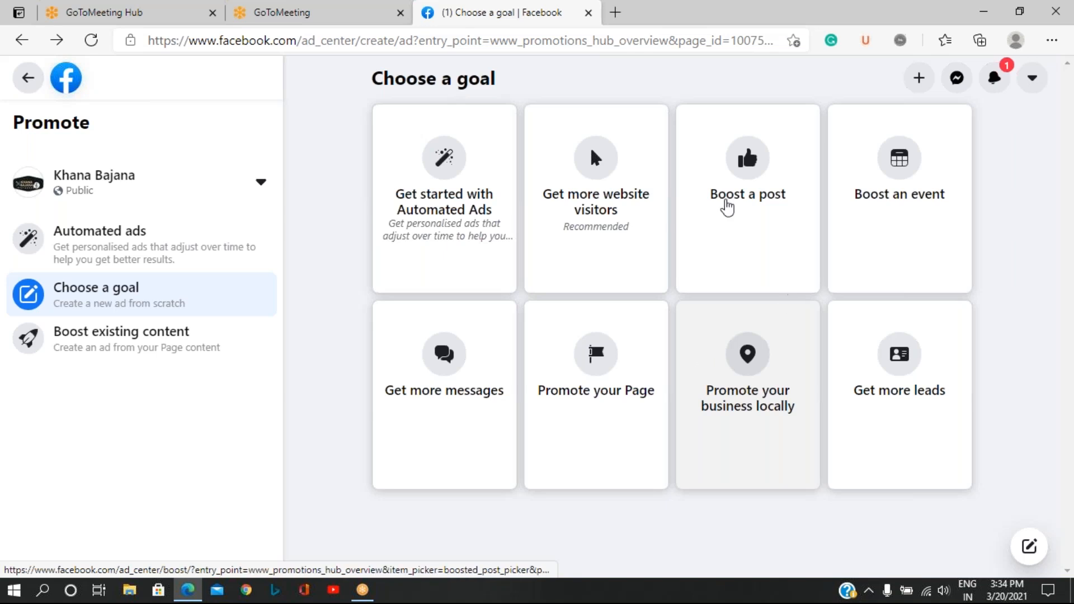
click(616, 21)
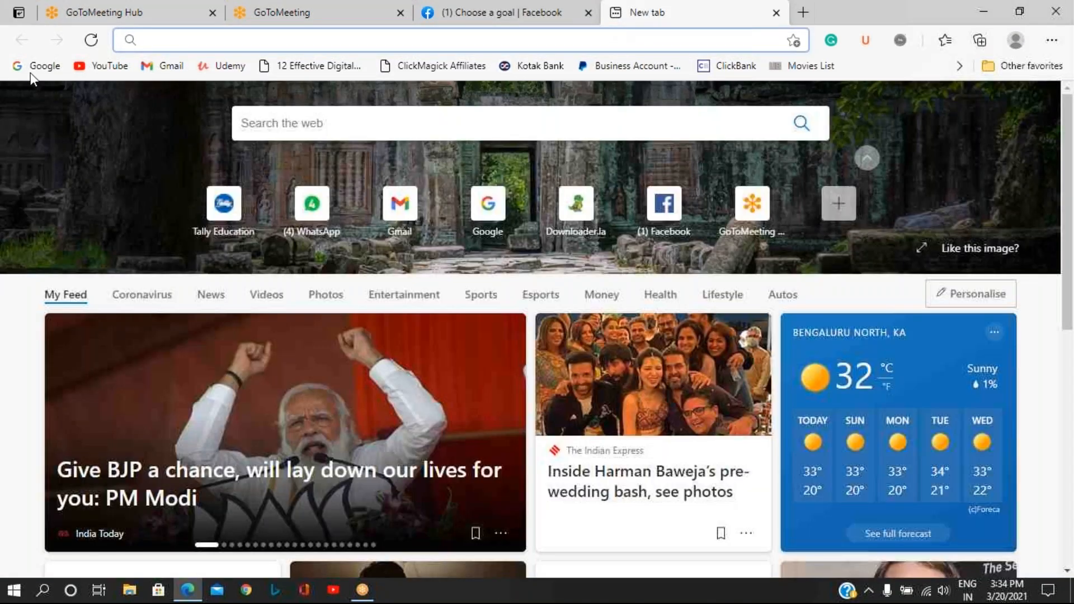
click(174, 42)
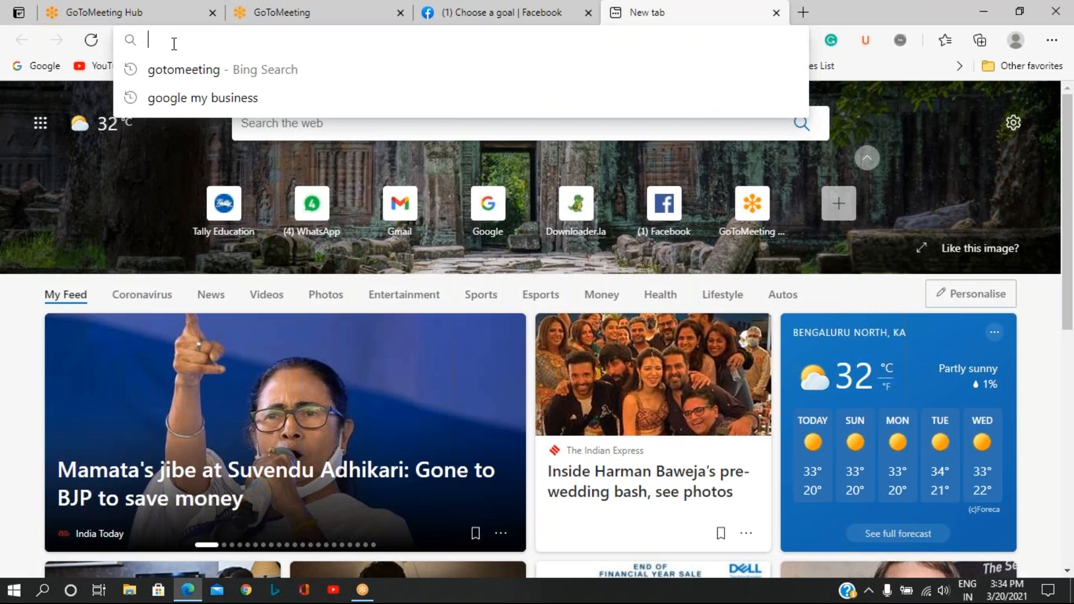
text(www)
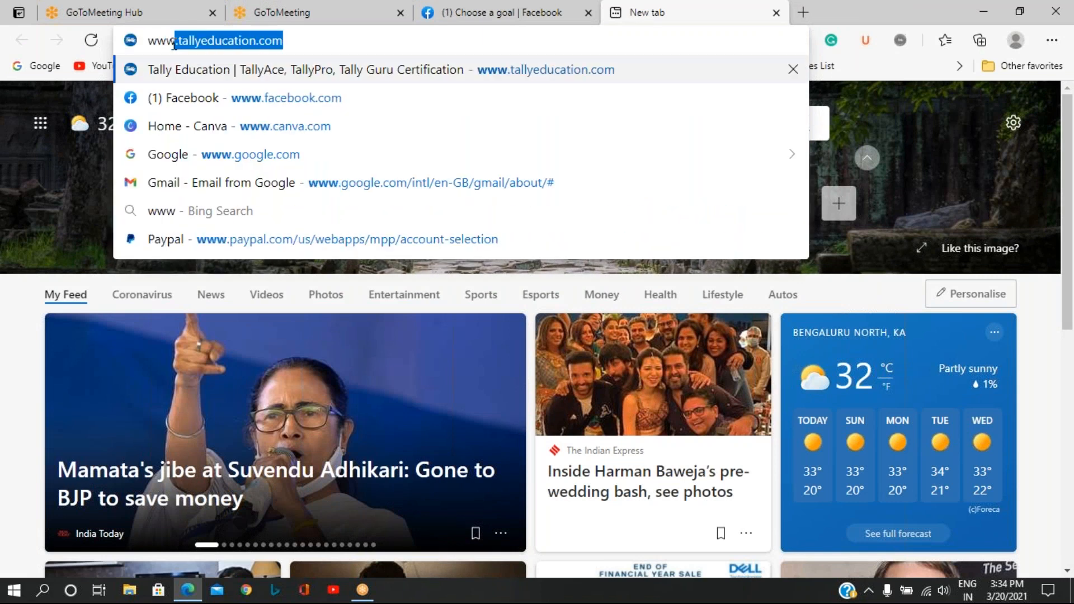
text(.fac)
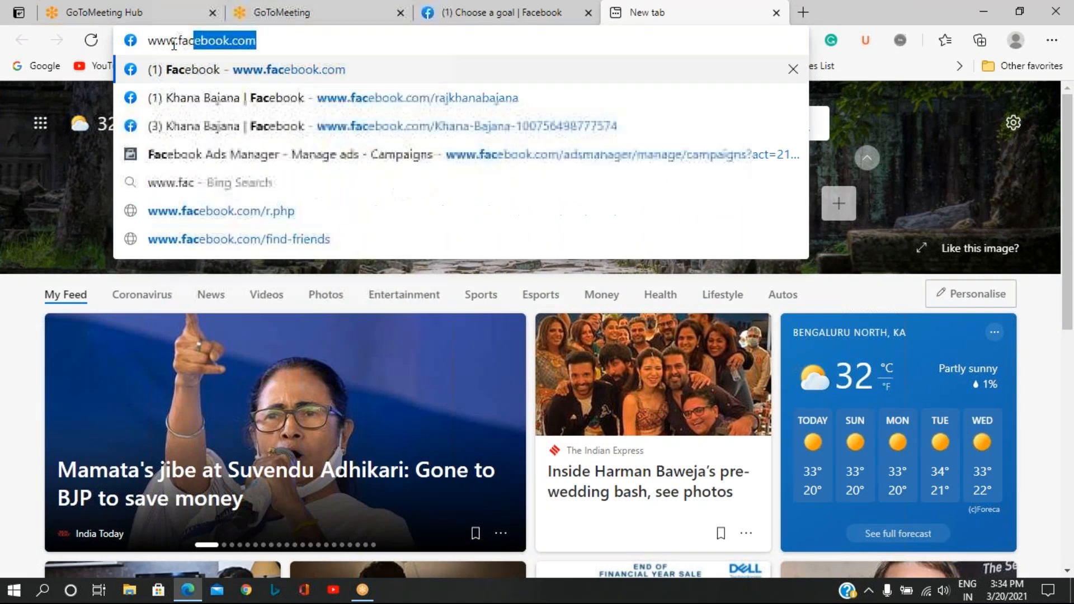
text(ebook)
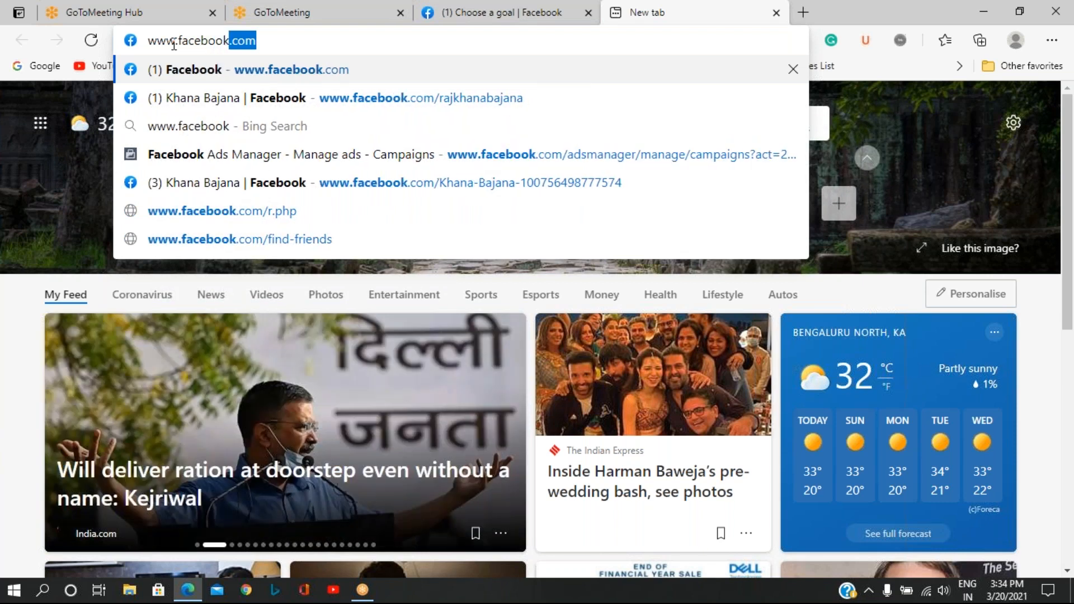
text(.com)
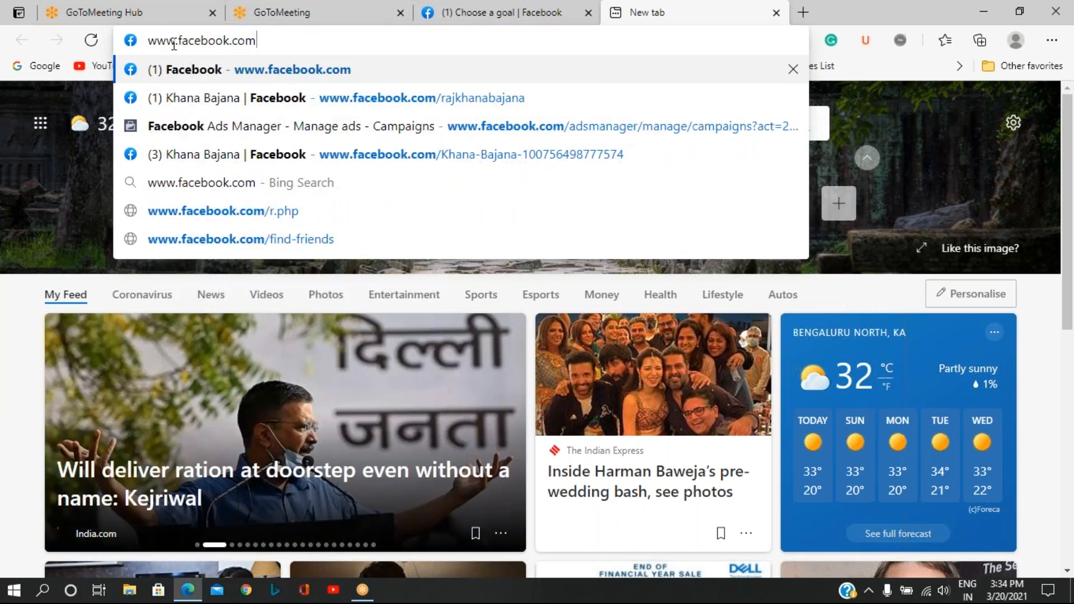
text(/)
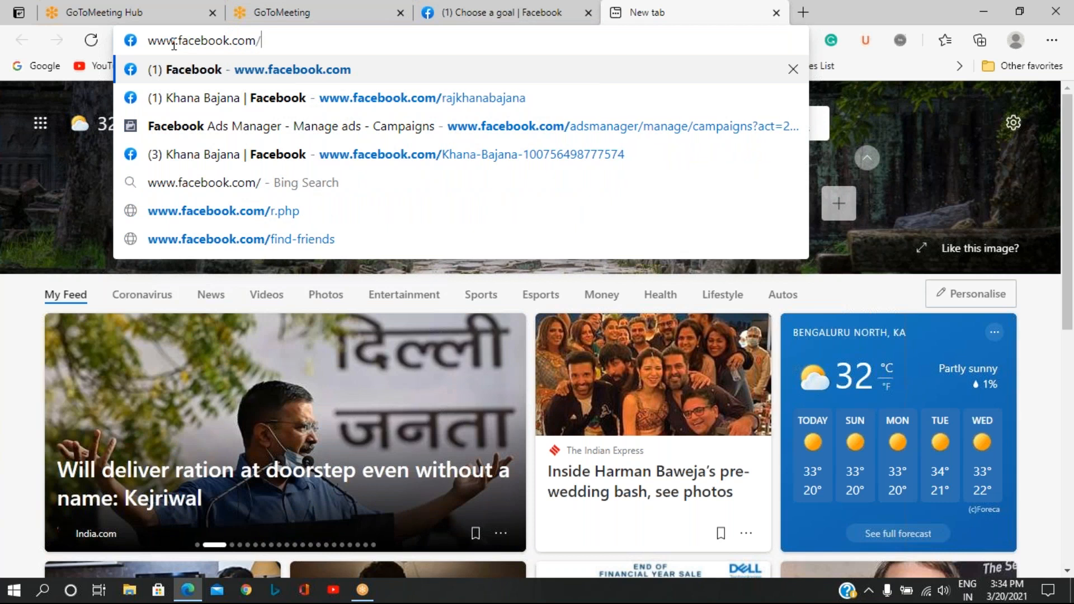
text(adsm)
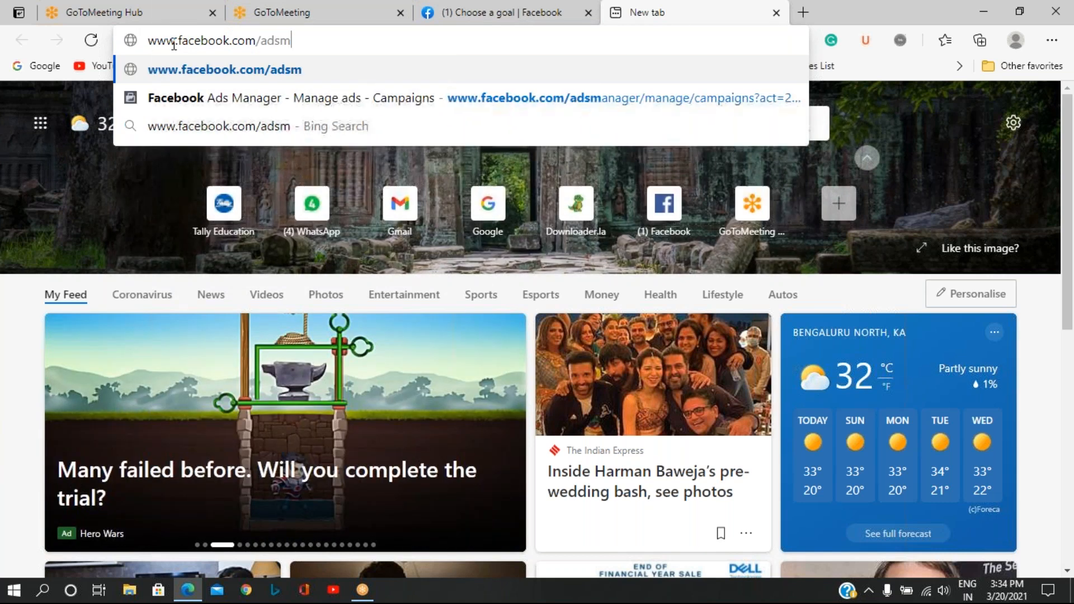
text(anager)
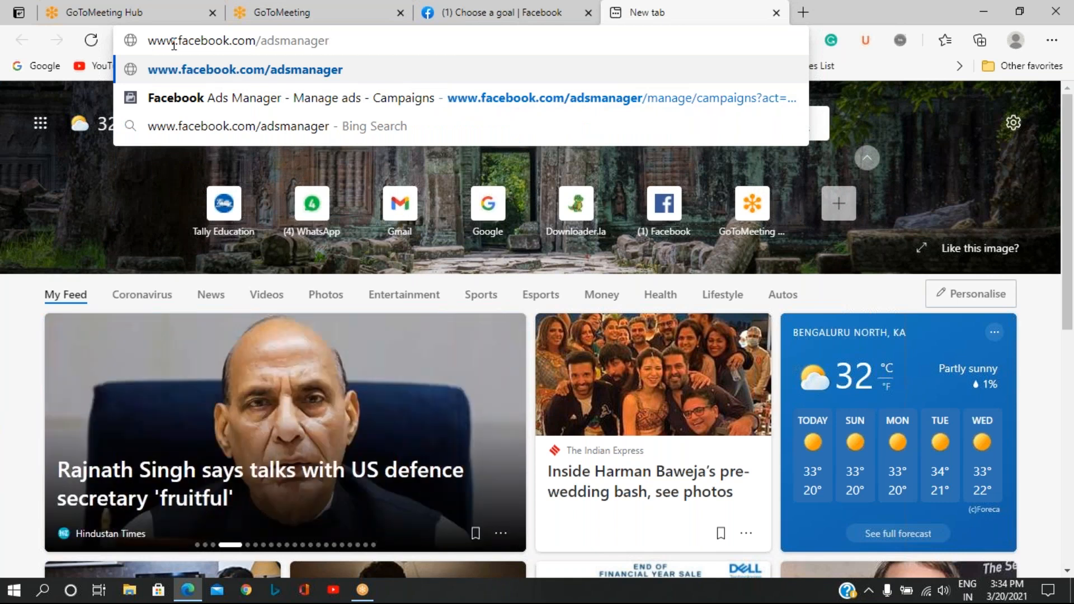
click(477, 13)
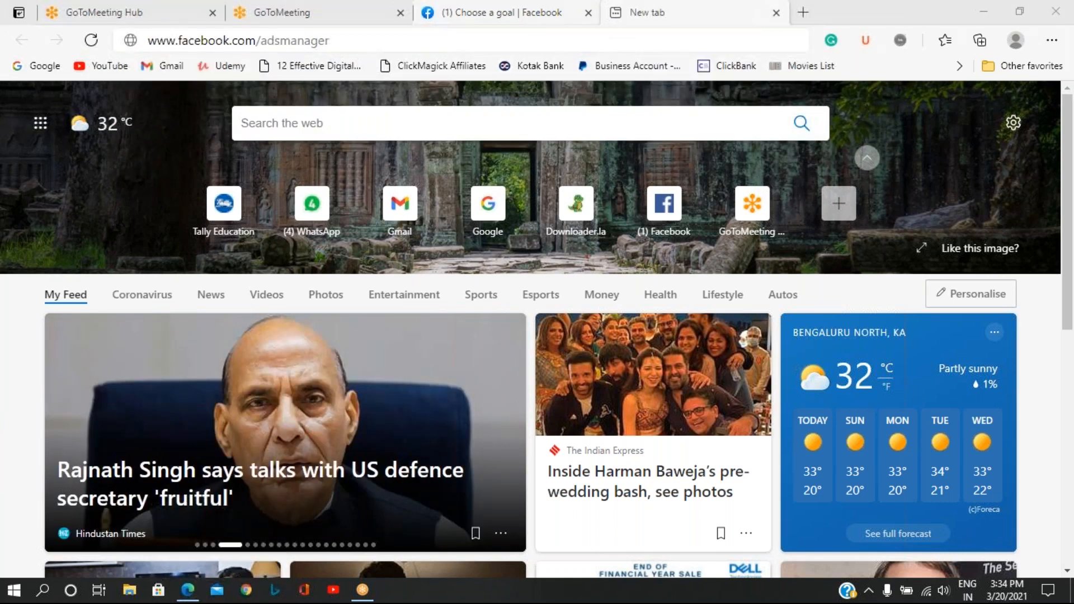
drag(371, 41, 146, 41)
right_click(219, 44)
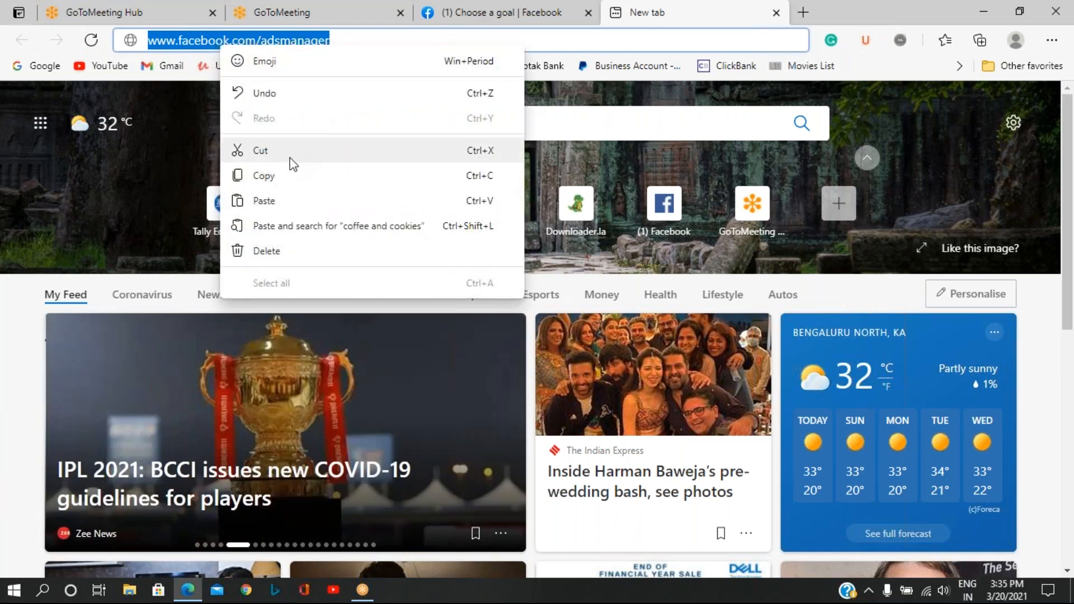
click(287, 175)
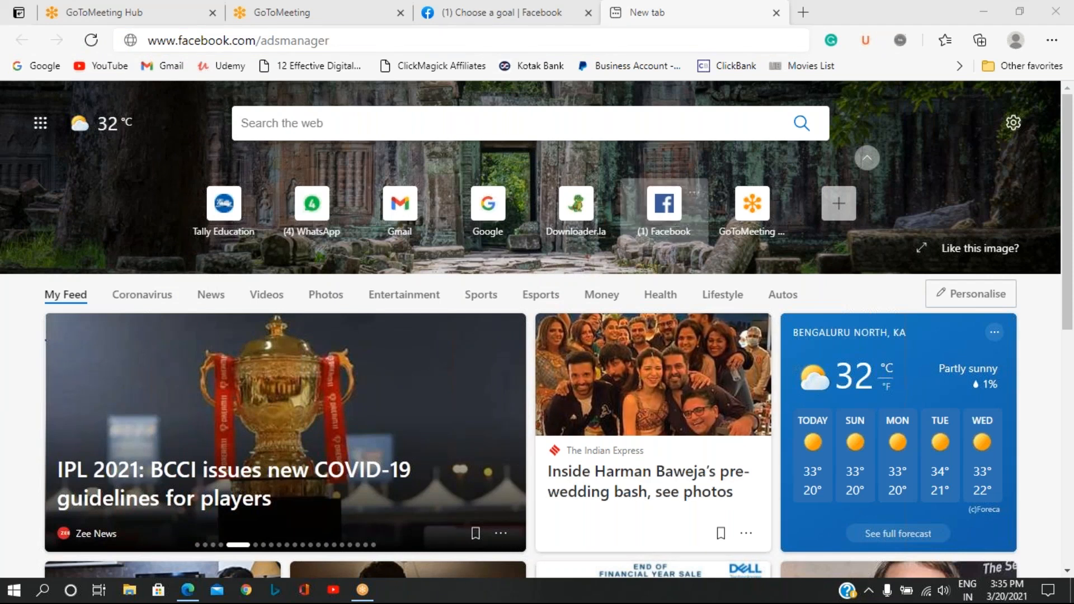
Load the entered address to open Facebook Ads Manager.
click(367, 41)
click(374, 41)
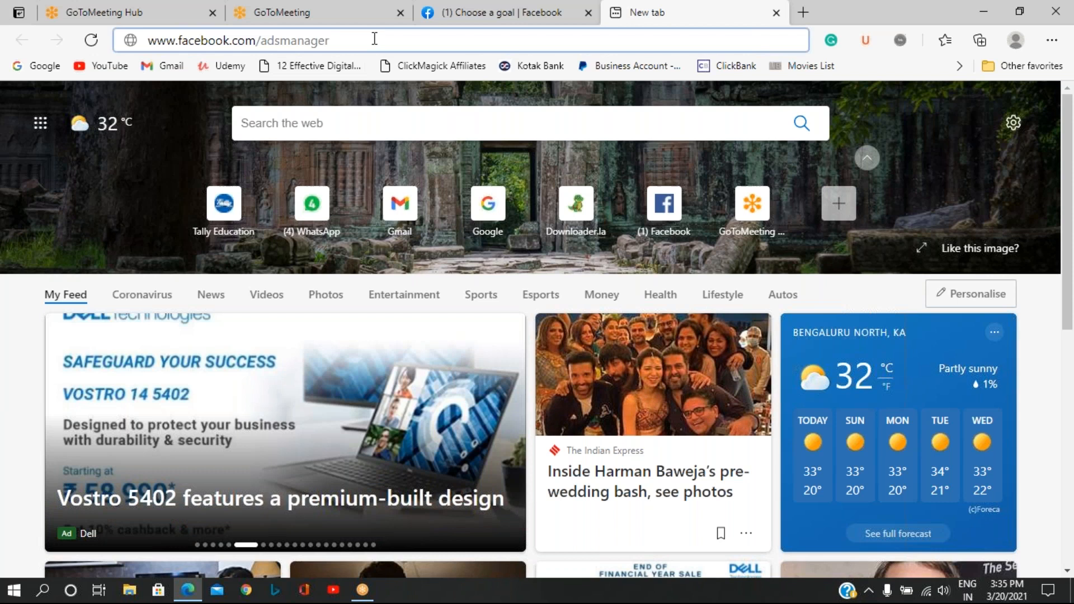
key(Return)
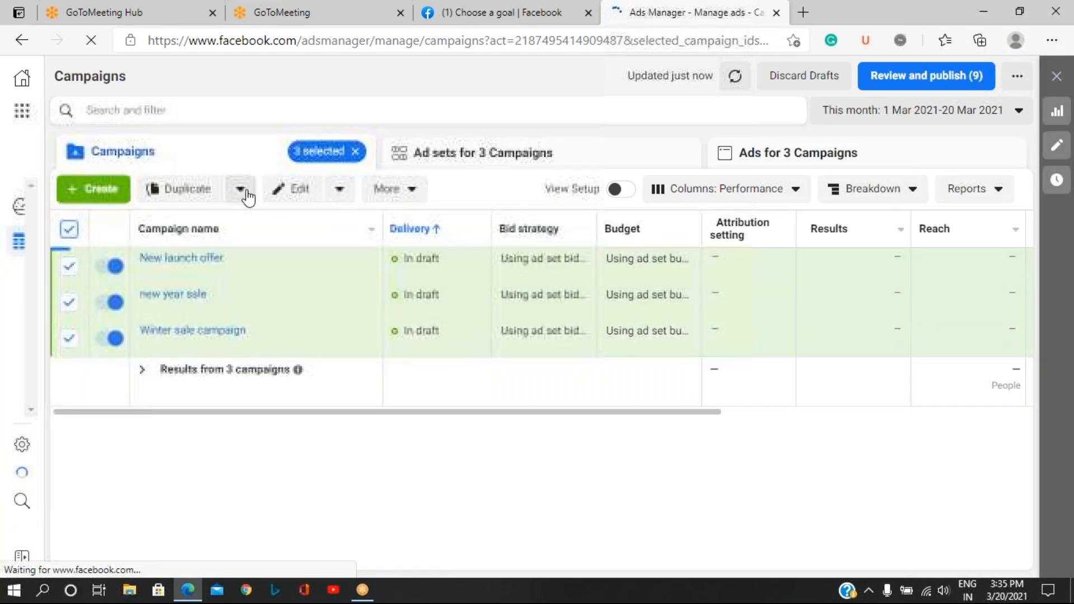
Delete the three selected draft campaigns, New launch offer, new year sale and Winter sale campaign, and confirm the deletion.
click(409, 196)
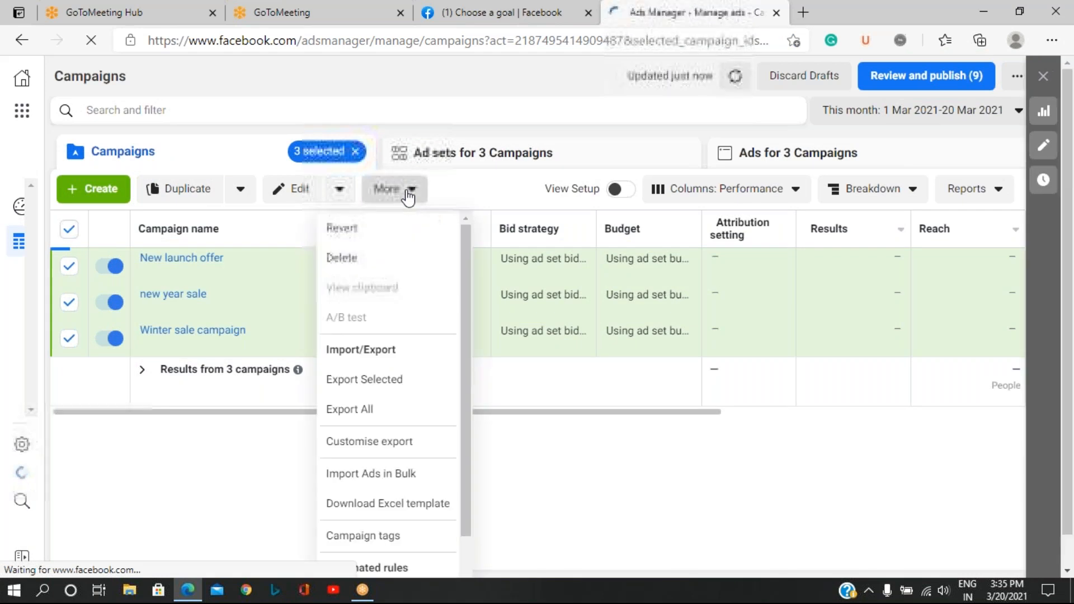
click(343, 261)
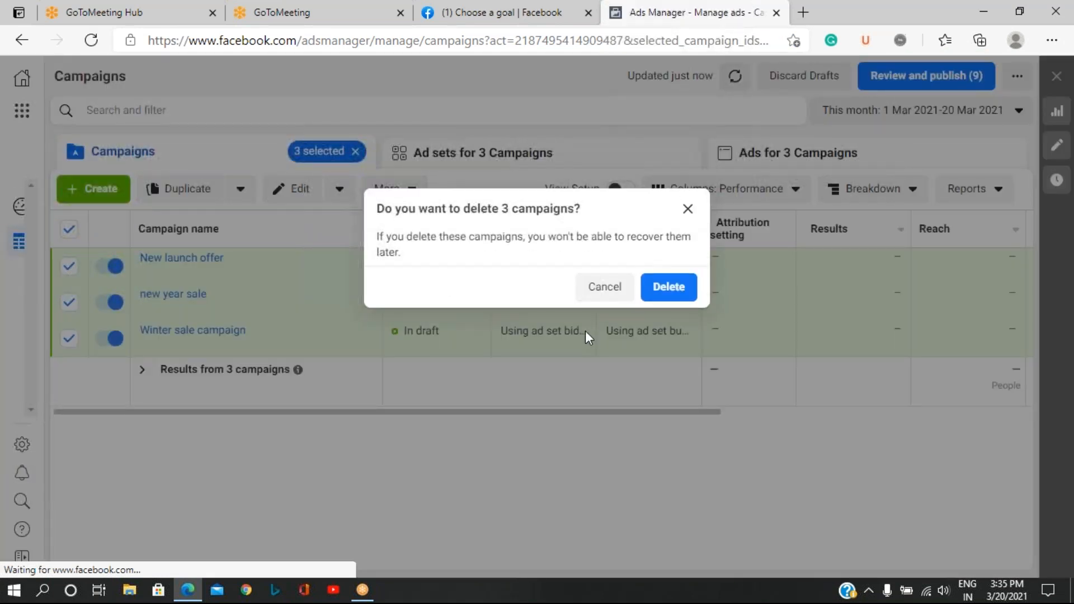
click(656, 284)
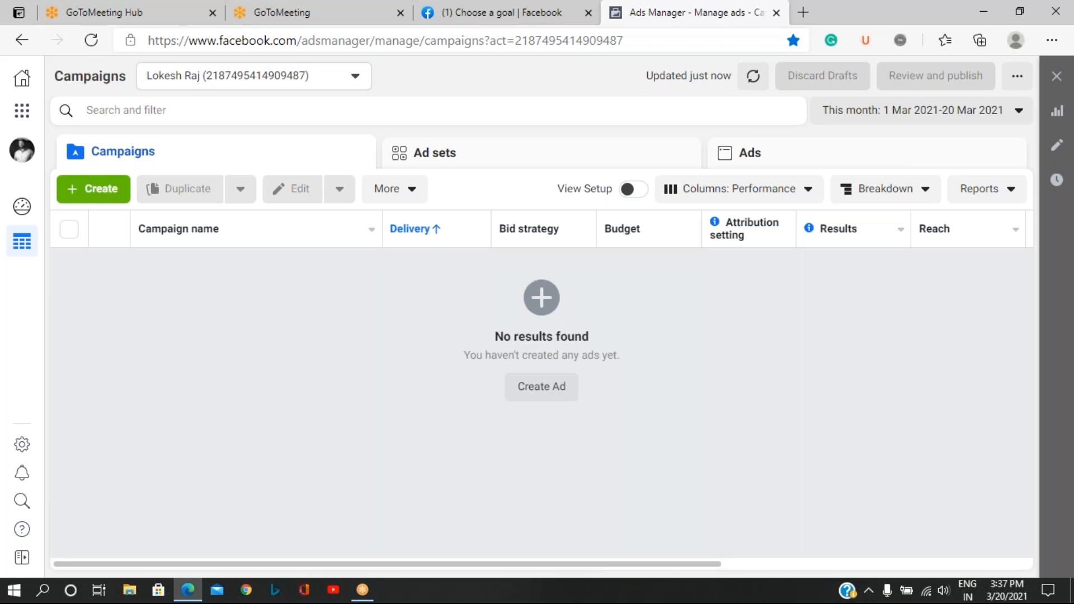
Start creating a new campaign in Ads Manager.
click(99, 190)
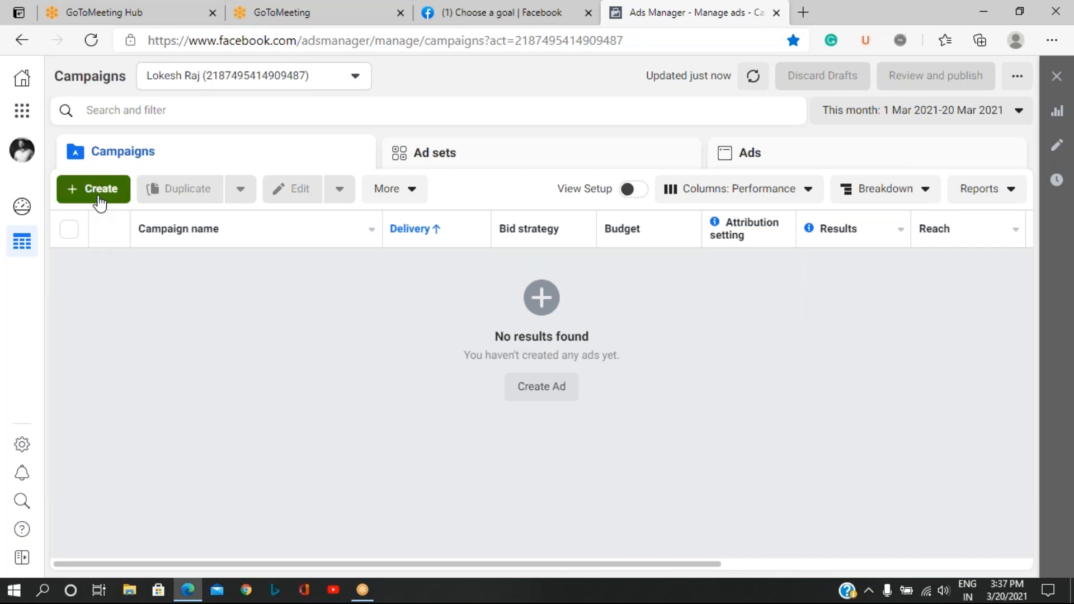
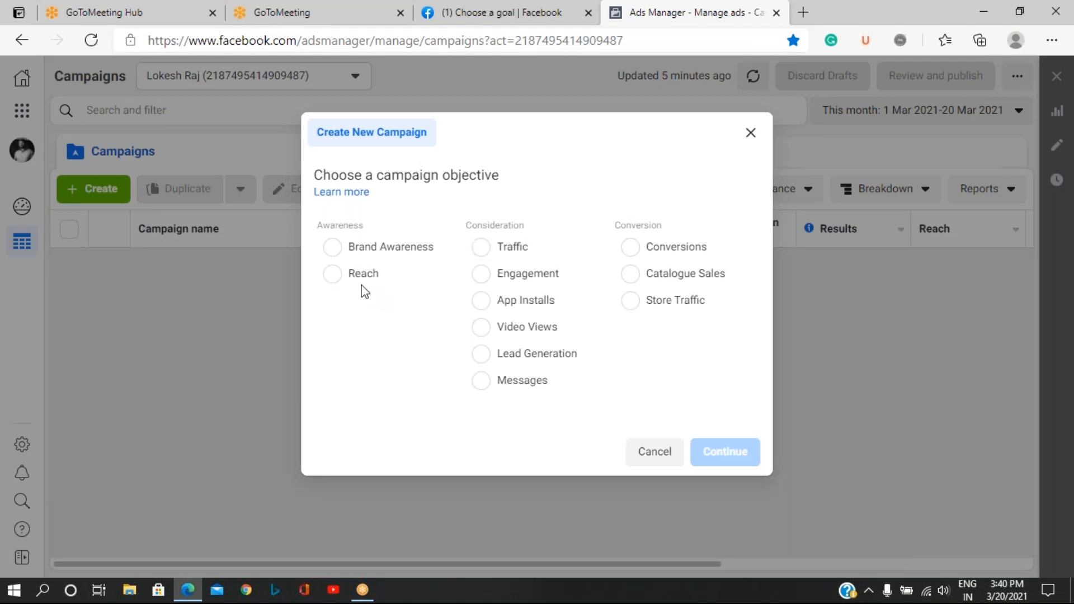
Choose Brand Awareness as the objective of the new campaign and name the campaign "Holi festival offer".
click(335, 250)
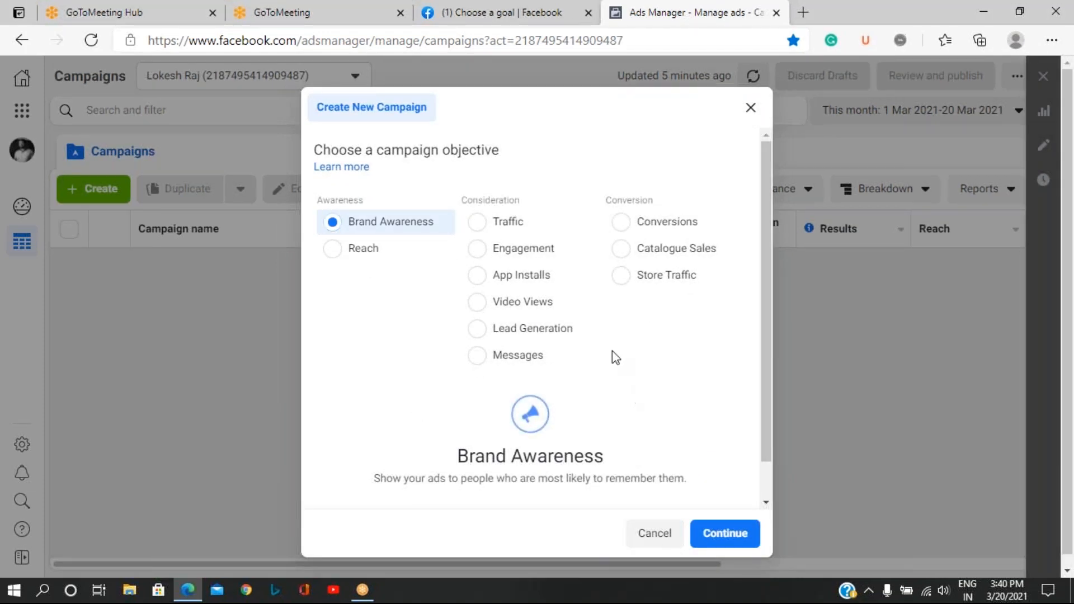
click(733, 537)
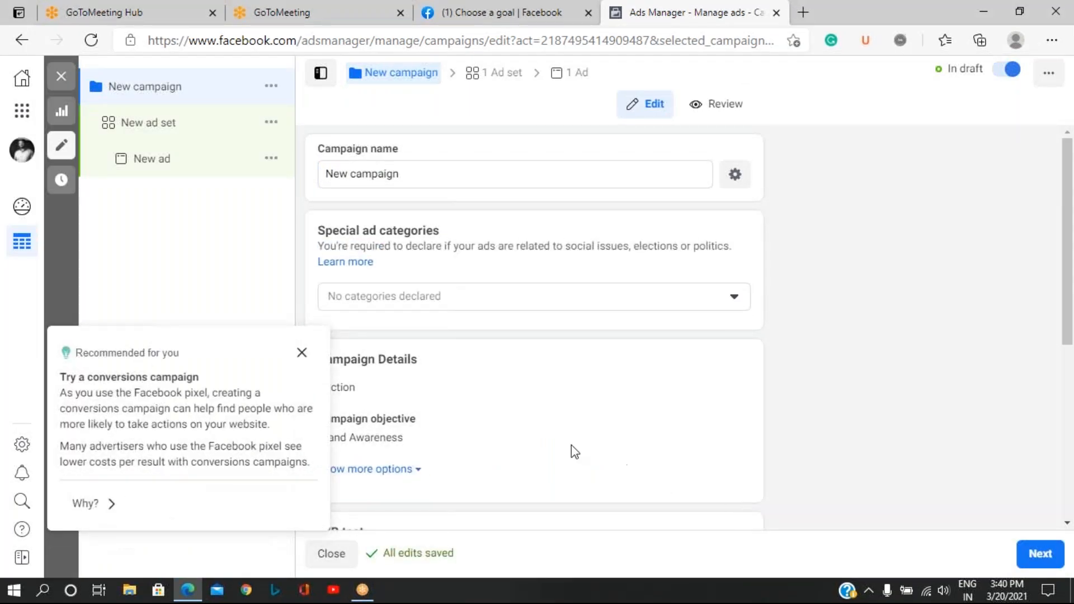
click(428, 177)
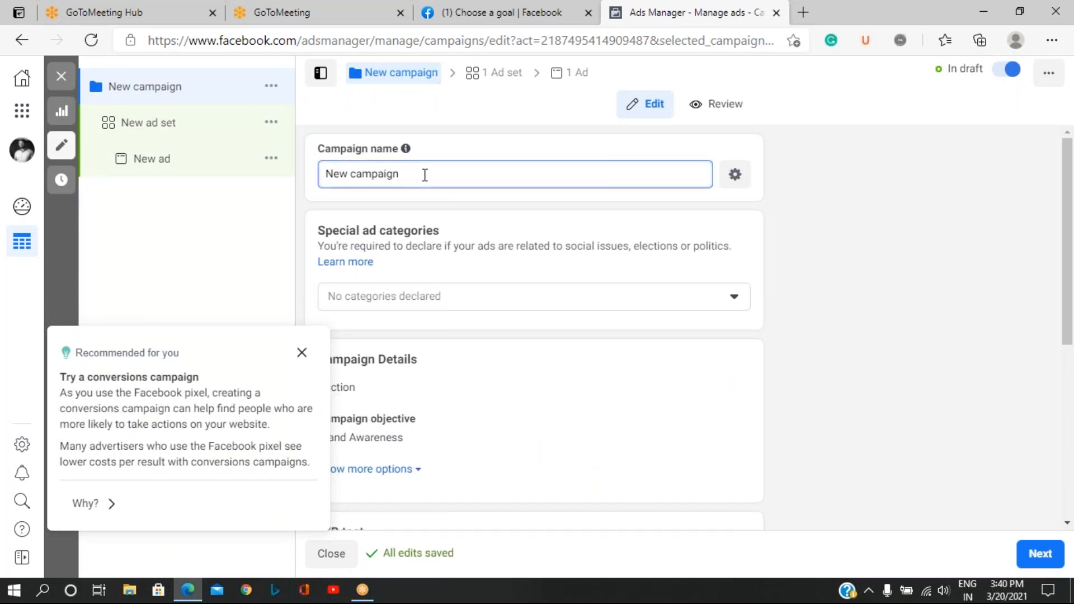
drag(414, 175, 314, 173)
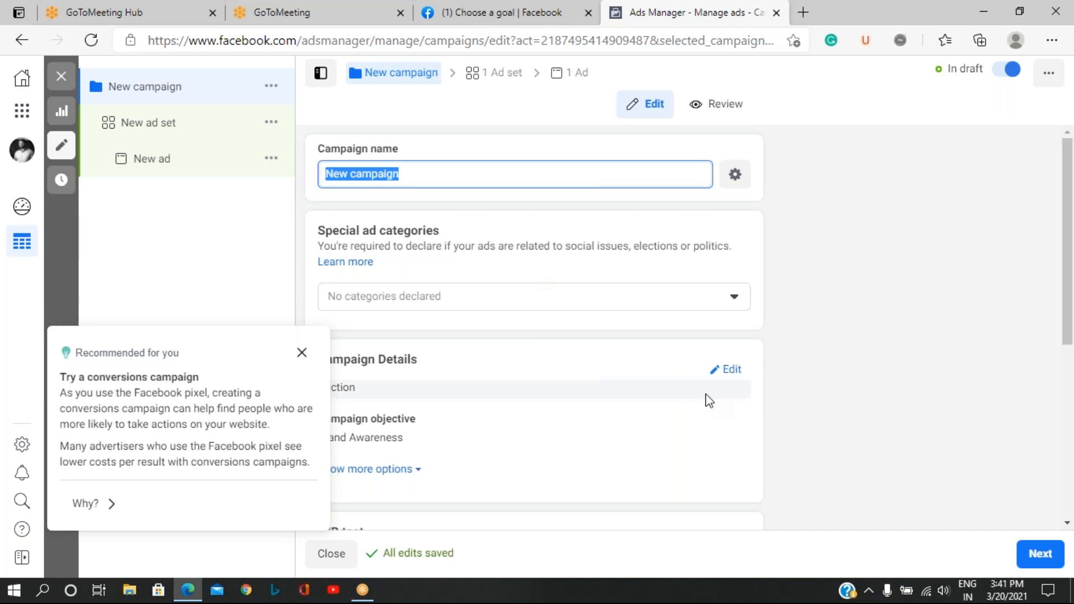
key(BackSpace)
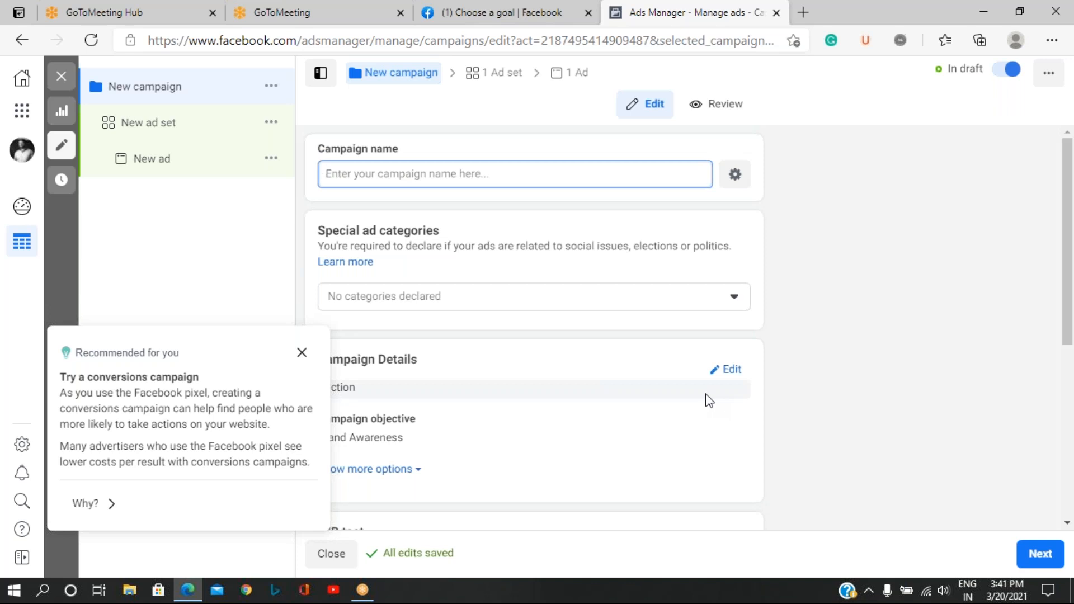
text(Holi)
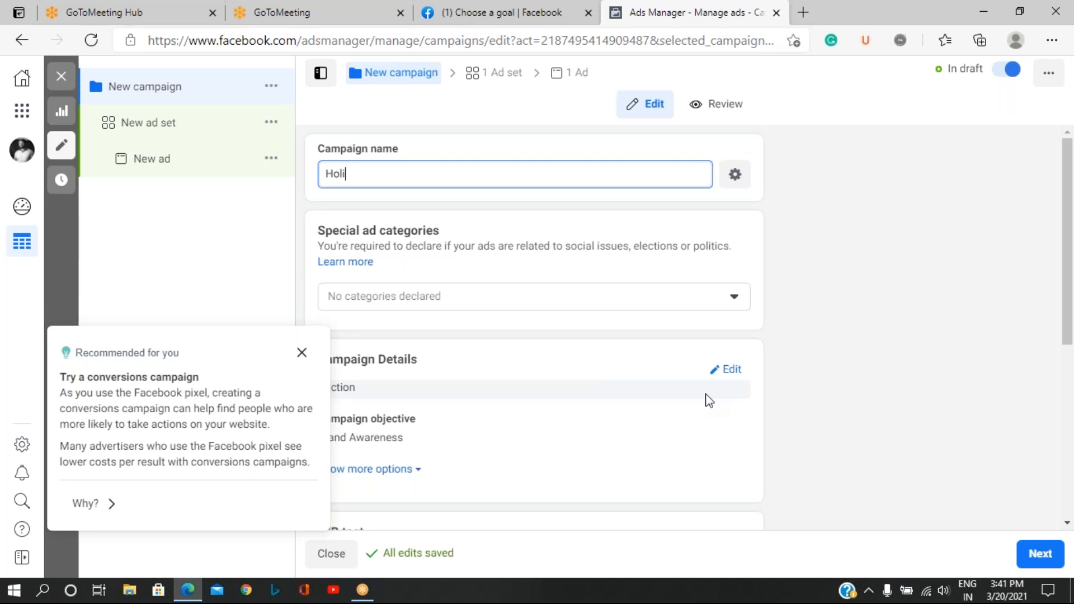
text( festival offer)
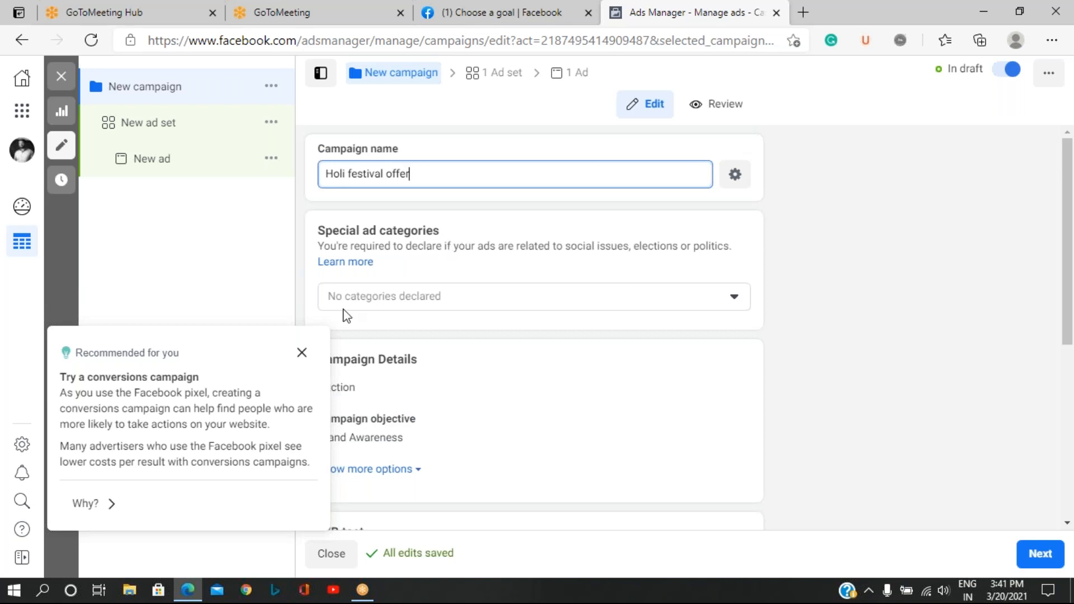
Dismiss the conversions campaign recommendation, look over the remaining campaign settings and continue to the ad set.
click(302, 353)
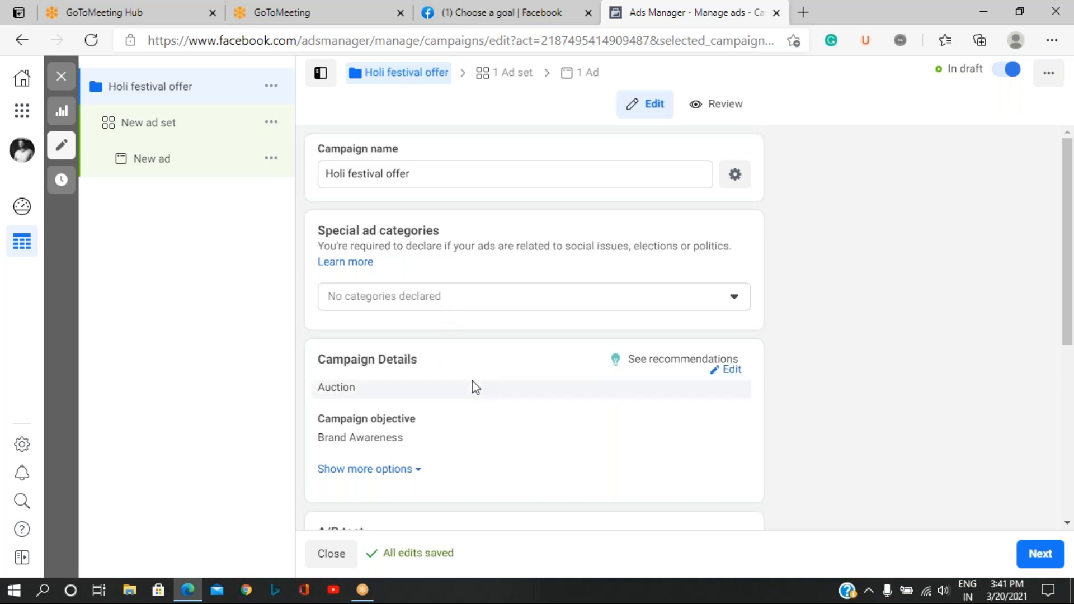
scroll(476, 387, down, 4)
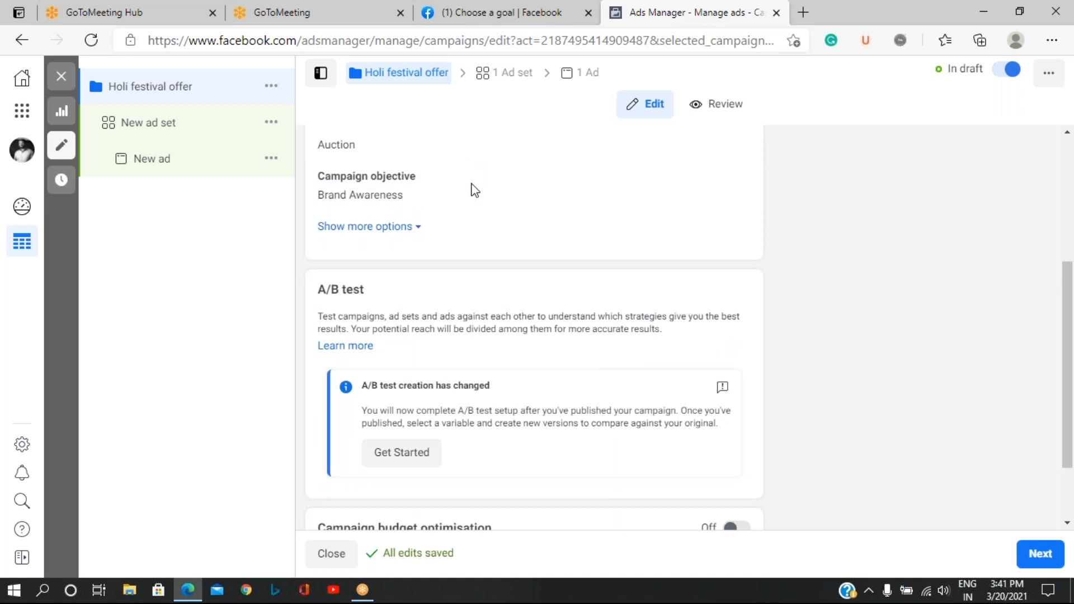
scroll(515, 342, down, 2)
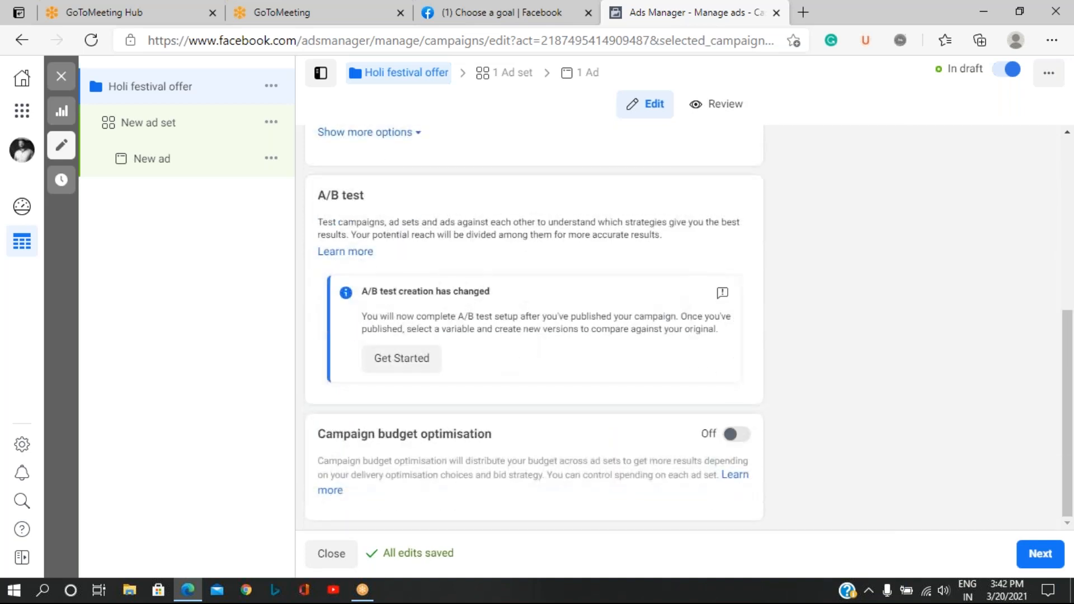
scroll(479, 327, up, 6)
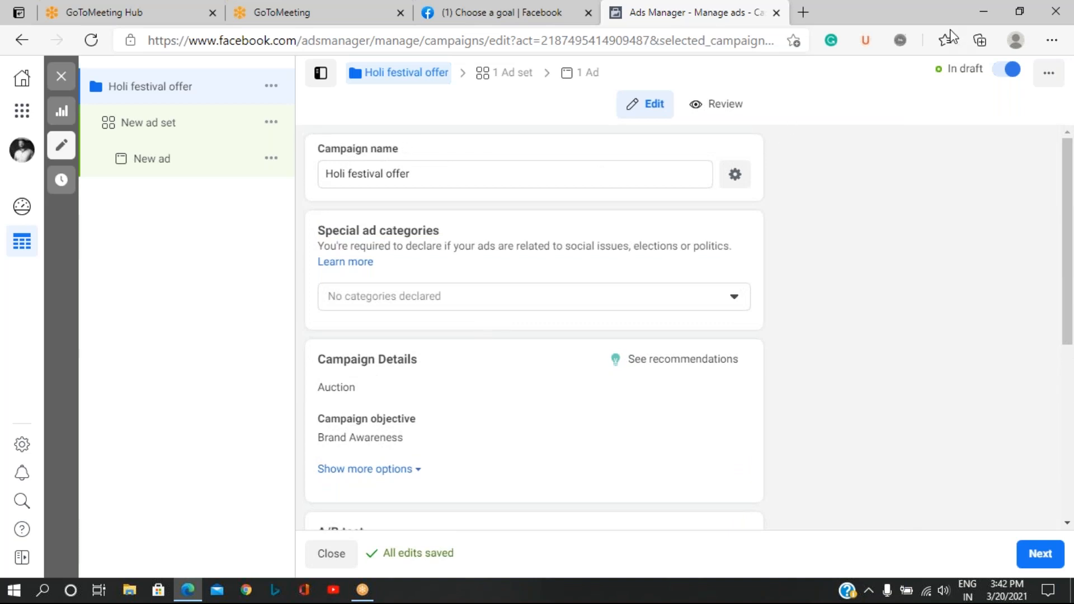
click(1015, 554)
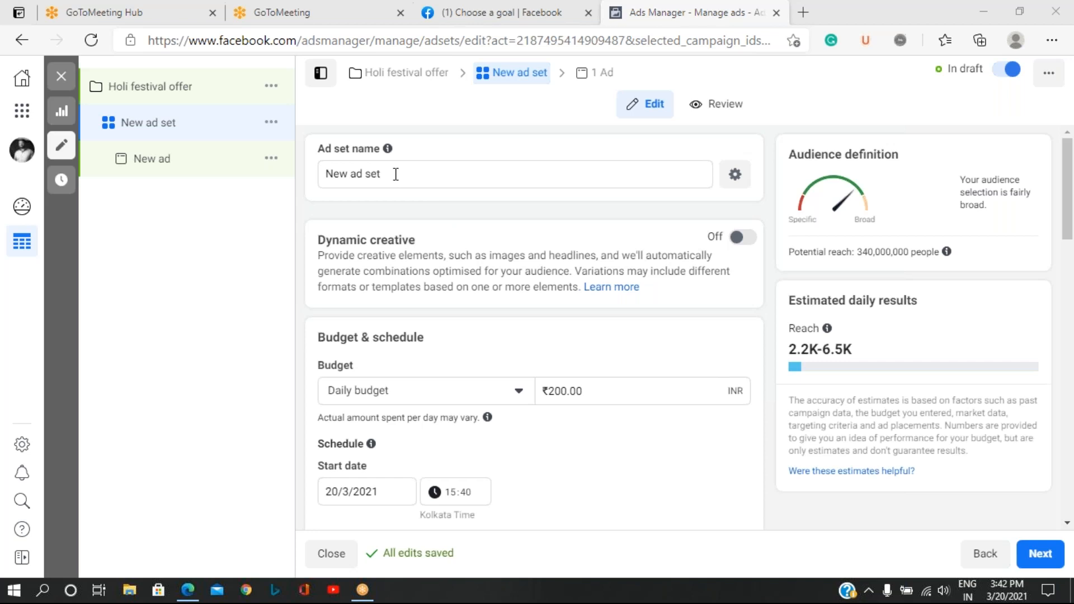
Rename the ad set as "Indian summer Dishes".
drag(396, 174, 270, 180)
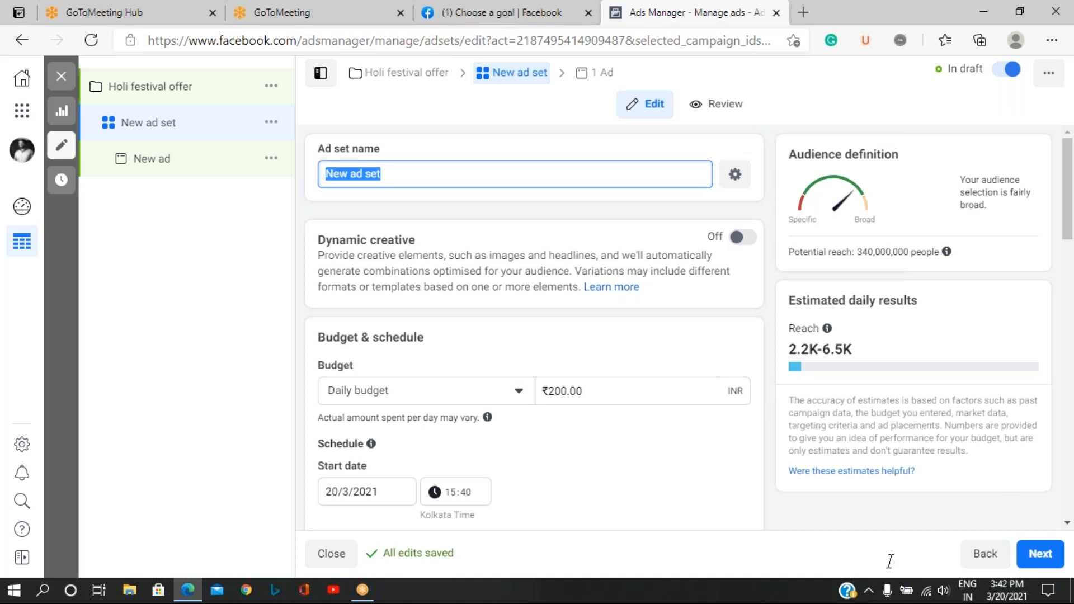
click(917, 594)
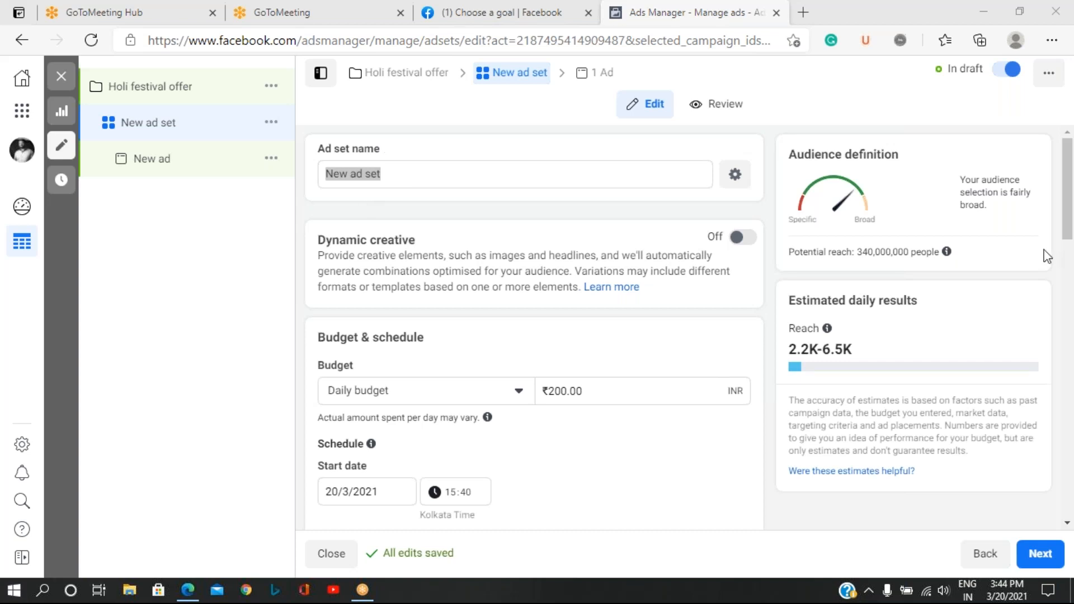
click(429, 177)
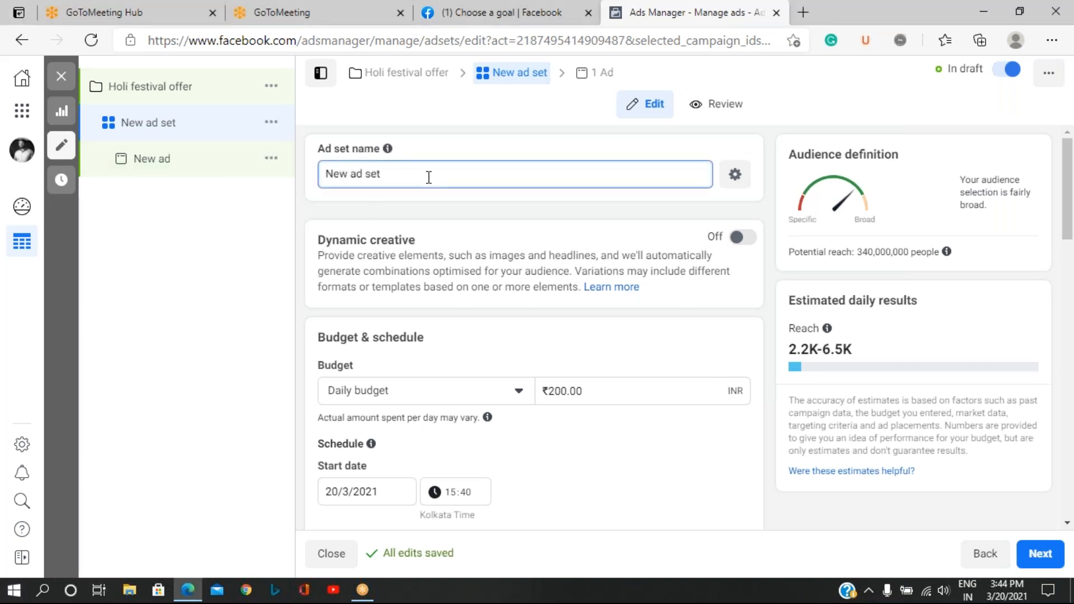
key(BackSpace)
key(BackSpace)
key(BackSpace)
key(BackSpace)
key(BackSpace)
key(BackSpace)
key(BackSpace)
key(BackSpace)
key(BackSpace)
key(BackSpace)
text(Indian Dishes)
text(sum mer)
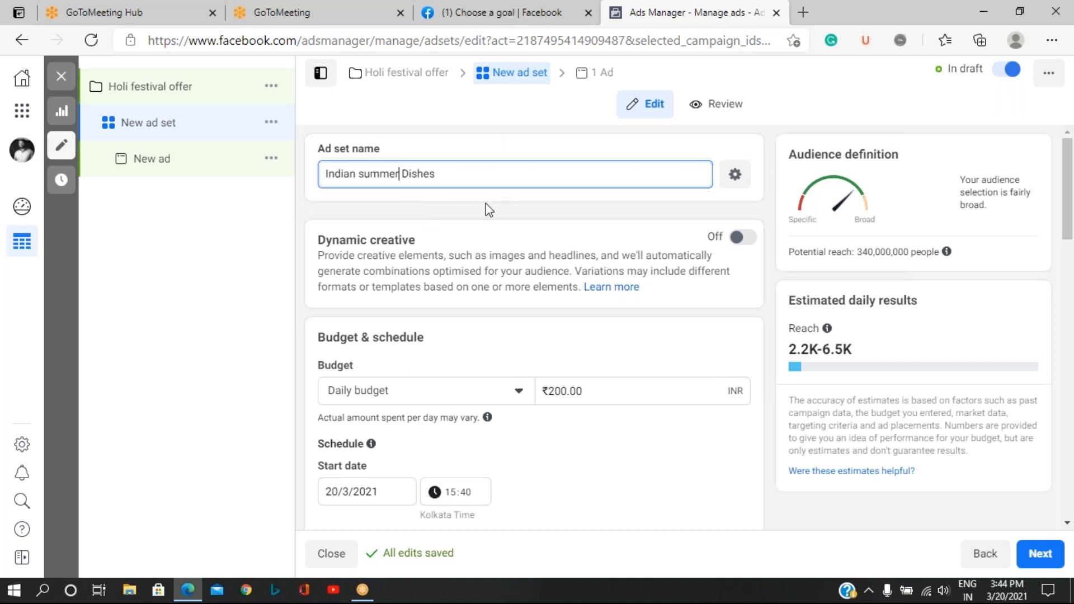
Change the ad set's budget type to Lifetime budget and set the amount to ₹3,000.
scroll(566, 328, down, 3)
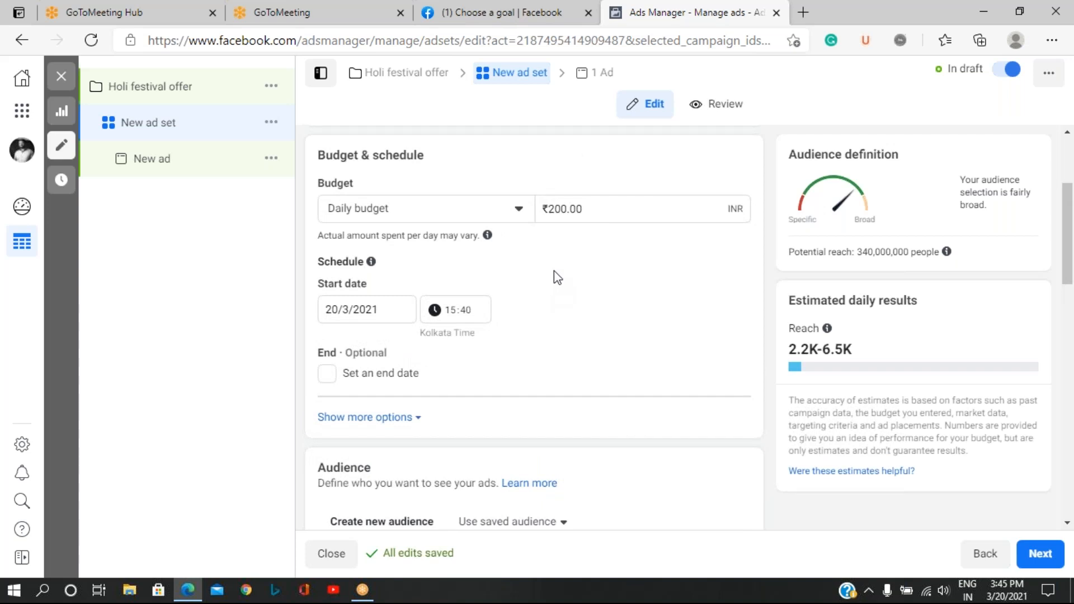
click(519, 214)
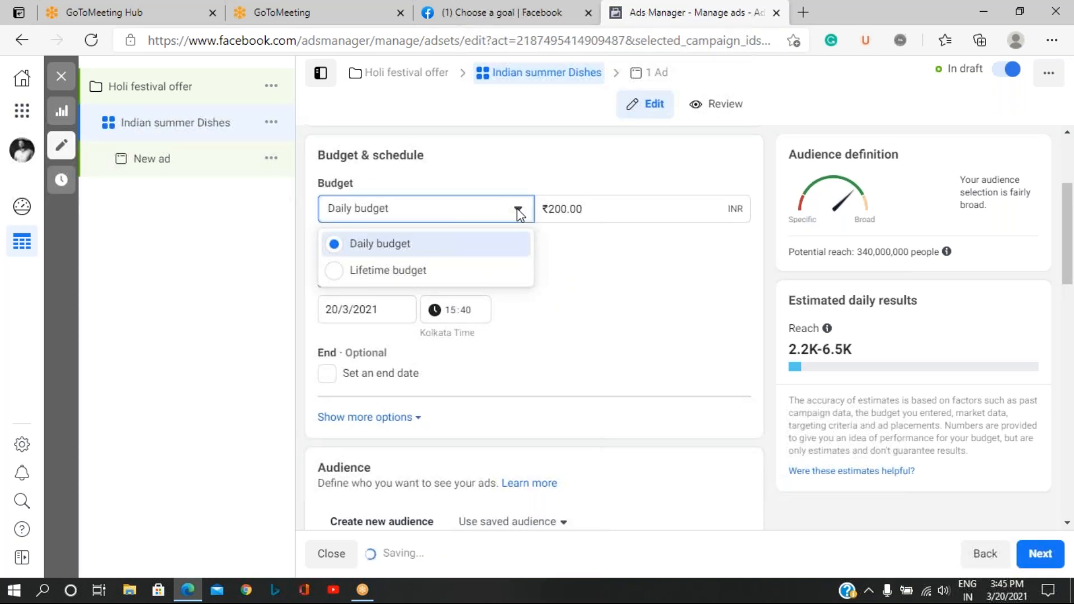
click(419, 272)
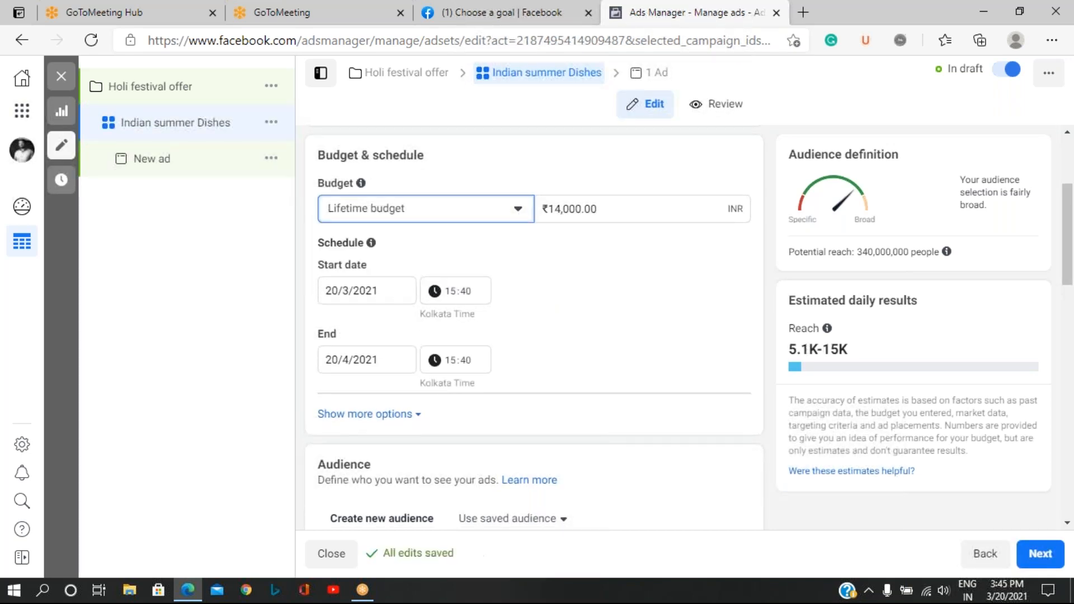
click(560, 209)
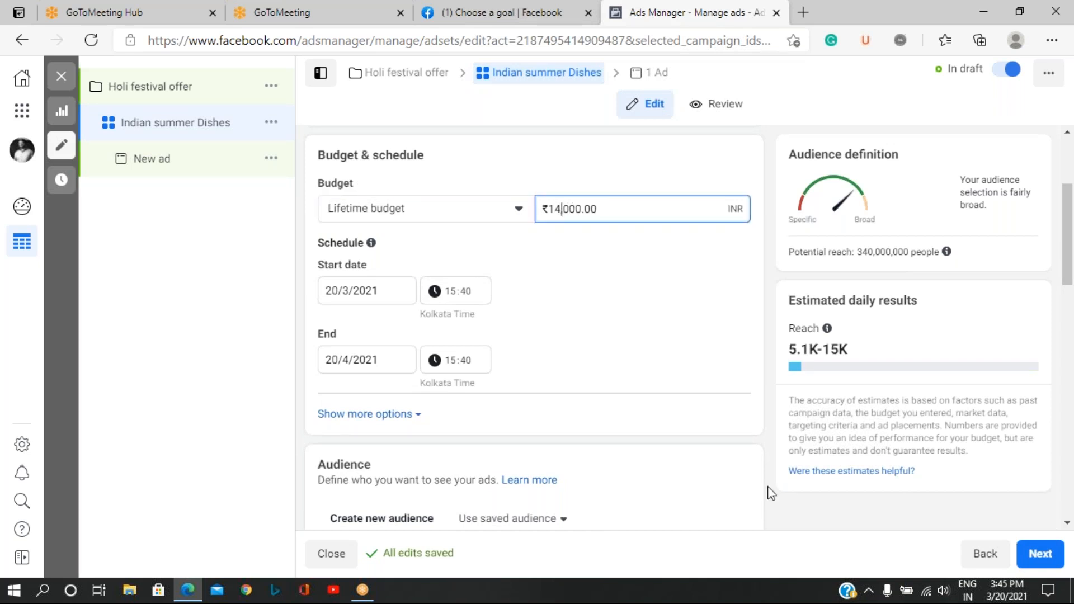
key(BackSpace)
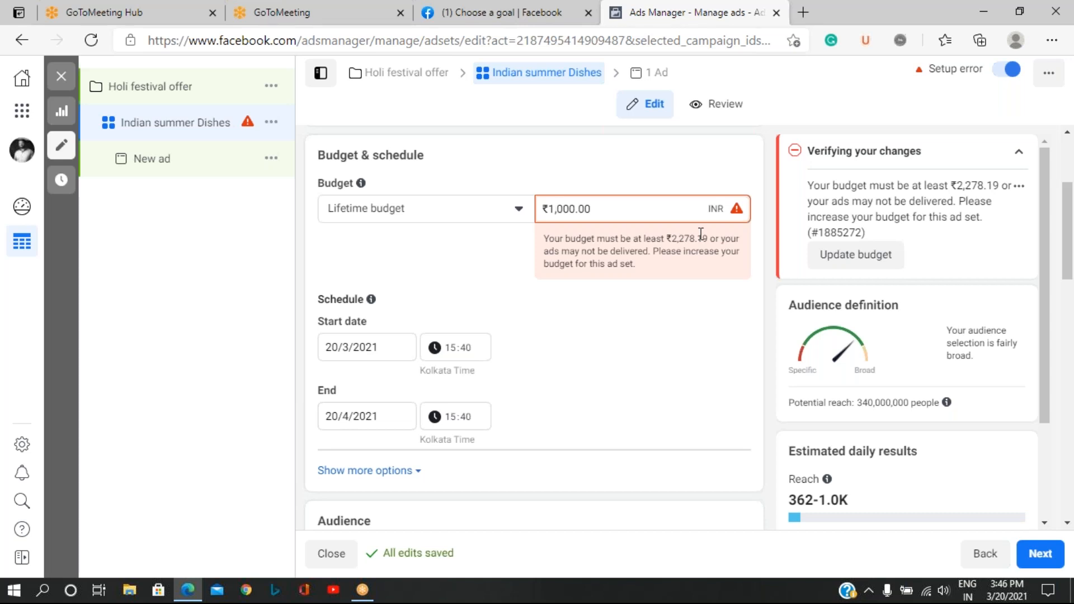
key(BackSpace)
text(3)
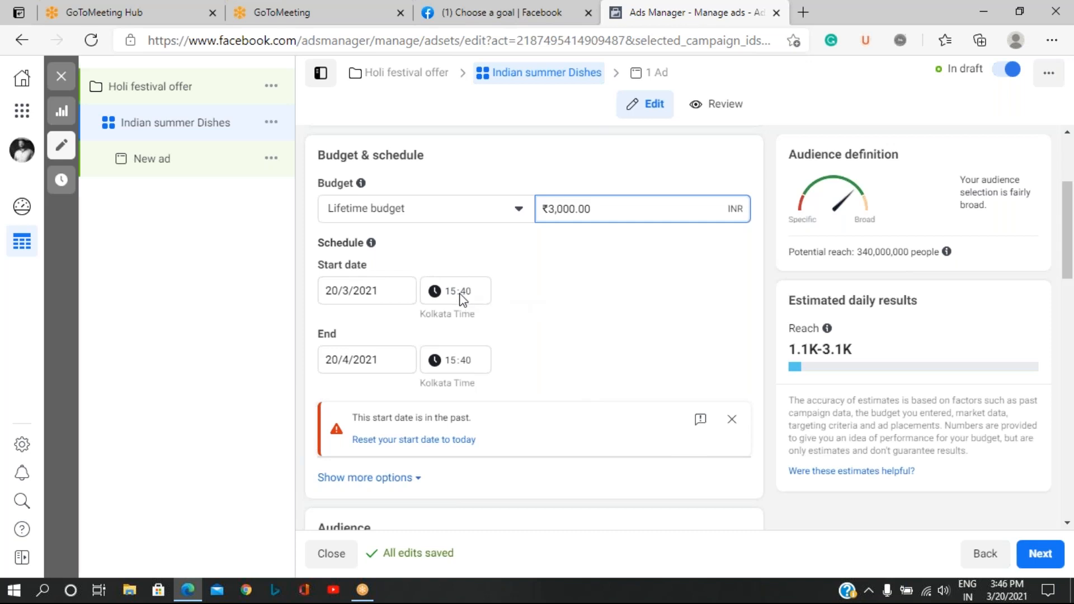
click(870, 10)
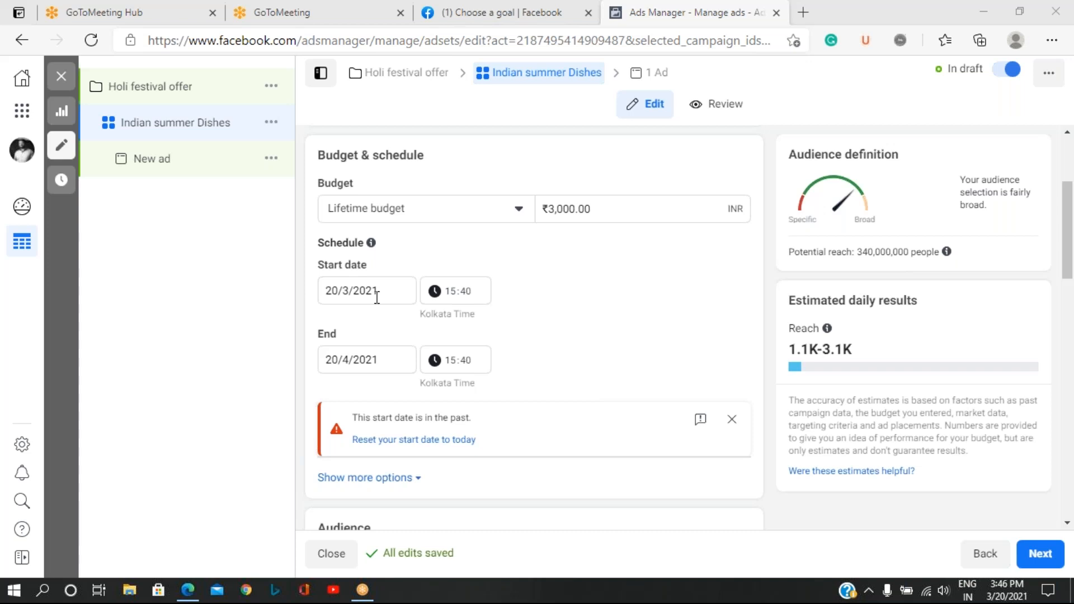
Set the ad set's start date to 21/3/2021 and its start time to 00:00.
click(343, 288)
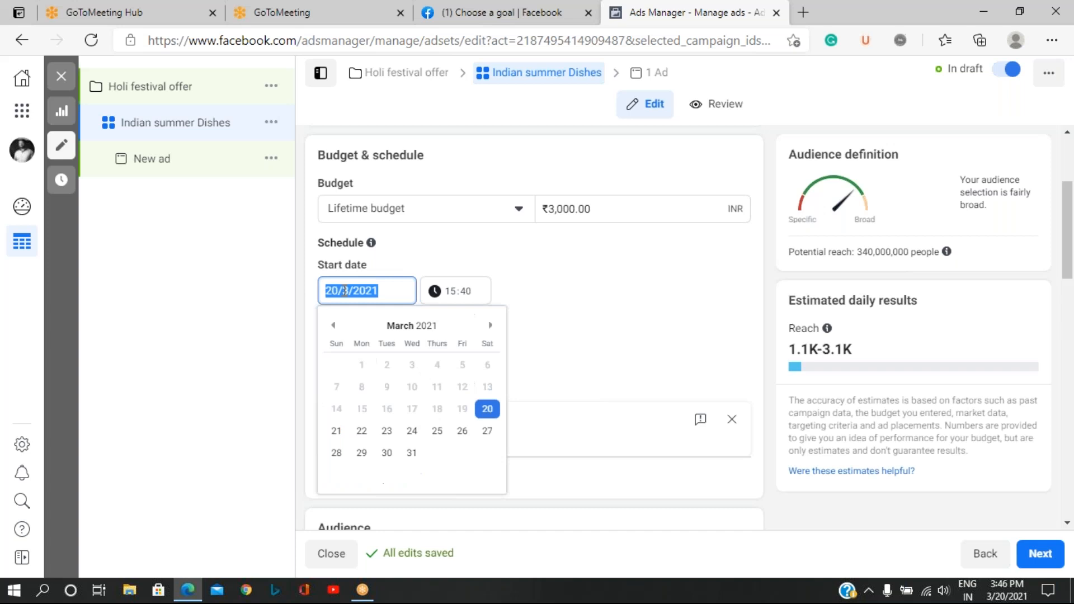
click(336, 433)
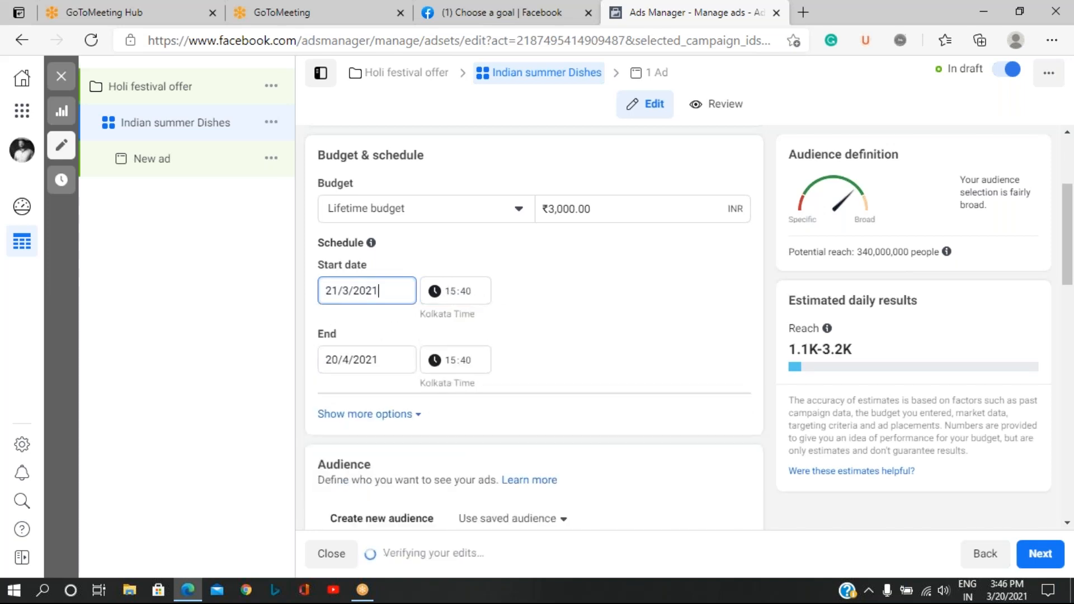
click(454, 293)
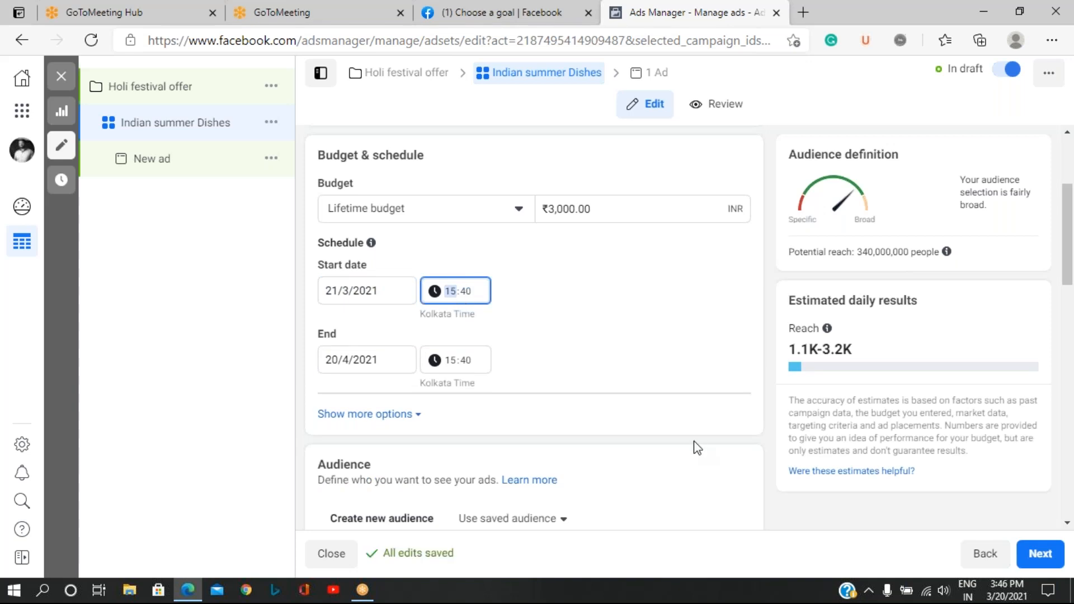
text(00)
key(Tab)
text(0)
click(600, 348)
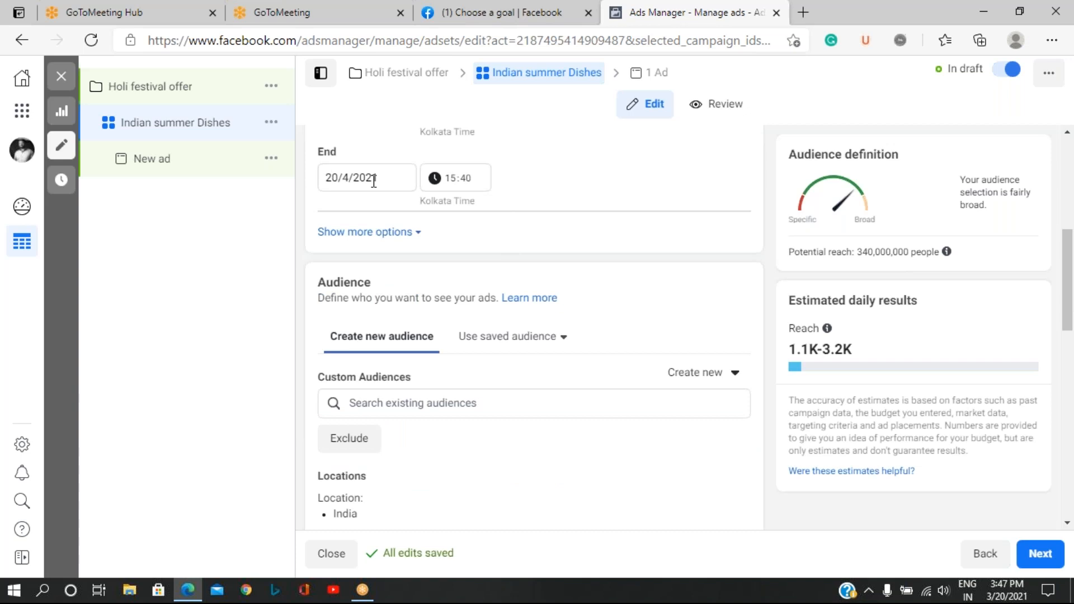
Show the additional scheduling options and enable running the ads on a schedule.
click(366, 233)
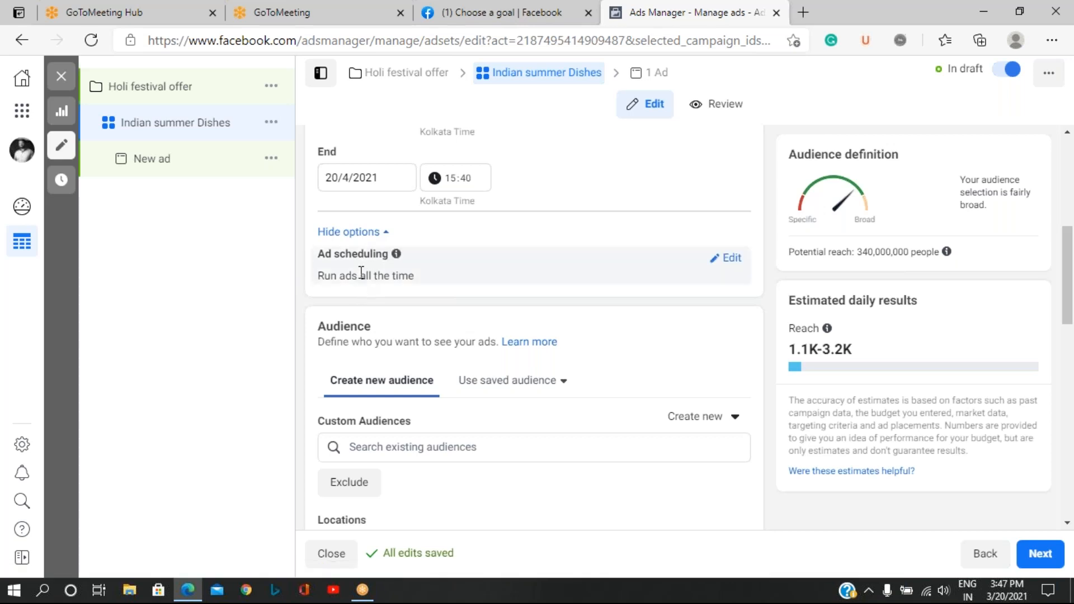
click(728, 258)
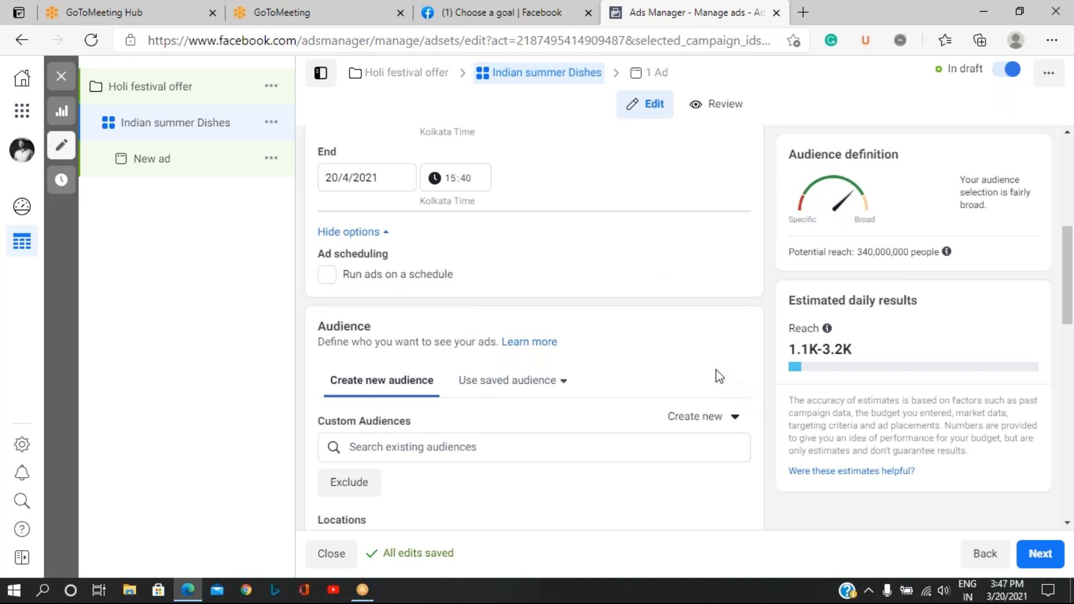
click(375, 275)
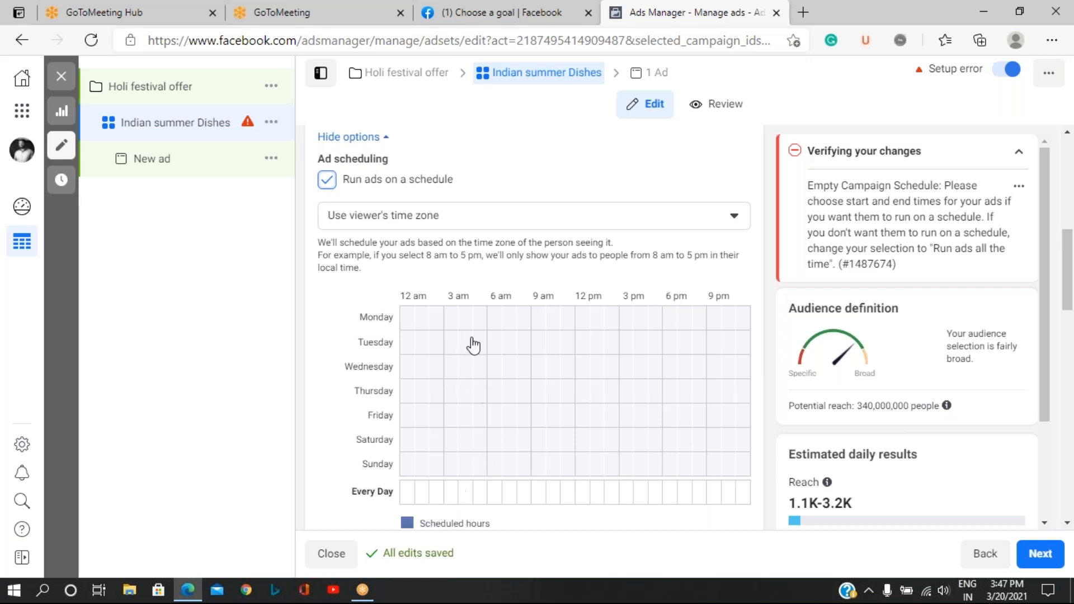
Try an every-day ad schedule from 8 am to 9 pm, and clear all the selected hours.
click(524, 496)
drag(524, 496, 699, 512)
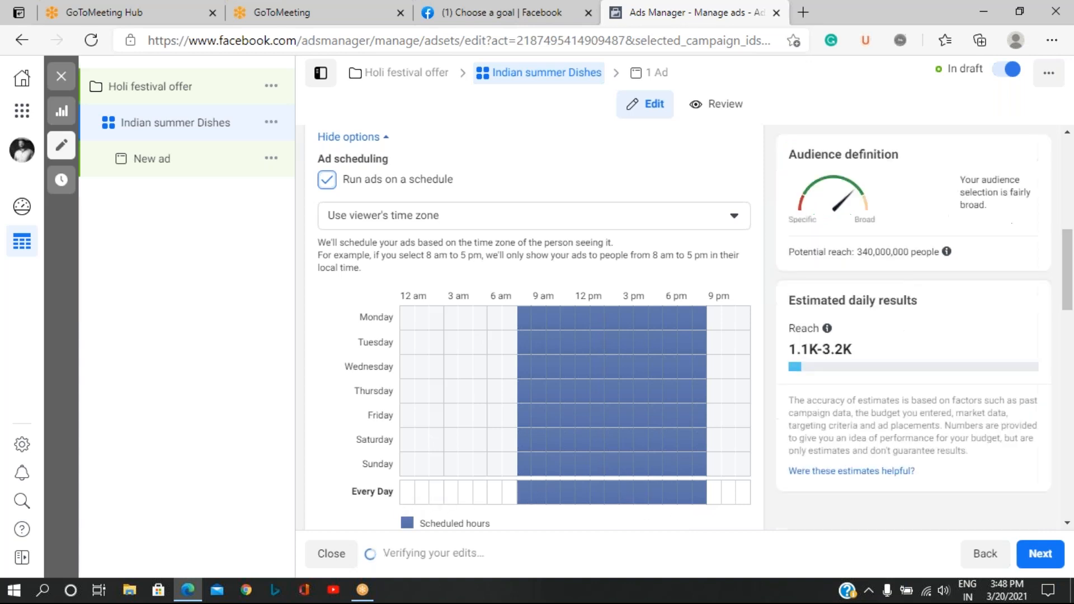
click(696, 498)
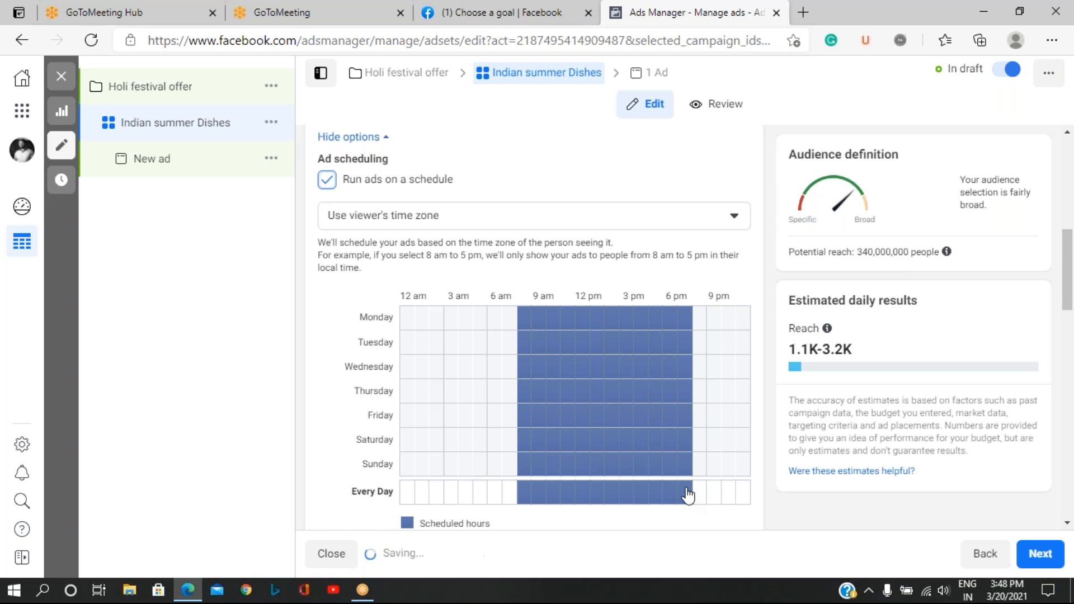
click(687, 494)
drag(636, 498, 528, 494)
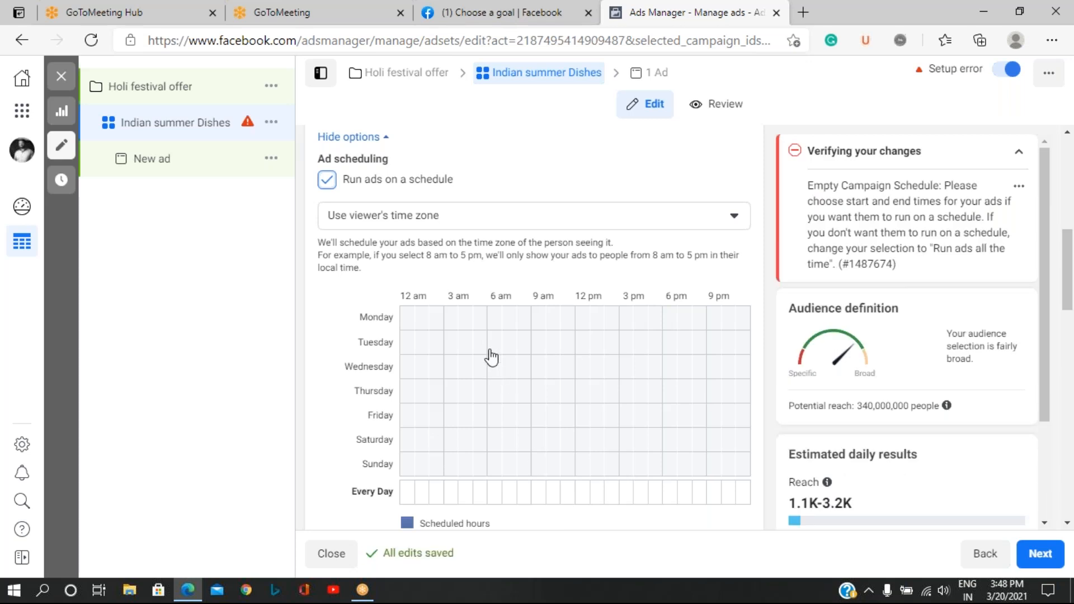
Schedule the ads for Monday 7 am to 7 pm, Tuesday 10 am to 9 pm and Wednesday 8 am to 7 pm.
drag(504, 318, 674, 324)
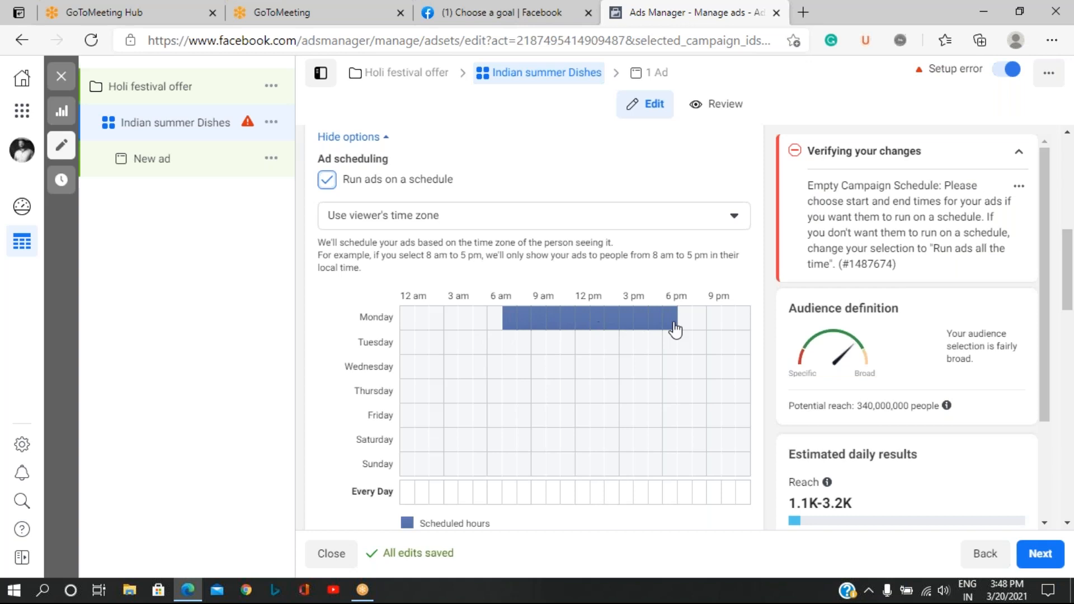
drag(547, 349, 701, 350)
drag(518, 377, 674, 377)
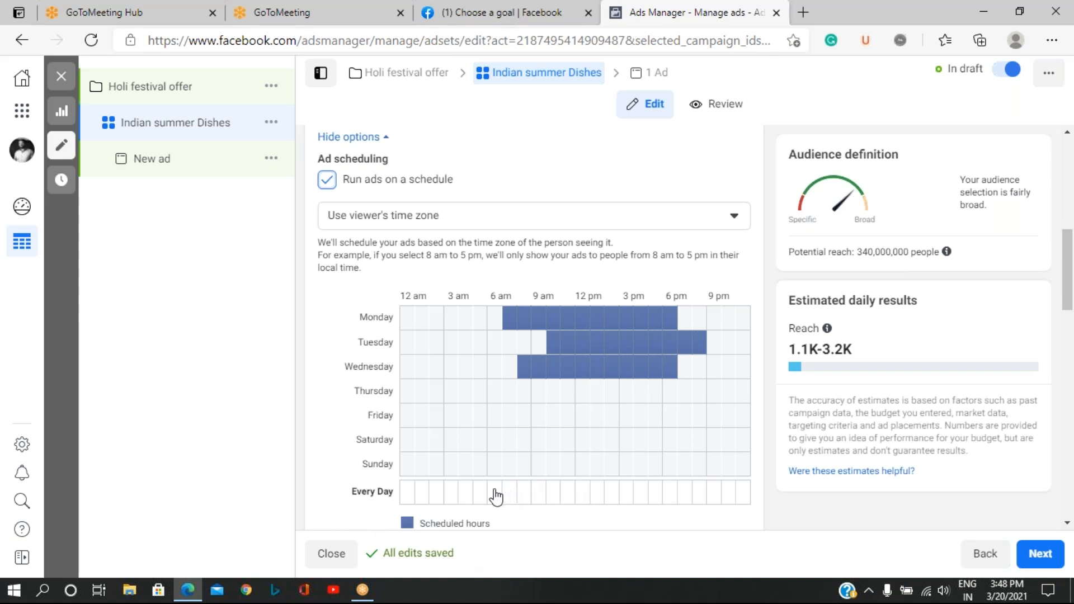
Schedule the ads to run every day from 6 am to 9 pm.
drag(495, 496, 703, 496)
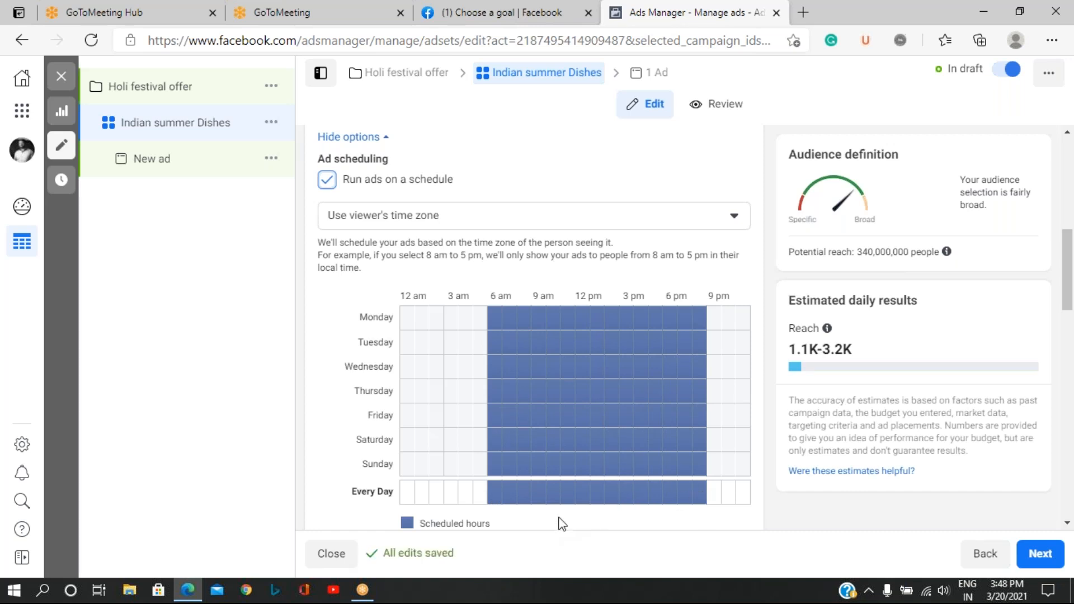
Review the ad set's audience settings, including locations, age, gender, detailed targeting and languages.
scroll(586, 361, down, 4)
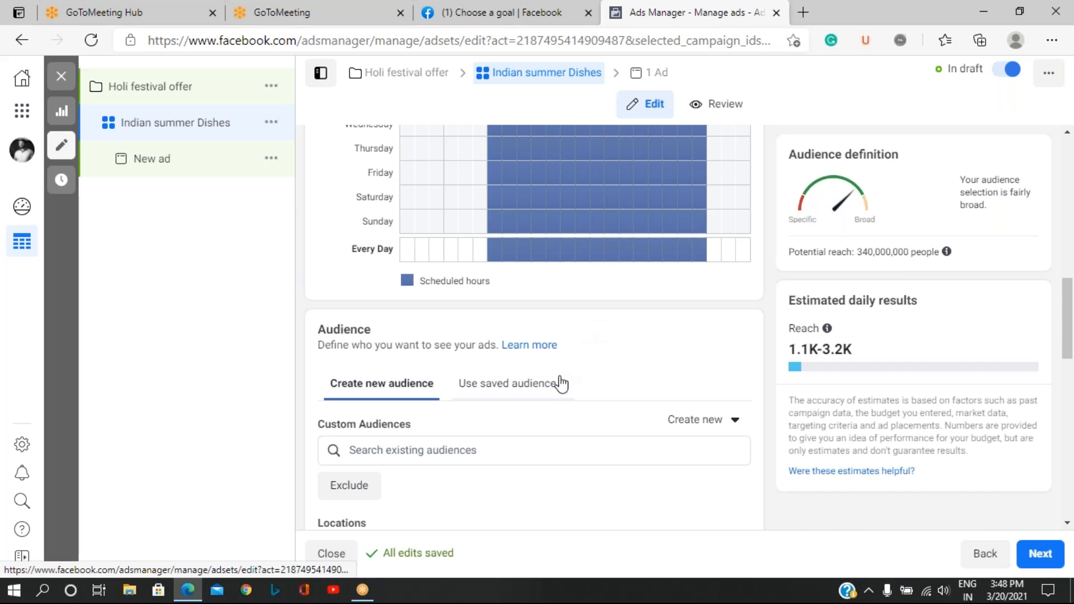
scroll(562, 385, down, 3)
scroll(562, 385, up, 2)
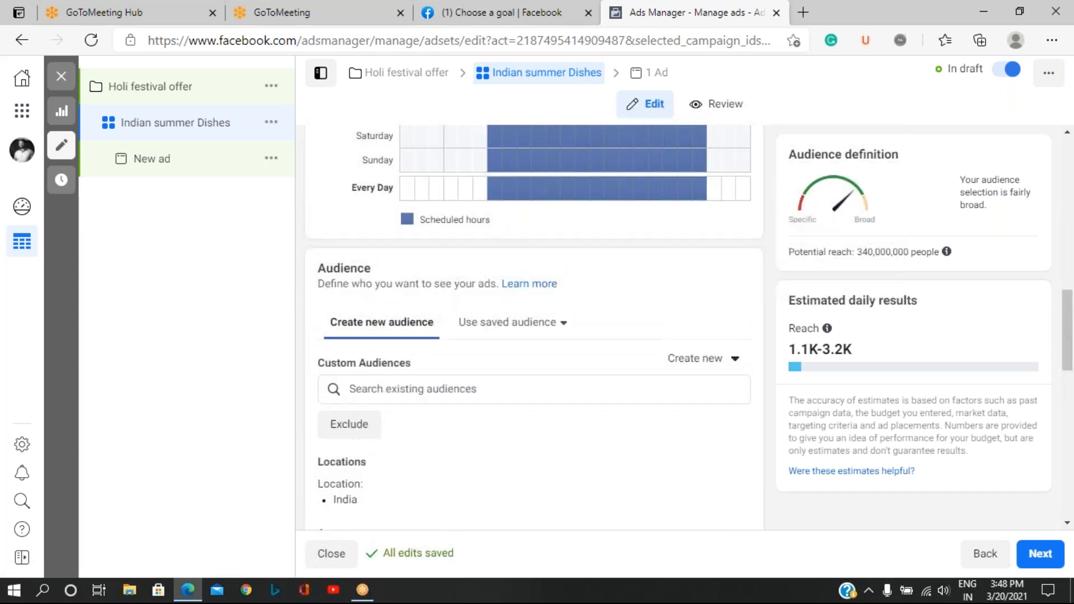
scroll(590, 299, down, 2)
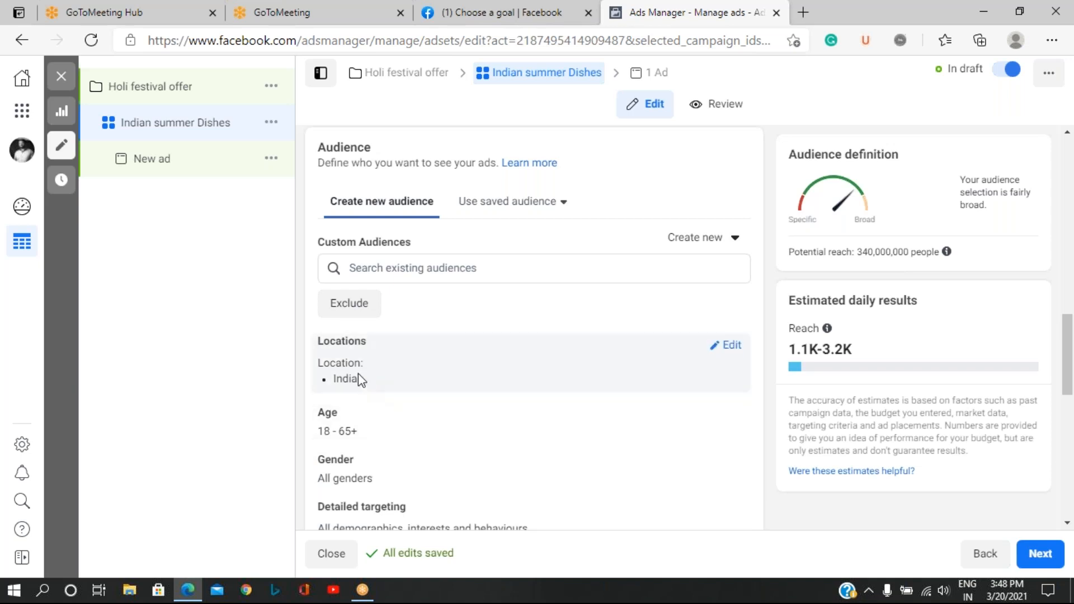
scroll(358, 386, down, 2)
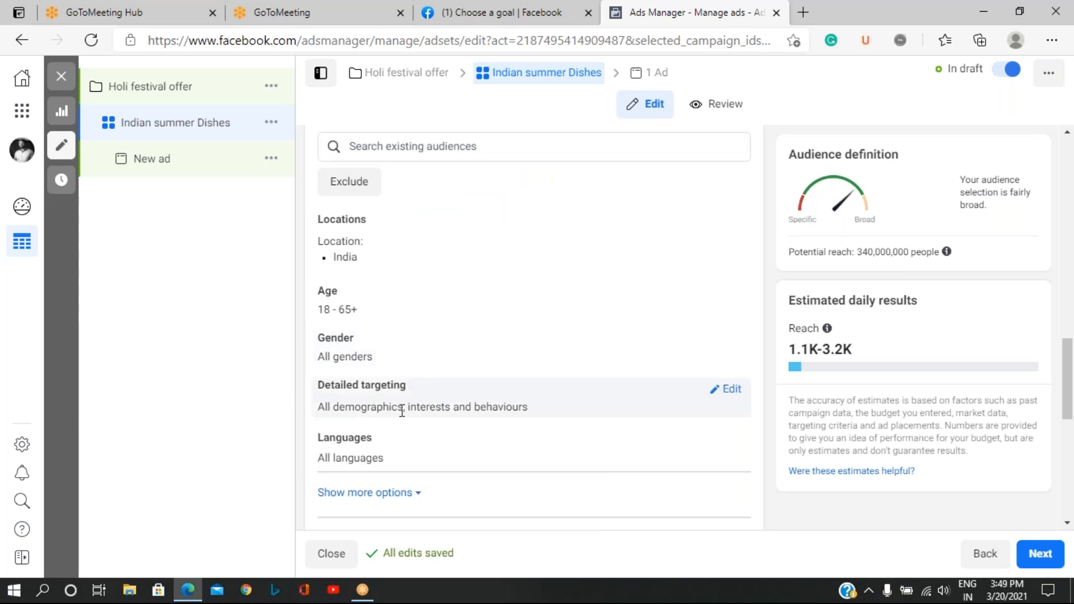
scroll(402, 411, down, 2)
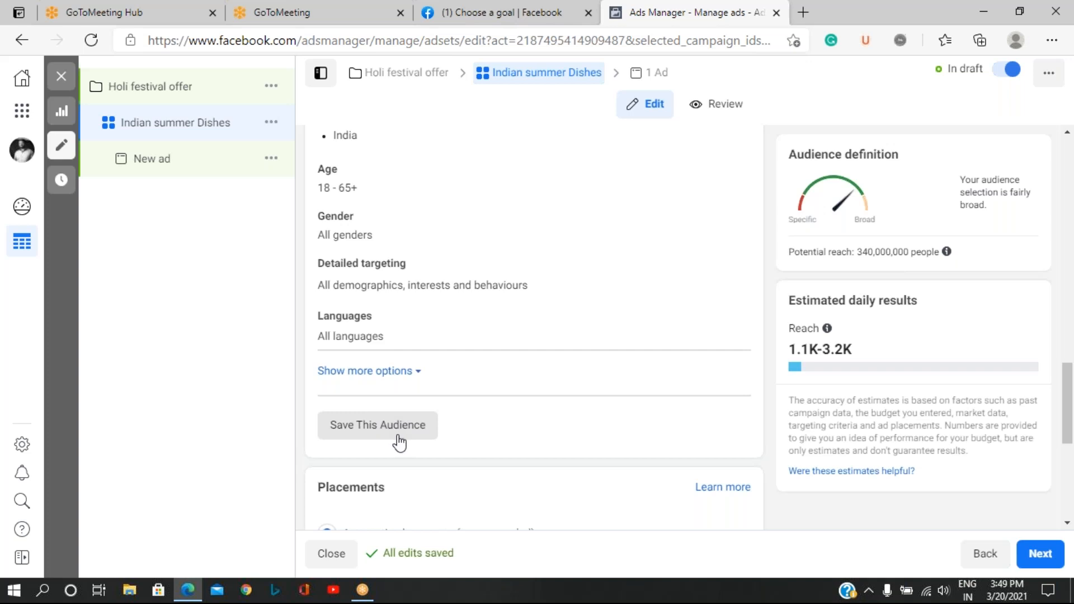
Try manual placements with Instagram and Messenger excluded, and return the ad set to automatic placements.
scroll(403, 445, down, 3)
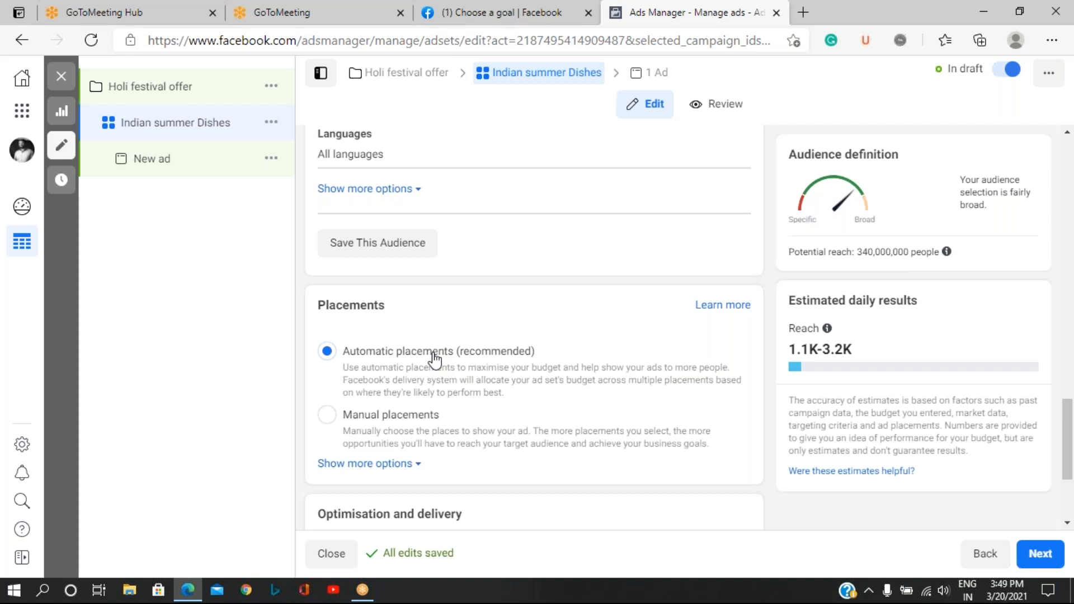
click(368, 426)
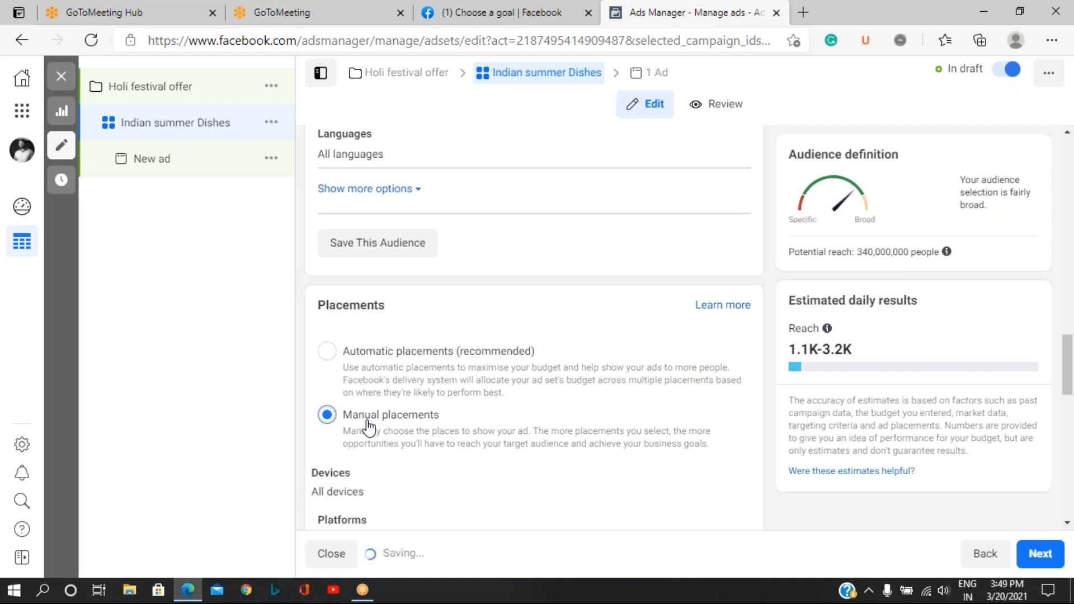
scroll(417, 490, down, 3)
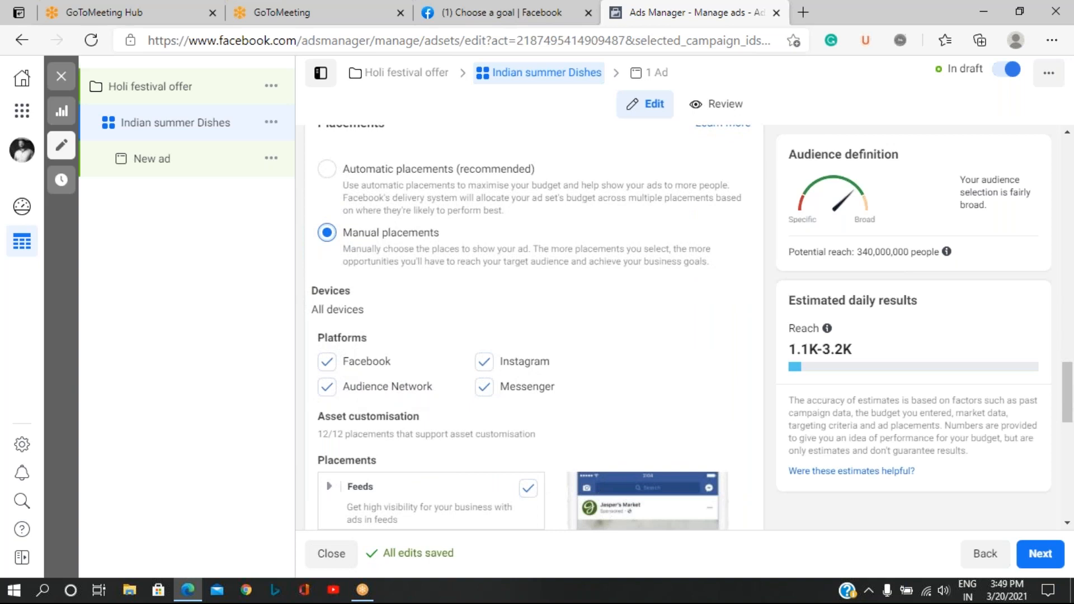
click(485, 363)
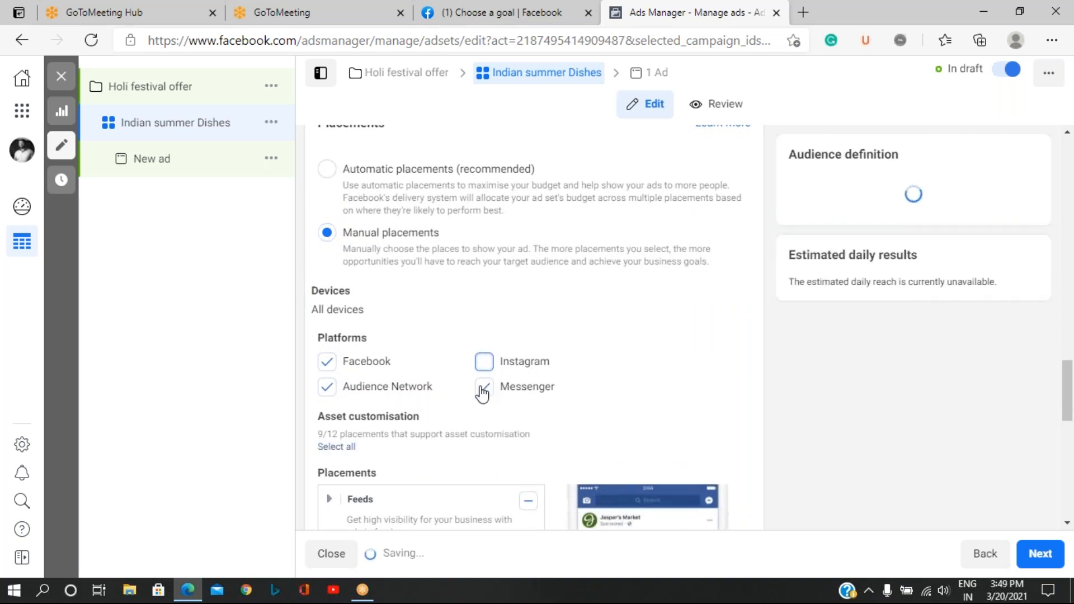
click(483, 389)
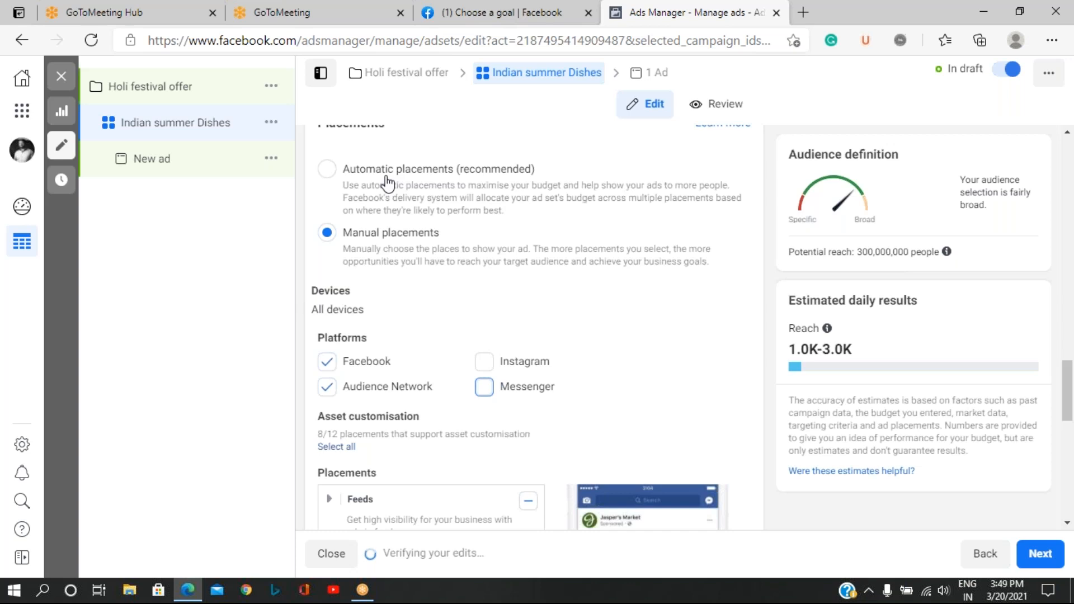
click(330, 176)
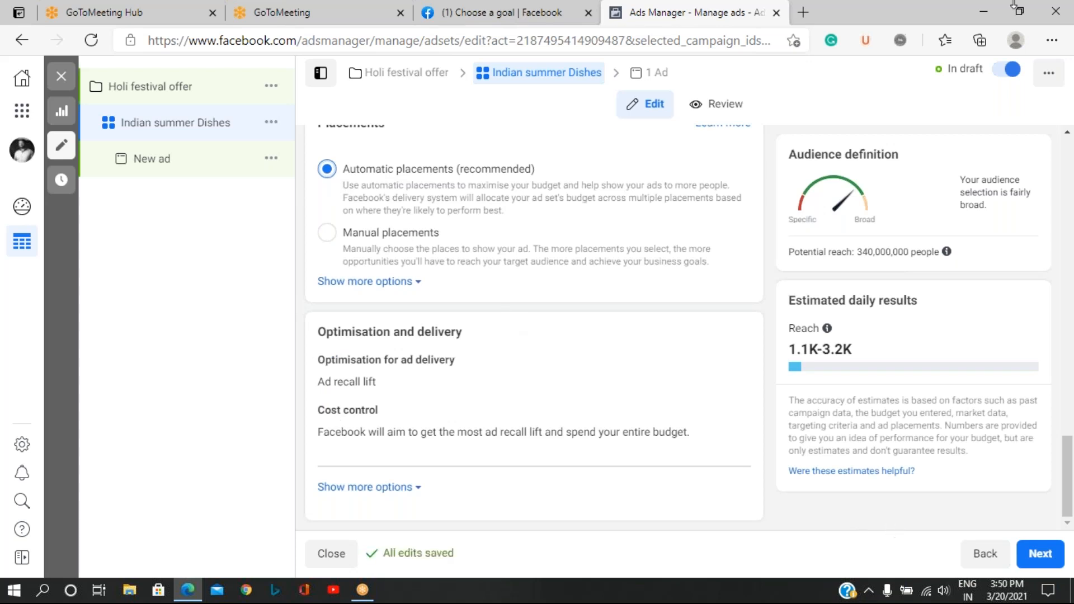
Proceed from the ad set to its ad and rename the ad as Holi Indian dishes Ad.
click(998, 14)
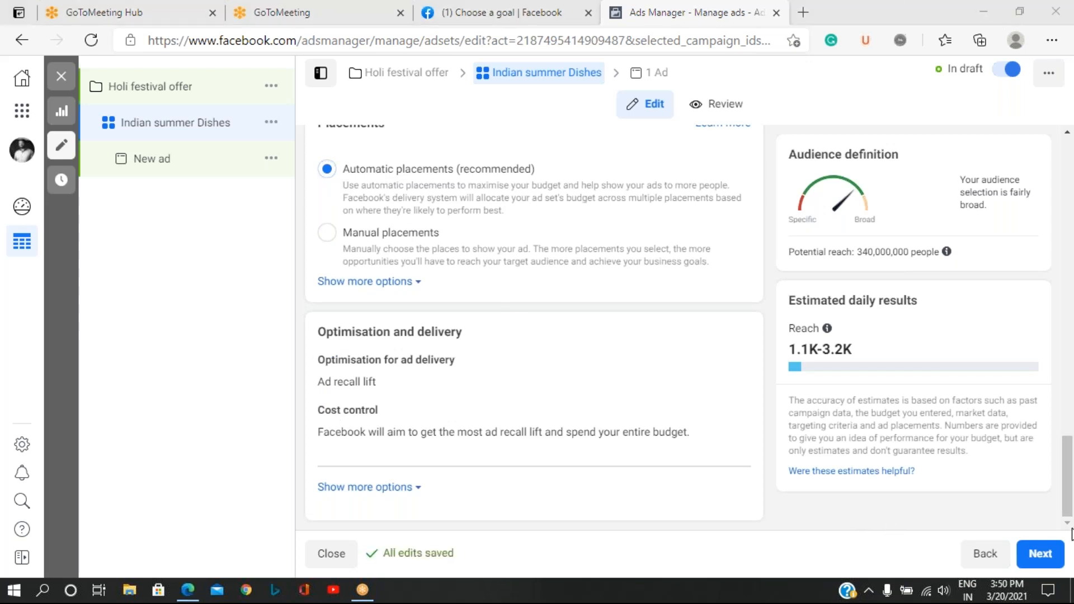
click(1040, 557)
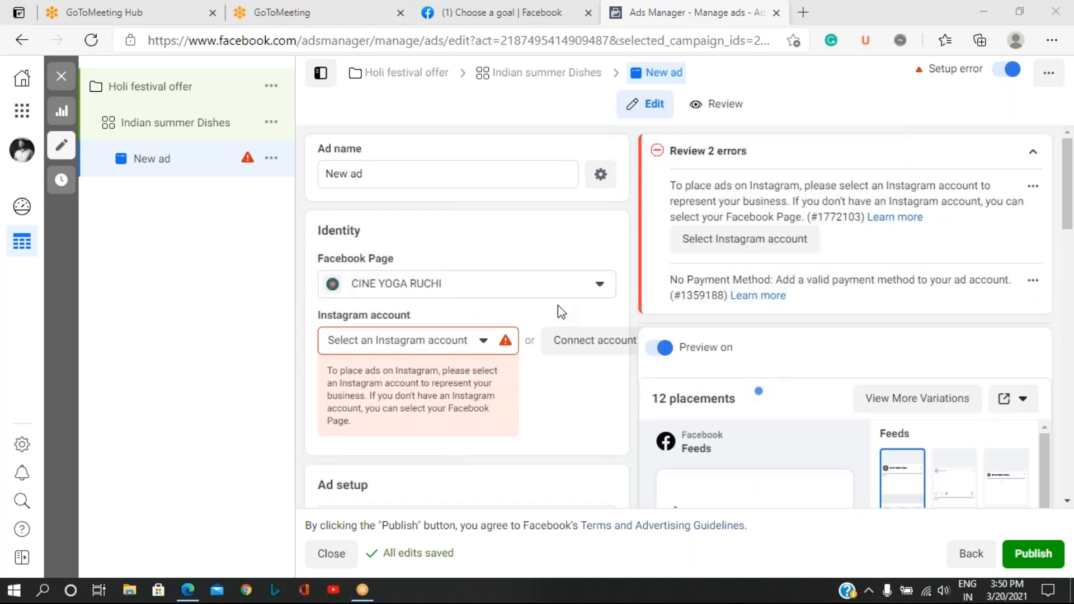
drag(376, 174, 276, 174)
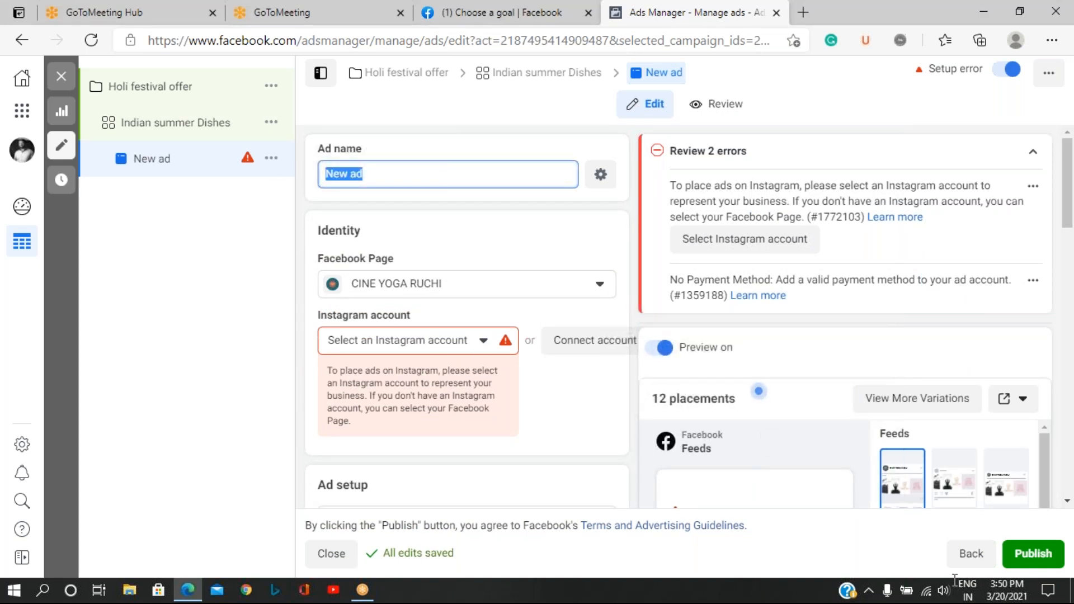
key(BackSpace)
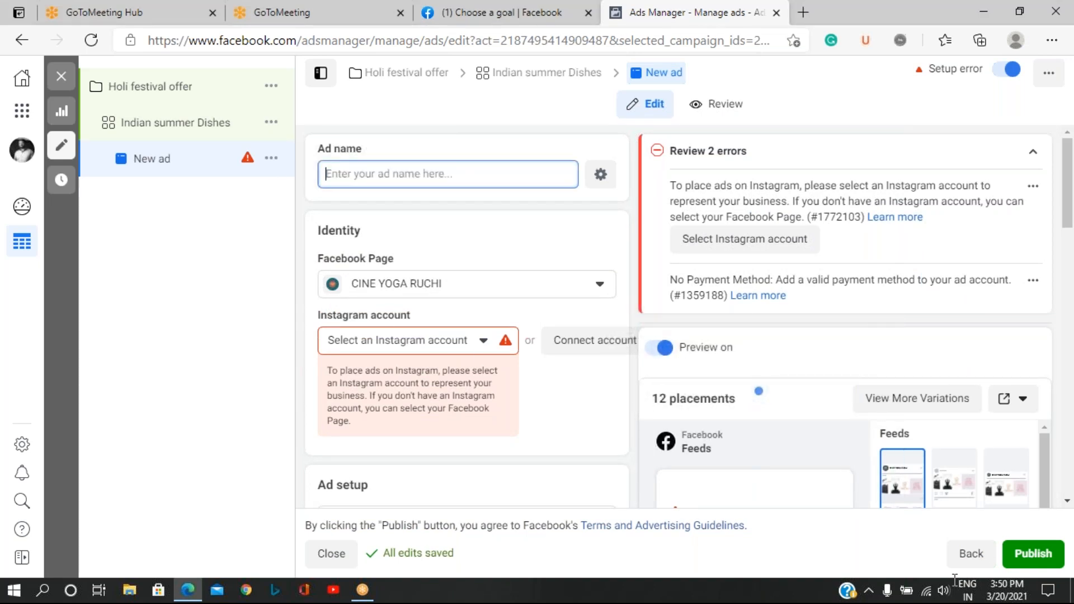
text(Holi )
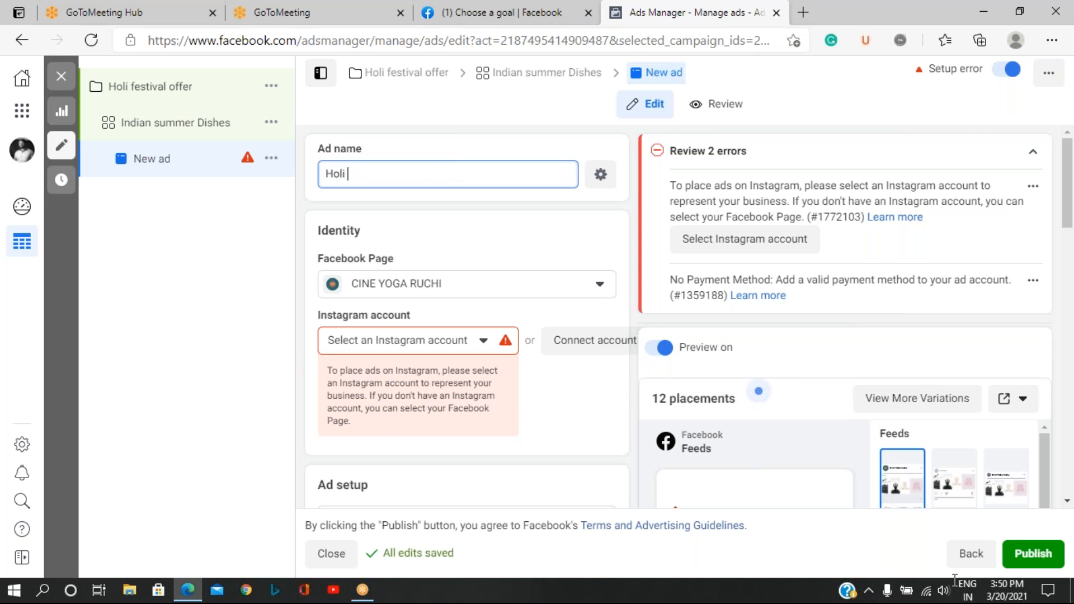
text(Indian dishes Ad)
Choose Khana Bajana as the ad's Facebook Page and review the ad setup's format options.
click(600, 286)
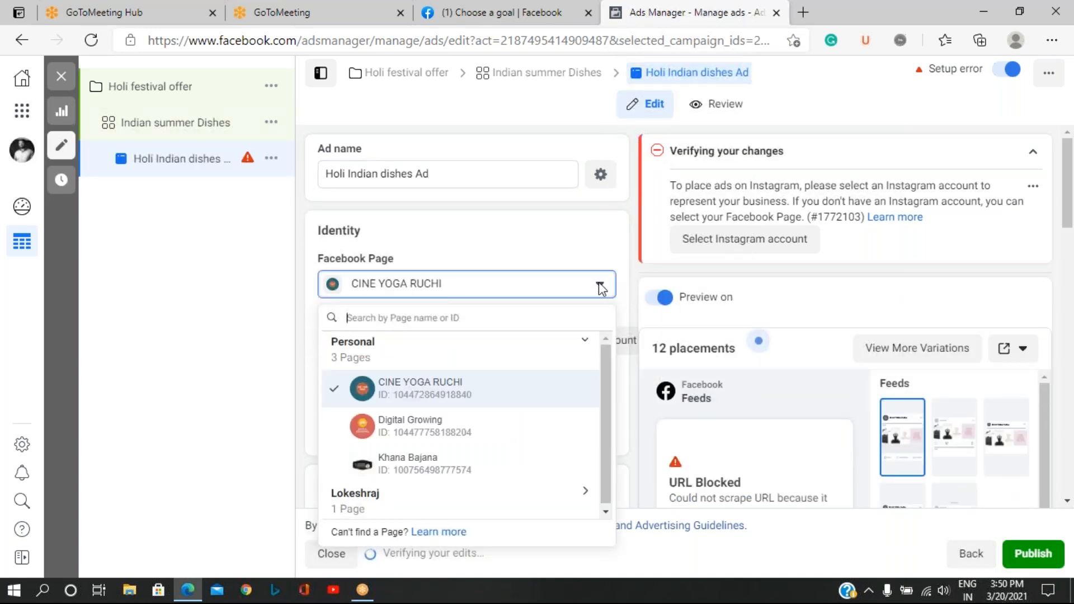
click(412, 476)
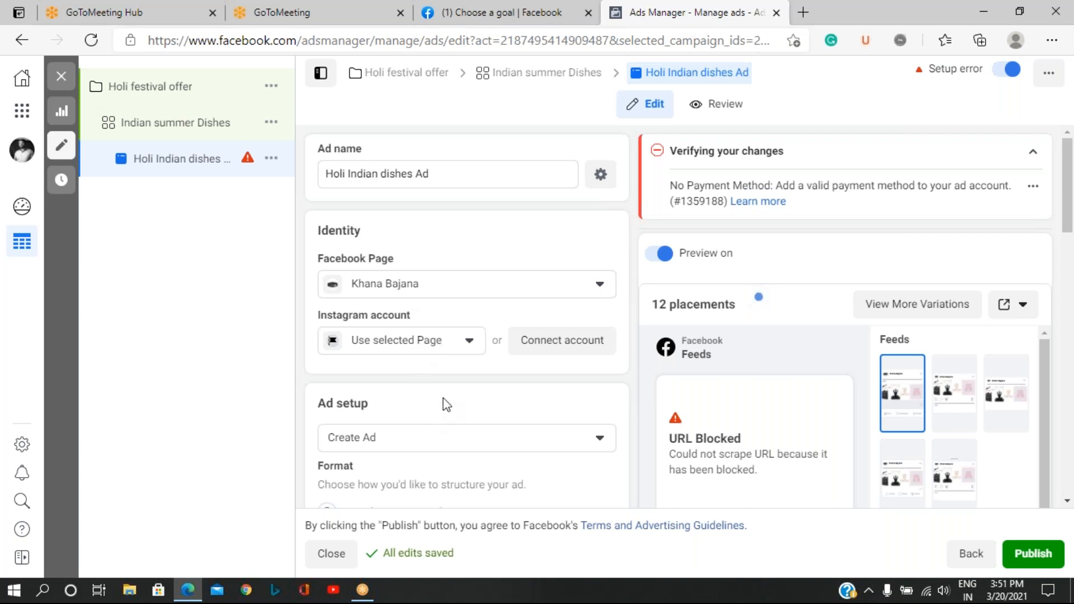
scroll(459, 381, down, 1)
scroll(458, 382, down, 3)
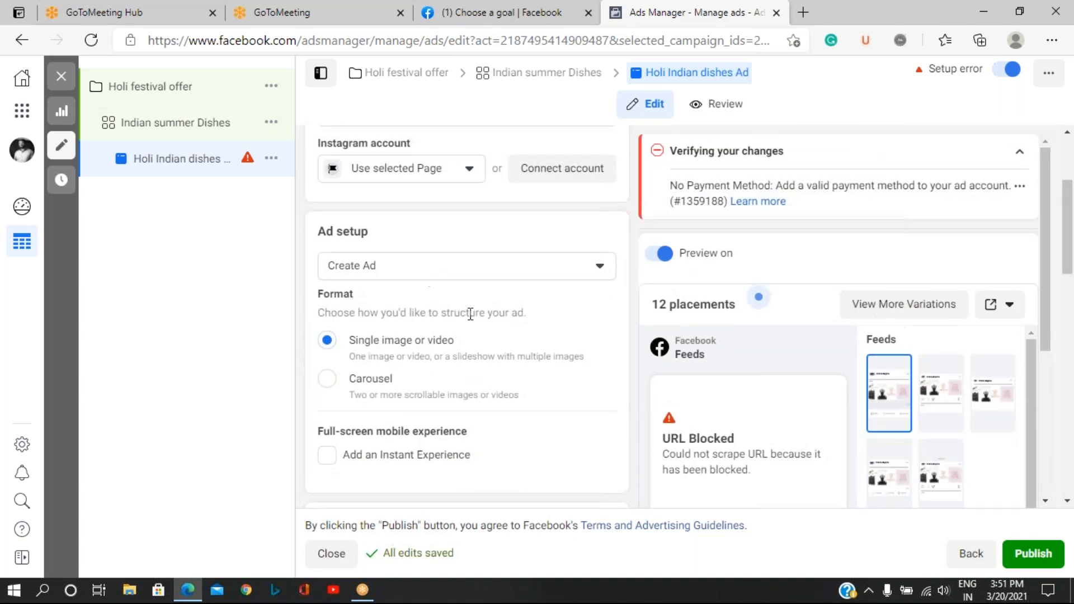
scroll(459, 381, down, 4)
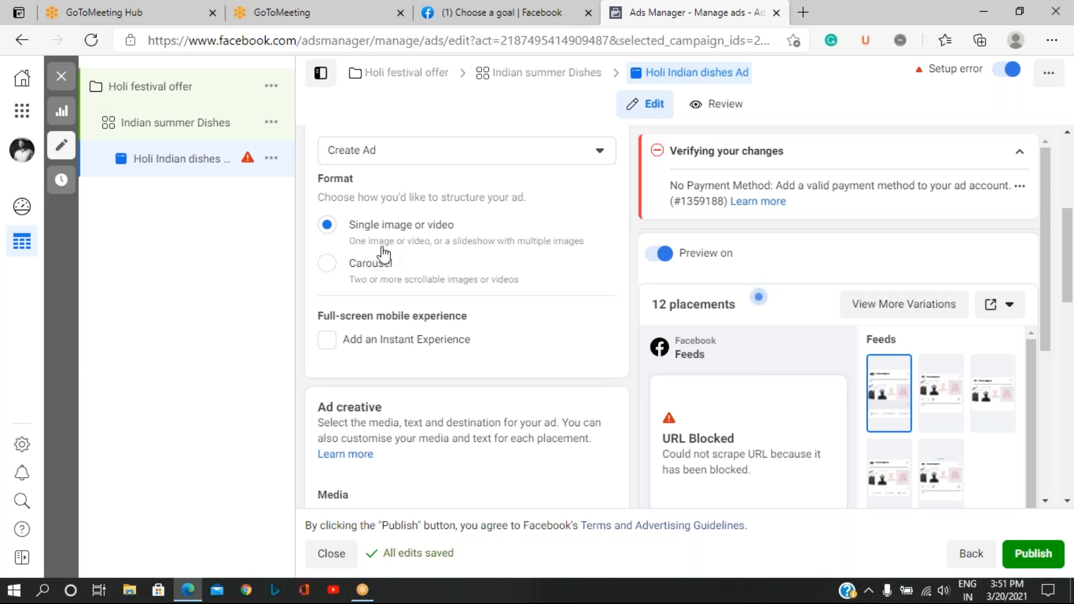
Start uploading a replacement image for the ad's media and browse to the Download folder on New Volume (E:).
scroll(395, 276, down, 5)
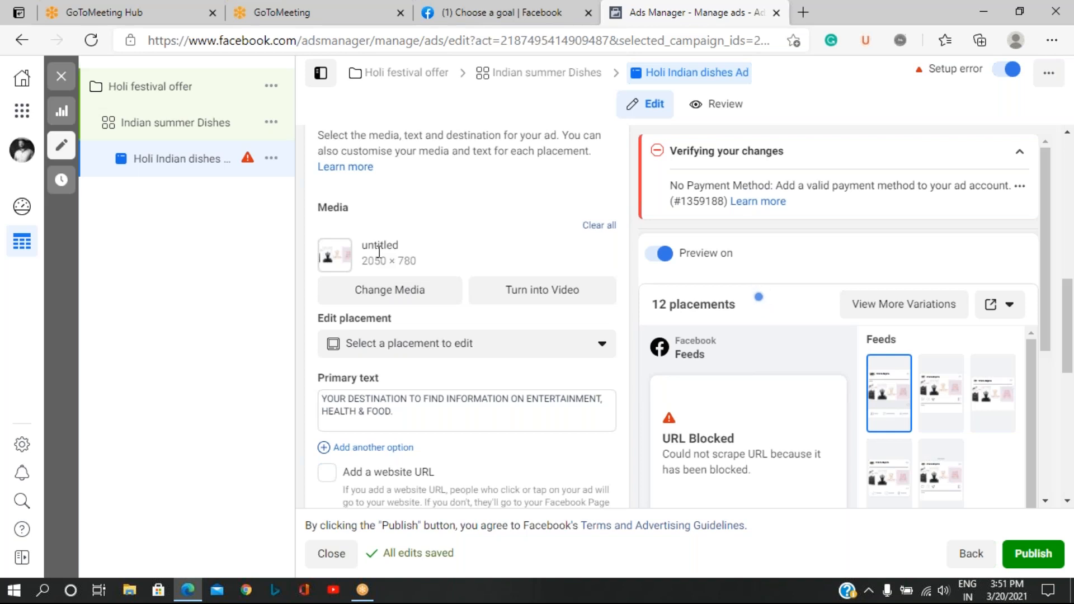
click(407, 296)
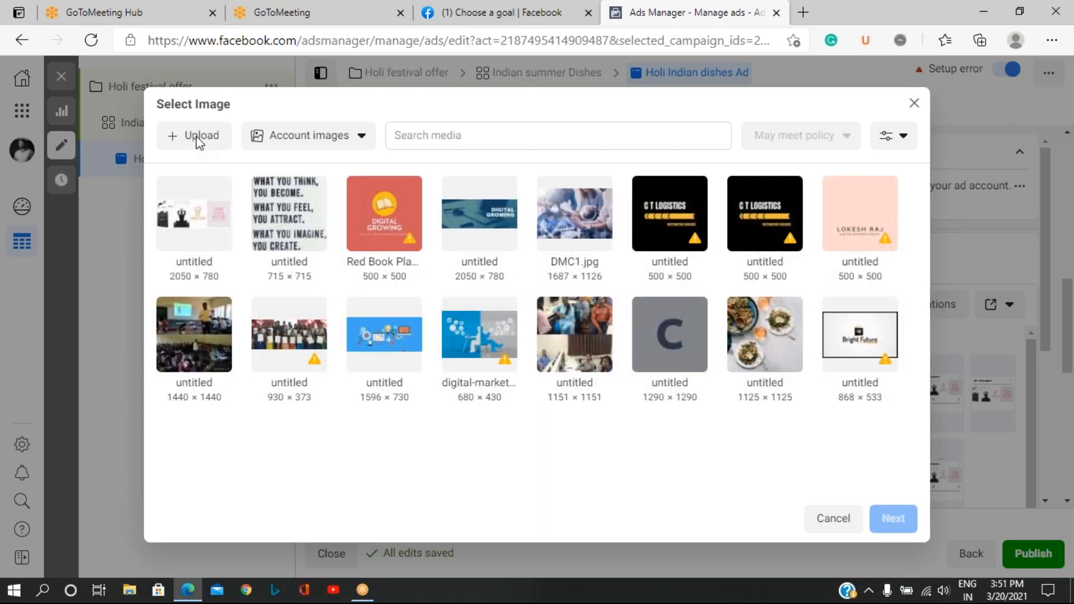
click(199, 140)
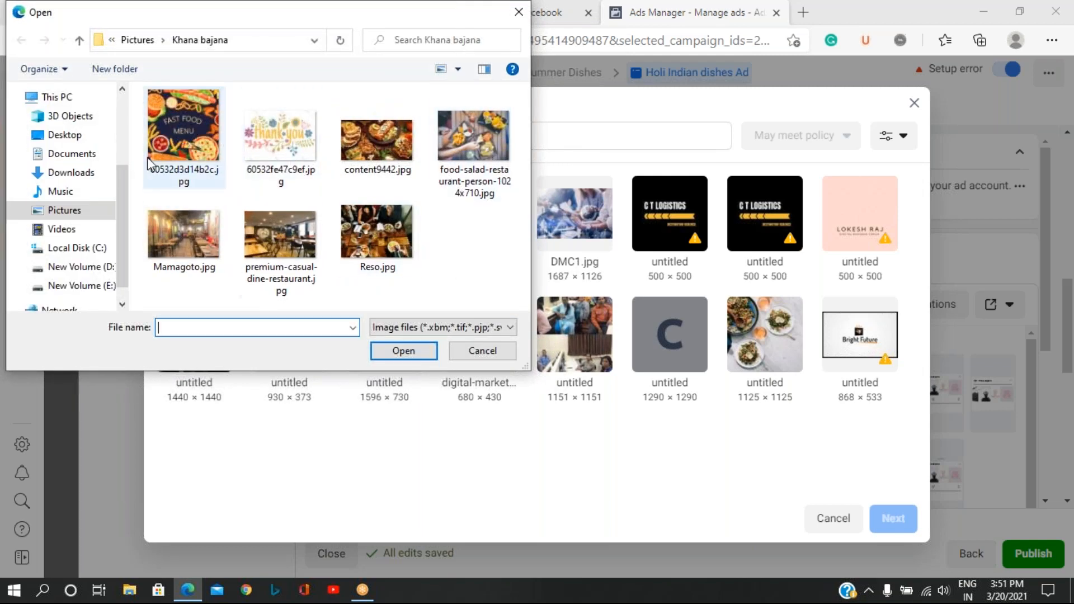
click(84, 177)
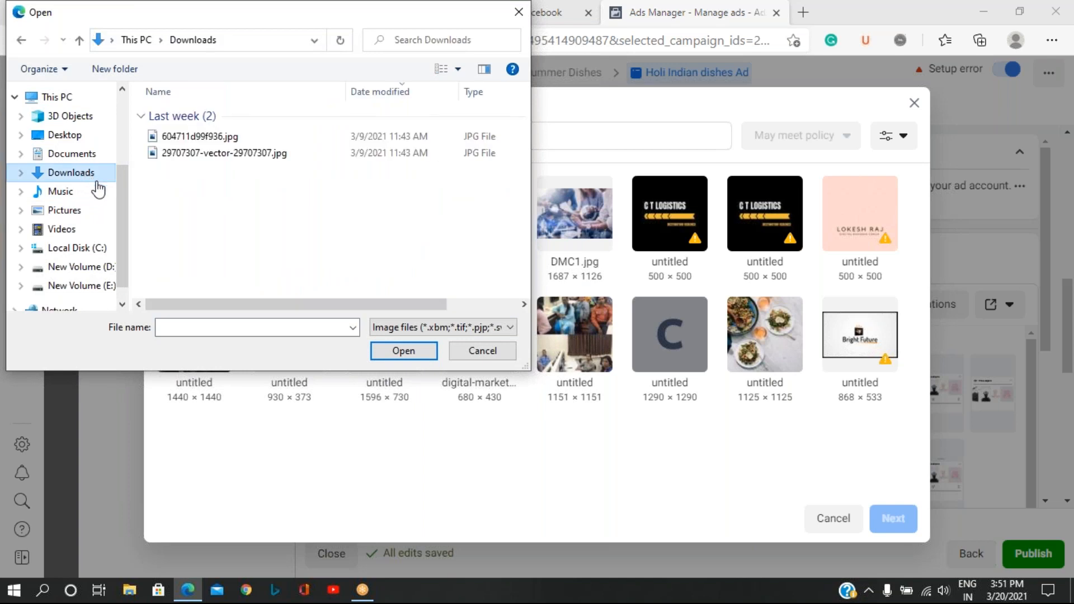
click(98, 288)
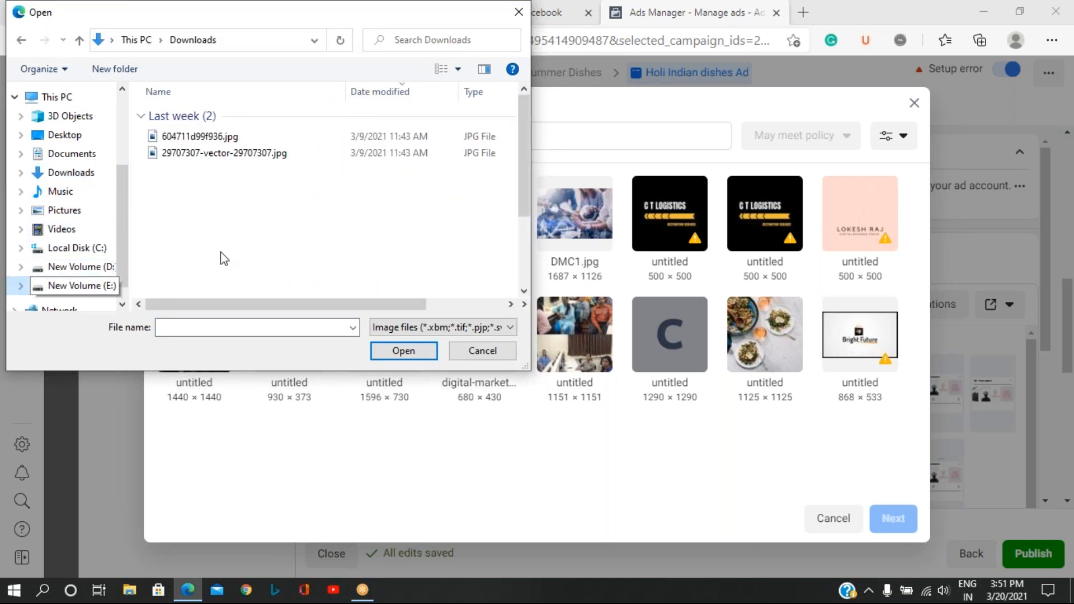
double_click(180, 163)
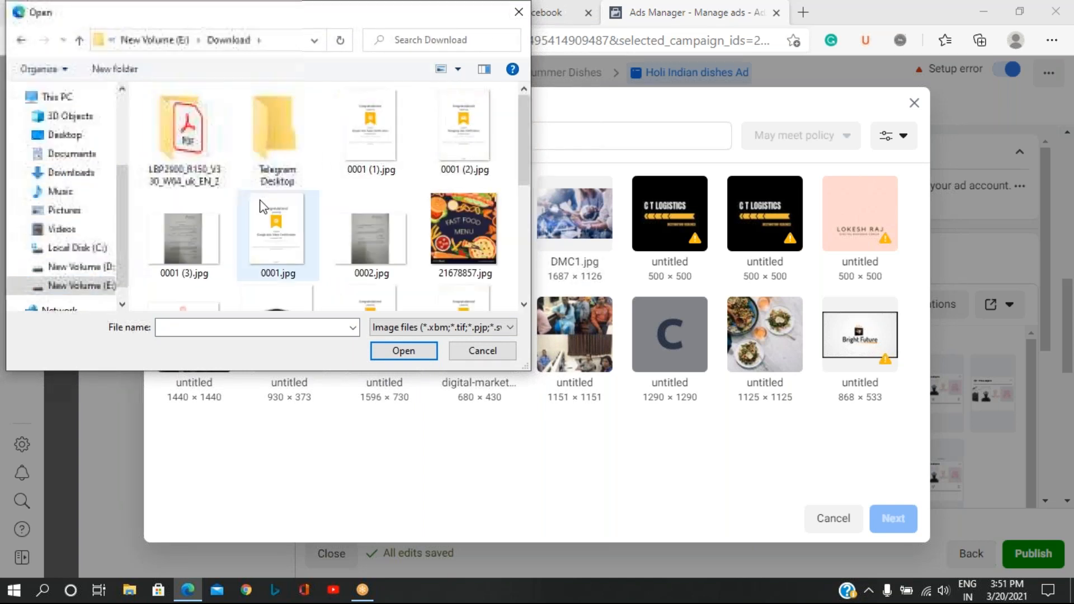
Upload Cream Restaurant Logo.jpg and apply it as the ad's image, keeping only the Square (1:1) crop.
scroll(461, 242, down, 2)
scroll(461, 242, down, 3)
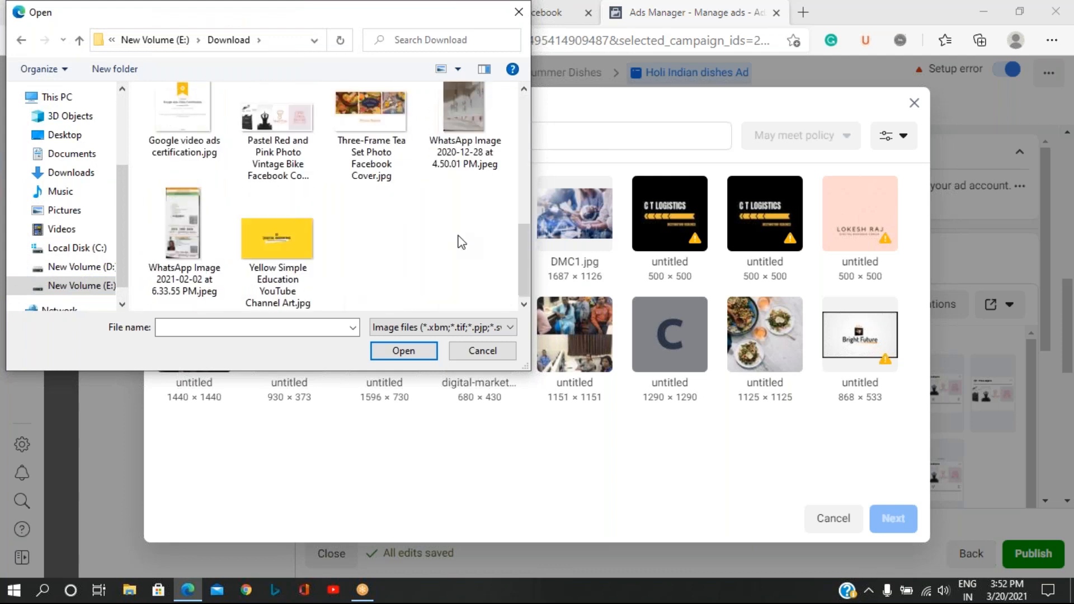
scroll(392, 221, up, 1)
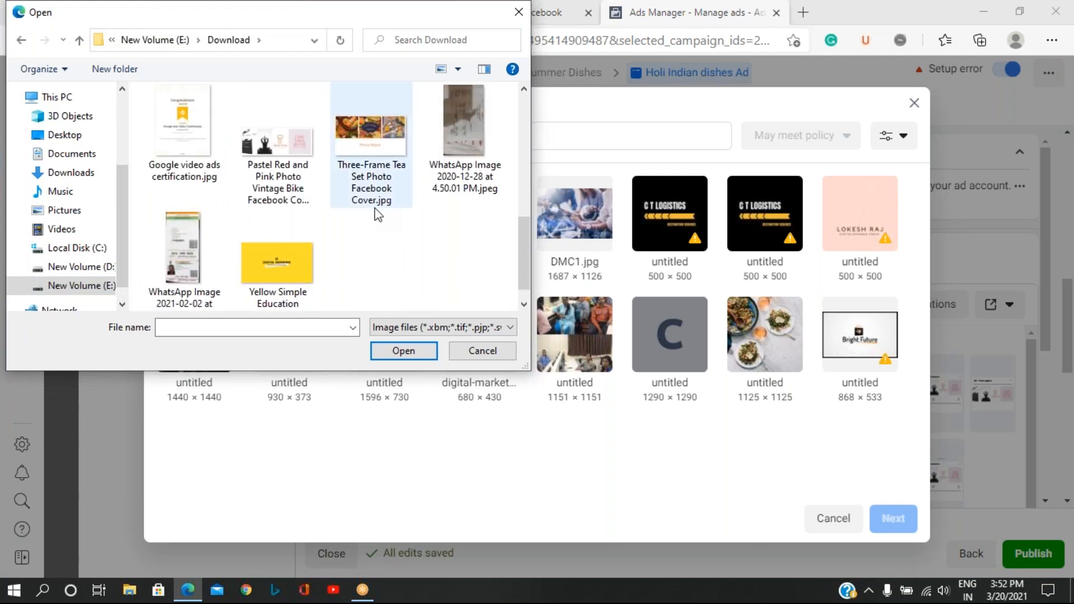
scroll(378, 214, up, 2)
click(276, 223)
click(403, 350)
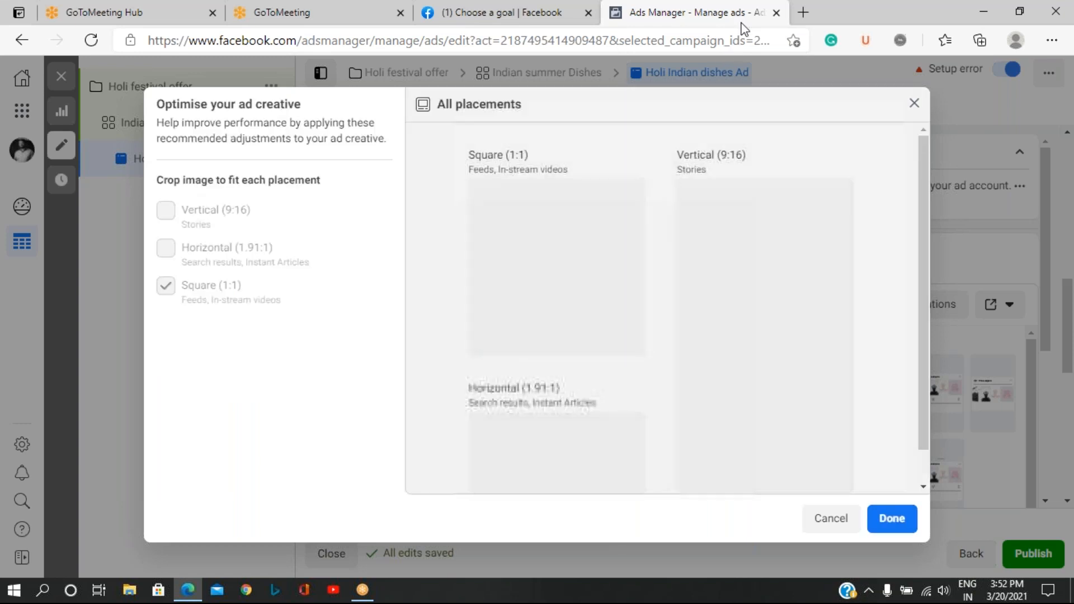
click(892, 521)
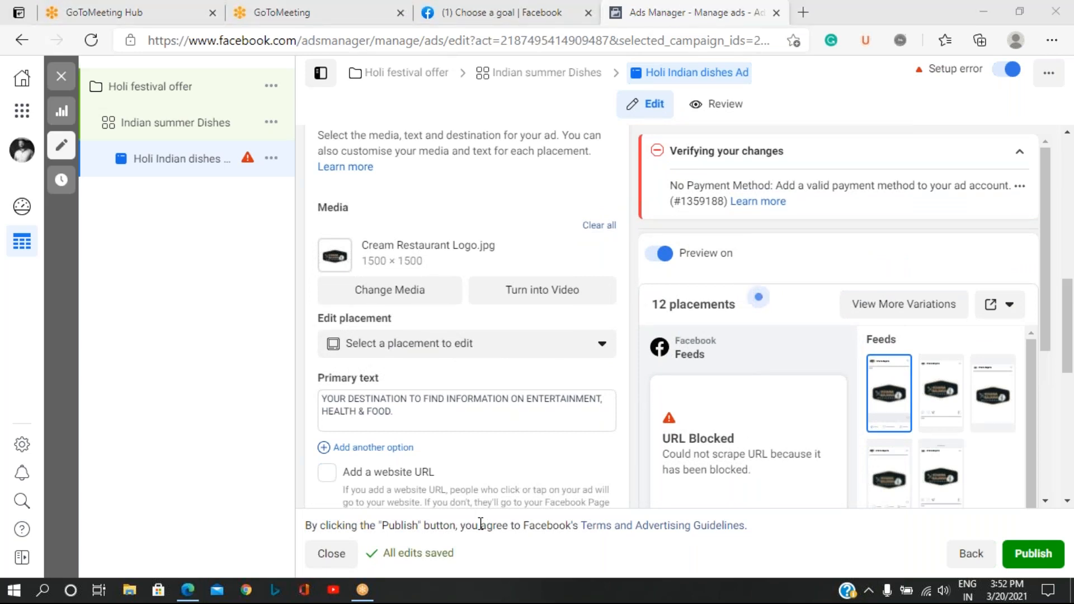
Review the ad's primary text, website URL, languages and tracking settings.
scroll(493, 414, down, 4)
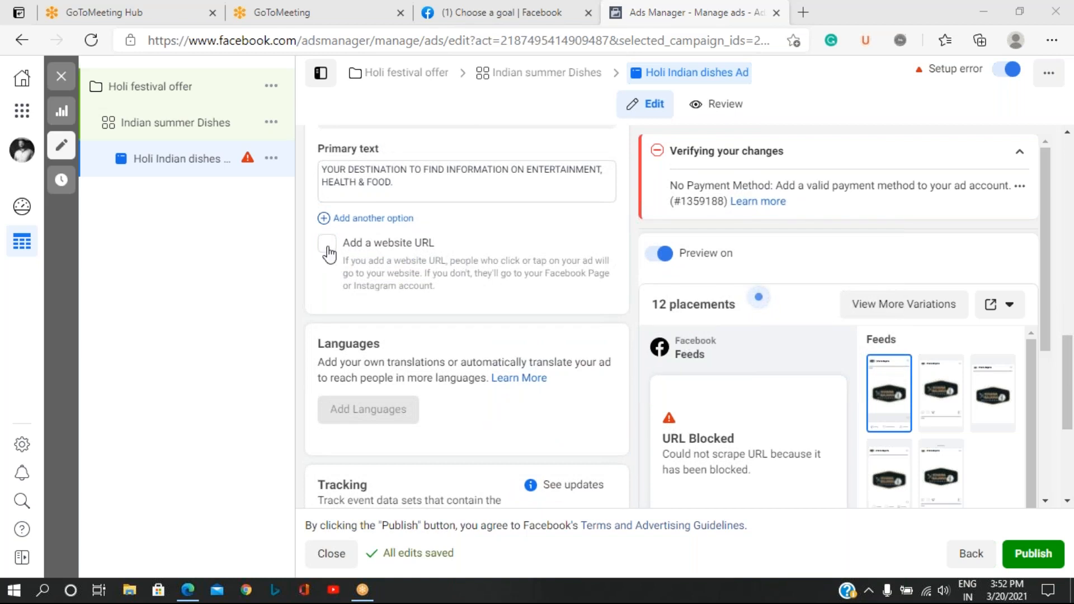
scroll(459, 326, down, 2)
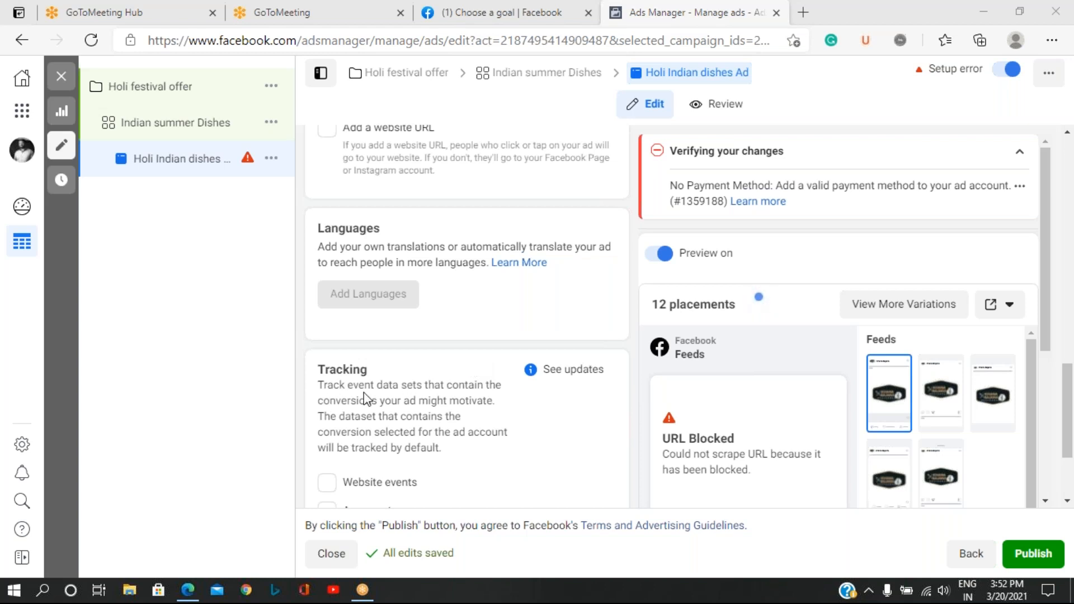
scroll(408, 402, down, 3)
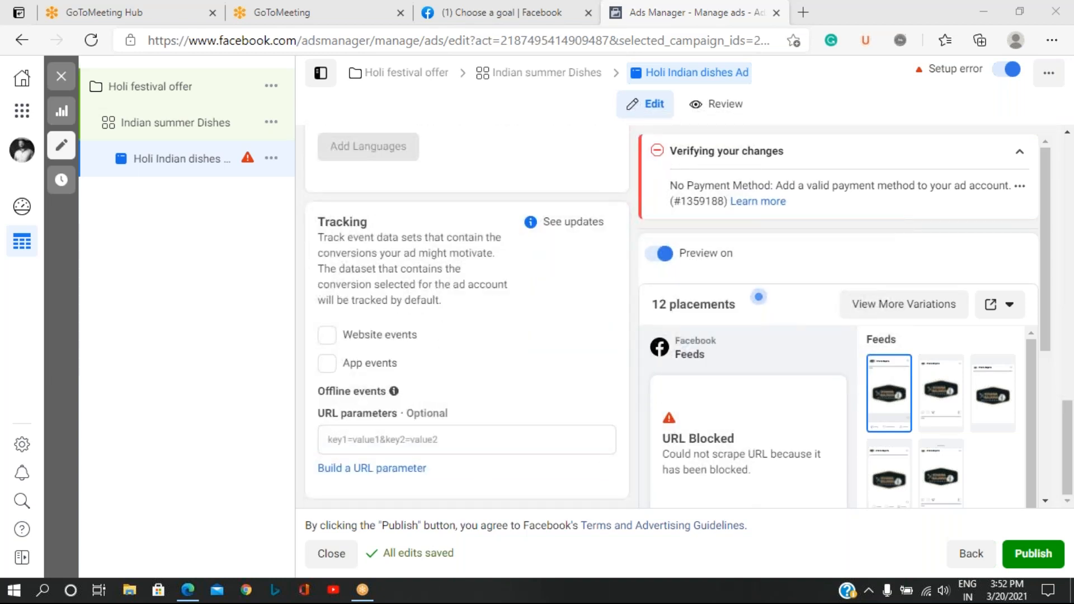
scroll(467, 402, up, 10)
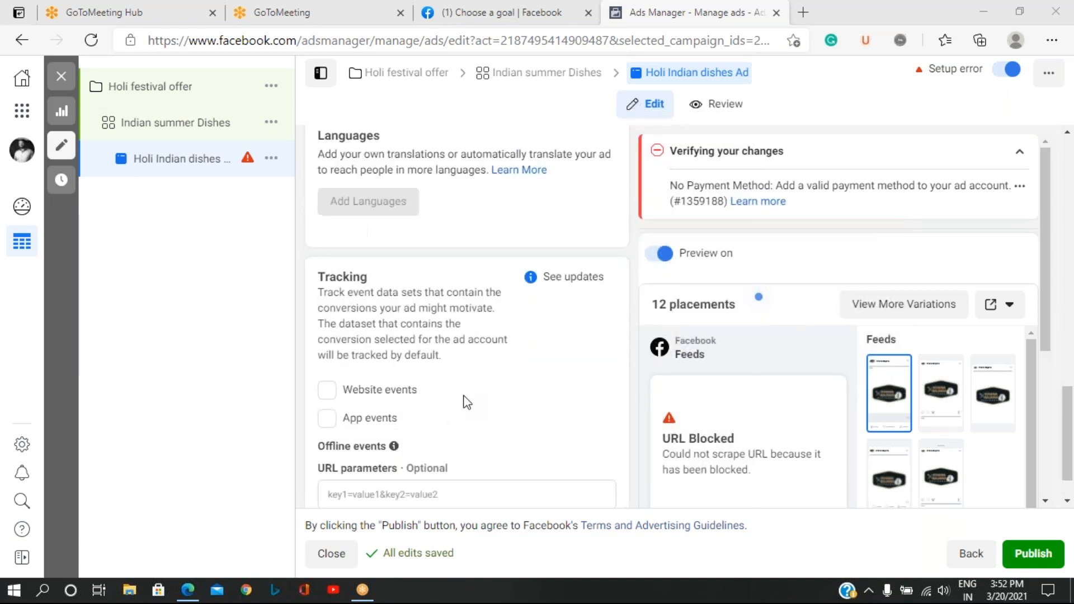
scroll(463, 400, up, 1)
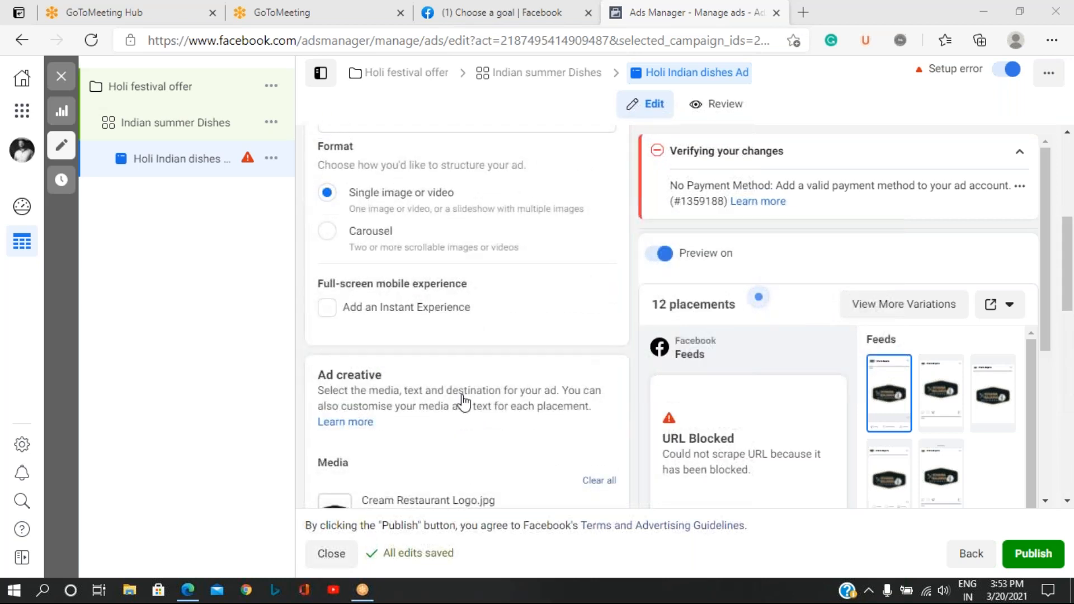